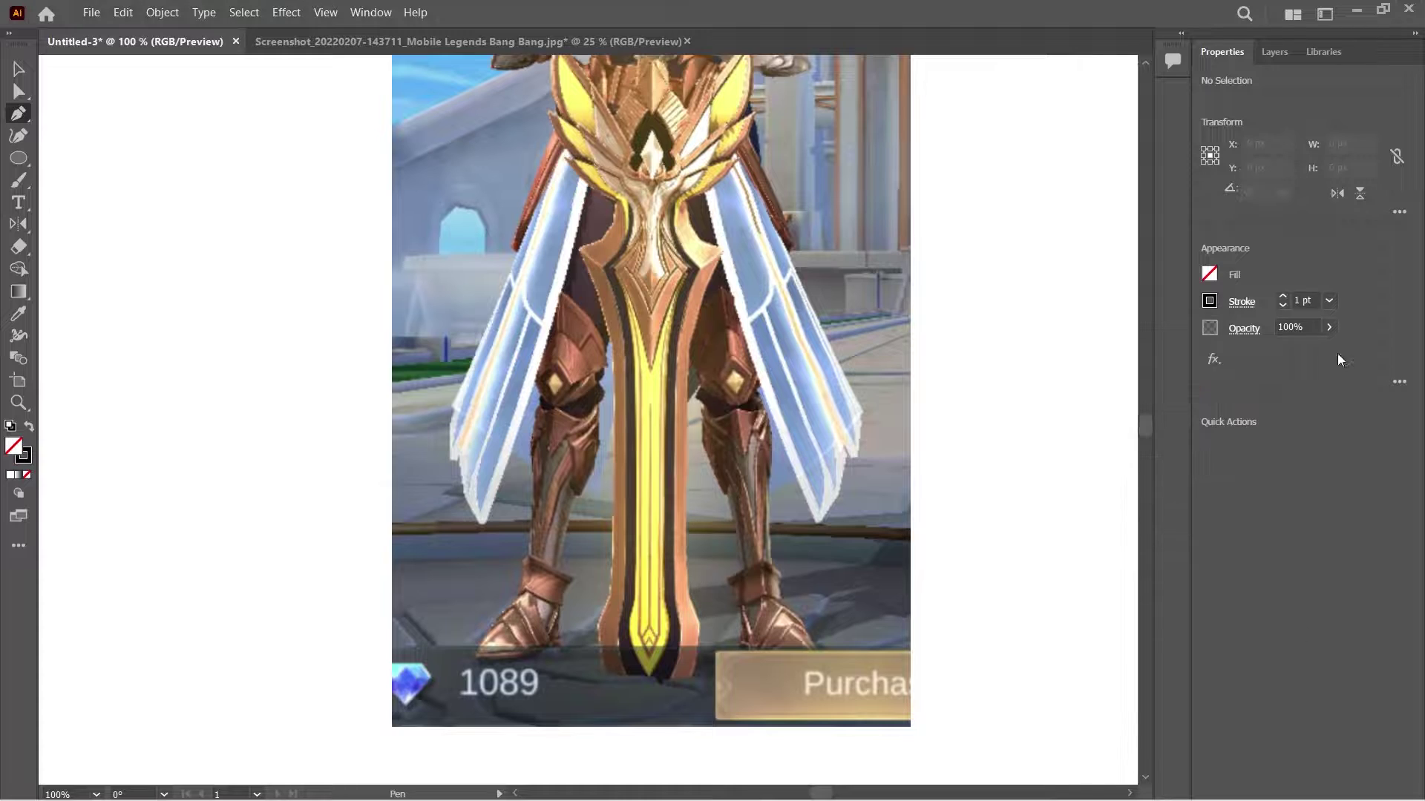
Trace the sword's left edge with a 3 pt Pen tool path, from the bottom of the blade up past the crossguard.
{"action": "left_click", "coordinate": [605, 673]}
{"action": "left_click", "coordinate": [597, 627]}
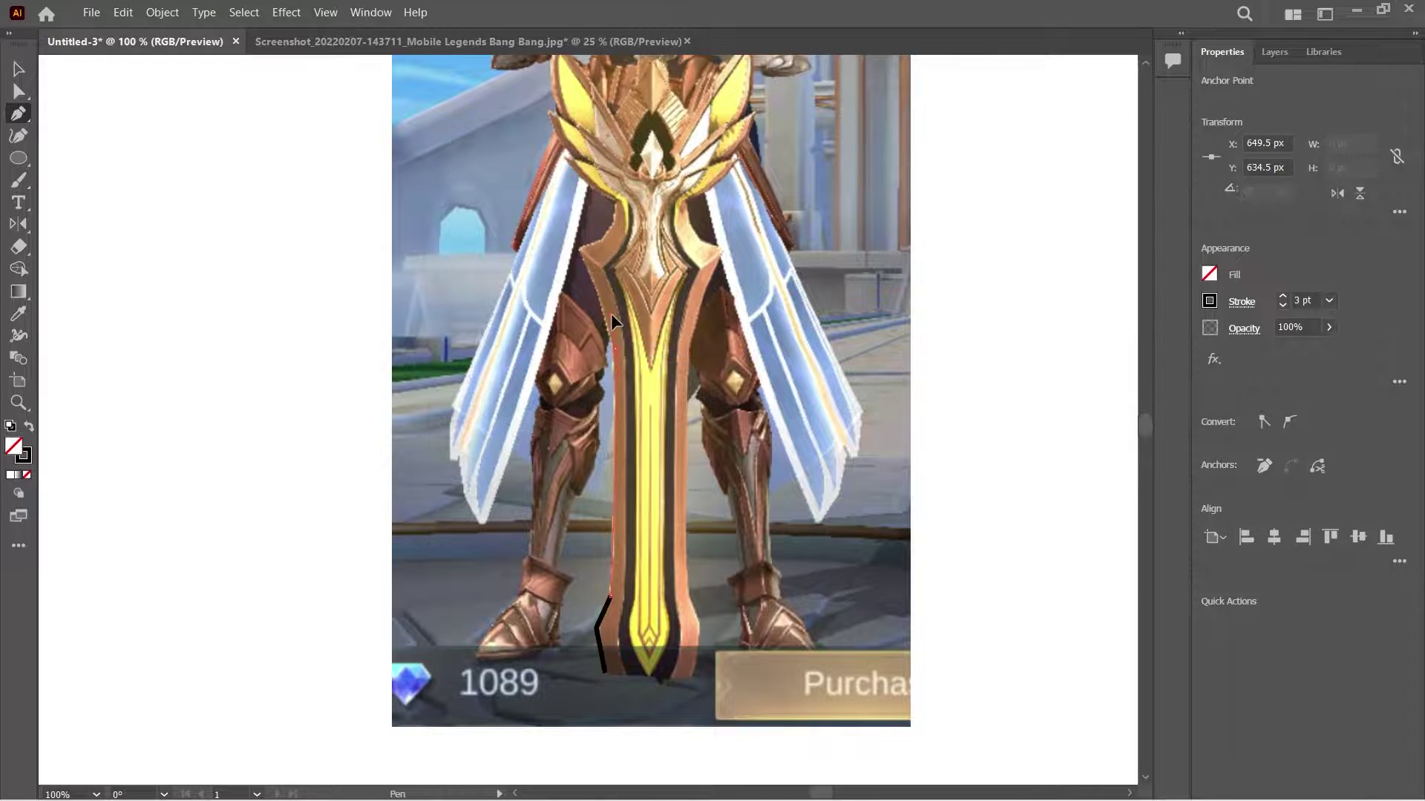
{"action": "key", "text": "ctrl+equal"}
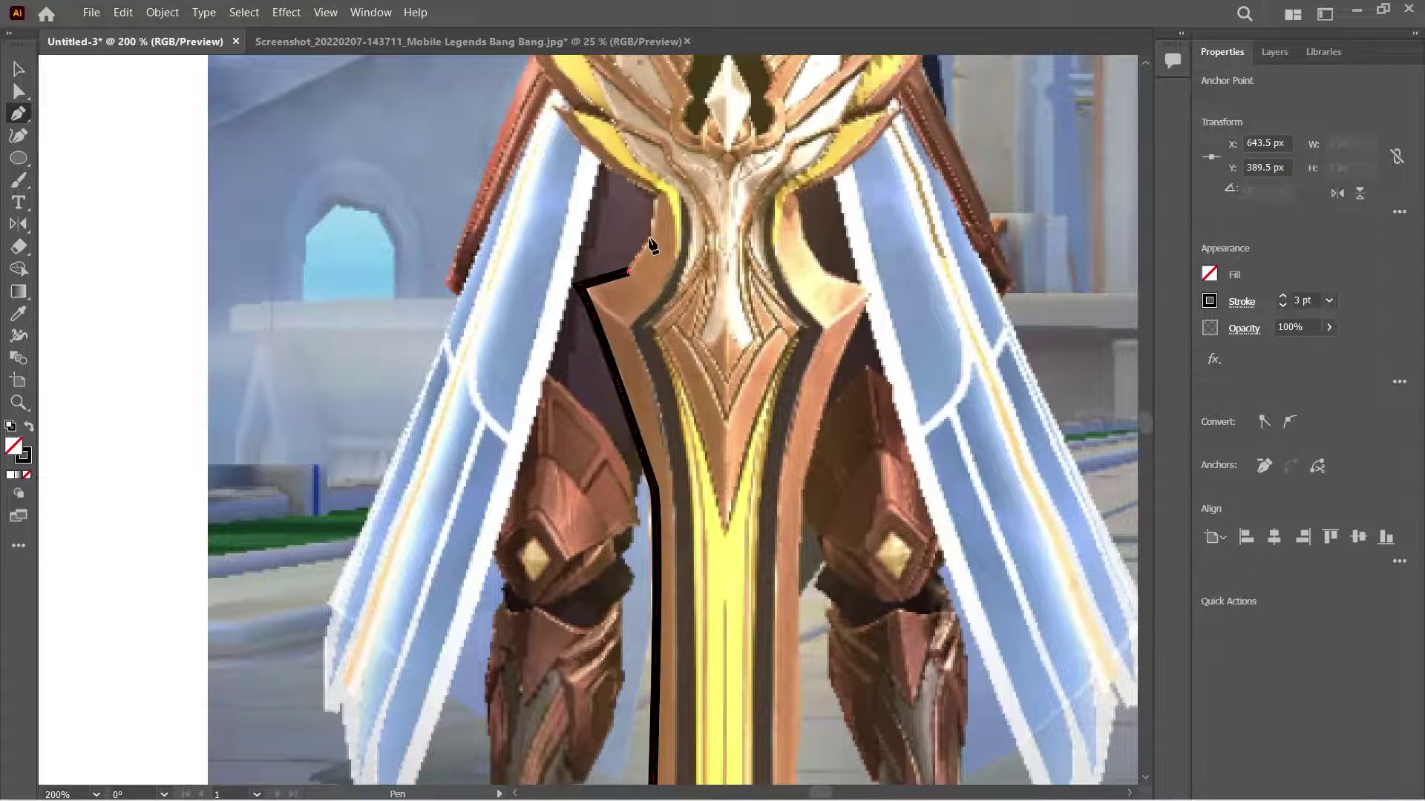
{"action": "left_click", "coordinate": [652, 243]}
{"action": "left_click", "coordinate": [656, 194]}
Continue the outline around the V-shaped notch above the dark emblem and down to the right side of the crossguard.
{"action": "scroll", "coordinate": [653, 222], "scroll_direction": "up", "scroll_amount": 5}
{"action": "key", "text": "ctrl+minus"}
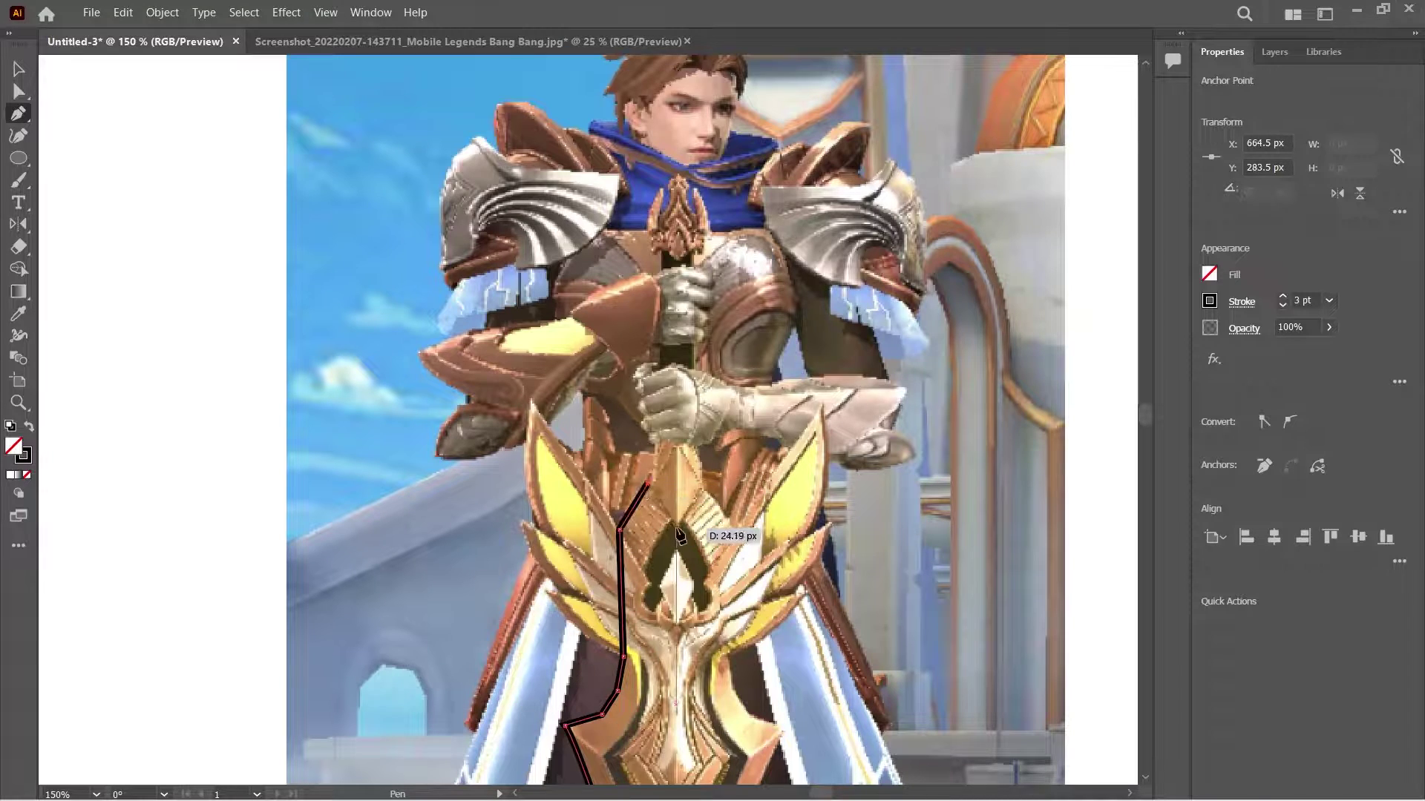
{"action": "scroll", "coordinate": [732, 522], "scroll_direction": "down", "scroll_amount": 3}
{"action": "left_click", "coordinate": [730, 586]}
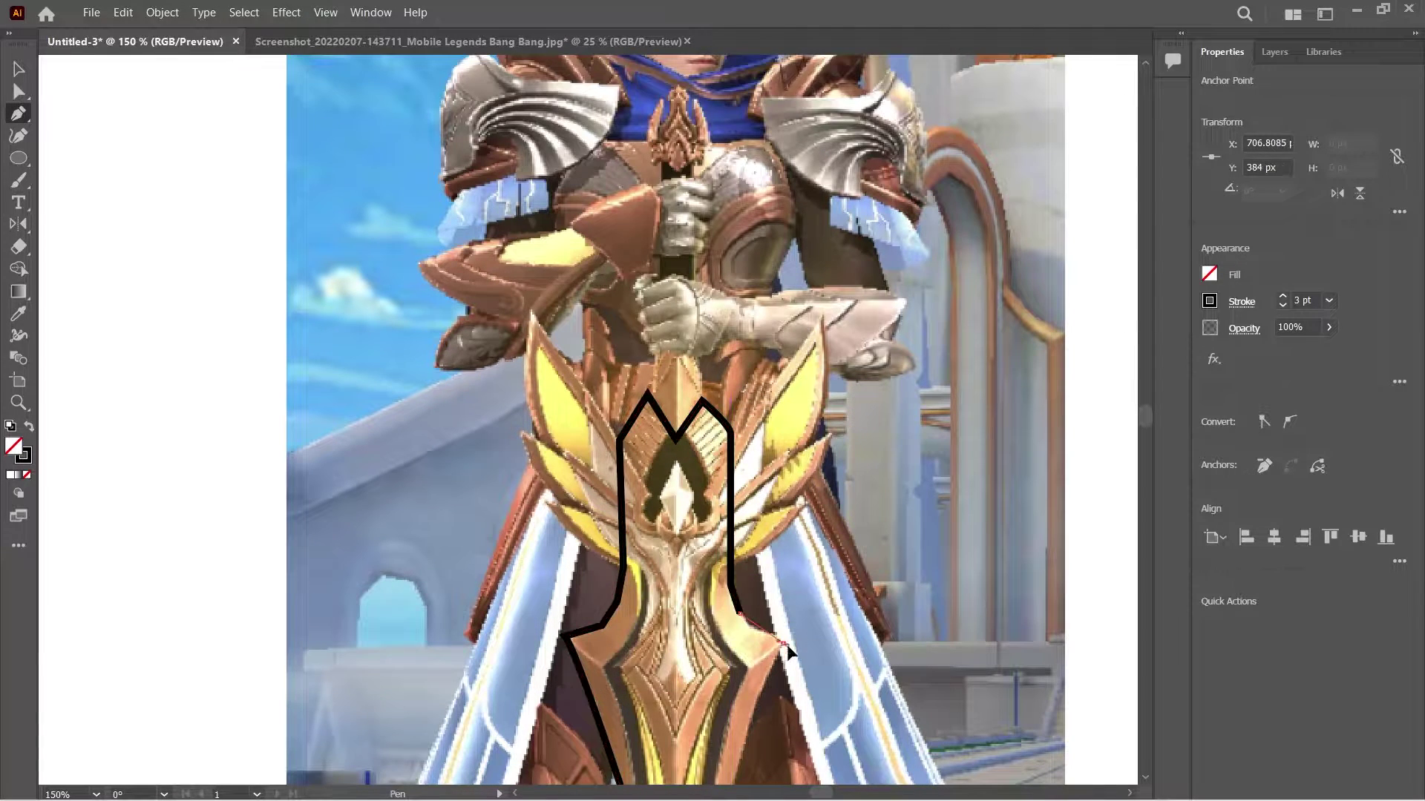
Trace the blade's right edge down to the bottom and close the outline with a pointed tip below the picture.
{"action": "scroll", "coordinate": [733, 468], "scroll_direction": "down", "scroll_amount": 5}
{"action": "scroll", "coordinate": [734, 445], "scroll_direction": "down", "scroll_amount": 4}
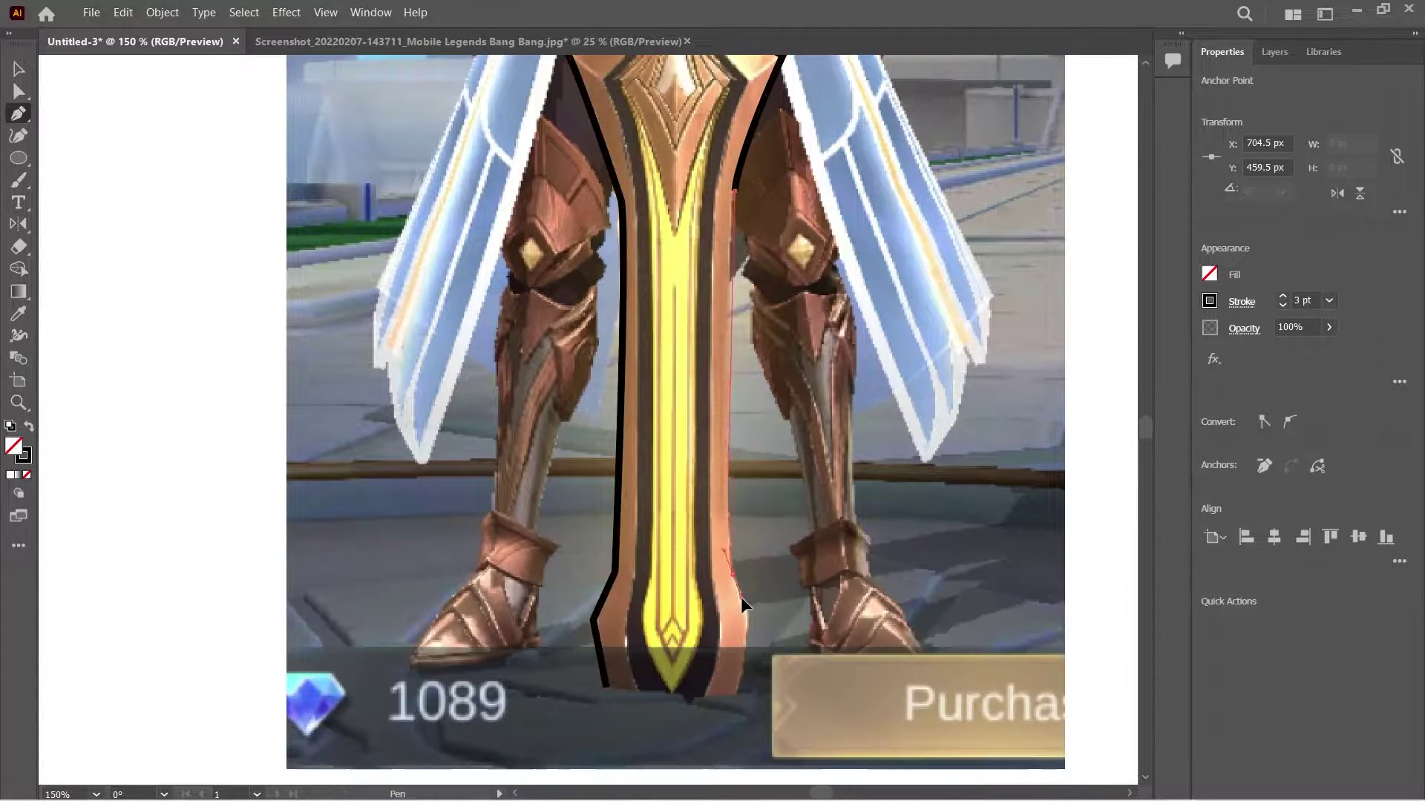
{"action": "left_click_drag", "start_coordinate": [733, 573], "coordinate": [749, 620]}
{"action": "scroll", "coordinate": [671, 701], "scroll_direction": "down", "scroll_amount": 2}
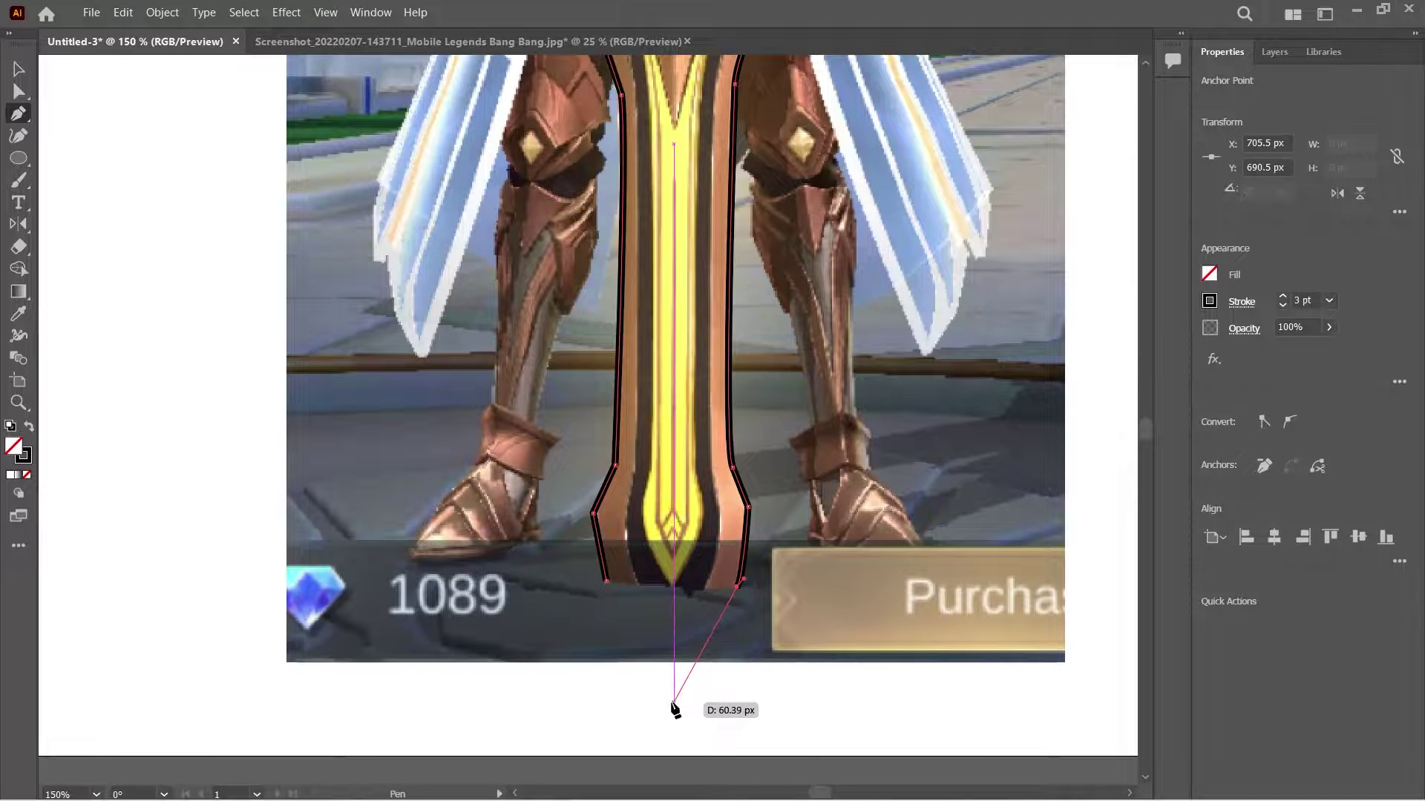
{"action": "left_click", "coordinate": [607, 581]}
Round the outline's lower left flare and the sides of the pointed tip with the Curvature tool.
{"action": "key", "text": "shift+grave"}
{"action": "scroll", "coordinate": [608, 575], "scroll_direction": "up", "scroll_amount": 1}
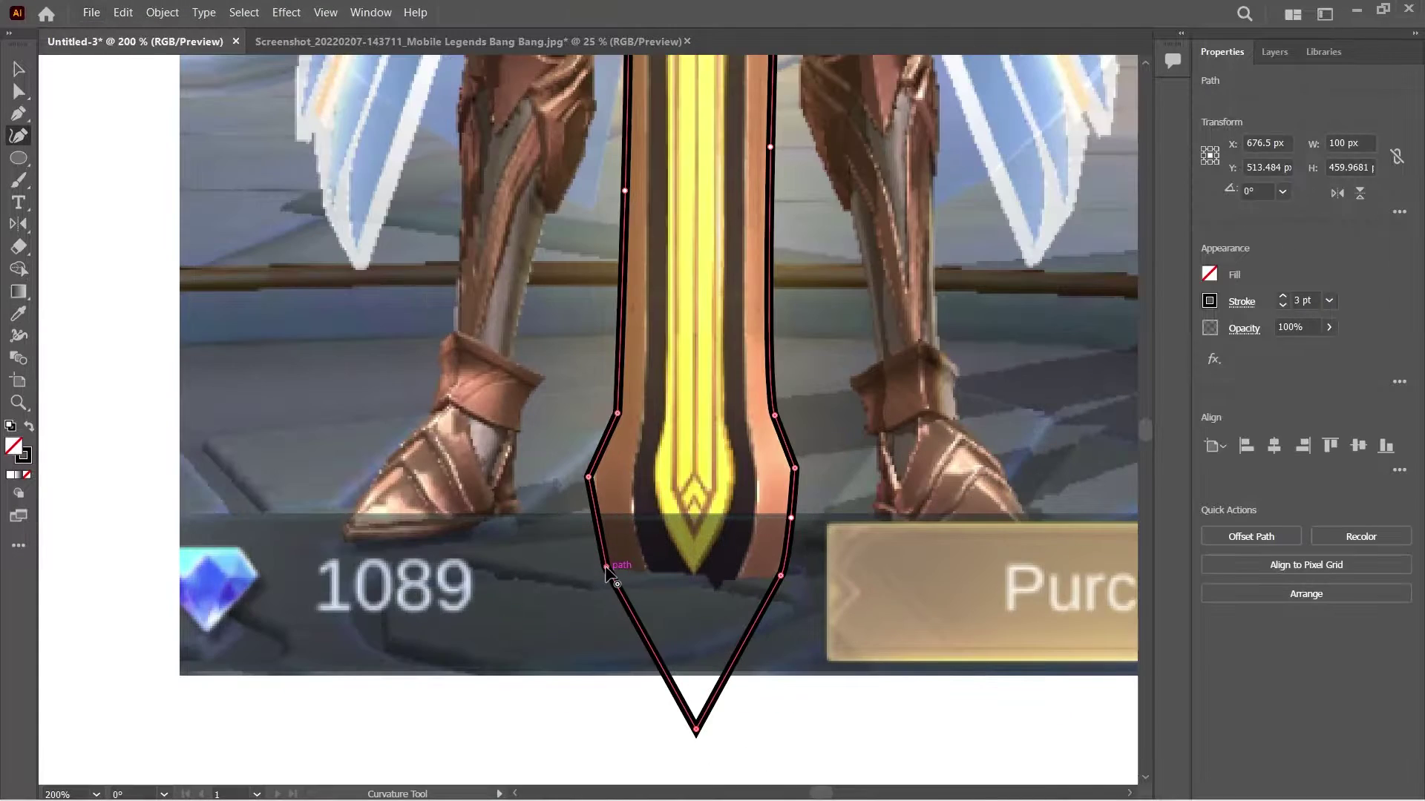
{"action": "double_click", "coordinate": [618, 414]}
{"action": "scroll", "coordinate": [677, 336], "scroll_direction": "up", "scroll_amount": 2}
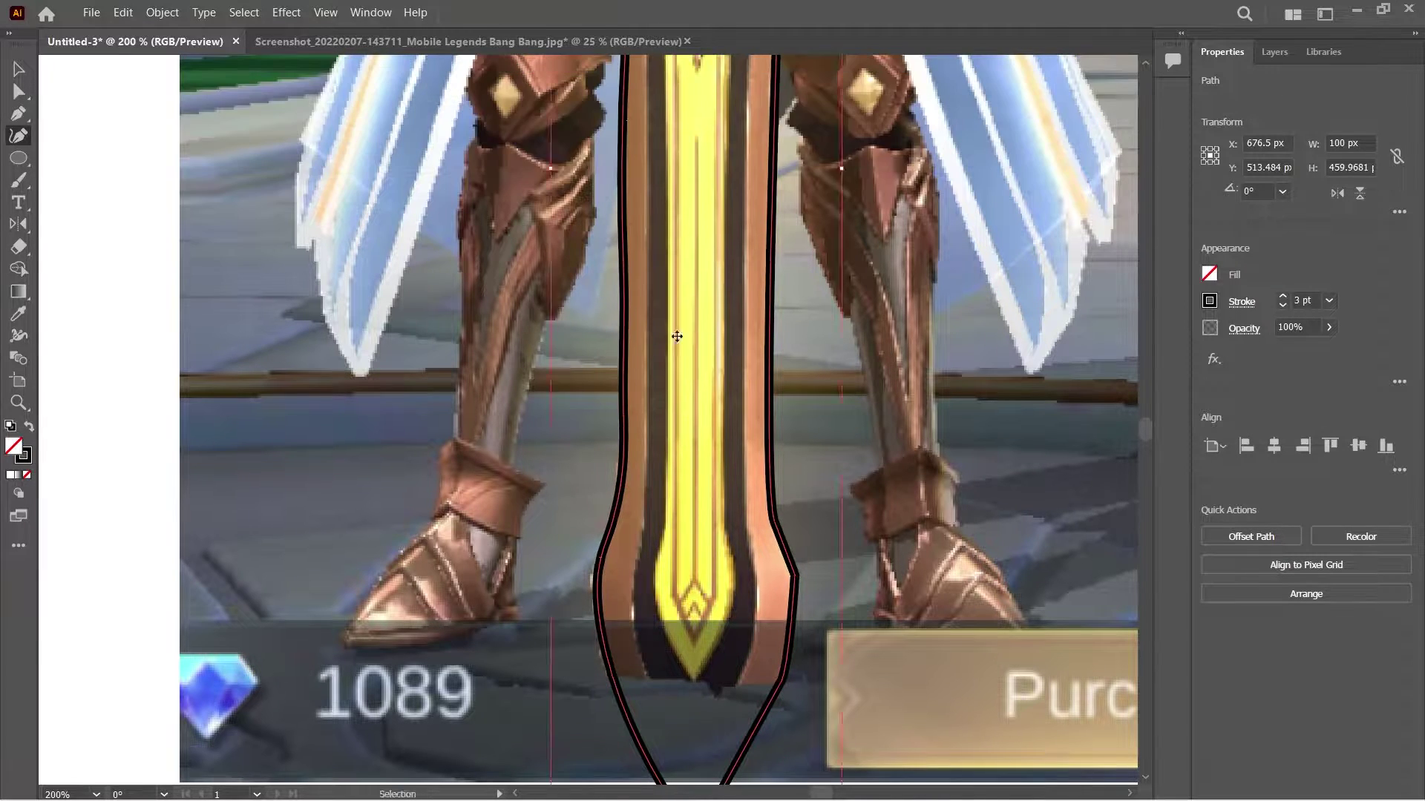
{"action": "key", "text": "shift+grave"}
{"action": "scroll", "coordinate": [590, 420], "scroll_direction": "up", "scroll_amount": 5}
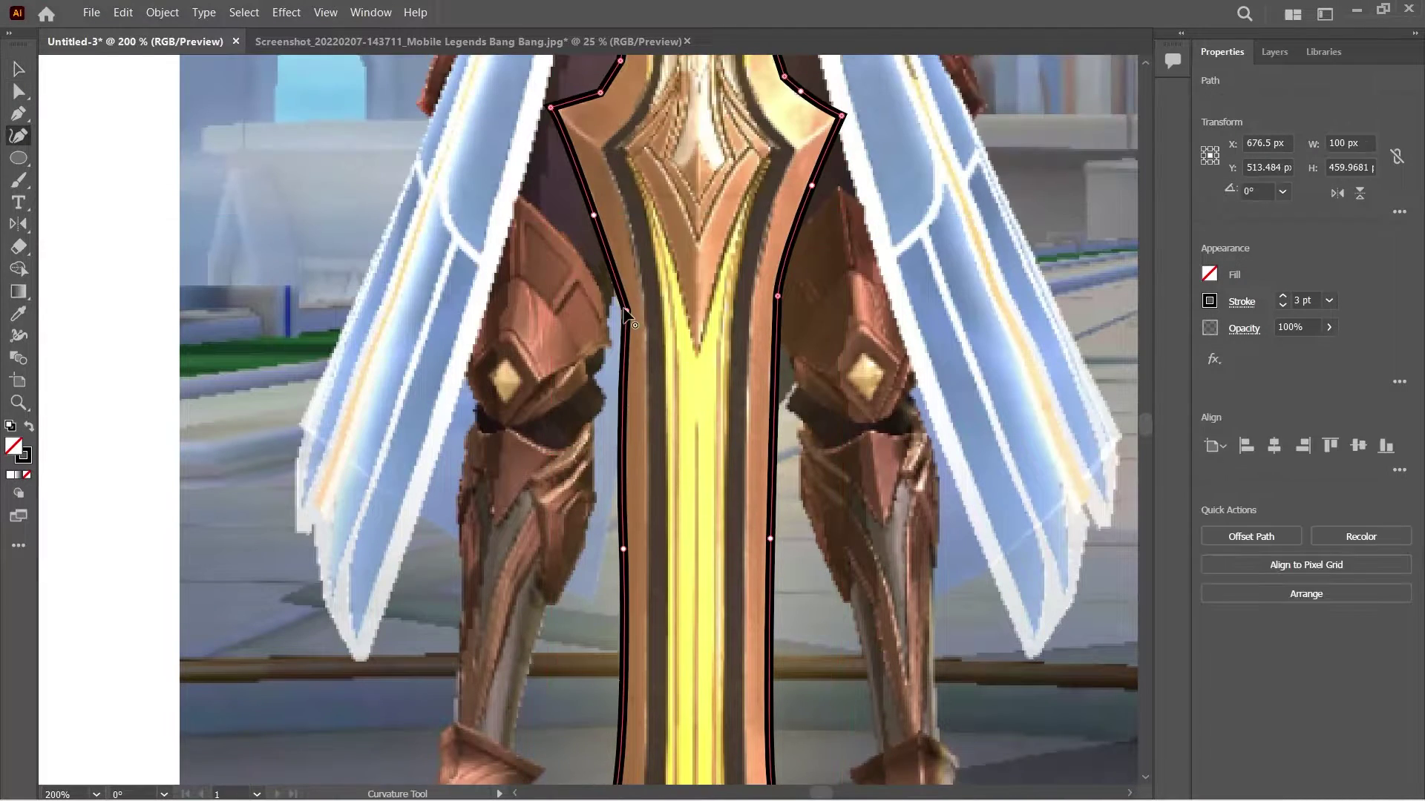
Smooth the left edge of the blade where it narrows below the crossguard.
{"action": "key", "text": "v"}
{"action": "scroll", "coordinate": [657, 583], "scroll_direction": "down", "scroll_amount": 1}
{"action": "scroll", "coordinate": [623, 493], "scroll_direction": "up", "scroll_amount": 3}
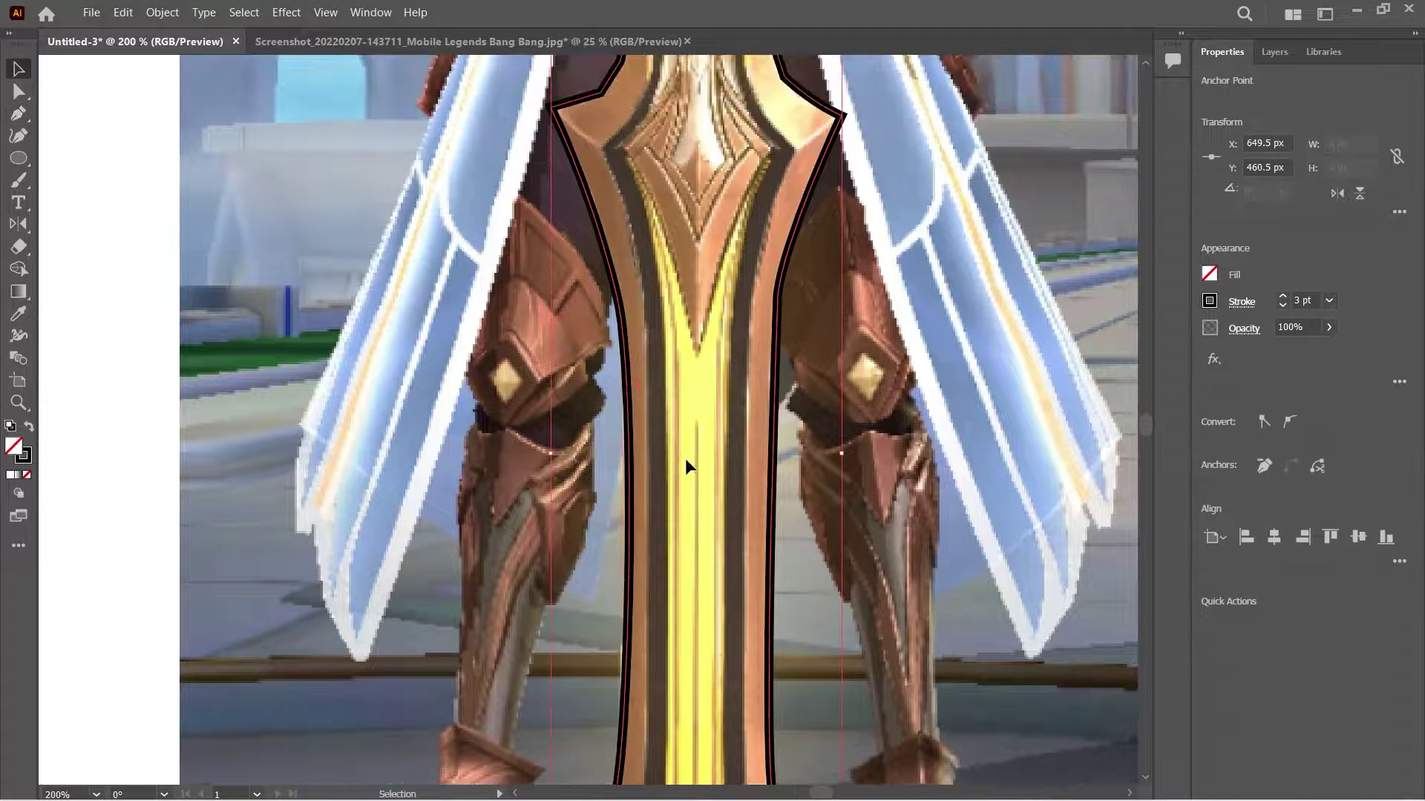
{"action": "scroll", "coordinate": [687, 467], "scroll_direction": "down", "scroll_amount": 6}
{"action": "scroll", "coordinate": [671, 480], "scroll_direction": "up", "scroll_amount": 8}
{"action": "left_click", "coordinate": [607, 356]}
Curve the upper outline with the Curvature tool, bowing both sides between the crossguard and the notched top.
{"action": "key", "text": "shift+grave"}
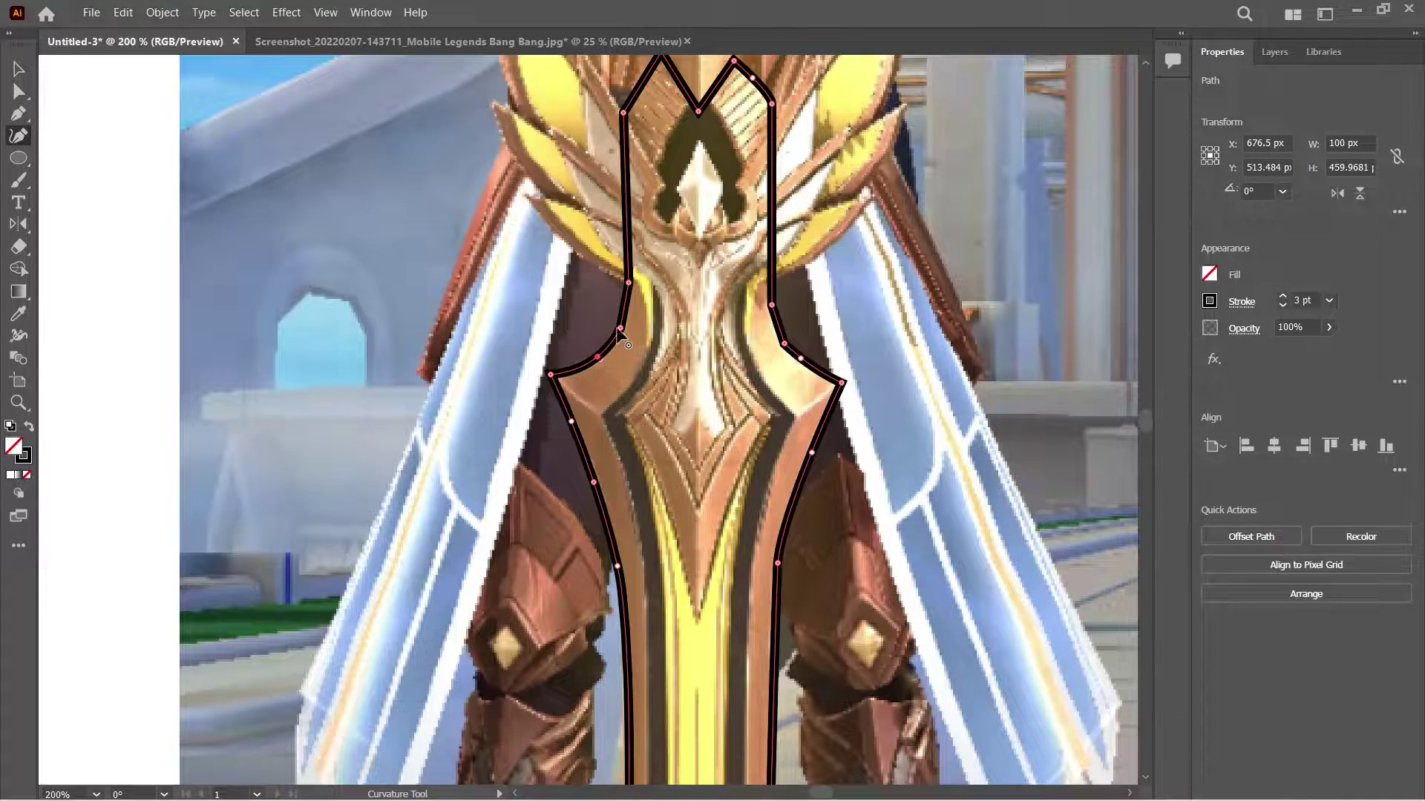
{"action": "scroll", "coordinate": [631, 341], "scroll_direction": "up", "scroll_amount": 1}
{"action": "scroll", "coordinate": [674, 410], "scroll_direction": "down", "scroll_amount": 1}
{"action": "scroll", "coordinate": [638, 334], "scroll_direction": "up", "scroll_amount": 3}
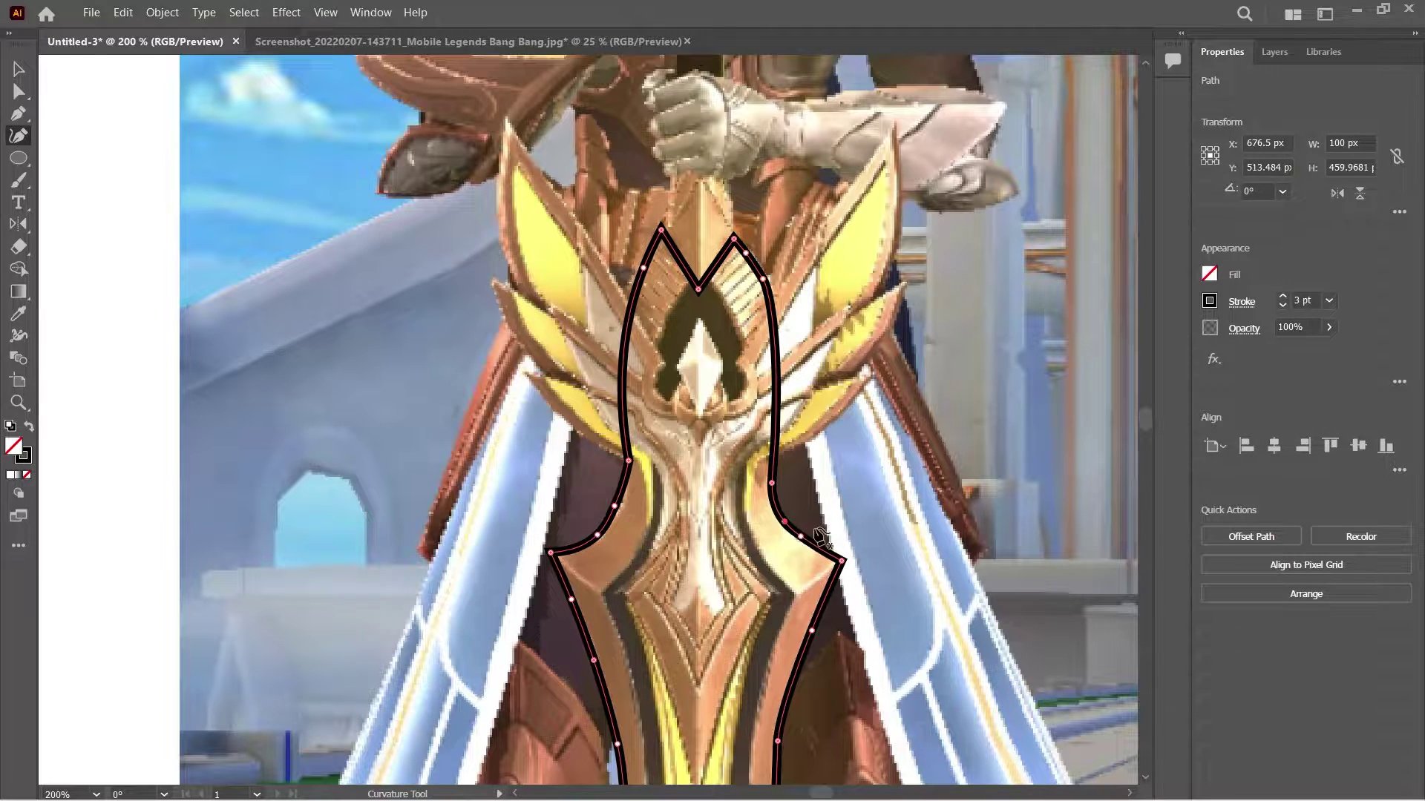
Reshape the right edge of the blade below the crossguard so that it follows the sword's outer border.
{"action": "scroll", "coordinate": [820, 536], "scroll_direction": "down", "scroll_amount": 6}
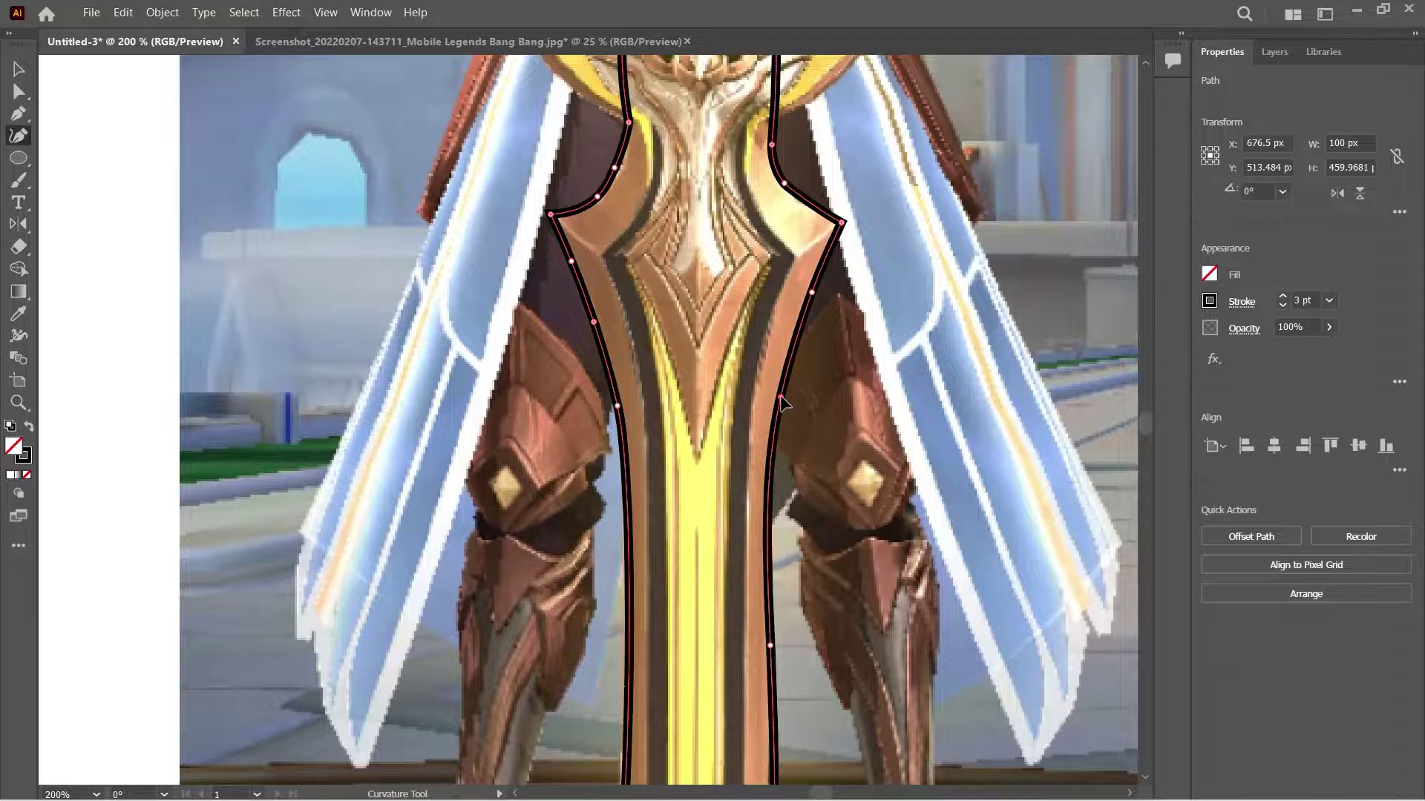
{"action": "scroll", "coordinate": [782, 403], "scroll_direction": "down", "scroll_amount": 5}
{"action": "left_click", "coordinate": [778, 650]}
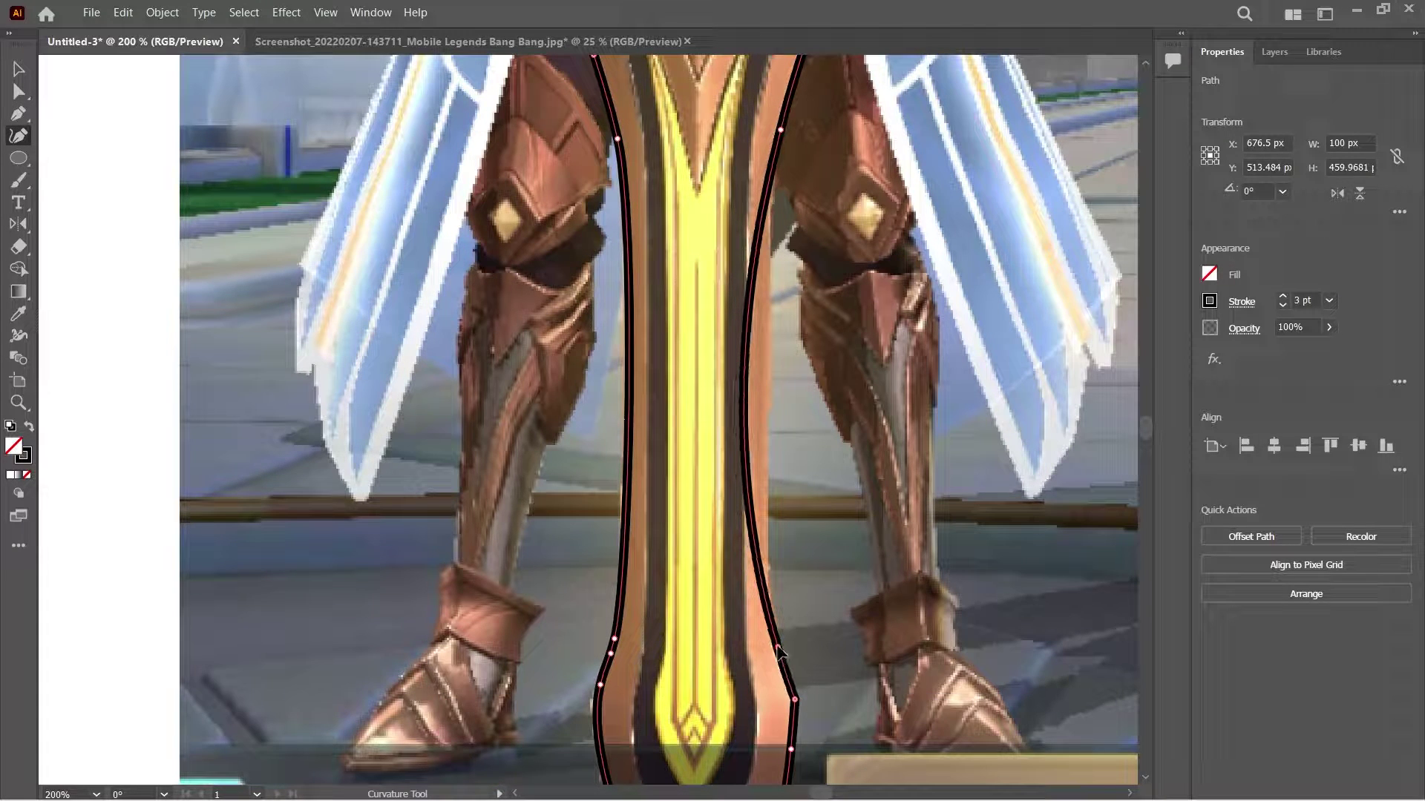
{"action": "scroll", "coordinate": [795, 713], "scroll_direction": "down", "scroll_amount": 1}
{"action": "left_click", "coordinate": [765, 328]}
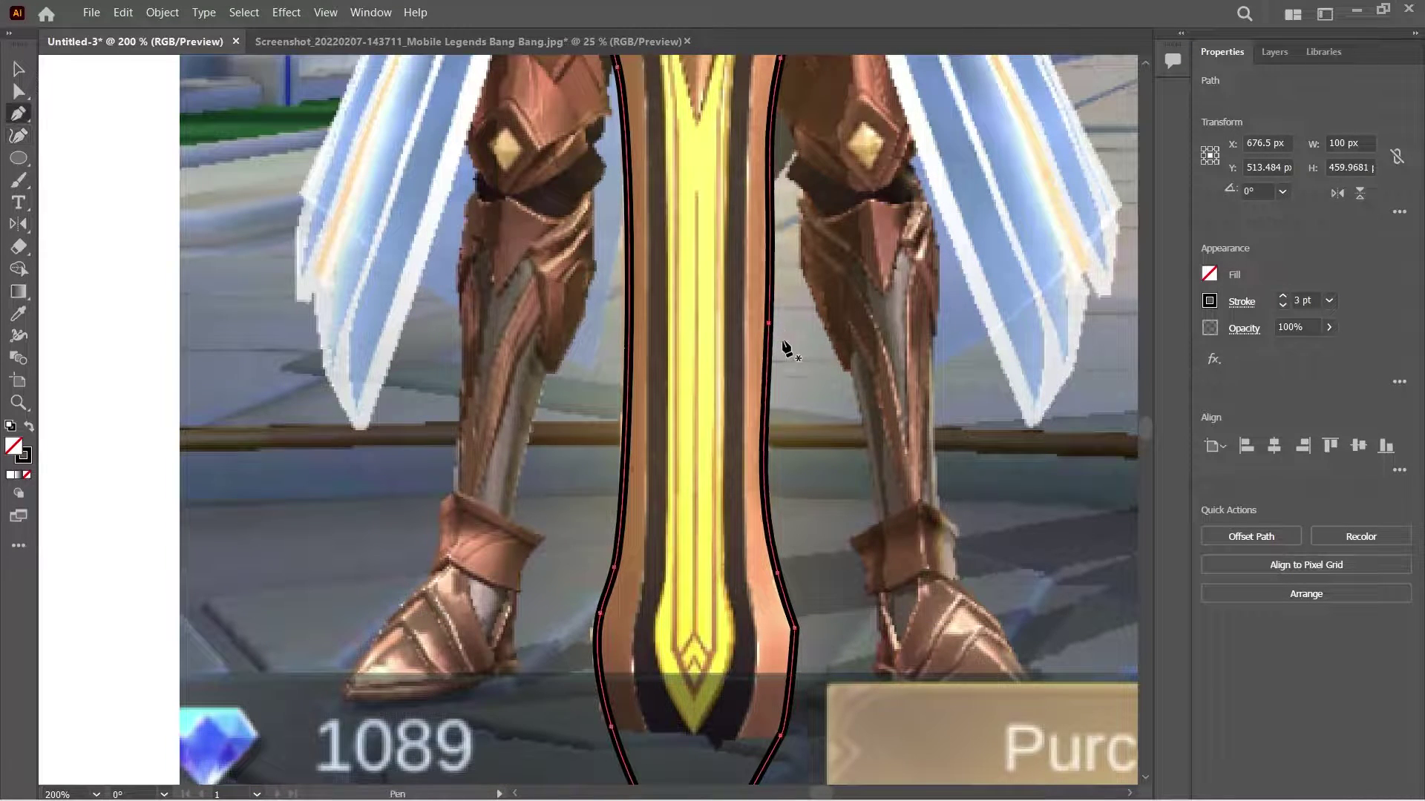
Round the outline's lower right flare and the curve leading into the tip.
{"action": "scroll", "coordinate": [785, 349], "scroll_direction": "down", "scroll_amount": 2}
{"action": "key", "text": "shift+grave"}
{"action": "left_click", "coordinate": [793, 542]}
{"action": "scroll", "coordinate": [792, 542], "scroll_direction": "down", "scroll_amount": 2}
{"action": "left_click", "coordinate": [780, 576]}
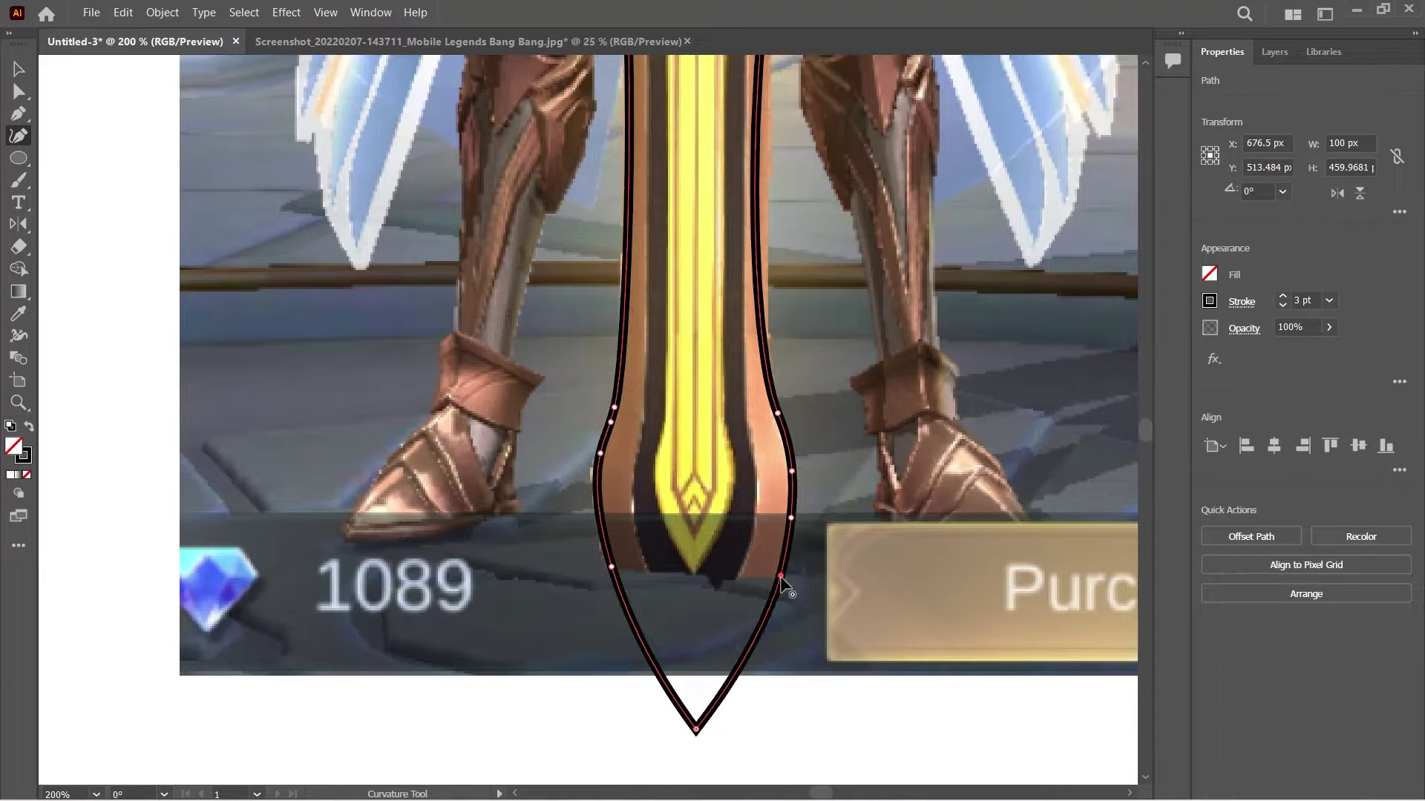
Realign the middle of the blade's right edge with the sword's outer border and deselect the outline.
{"action": "scroll", "coordinate": [795, 363], "scroll_direction": "up", "scroll_amount": 7}
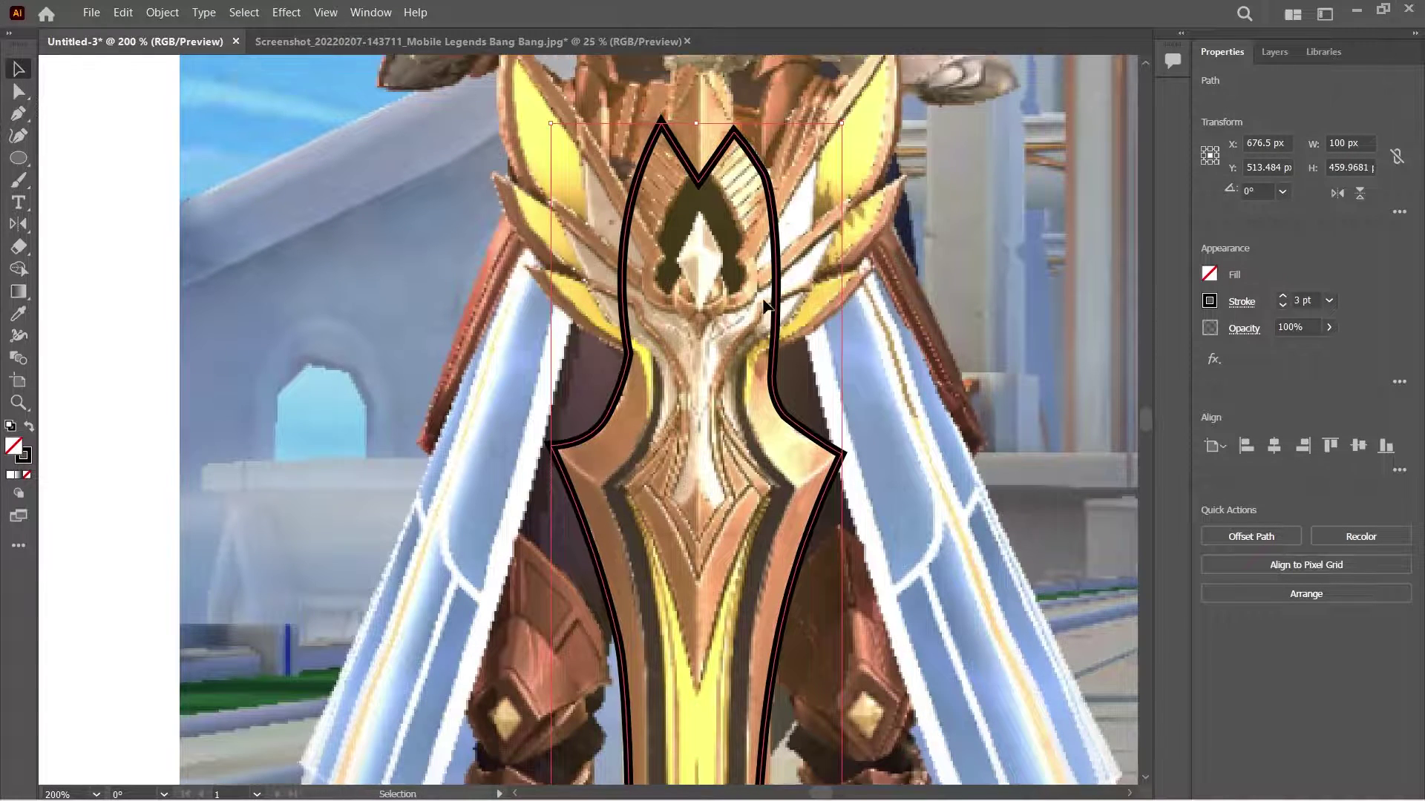
{"action": "key", "text": "v"}
{"action": "scroll", "coordinate": [728, 451], "scroll_direction": "down", "scroll_amount": 7}
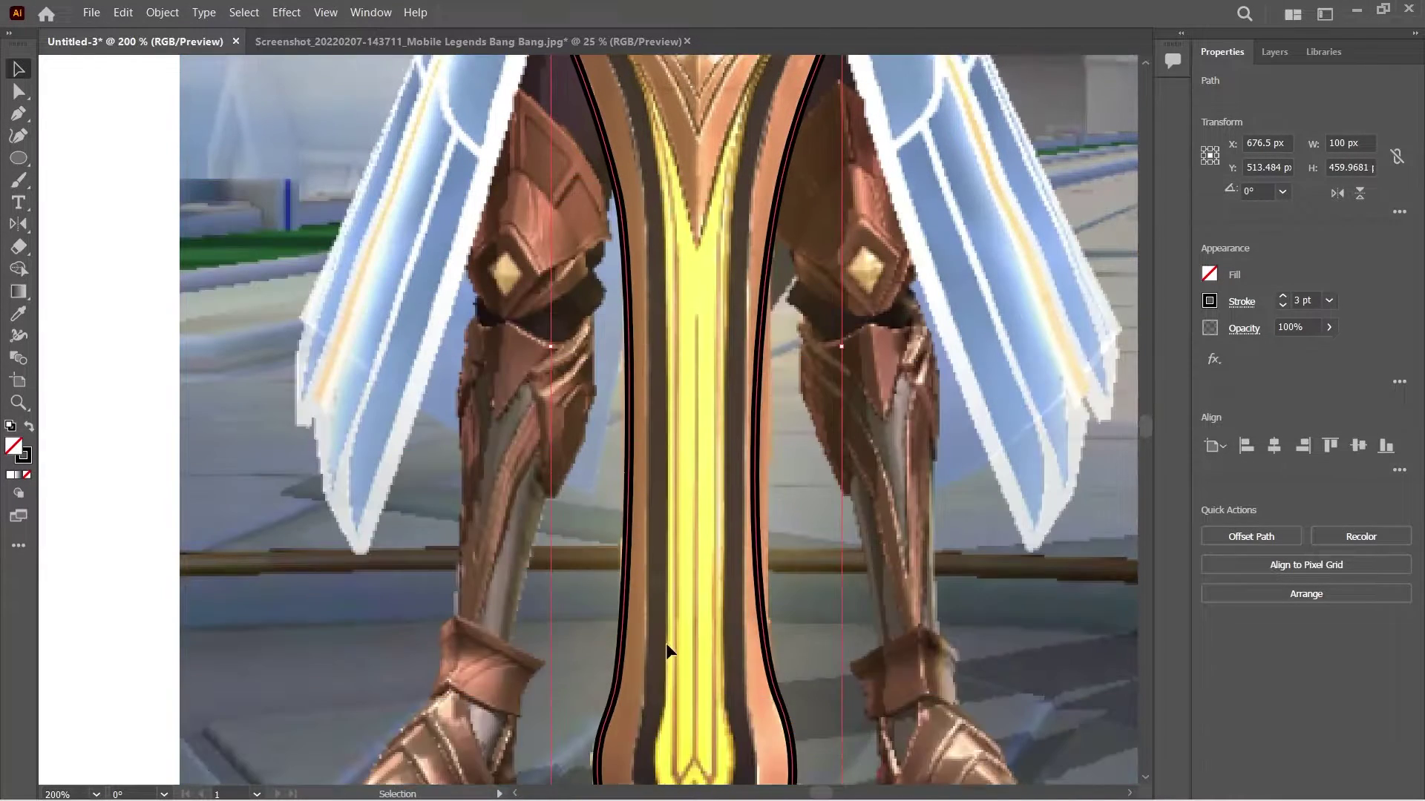
{"action": "left_click", "coordinate": [791, 523]}
{"action": "key", "text": "shift+grave"}
{"action": "left_click", "coordinate": [758, 501]}
{"action": "left_click", "coordinate": [807, 518]}
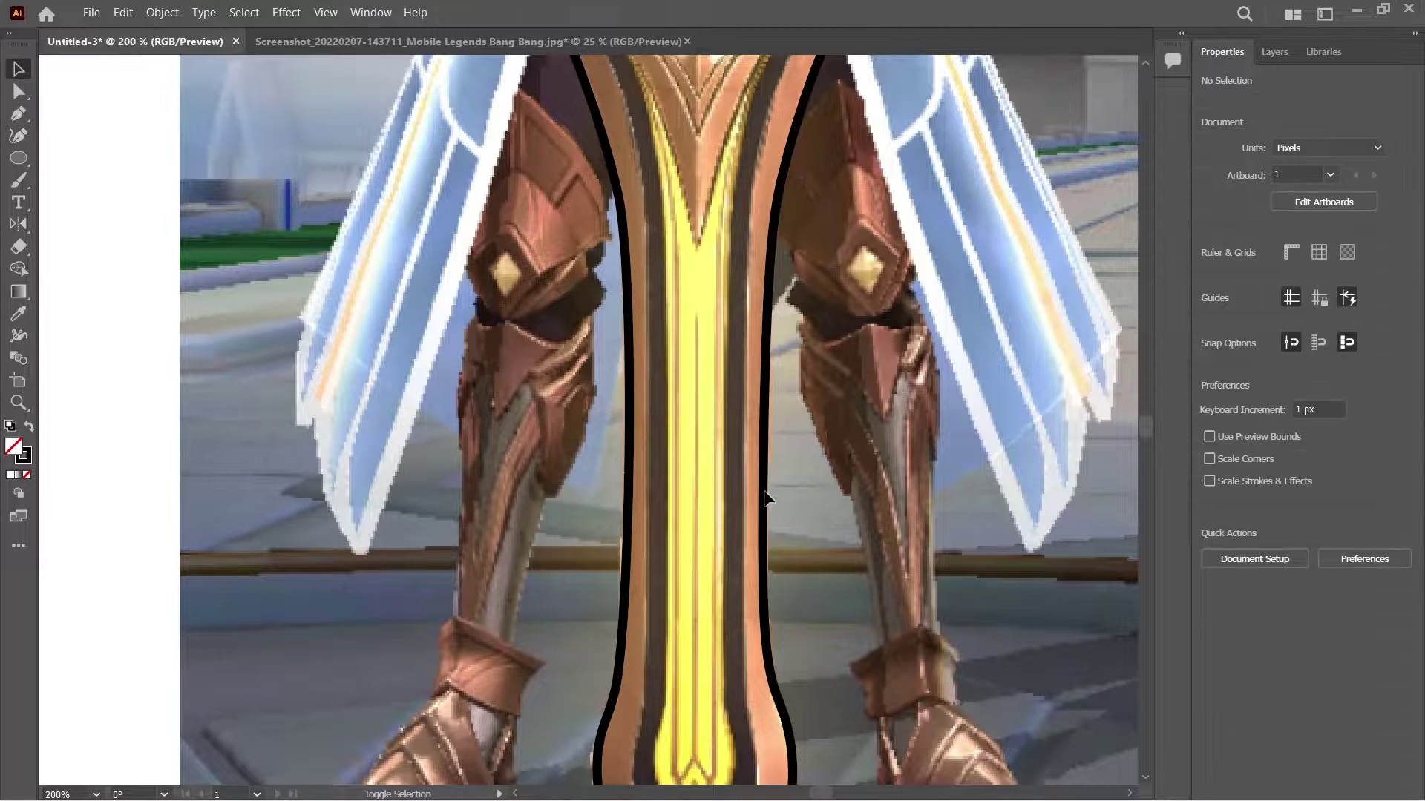
{"action": "left_click", "coordinate": [764, 493]}
{"action": "scroll", "coordinate": [871, 484], "scroll_direction": "up", "scroll_amount": 3}
{"action": "key", "text": "ctrl+shift+a"}
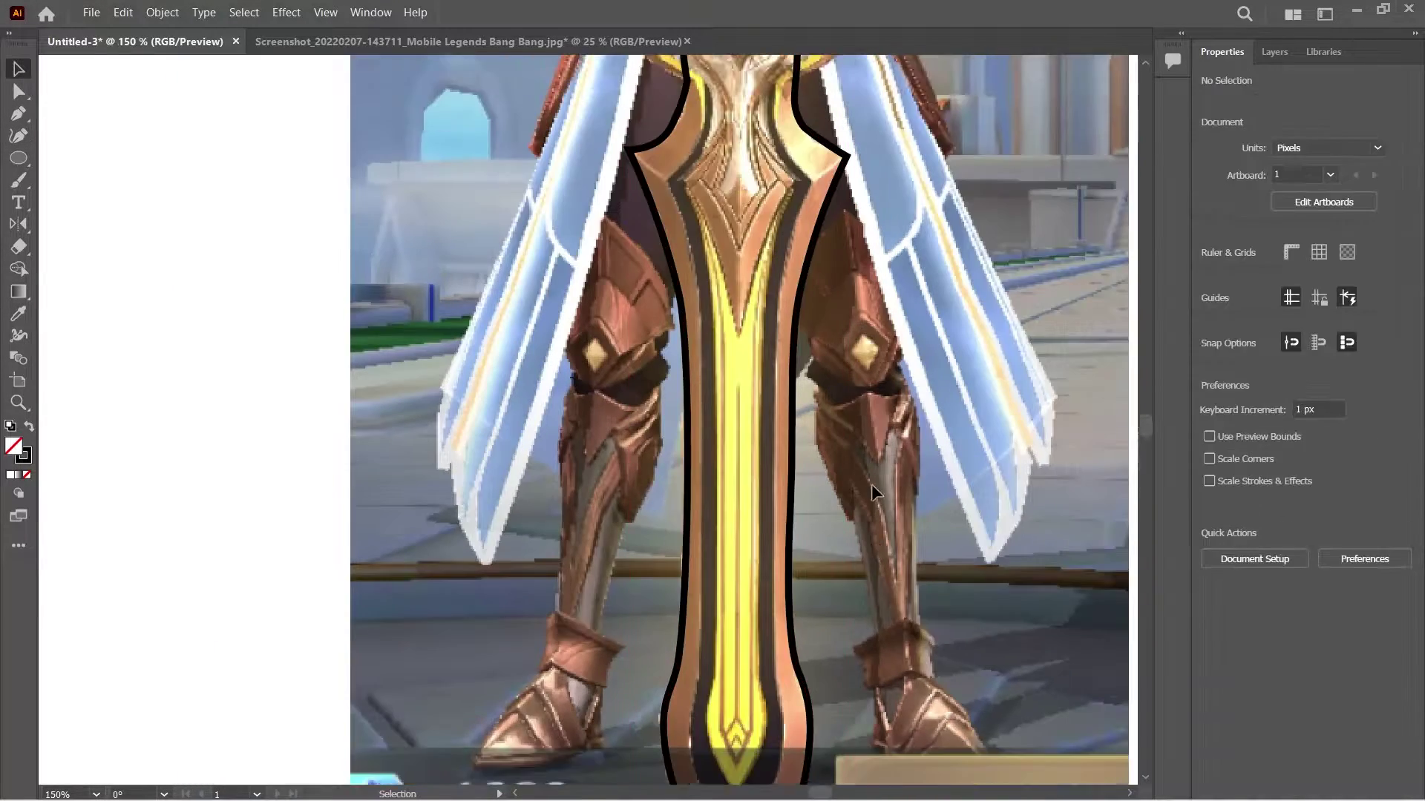
Draw the lower borders of the two ribbed panels beside the dark emblem with the Pen tool.
{"action": "scroll", "coordinate": [727, 148], "scroll_direction": "up", "scroll_amount": 3}
{"action": "key", "text": "p"}
{"action": "left_click", "coordinate": [651, 339]}
{"action": "left_click", "coordinate": [550, 556]}
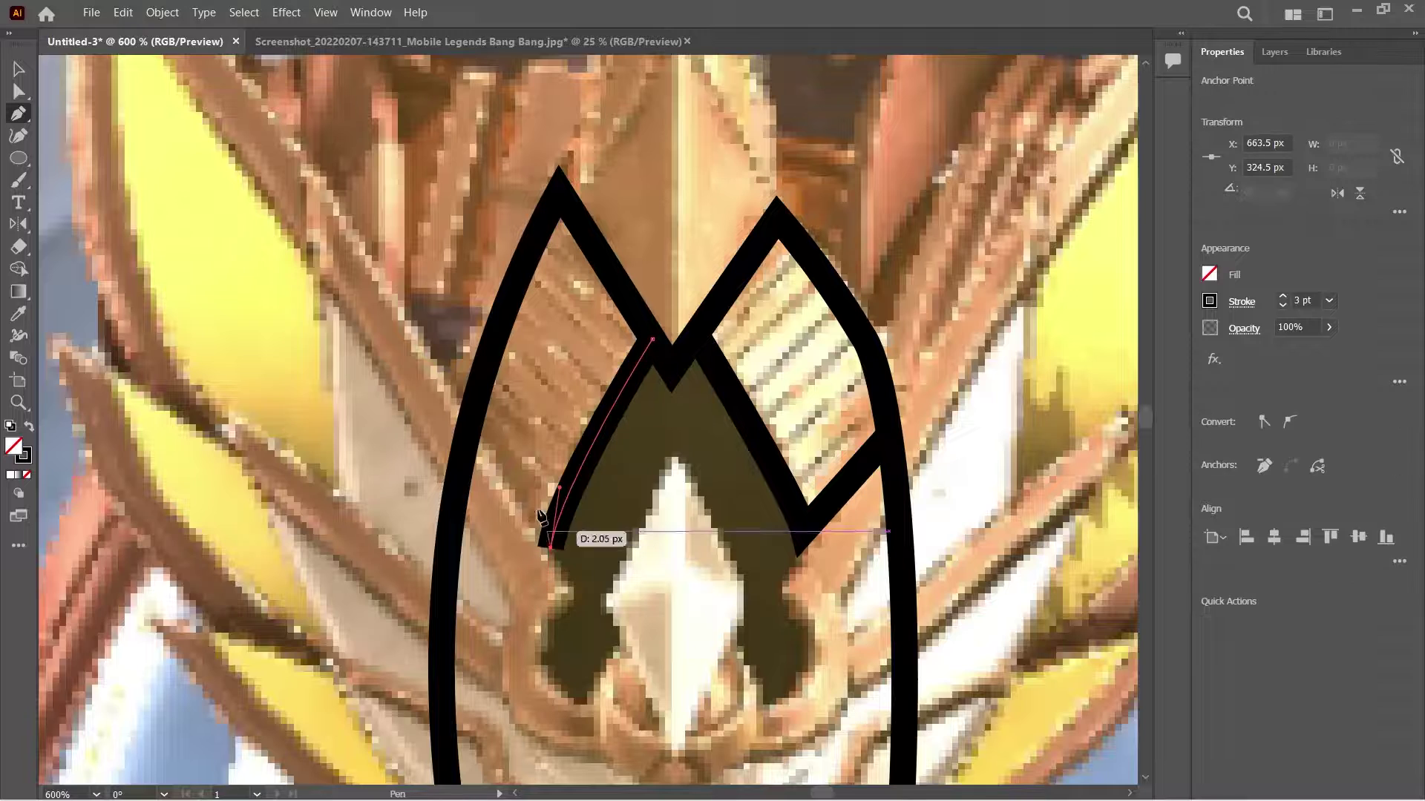
{"action": "key", "text": "ctrl+shift+a"}
Draw the first diagonal rib across the top of the right ribbed panel and set its stroke to 1 pt.
{"action": "scroll", "coordinate": [650, 519], "scroll_direction": "up", "scroll_amount": 2}
{"action": "left_click", "coordinate": [753, 267]}
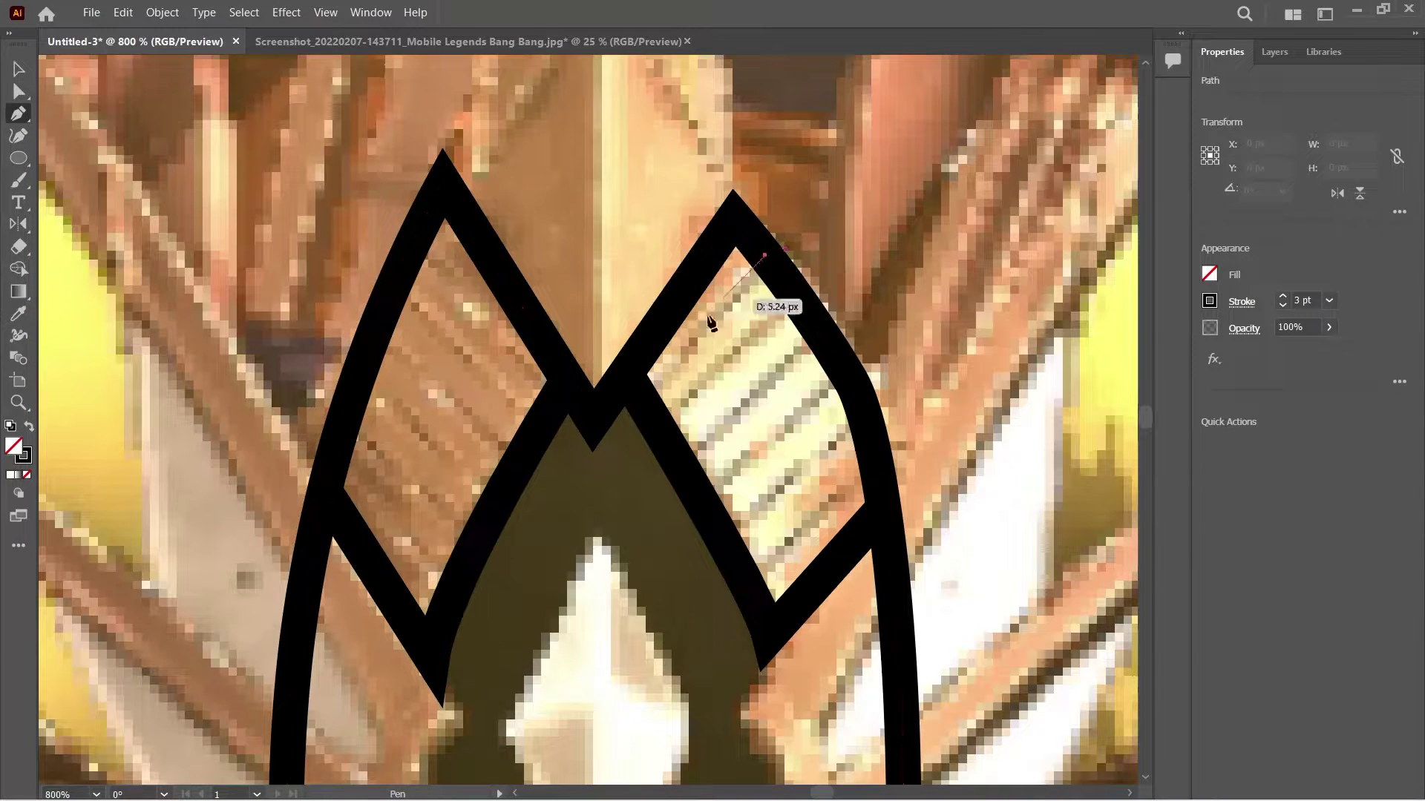
{"action": "left_click", "coordinate": [657, 391]}
{"action": "key", "text": "ctrl+shift+a"}
{"action": "key", "text": "ctrl+z"}
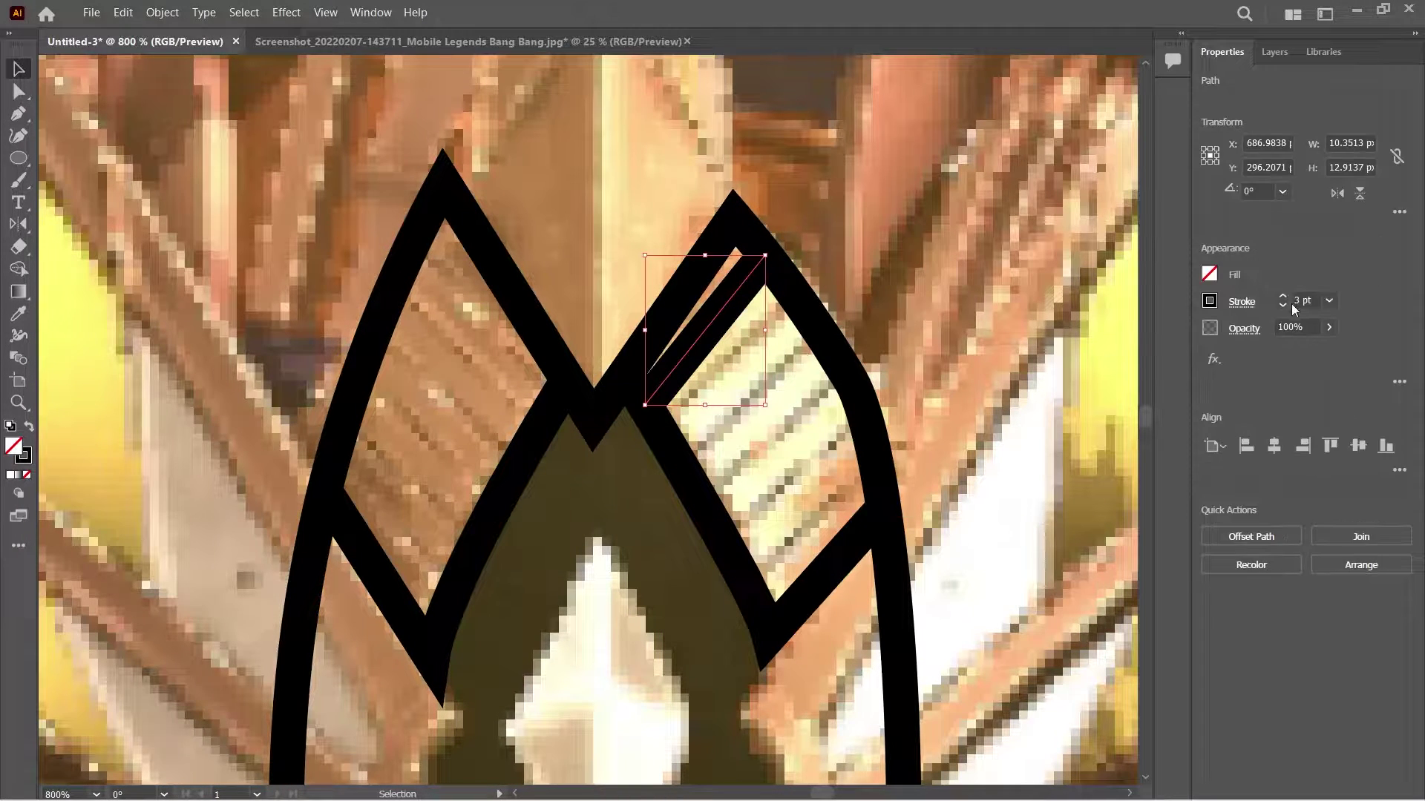
{"action": "left_click", "coordinate": [1282, 306]}
{"action": "left_click", "coordinate": [1282, 305]}
{"action": "left_click", "coordinate": [1282, 306]}
{"action": "left_click", "coordinate": [1282, 306]}
{"action": "key", "text": "ctrl+shift+a"}
Fill the rest of the right ribbed panel with parallel 1 pt diagonal lines following the reference ribs.
{"action": "key", "text": "p"}
{"action": "left_click", "coordinate": [786, 301]}
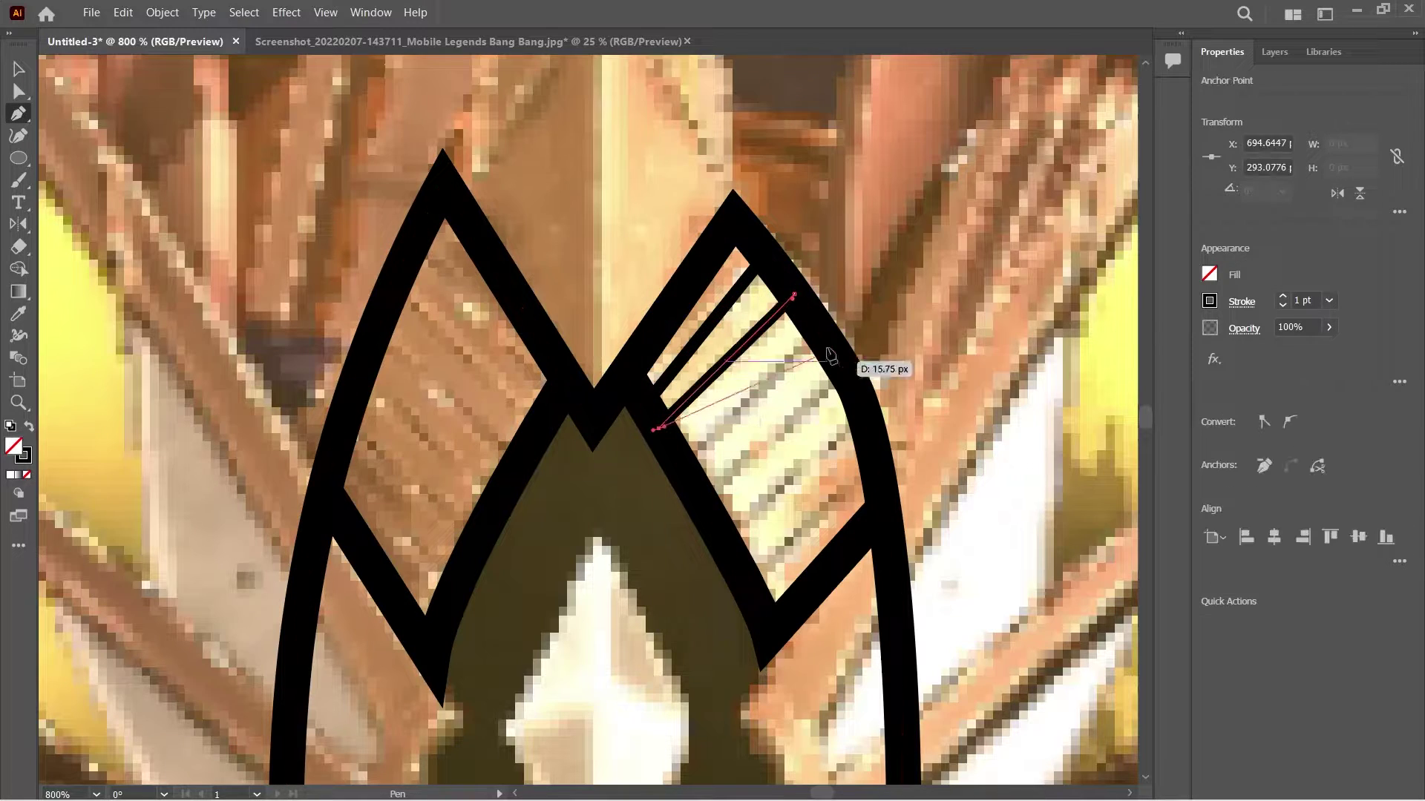
{"action": "left_click", "coordinate": [657, 429]}
{"action": "left_click", "coordinate": [819, 331]}
{"action": "left_click", "coordinate": [678, 463]}
{"action": "left_click", "coordinate": [850, 375]}
{"action": "left_click", "coordinate": [705, 492]}
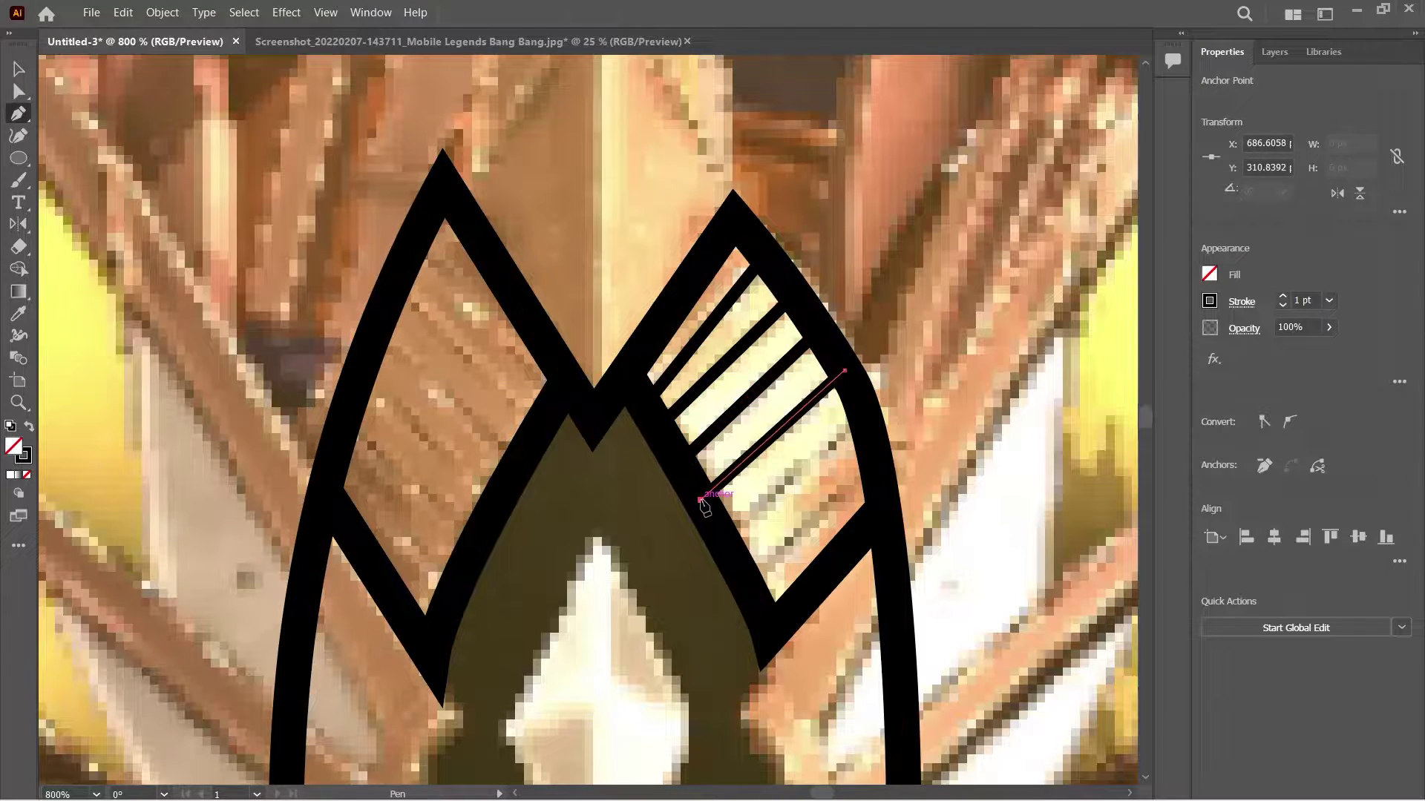
{"action": "left_click", "coordinate": [875, 413]}
{"action": "left_click", "coordinate": [876, 469]}
{"action": "left_click", "coordinate": [748, 586]}
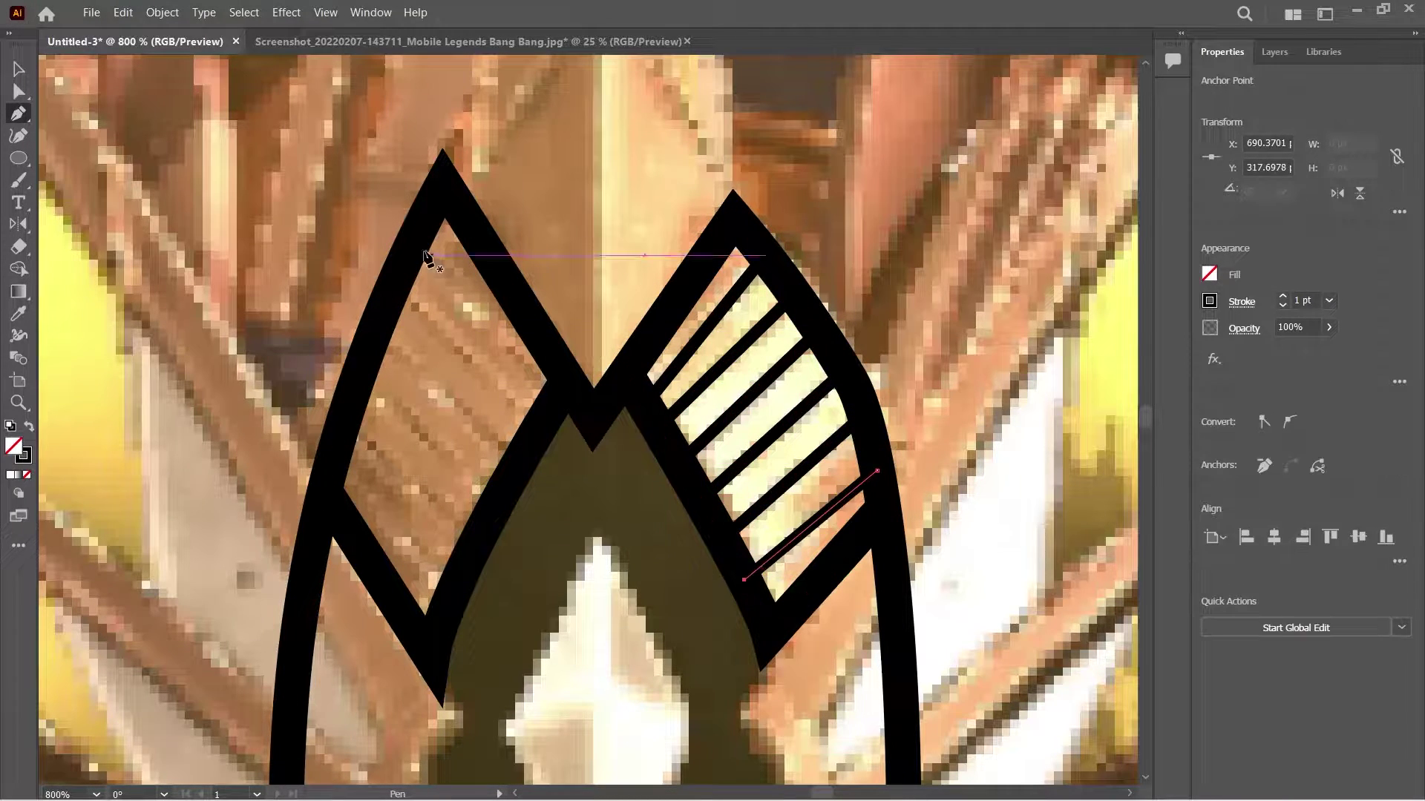
Draw parallel 1 pt diagonal ribs across the left ribbed panel from its outer edge to its inner edge.
{"action": "left_click", "coordinate": [421, 265]}
{"action": "left_click", "coordinate": [547, 382]}
{"action": "left_click", "coordinate": [394, 283]}
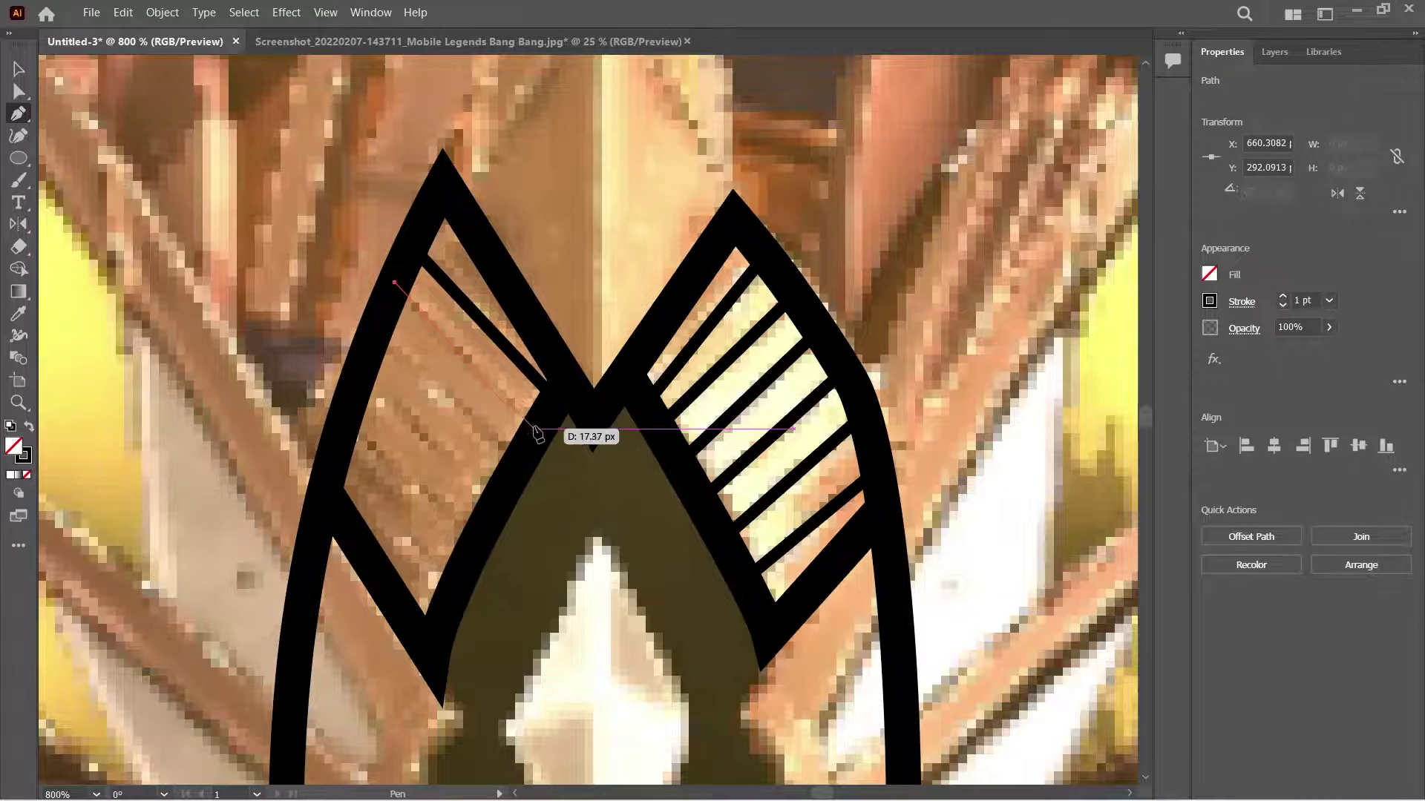
{"action": "scroll", "coordinate": [538, 434], "scroll_direction": "down", "scroll_amount": 4}
{"action": "scroll", "coordinate": [519, 326], "scroll_direction": "up", "scroll_amount": 3}
{"action": "left_click", "coordinate": [543, 327]}
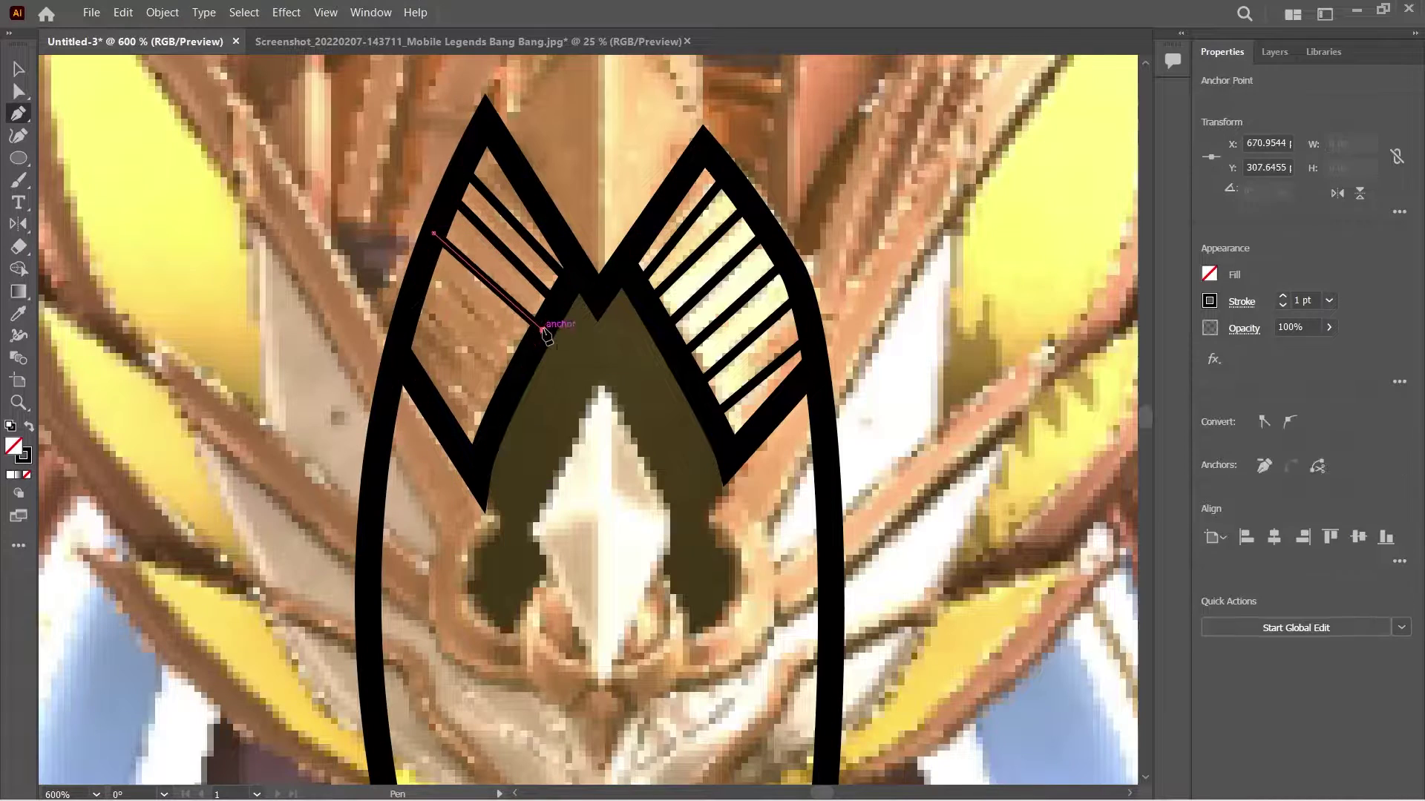
{"action": "left_click", "coordinate": [426, 269]}
{"action": "left_click", "coordinate": [540, 356]}
{"action": "left_click", "coordinate": [417, 297]}
{"action": "left_click", "coordinate": [512, 386]}
{"action": "left_click", "coordinate": [404, 321]}
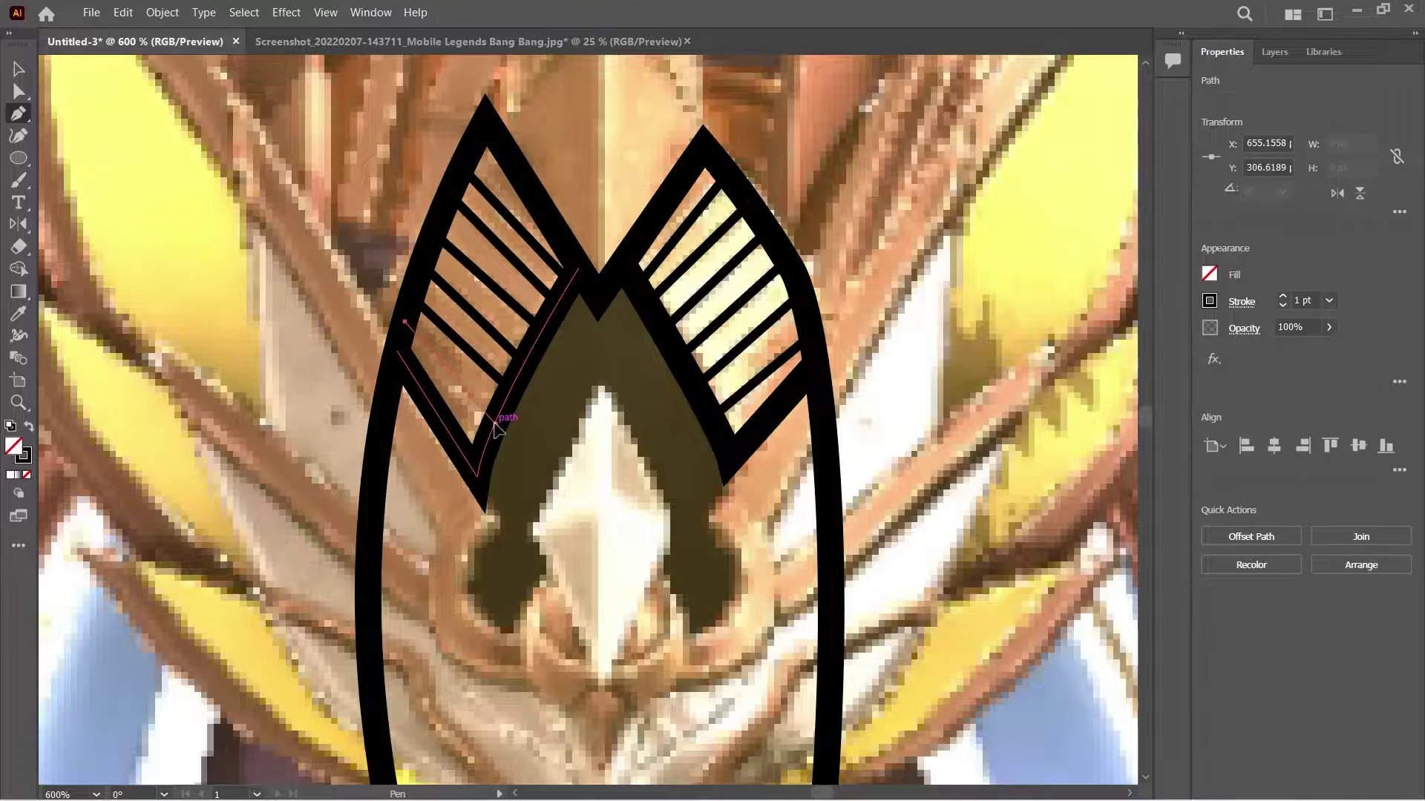
{"action": "left_click", "coordinate": [495, 429]}
Trace the dark inner border on the left of the crossguard with a curved 3 pt path leading down into the blade.
{"action": "key", "text": "v"}
{"action": "scroll", "coordinate": [593, 536], "scroll_direction": "down", "scroll_amount": 5}
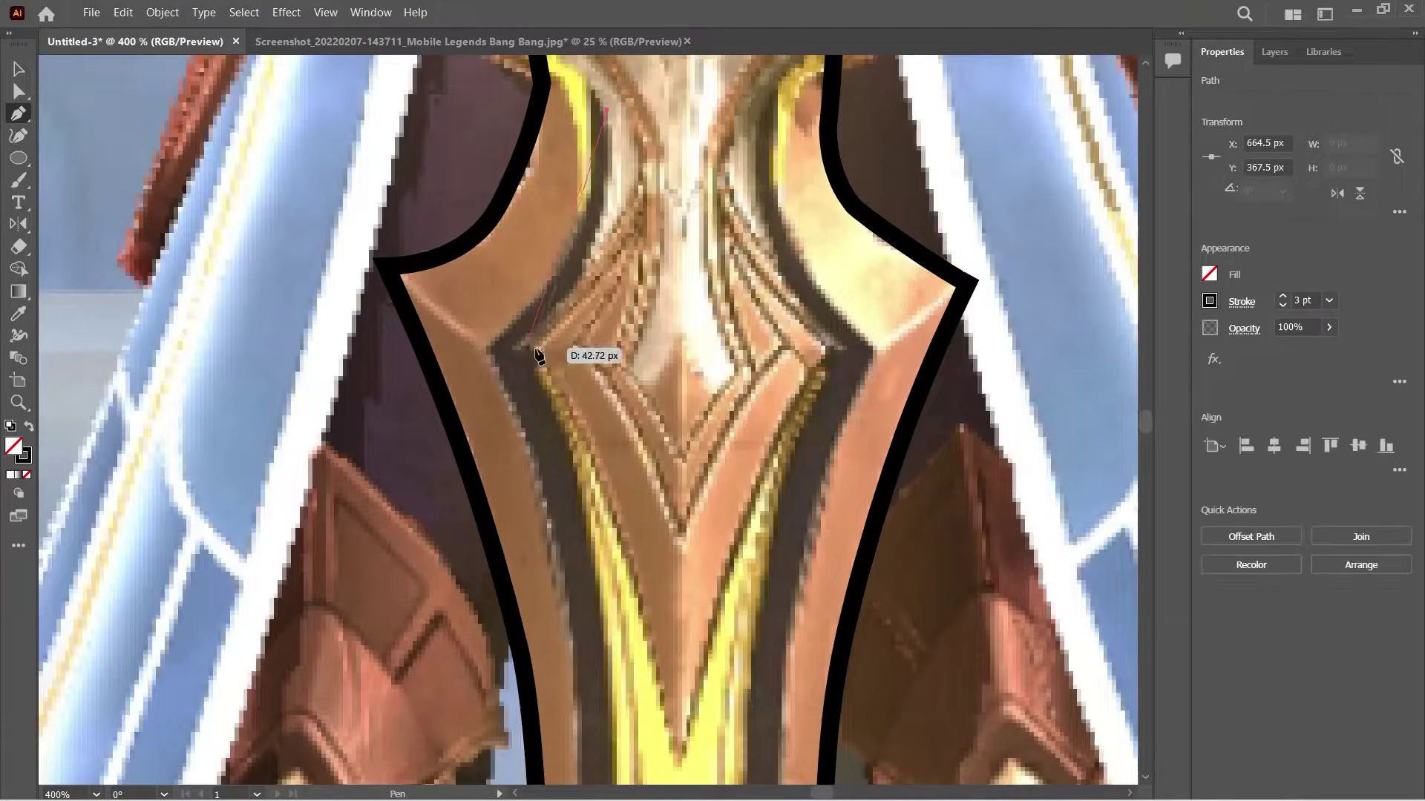
{"action": "left_click_drag", "start_coordinate": [436, 449], "coordinate": [424, 451]}
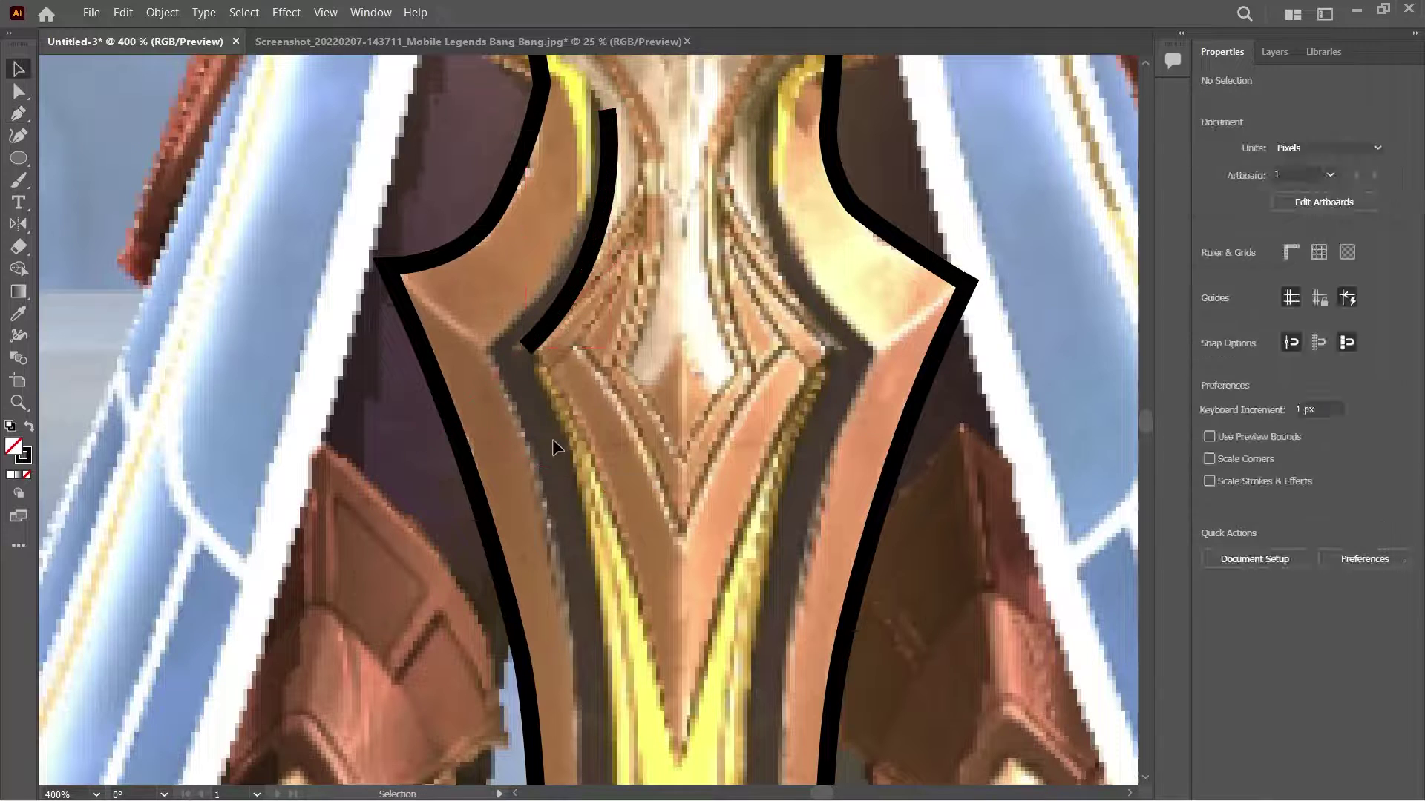
{"action": "left_click", "coordinate": [609, 656]}
Continue the inner contour down the left side of the yellow blade core and around its pointed bottom.
{"action": "scroll", "coordinate": [620, 653], "scroll_direction": "down", "scroll_amount": 5}
{"action": "scroll", "coordinate": [626, 636], "scroll_direction": "down", "scroll_amount": 3}
{"action": "scroll", "coordinate": [609, 623], "scroll_direction": "down", "scroll_amount": 3}
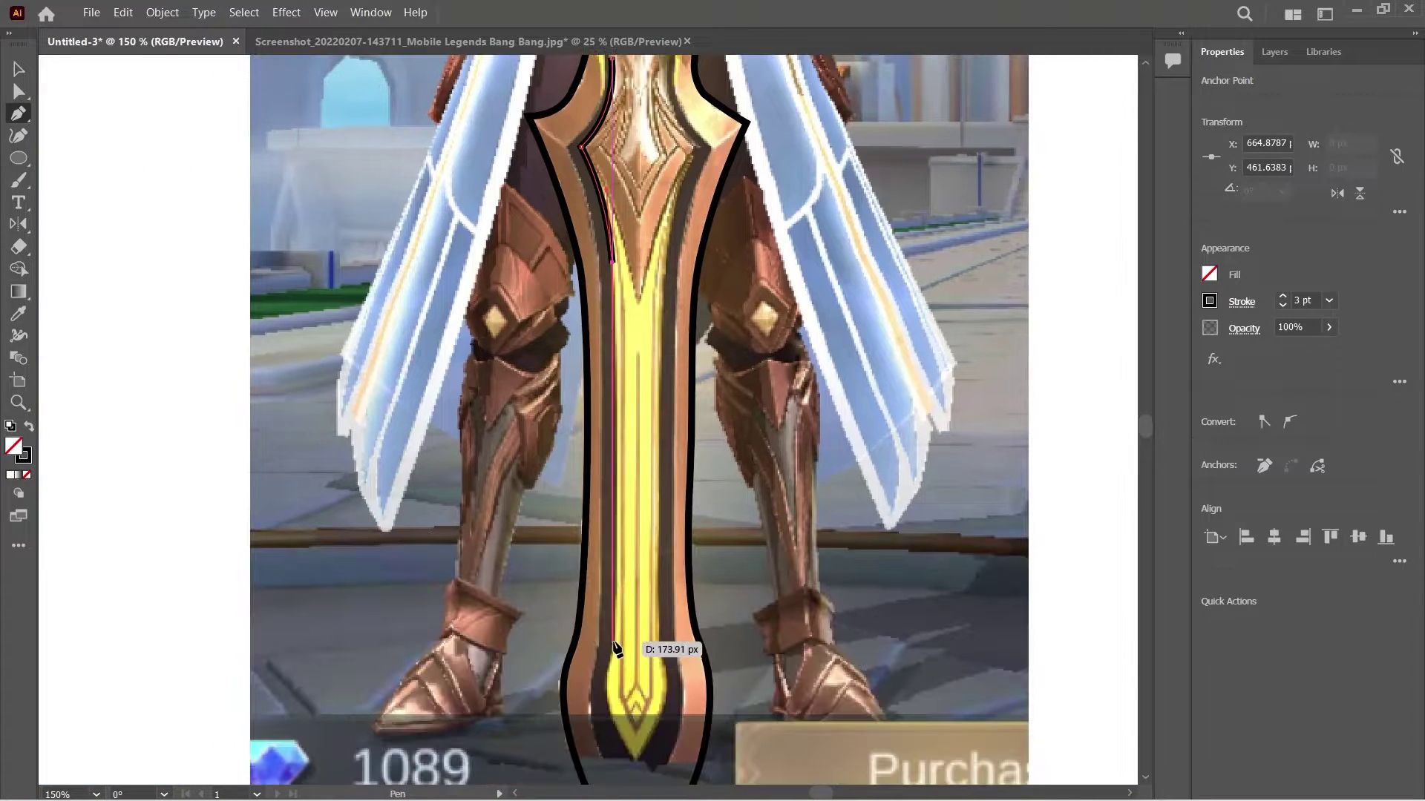
{"action": "left_click", "coordinate": [618, 652]}
{"action": "scroll", "coordinate": [610, 631], "scroll_direction": "down", "scroll_amount": 1}
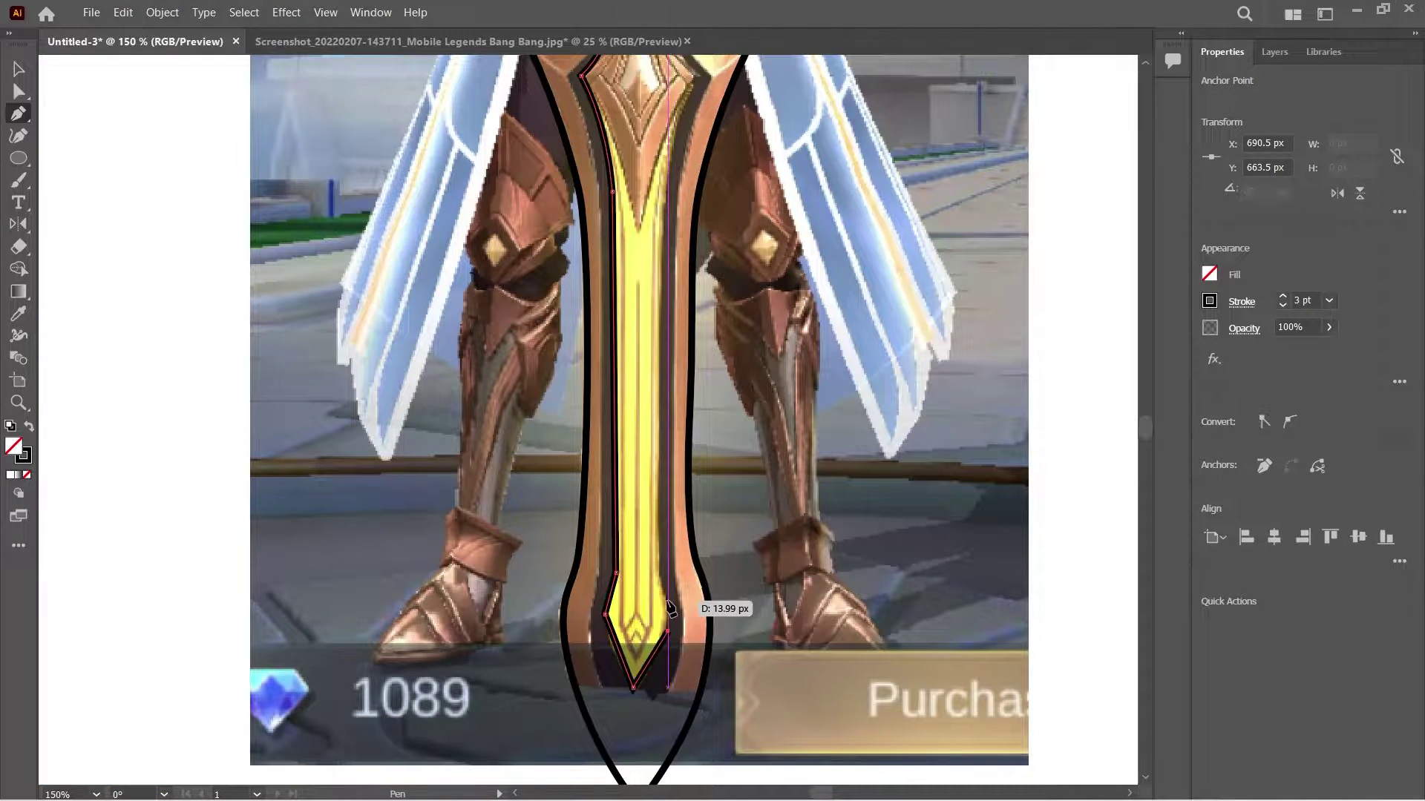
Continue the 3 pt inner contour up the right side of the yellow blade core and along the crossguard's right inner border.
{"action": "left_click", "coordinate": [669, 602]}
{"action": "scroll", "coordinate": [708, 132], "scroll_direction": "up", "scroll_amount": 1}
{"action": "scroll", "coordinate": [735, 93], "scroll_direction": "up", "scroll_amount": 2}
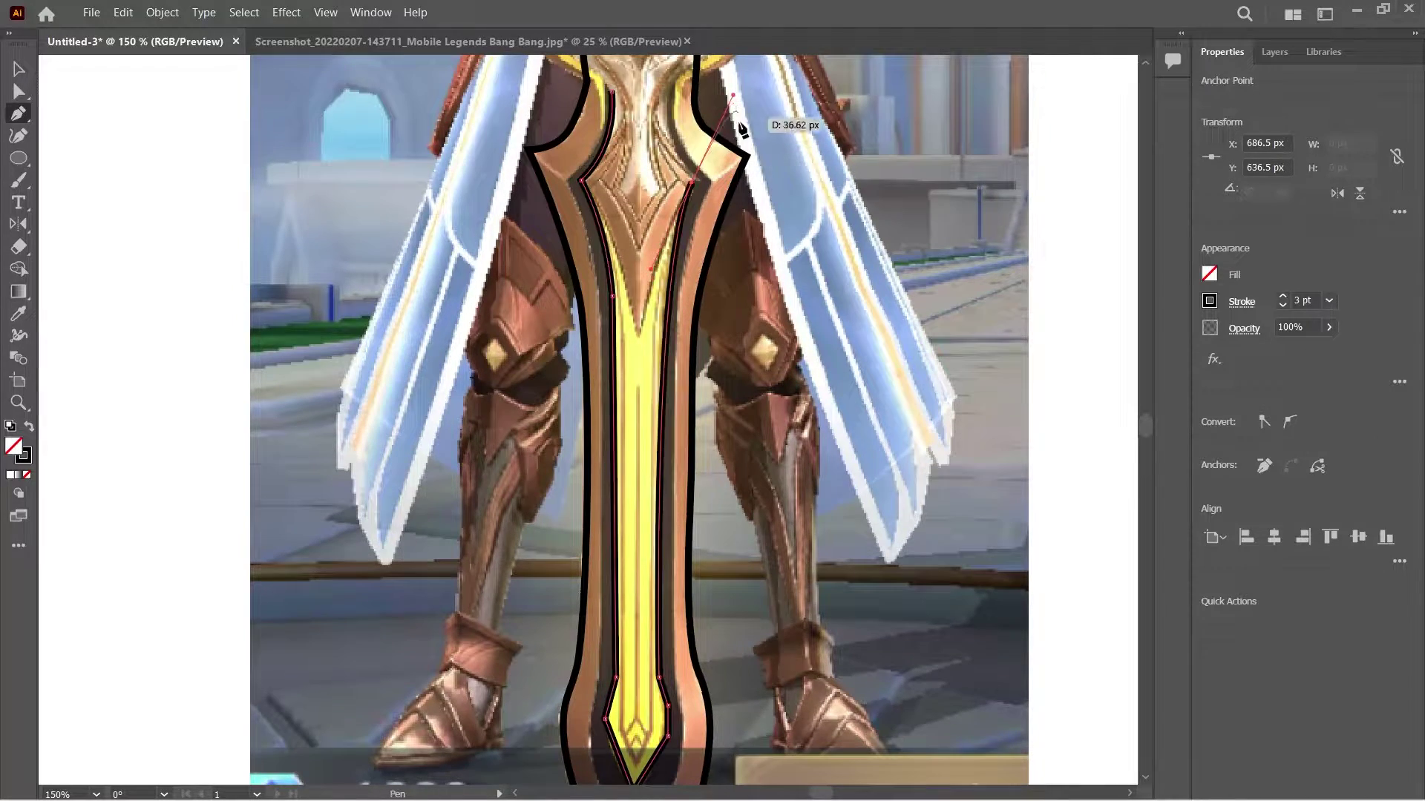
{"action": "scroll", "coordinate": [741, 121], "scroll_direction": "up", "scroll_amount": 4}
{"action": "scroll", "coordinate": [817, 127], "scroll_direction": "down", "scroll_amount": 4}
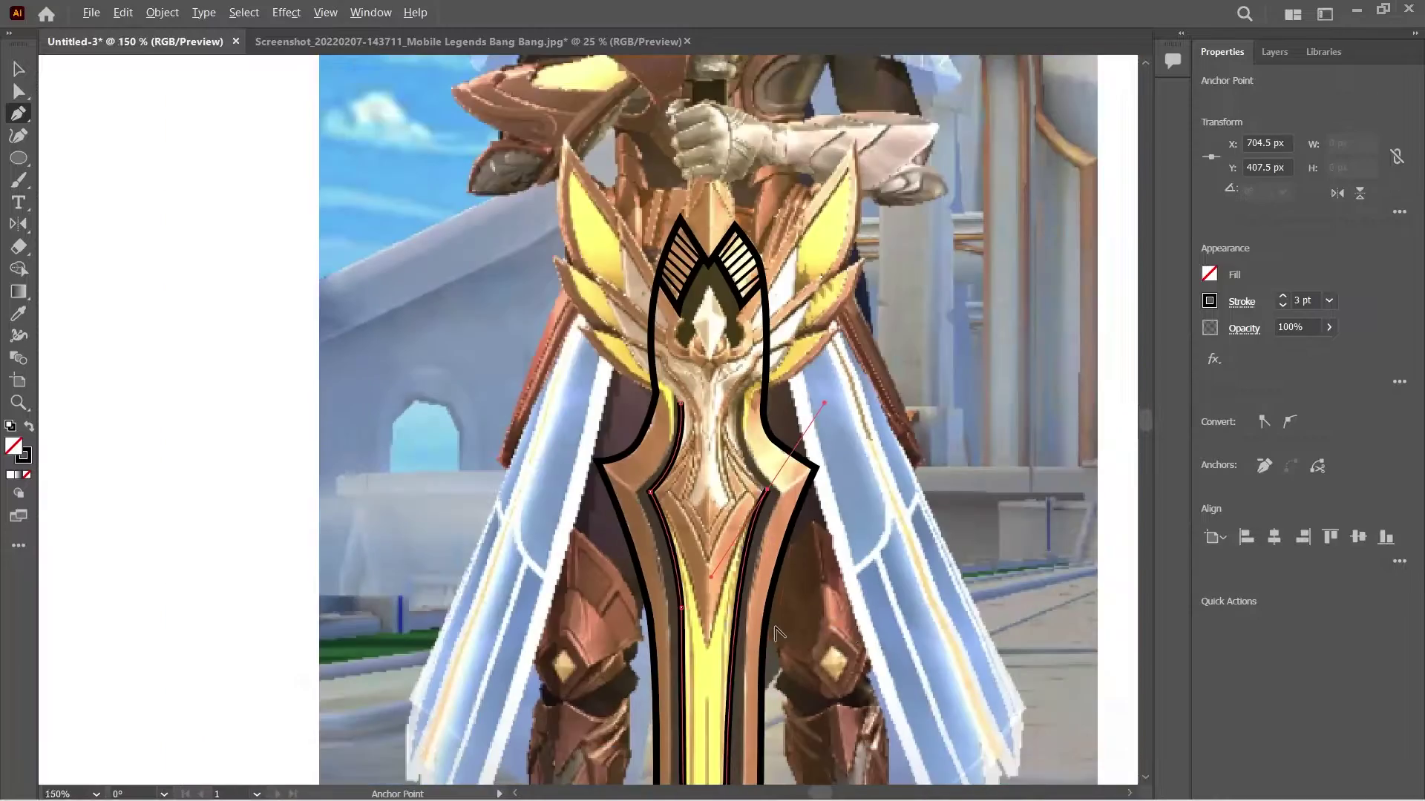
{"action": "scroll", "coordinate": [583, 319], "scroll_direction": "up", "scroll_amount": 3}
{"action": "left_click_drag", "start_coordinate": [621, 346], "coordinate": [772, 114]}
{"action": "left_click_drag", "start_coordinate": [548, 118], "coordinate": [549, 120]}
{"action": "scroll", "coordinate": [661, 421], "scroll_direction": "up", "scroll_amount": 5}
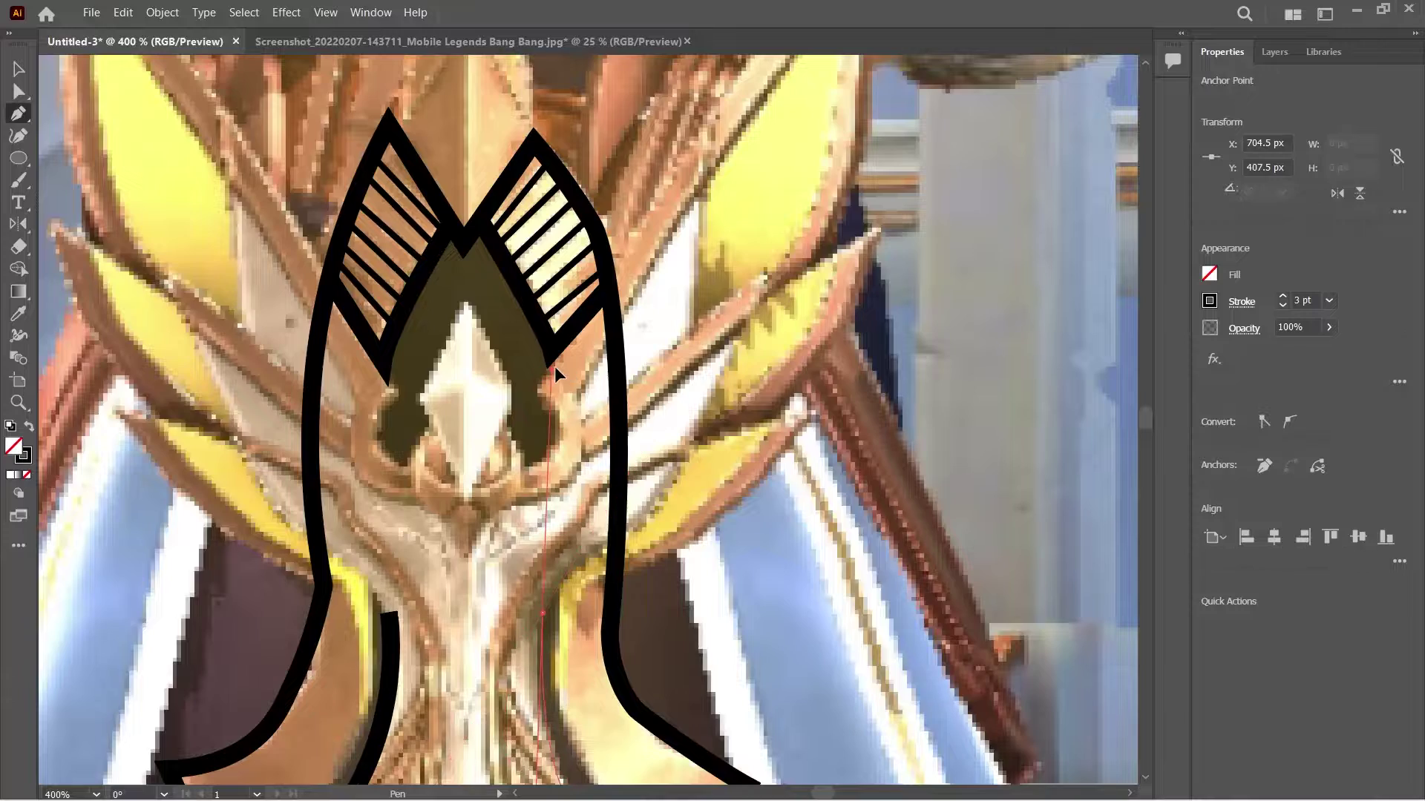
{"action": "scroll", "coordinate": [557, 375], "scroll_direction": "down", "scroll_amount": 3}
{"action": "scroll", "coordinate": [639, 361], "scroll_direction": "up", "scroll_amount": 2}
{"action": "left_click_drag", "start_coordinate": [638, 360], "coordinate": [639, 361]}
{"action": "scroll", "coordinate": [305, 334], "scroll_direction": "down", "scroll_amount": 3}
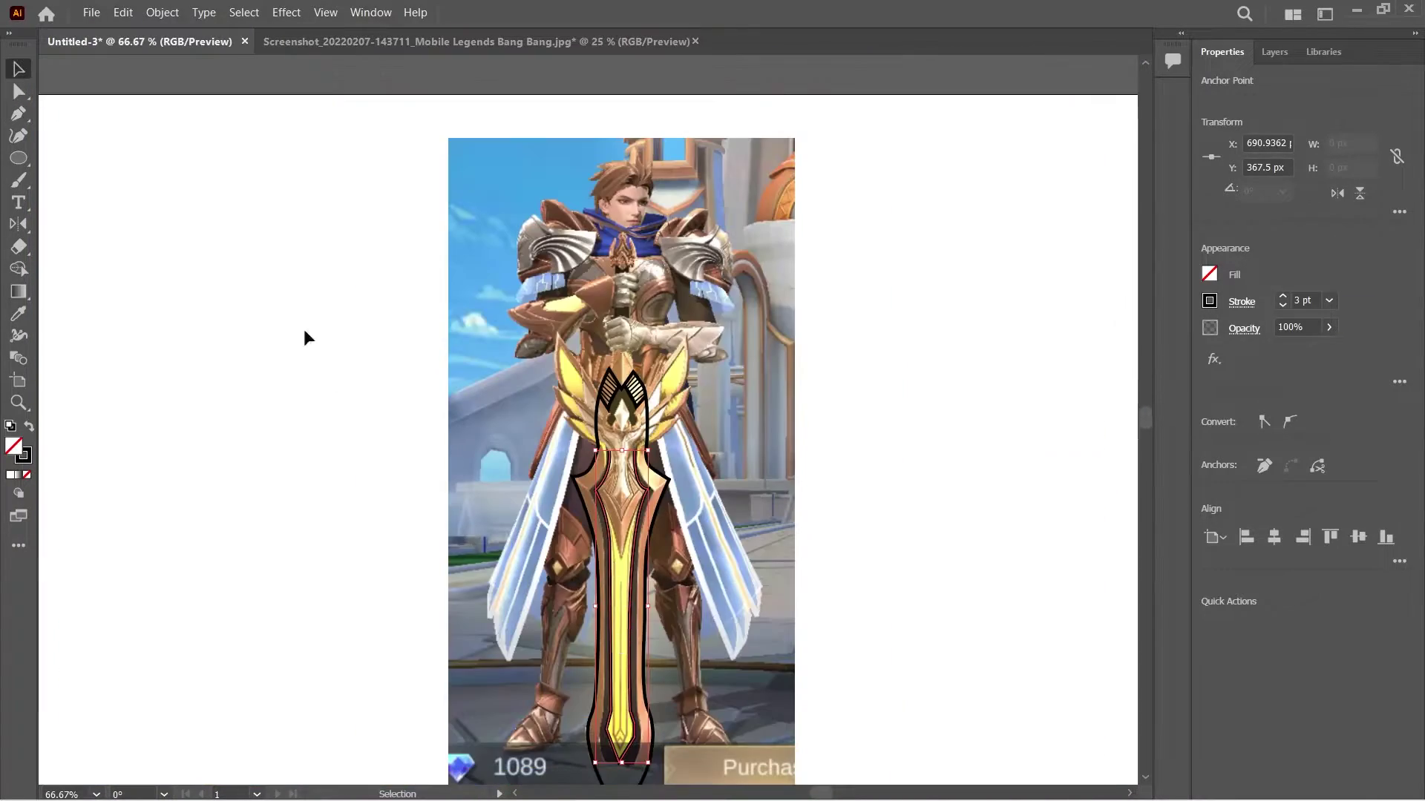
Round the inner contour around the widened lower end of the yellow core with the Curvature tool.
{"action": "scroll", "coordinate": [639, 709], "scroll_direction": "up", "scroll_amount": 4}
{"action": "key", "text": "shift+grave"}
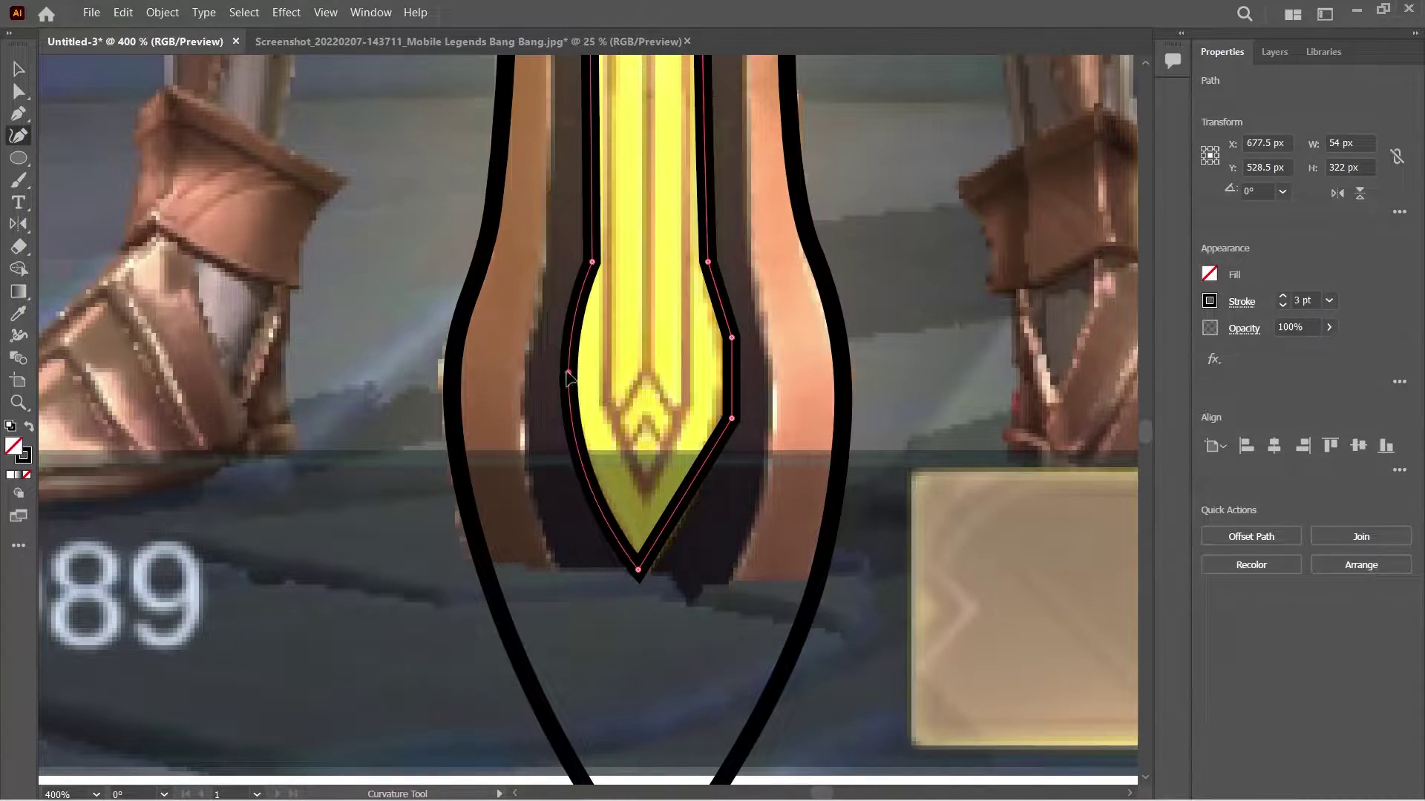
{"action": "left_click", "coordinate": [725, 407]}
{"action": "scroll", "coordinate": [617, 416], "scroll_direction": "up", "scroll_amount": 3}
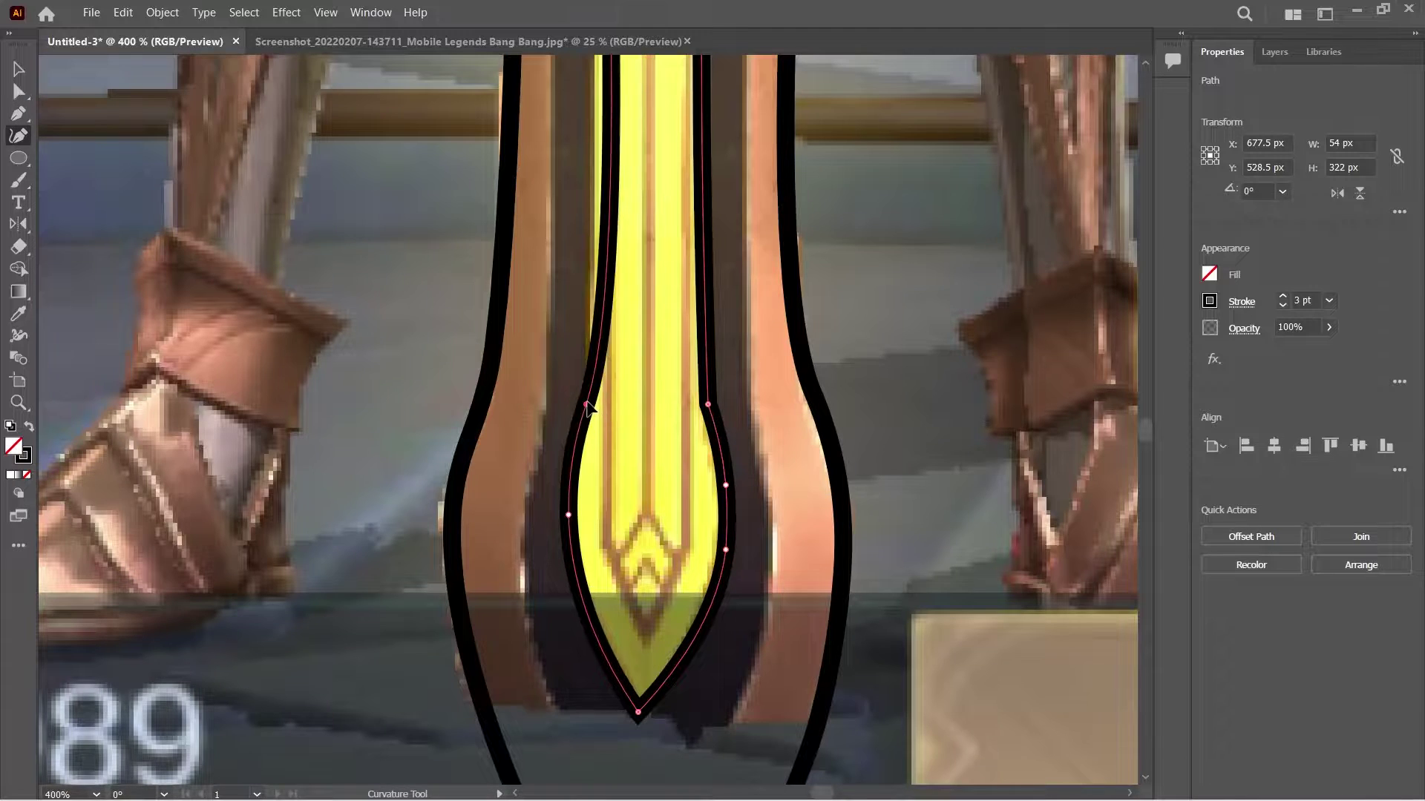
Reshape both sides of the inner contour above the widened end to follow the edges of the yellow core.
{"action": "scroll", "coordinate": [589, 371], "scroll_direction": "up", "scroll_amount": 4}
{"action": "left_click", "coordinate": [597, 315]}
{"action": "left_click", "coordinate": [592, 484]}
{"action": "scroll", "coordinate": [645, 524], "scroll_direction": "down", "scroll_amount": 2}
{"action": "scroll", "coordinate": [646, 523], "scroll_direction": "right", "scroll_amount": 1}
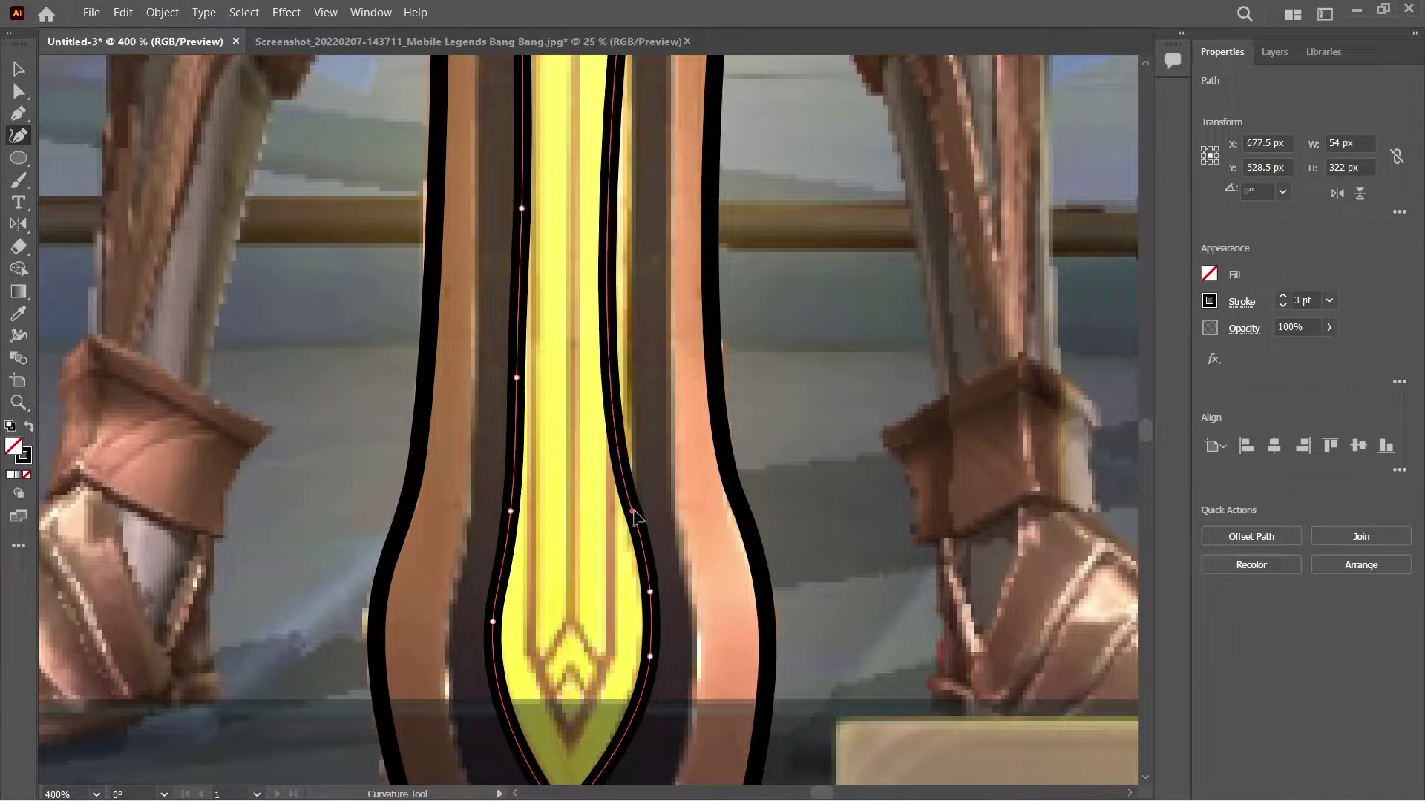
{"action": "left_click", "coordinate": [627, 378]}
{"action": "scroll", "coordinate": [631, 371], "scroll_direction": "up", "scroll_amount": 4}
{"action": "left_click", "coordinate": [627, 318]}
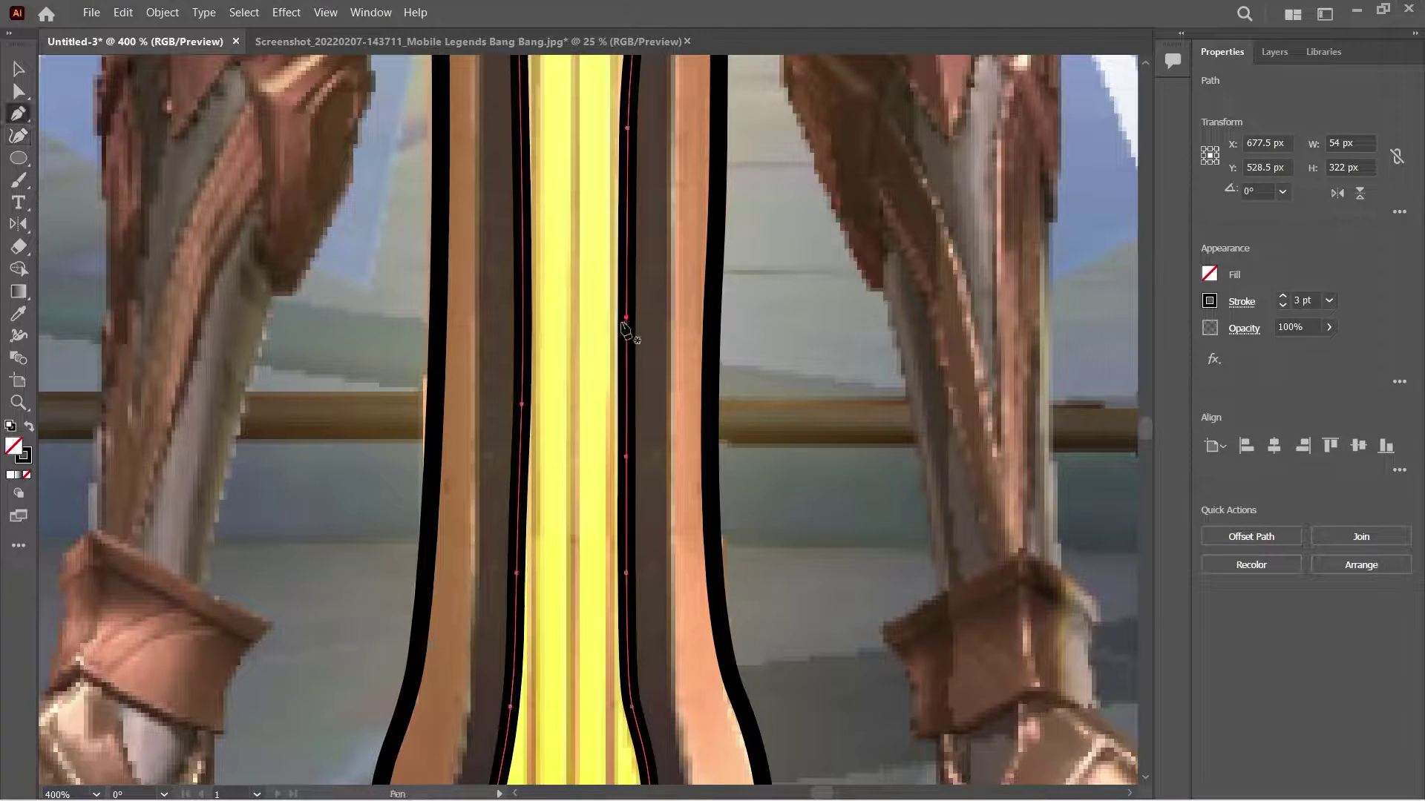
{"action": "scroll", "coordinate": [626, 334], "scroll_direction": "up", "scroll_amount": 2}
Refine the inner contour's left side along the lower blade with additional anchor points.
{"action": "scroll", "coordinate": [636, 572], "scroll_direction": "down", "scroll_amount": 4}
{"action": "scroll", "coordinate": [540, 490], "scroll_direction": "up", "scroll_amount": 3}
{"action": "left_click", "coordinate": [537, 484]}
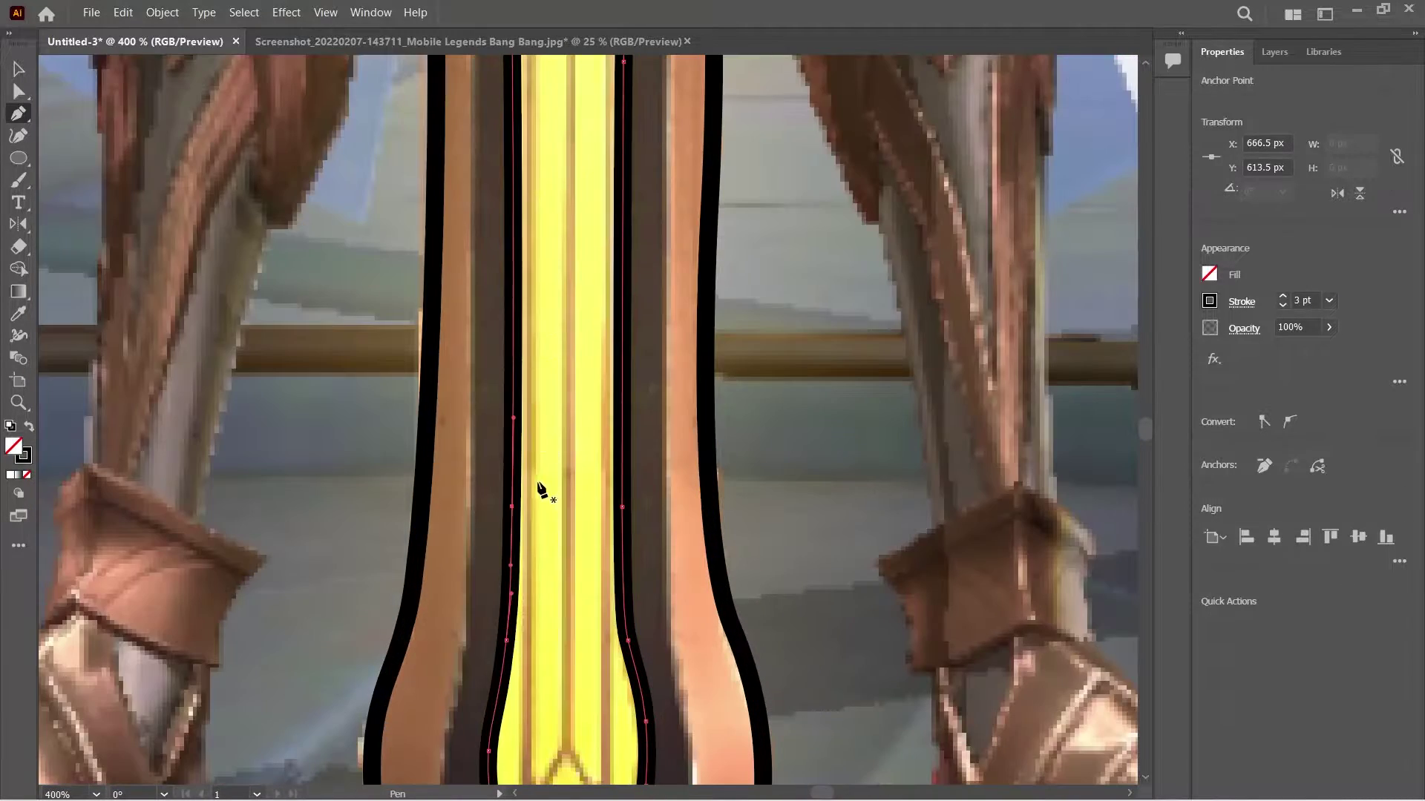
{"action": "scroll", "coordinate": [695, 579], "scroll_direction": "down", "scroll_amount": 1}
{"action": "scroll", "coordinate": [756, 340], "scroll_direction": "up", "scroll_amount": 3}
Curve the inner contour's upper right side below the crossguard and smooth it along the straight middle of the blade.
{"action": "key", "text": "shift+grave"}
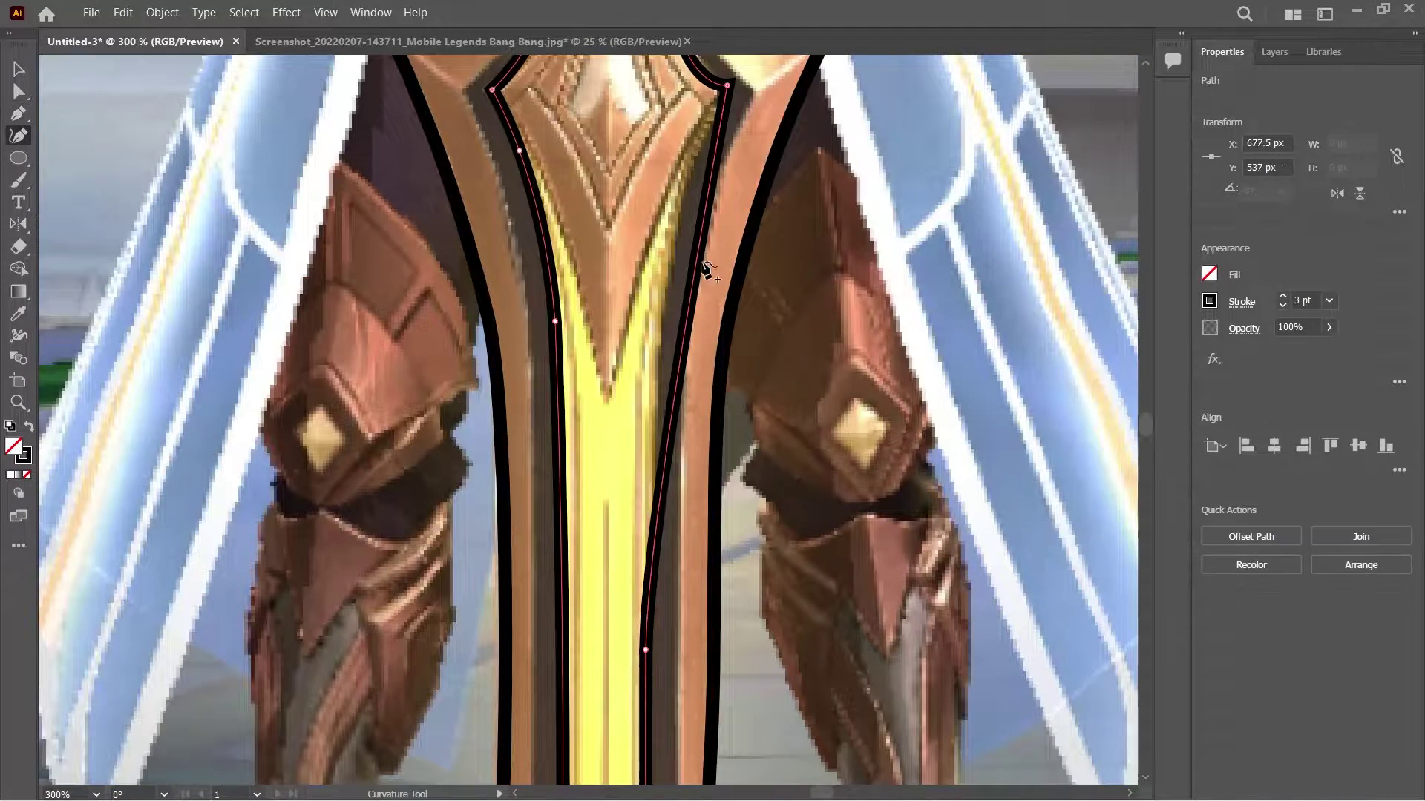
{"action": "left_click", "coordinate": [675, 255]}
{"action": "scroll", "coordinate": [646, 652], "scroll_direction": "down", "scroll_amount": 5}
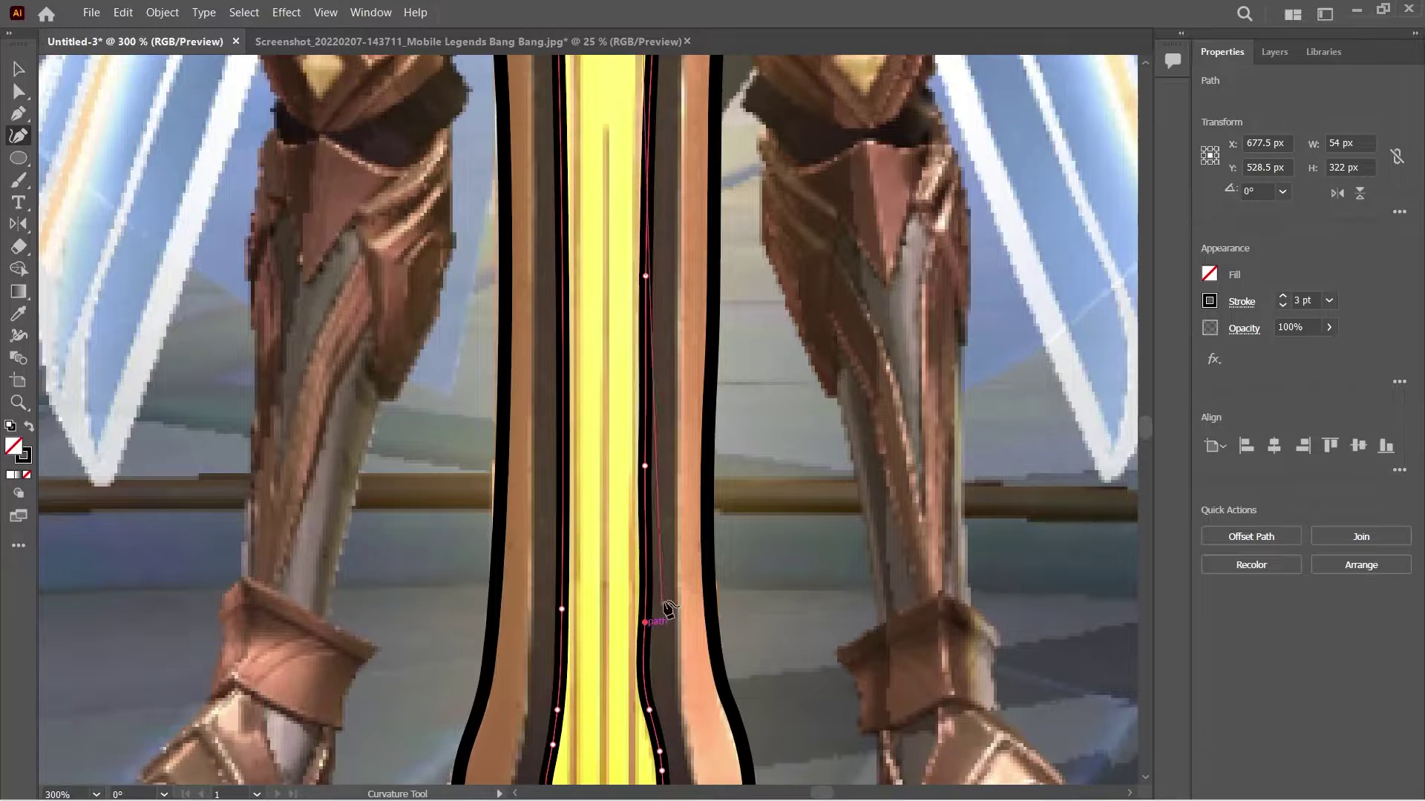
{"action": "scroll", "coordinate": [672, 586], "scroll_direction": "down", "scroll_amount": 4}
{"action": "scroll", "coordinate": [677, 591], "scroll_direction": "up", "scroll_amount": 1}
{"action": "scroll", "coordinate": [693, 574], "scroll_direction": "up", "scroll_amount": 6}
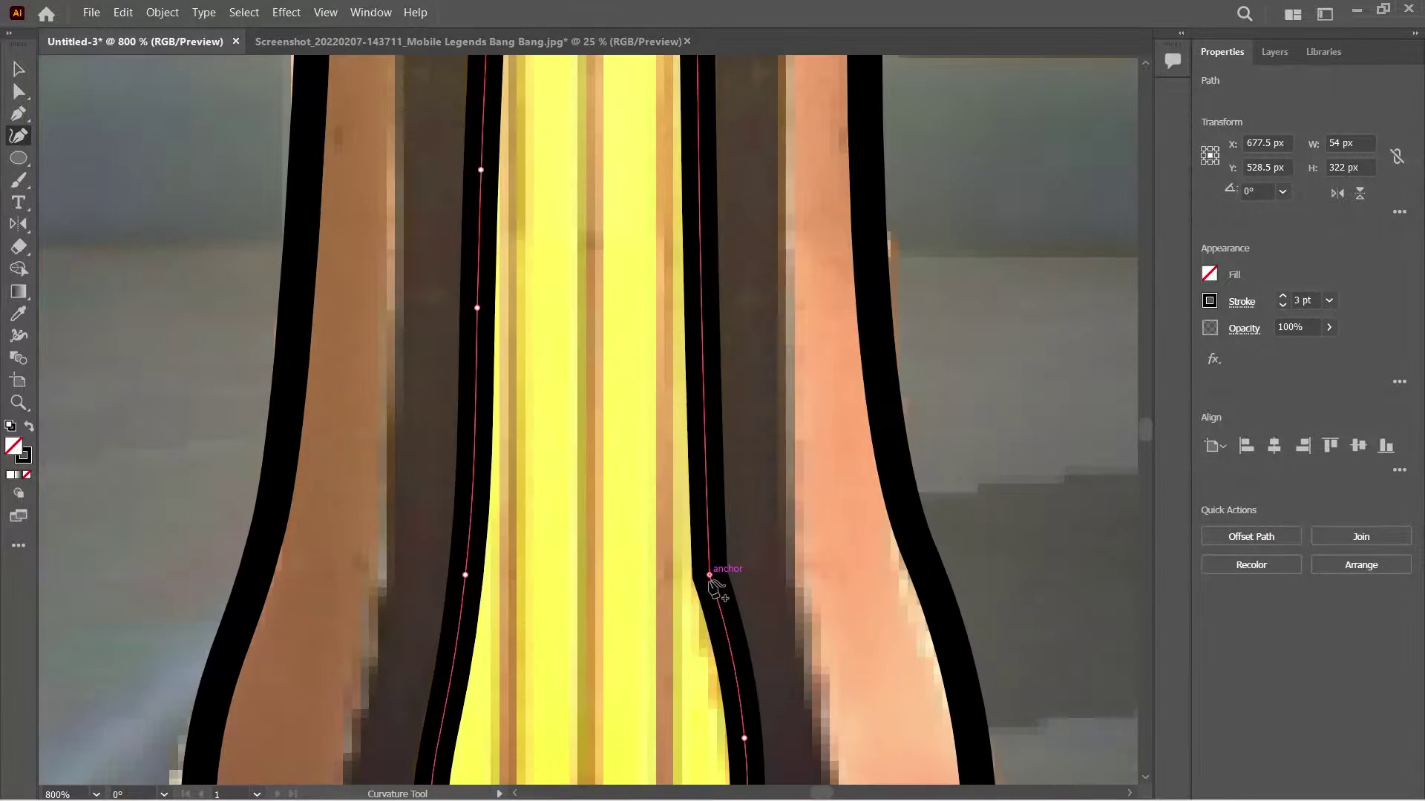
{"action": "scroll", "coordinate": [725, 582], "scroll_direction": "down", "scroll_amount": 7}
{"action": "scroll", "coordinate": [719, 358], "scroll_direction": "up", "scroll_amount": 2}
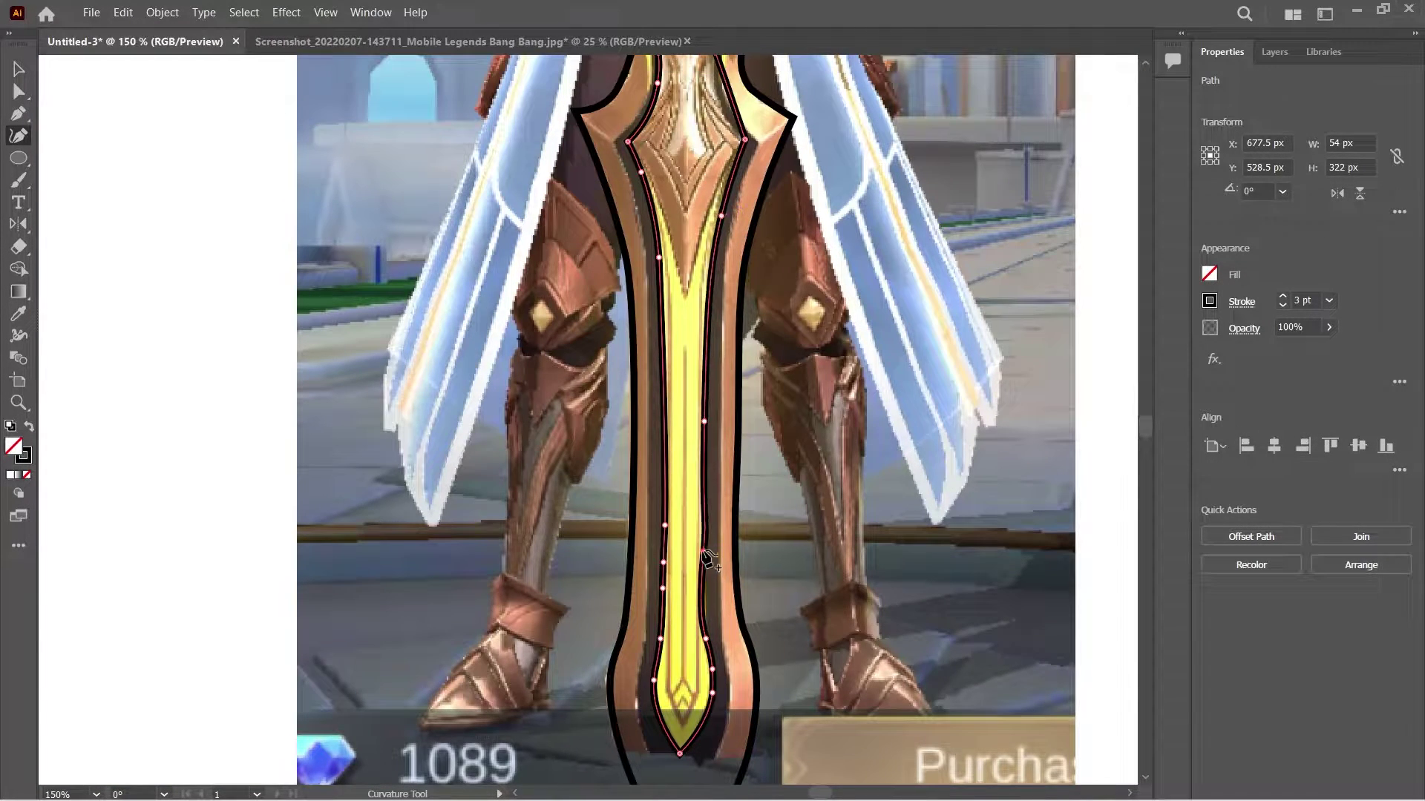
{"action": "key", "text": "v"}
{"action": "scroll", "coordinate": [744, 521], "scroll_direction": "up", "scroll_amount": 3}
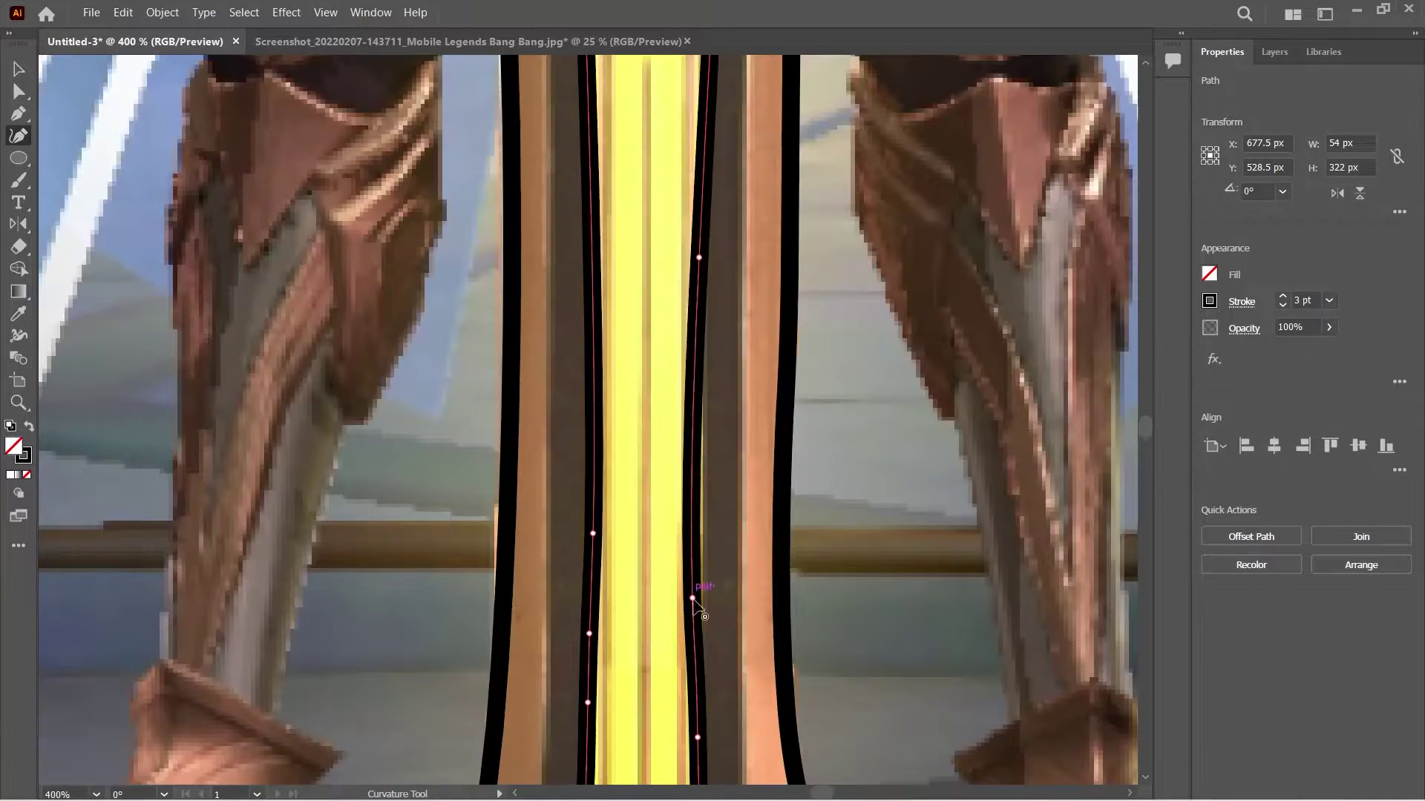
{"action": "scroll", "coordinate": [745, 386], "scroll_direction": "down", "scroll_amount": 4}
{"action": "scroll", "coordinate": [747, 260], "scroll_direction": "up", "scroll_amount": 2}
{"action": "scroll", "coordinate": [747, 261], "scroll_direction": "down", "scroll_amount": 3}
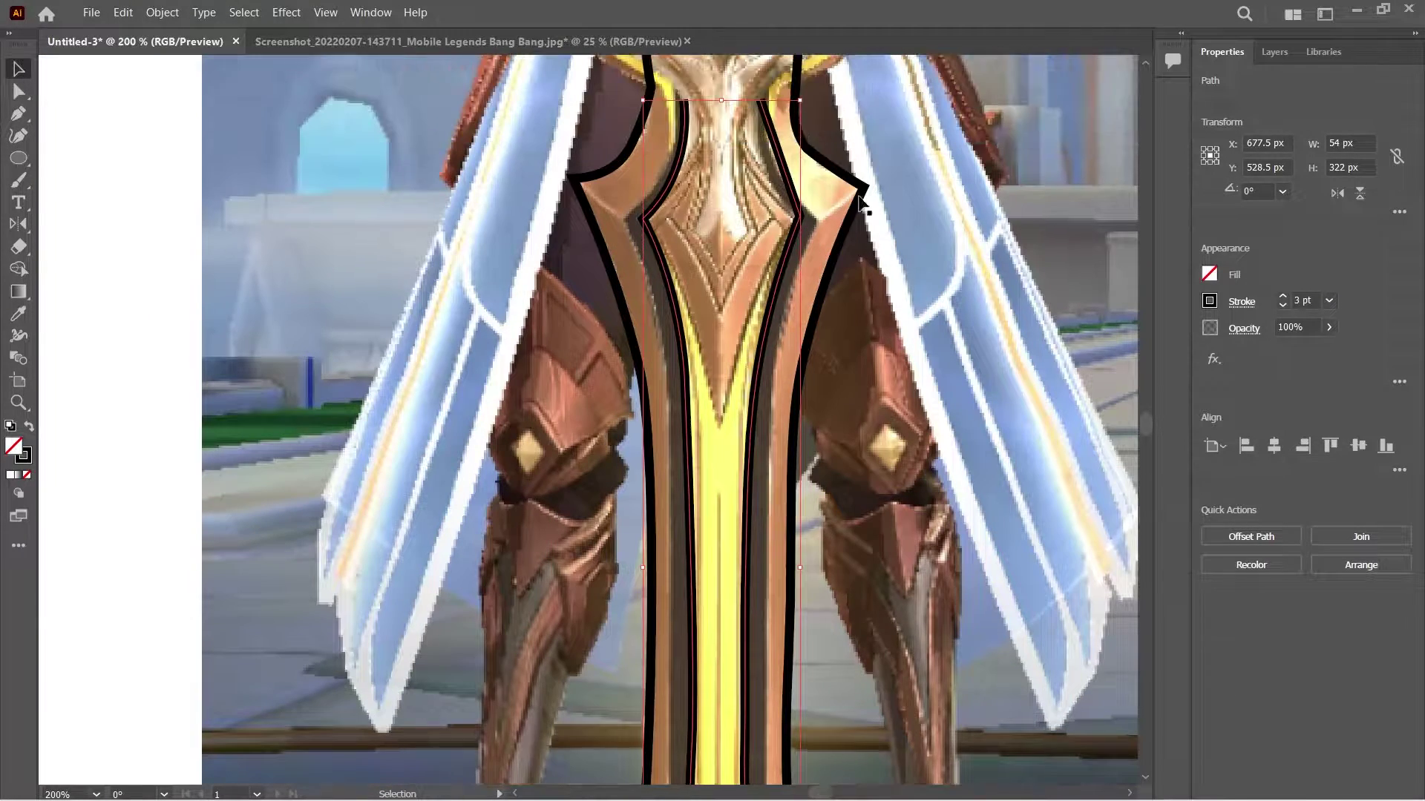
Set the inner contour's stroke weight to 2 pt.
{"action": "key", "text": "a"}
{"action": "key", "text": "v"}
{"action": "scroll", "coordinate": [734, 534], "scroll_direction": "up", "scroll_amount": 2}
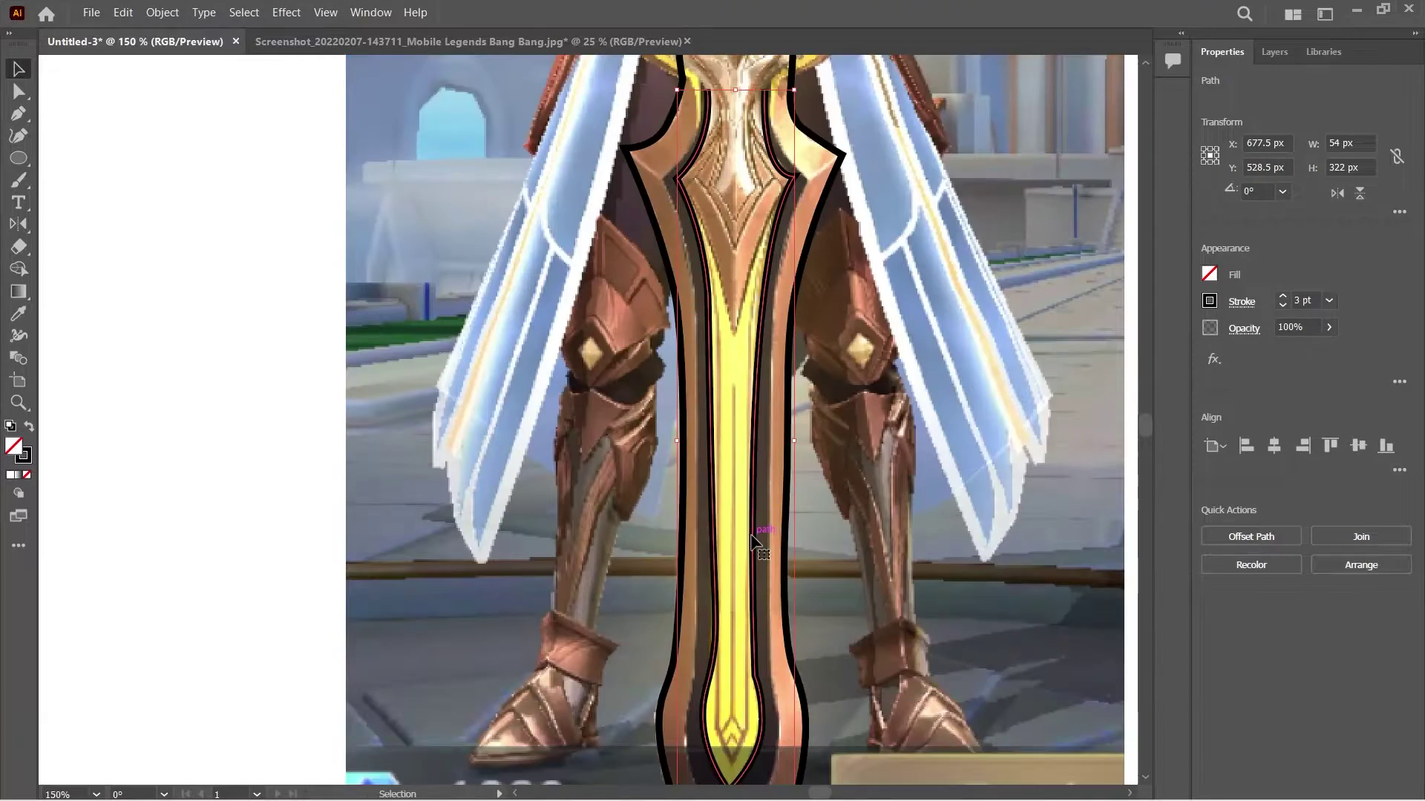
{"action": "left_click", "coordinate": [1283, 305]}
Check and refine the inner contour's curve beside the right of the crossguard with the Curvature tool.
{"action": "scroll", "coordinate": [704, 616], "scroll_direction": "up", "scroll_amount": 2}
{"action": "key", "text": "shift+grave"}
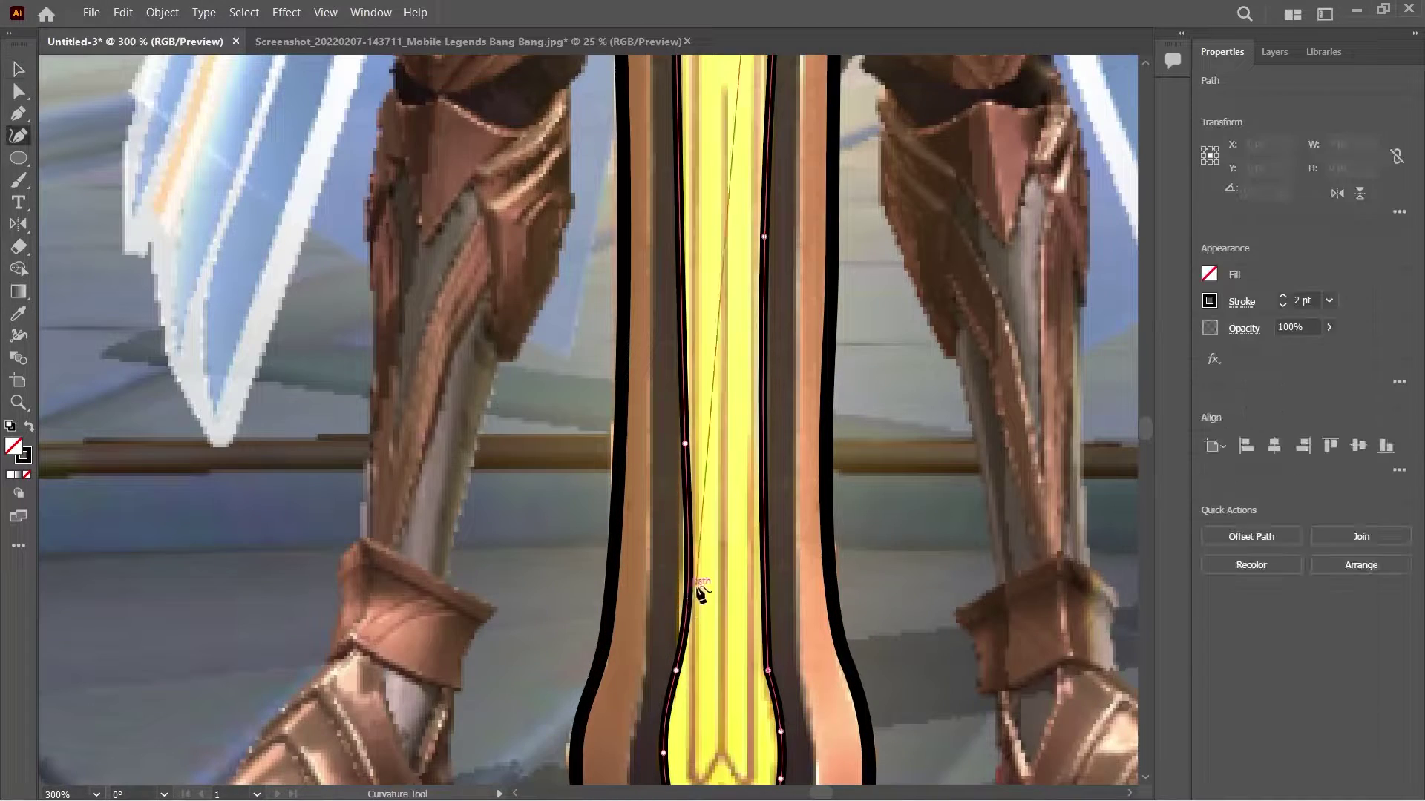
{"action": "scroll", "coordinate": [779, 519], "scroll_direction": "down", "scroll_amount": 2}
{"action": "scroll", "coordinate": [779, 319], "scroll_direction": "up", "scroll_amount": 4}
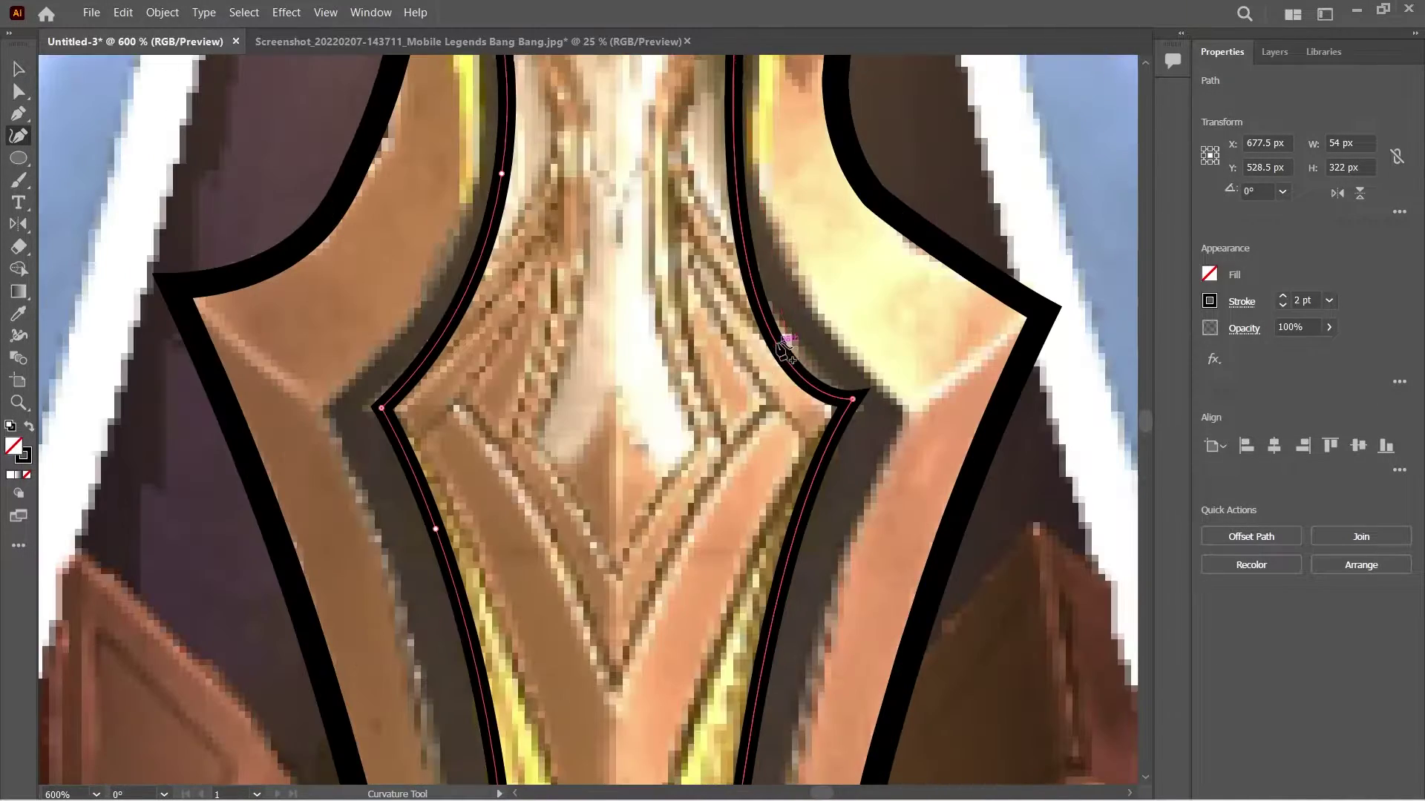
Create an offset path around the inner blade contour.
{"action": "scroll", "coordinate": [805, 460], "scroll_direction": "down", "scroll_amount": 5}
{"action": "key", "text": "v"}
{"action": "left_click", "coordinate": [161, 12]}
{"action": "left_click", "coordinate": [446, 665]}
Resize the offset path to 66 px wide and 336 px high so it fits the dark border of the blade.
{"action": "scroll", "coordinate": [796, 450], "scroll_direction": "down", "scroll_amount": 3}
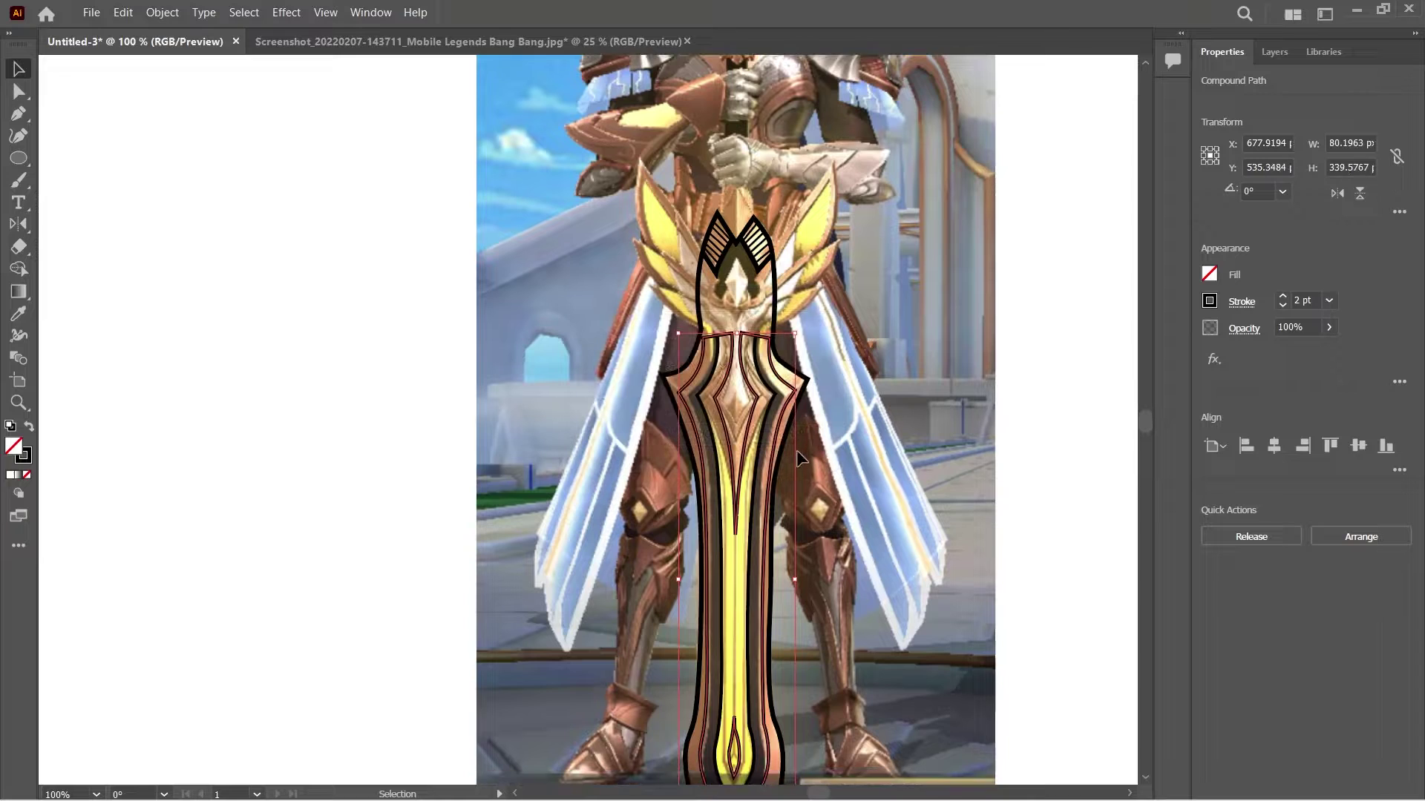
{"action": "scroll", "coordinate": [792, 591], "scroll_direction": "down", "scroll_amount": 1}
{"action": "left_click_drag", "start_coordinate": [795, 489], "coordinate": [788, 490]}
{"action": "left_click_drag", "start_coordinate": [678, 491], "coordinate": [686, 492]}
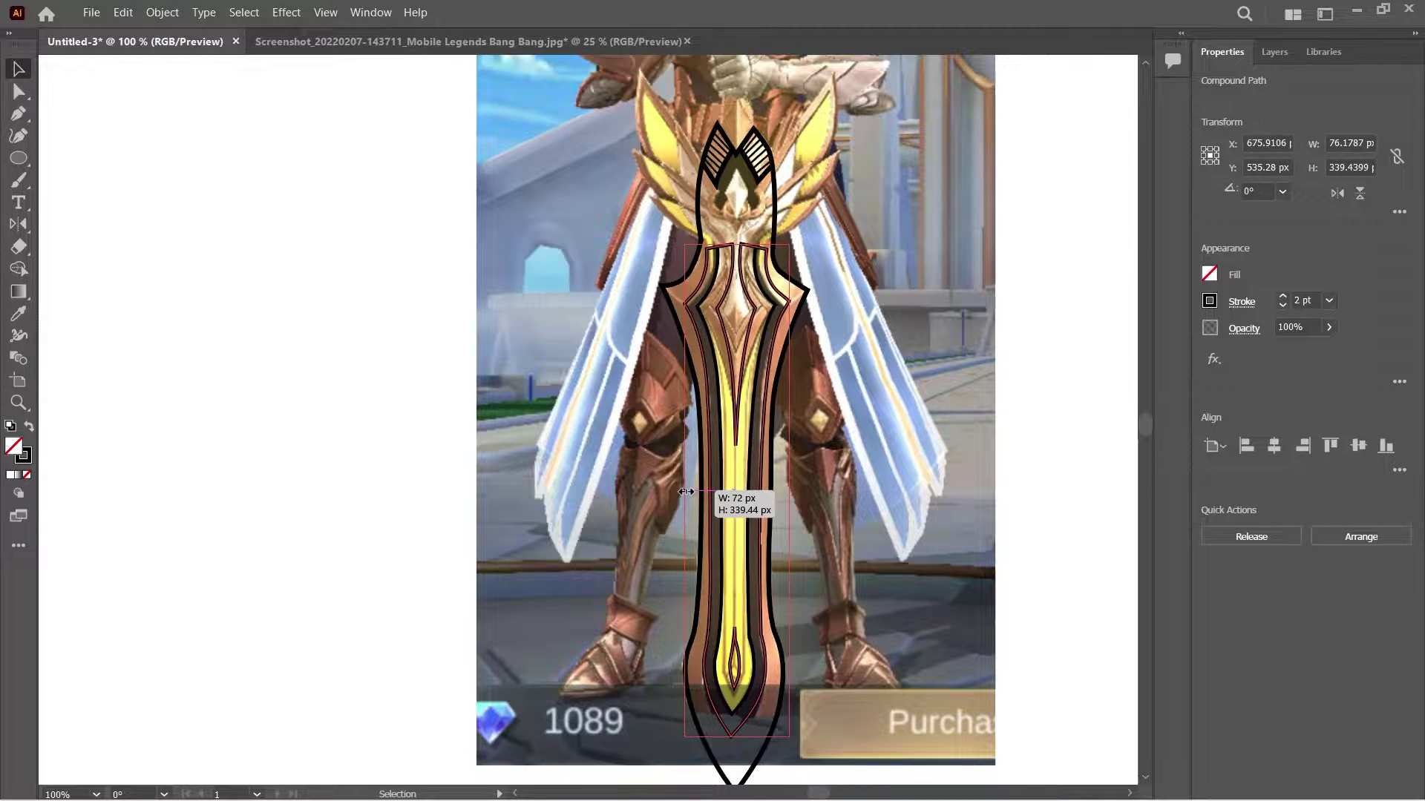
{"action": "scroll", "coordinate": [783, 193], "scroll_direction": "up", "scroll_amount": 2}
{"action": "left_click_drag", "start_coordinate": [795, 779], "coordinate": [796, 762]}
{"action": "scroll", "coordinate": [599, 684], "scroll_direction": "down", "scroll_amount": 1}
{"action": "left_click_drag", "start_coordinate": [598, 684], "coordinate": [606, 690]}
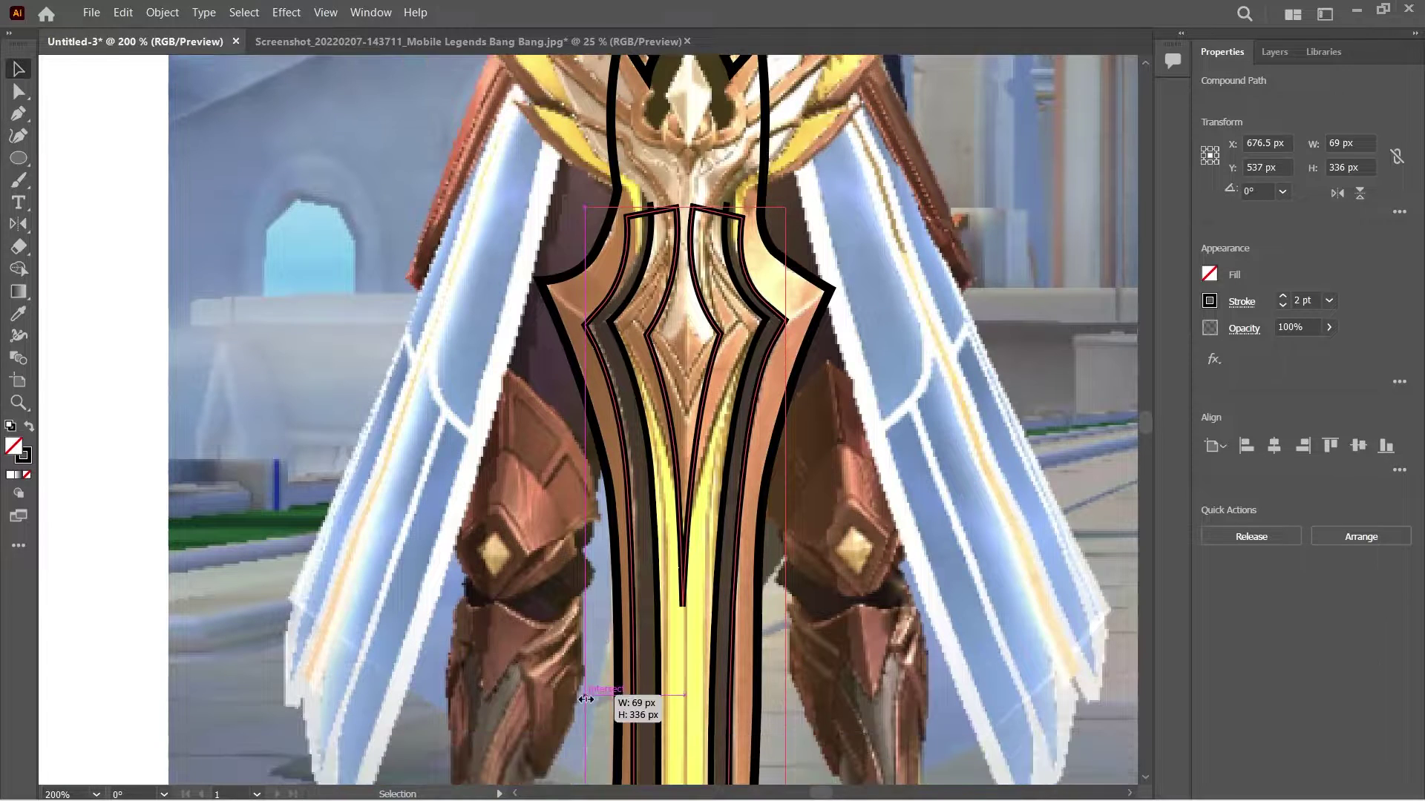
{"action": "scroll", "coordinate": [644, 582], "scroll_direction": "up", "scroll_amount": 2}
{"action": "scroll", "coordinate": [705, 445], "scroll_direction": "up", "scroll_amount": 2}
Cut the offset path at its upper left end and remove the short edge closing it there.
{"action": "key", "text": "a"}
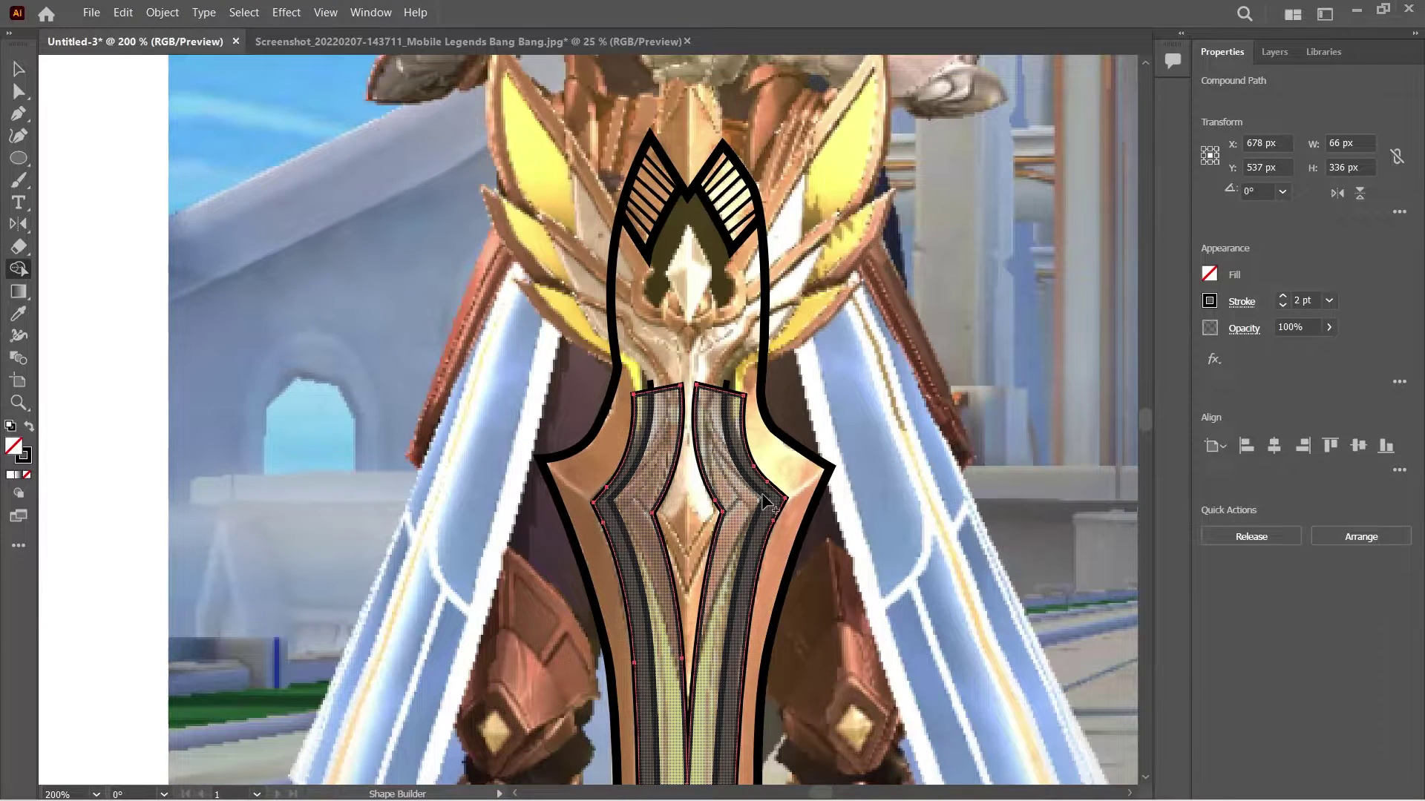
{"action": "left_click", "coordinate": [635, 395]}
{"action": "key", "text": "c"}
{"action": "left_click", "coordinate": [637, 397]}
{"action": "key", "text": "Return"}
{"action": "left_click", "coordinate": [637, 398]}
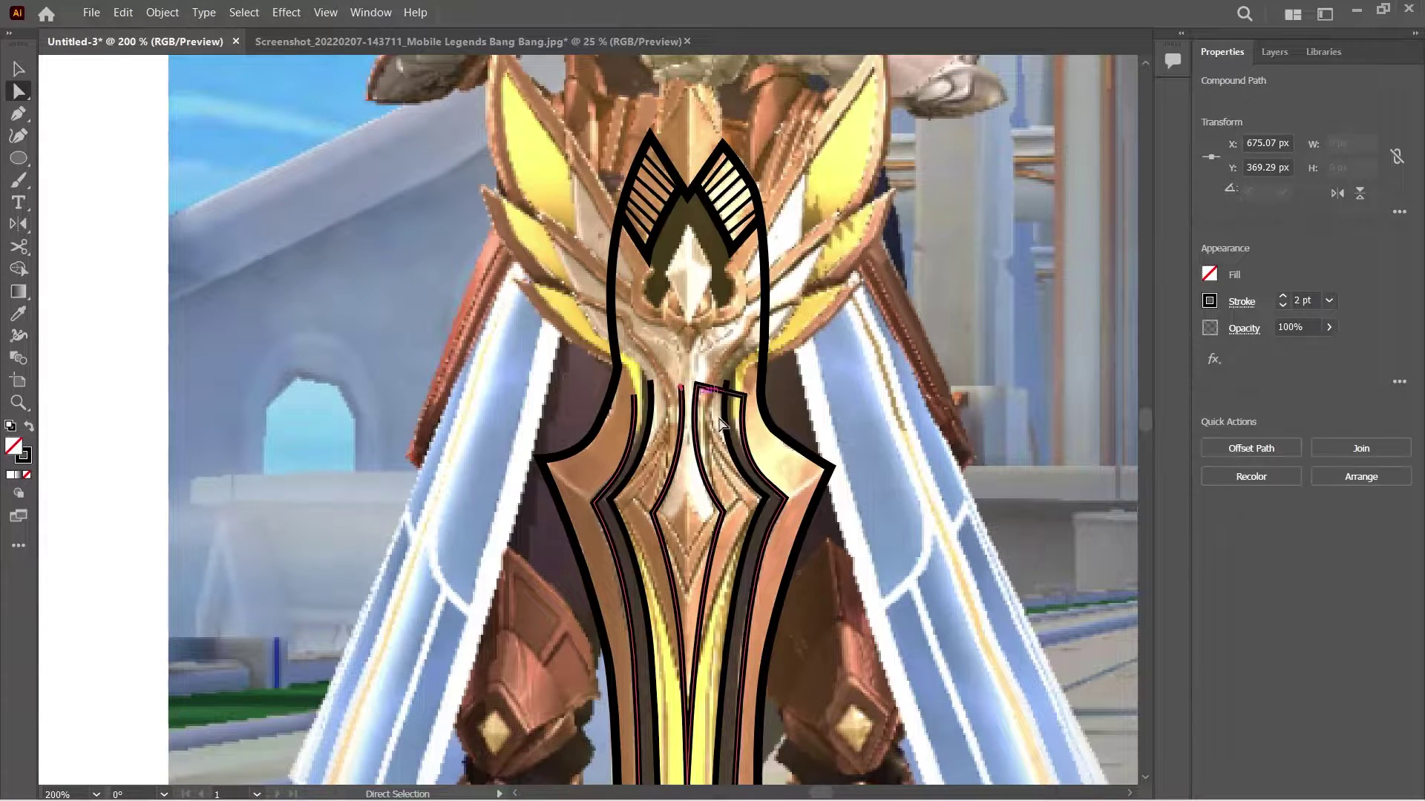
Delete the closing edge at the upper right and the inner offset outlines, keeping only the outer offset line.
{"action": "scroll", "coordinate": [701, 356], "scroll_direction": "down", "scroll_amount": 2}
{"action": "key", "text": "v"}
{"action": "key", "text": "a"}
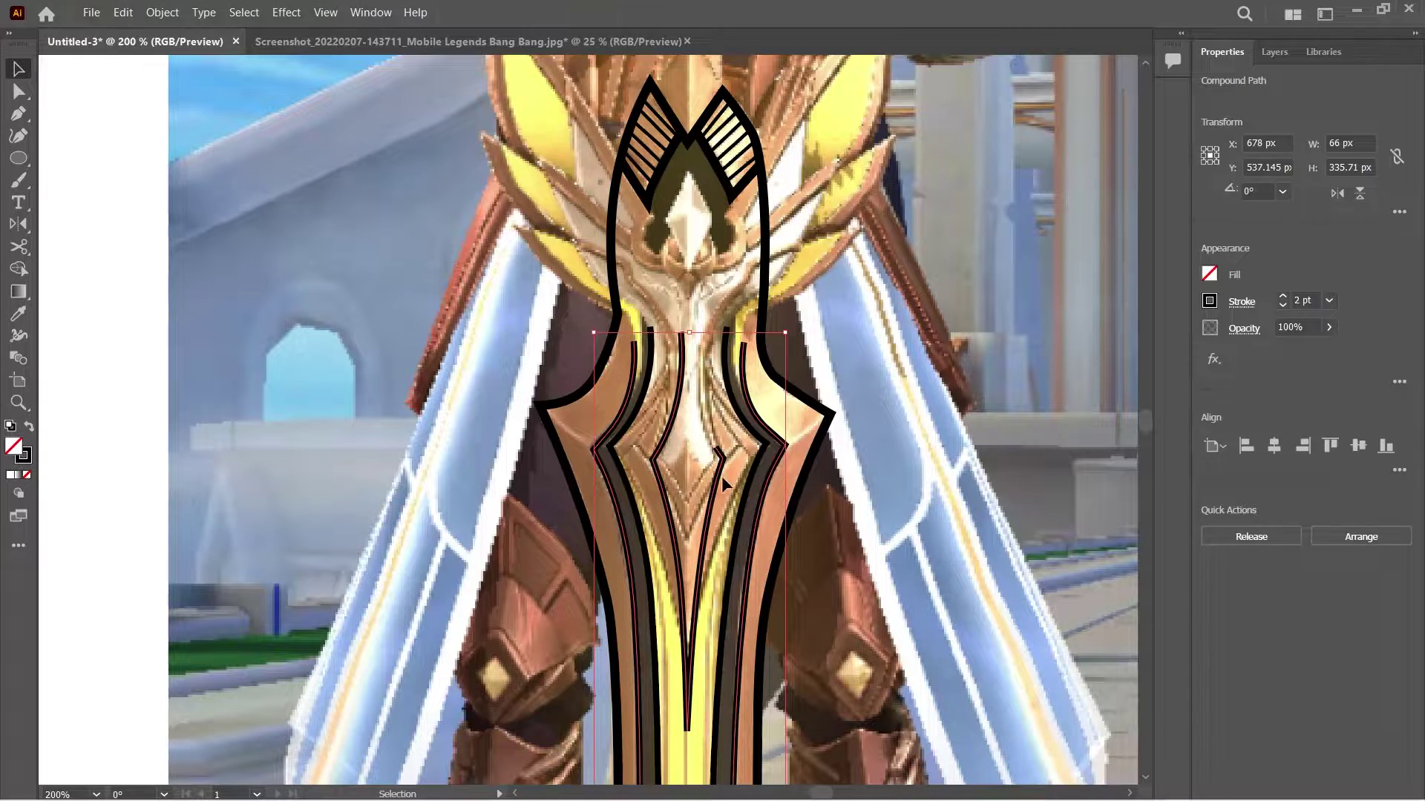
{"action": "left_click", "coordinate": [671, 464]}
{"action": "scroll", "coordinate": [683, 341], "scroll_direction": "down", "scroll_amount": 5}
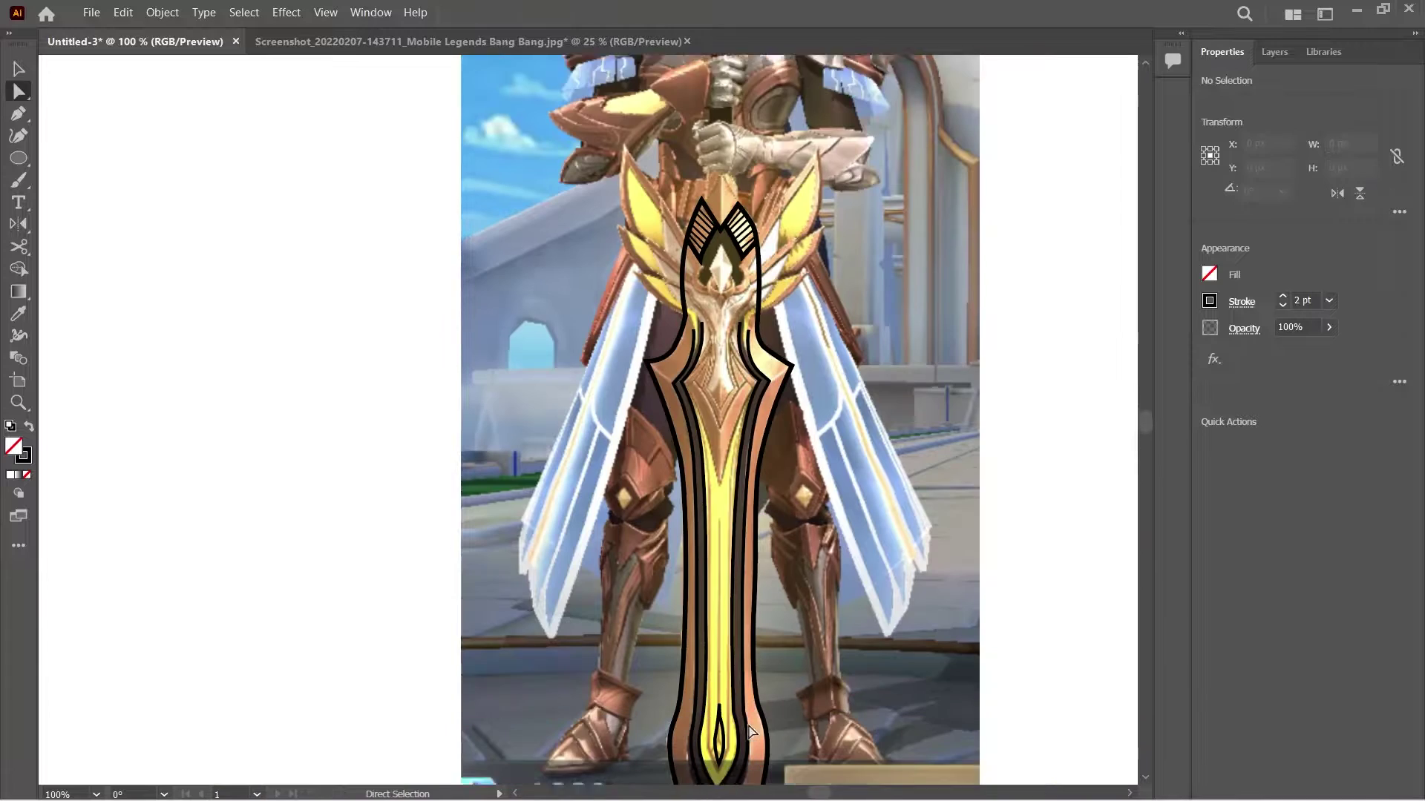
{"action": "scroll", "coordinate": [712, 416], "scroll_direction": "down", "scroll_amount": 2}
{"action": "scroll", "coordinate": [742, 482], "scroll_direction": "up", "scroll_amount": 3}
{"action": "scroll", "coordinate": [793, 607], "scroll_direction": "up", "scroll_amount": 6}
Extend and curve the upper ends of the outer offset line to follow the crossguard's dark border.
{"action": "key", "text": "v"}
{"action": "left_click", "coordinate": [871, 350]}
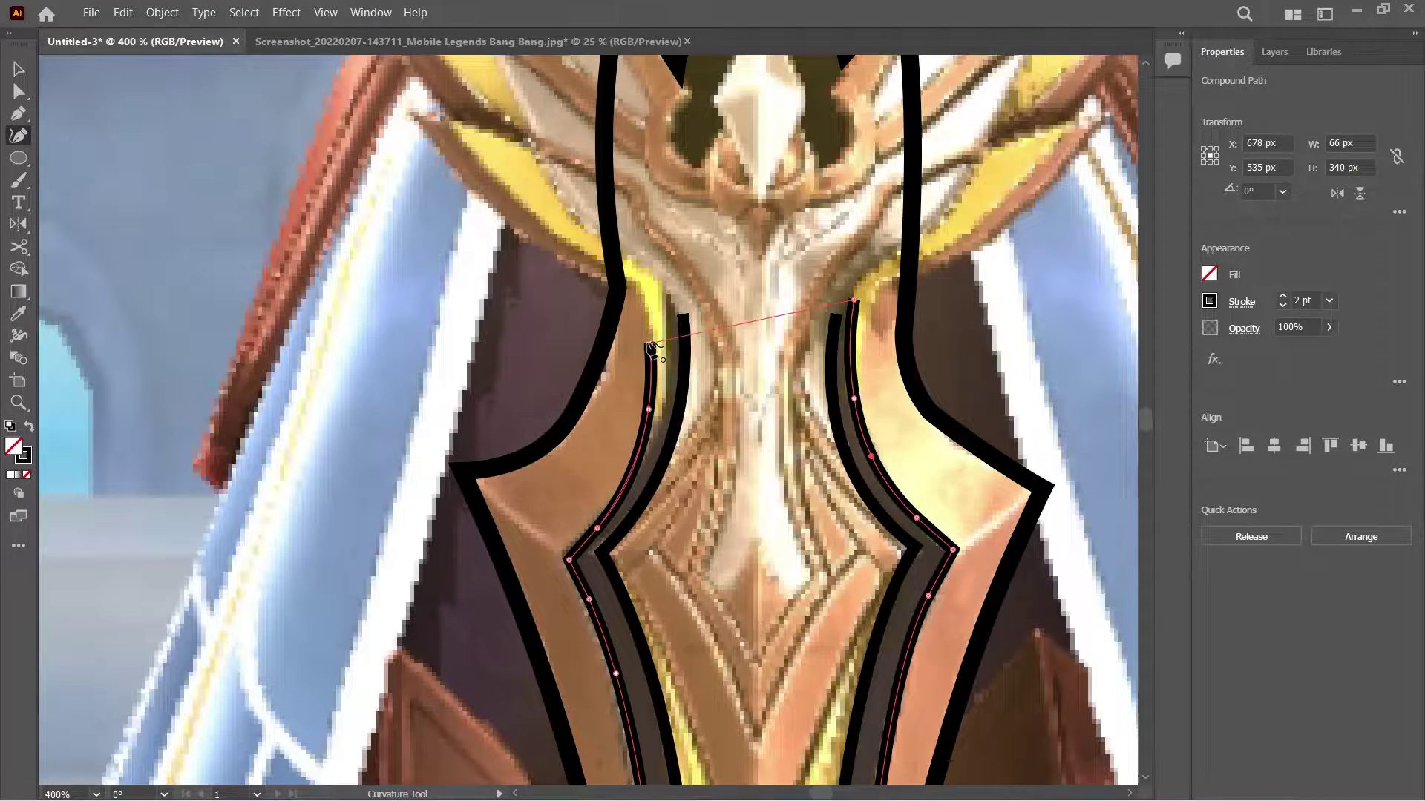
{"action": "key", "text": "v"}
{"action": "scroll", "coordinate": [620, 512], "scroll_direction": "down", "scroll_amount": 5}
{"action": "scroll", "coordinate": [819, 638], "scroll_direction": "up", "scroll_amount": 5}
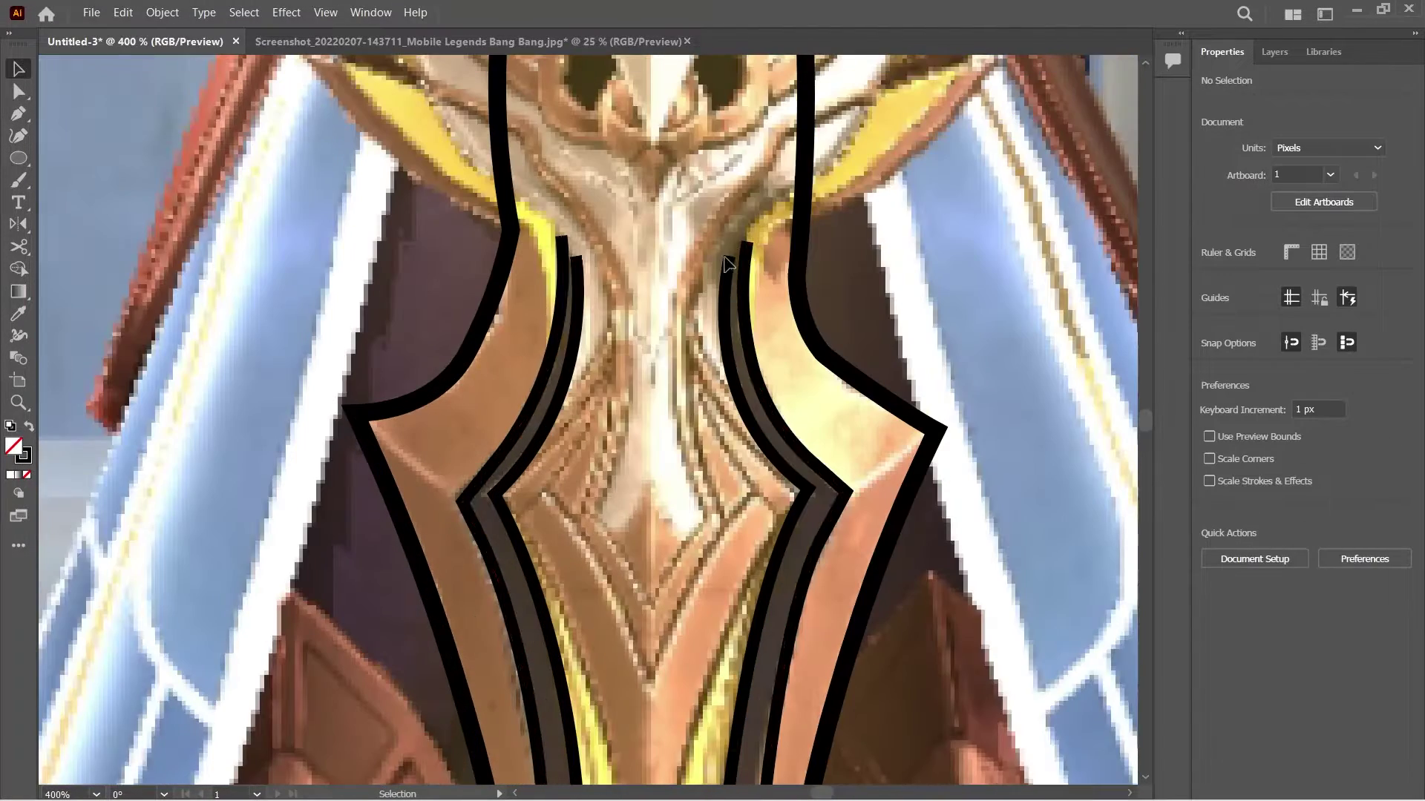
Release the outer line's compound path and group it with the inner contour.
{"action": "left_click", "coordinate": [1251, 537]}
{"action": "left_click", "coordinate": [1269, 602]}
{"action": "right_click", "coordinate": [726, 258]}
{"action": "left_click", "coordinate": [163, 12]}
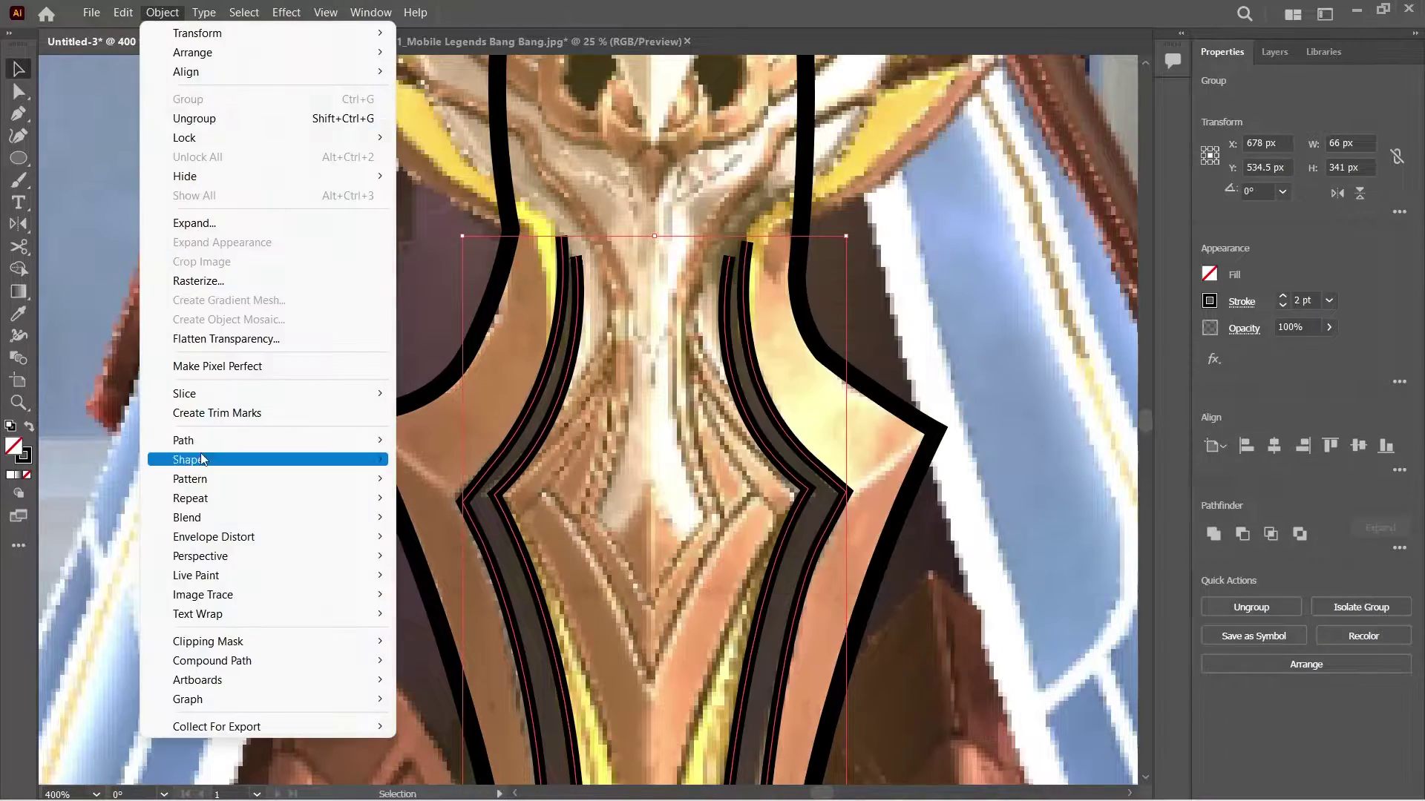
{"action": "scroll", "coordinate": [946, 670], "scroll_direction": "down", "scroll_amount": 5}
{"action": "scroll", "coordinate": [876, 450], "scroll_direction": "up", "scroll_amount": 5}
{"action": "key", "text": "ctrl+shift+a"}
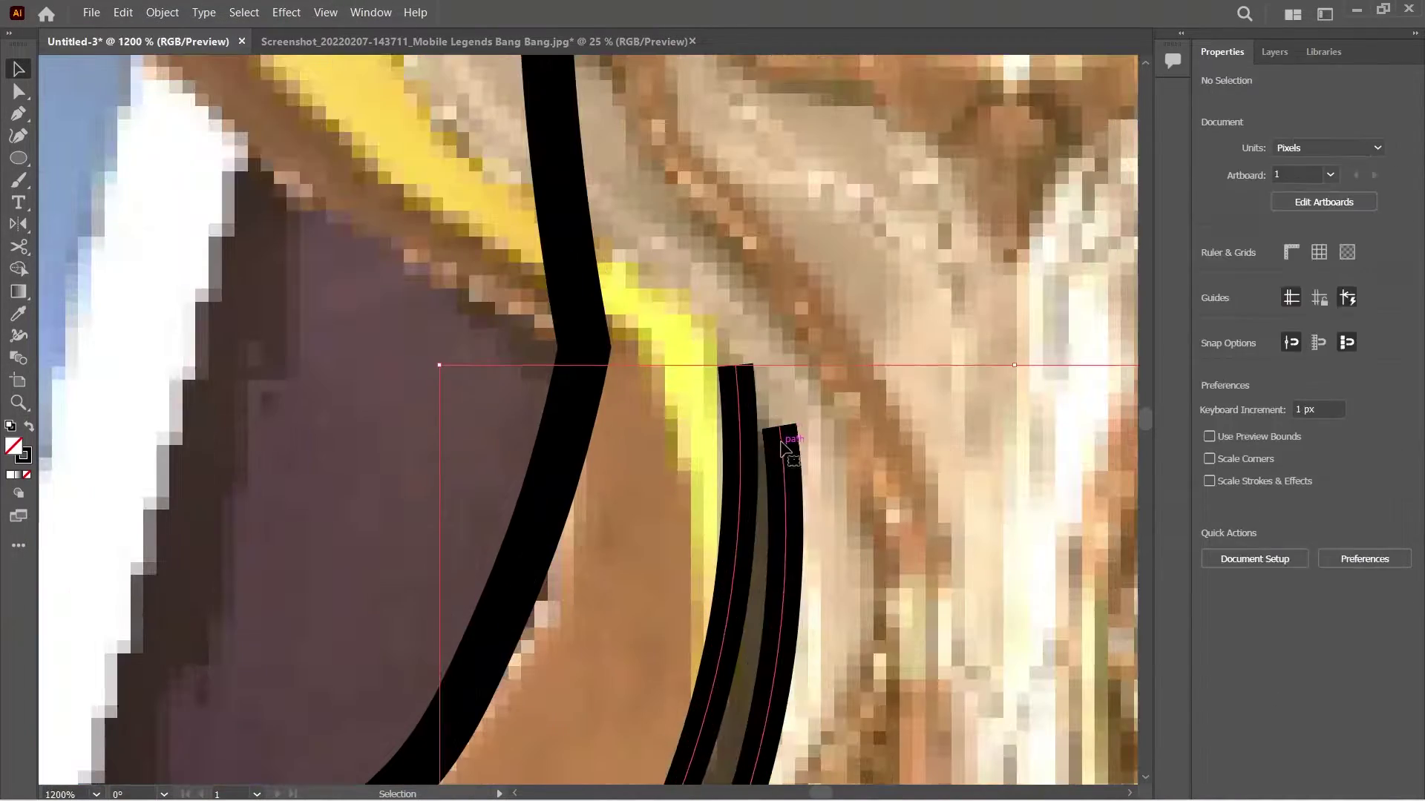
Reduce the stroke weight of the two blade contours to 1 pt.
{"action": "scroll", "coordinate": [968, 605], "scroll_direction": "down", "scroll_amount": 3}
{"action": "scroll", "coordinate": [969, 604], "scroll_direction": "down", "scroll_amount": 3}
{"action": "scroll", "coordinate": [880, 674], "scroll_direction": "up", "scroll_amount": 5}
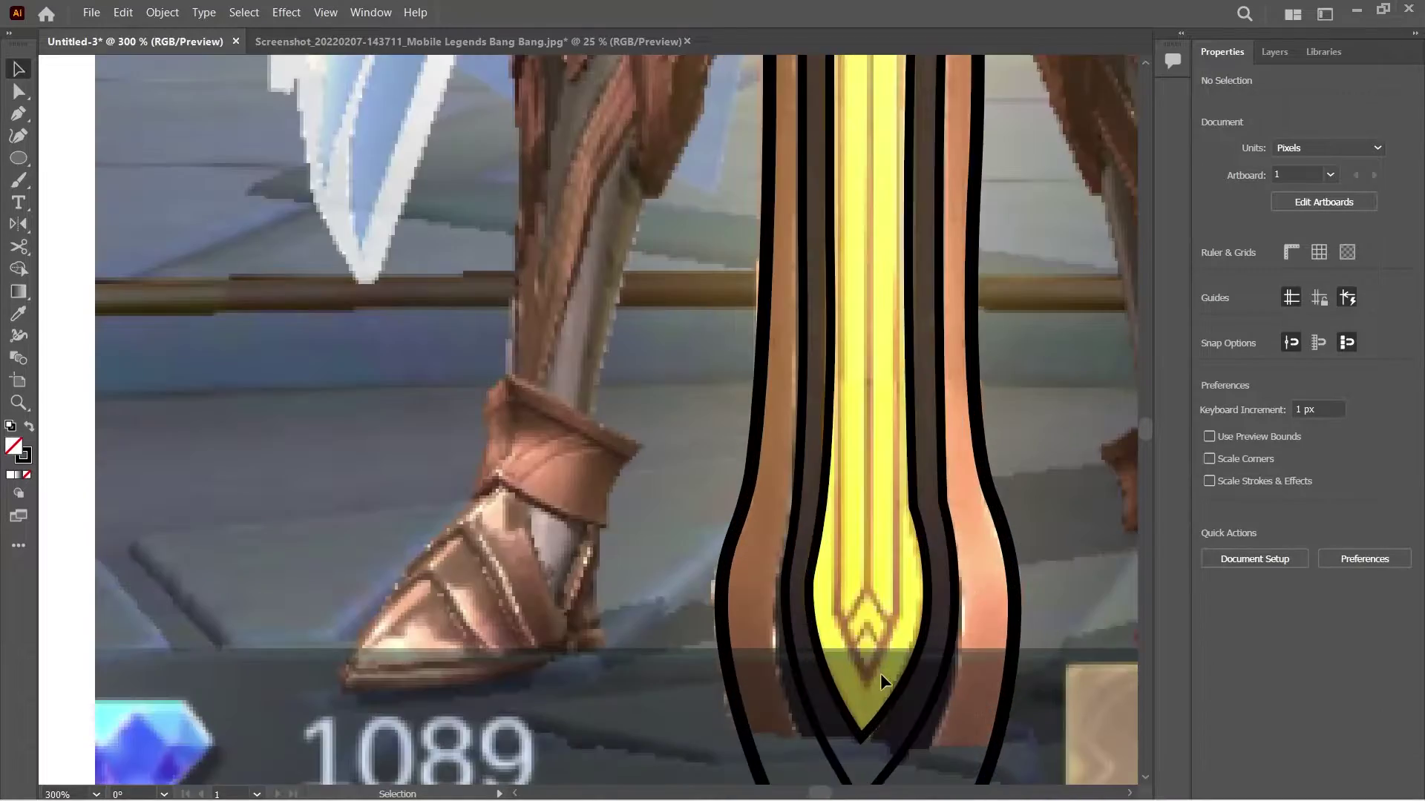
{"action": "scroll", "coordinate": [891, 520], "scroll_direction": "up", "scroll_amount": 3}
{"action": "left_click", "coordinate": [916, 404]}
{"action": "key", "text": "ctrl+shift+a"}
{"action": "scroll", "coordinate": [939, 653], "scroll_direction": "down", "scroll_amount": 2}
{"action": "scroll", "coordinate": [938, 652], "scroll_direction": "up", "scroll_amount": 2}
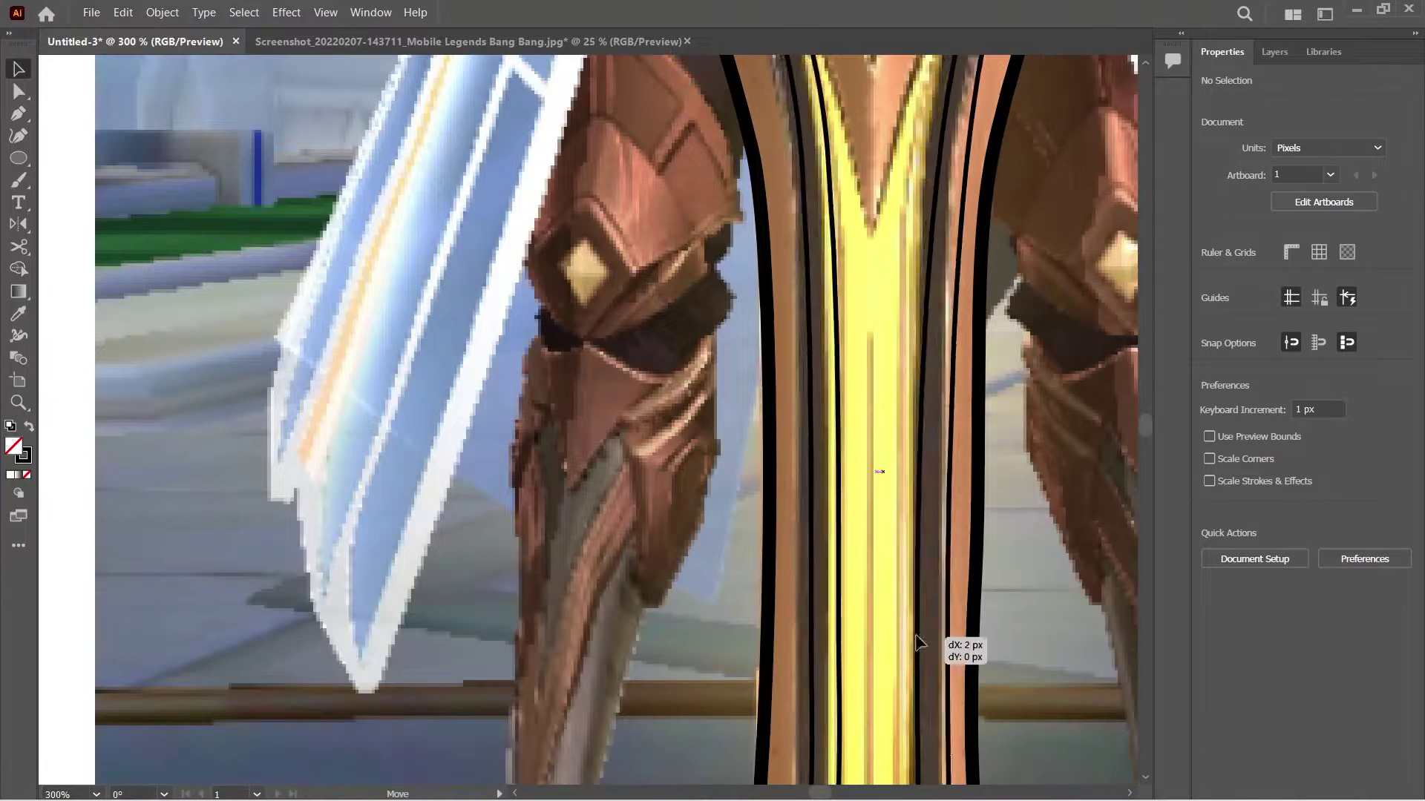
{"action": "scroll", "coordinate": [1075, 616], "scroll_direction": "down", "scroll_amount": 3}
{"action": "scroll", "coordinate": [1057, 639], "scroll_direction": "down", "scroll_amount": 4}
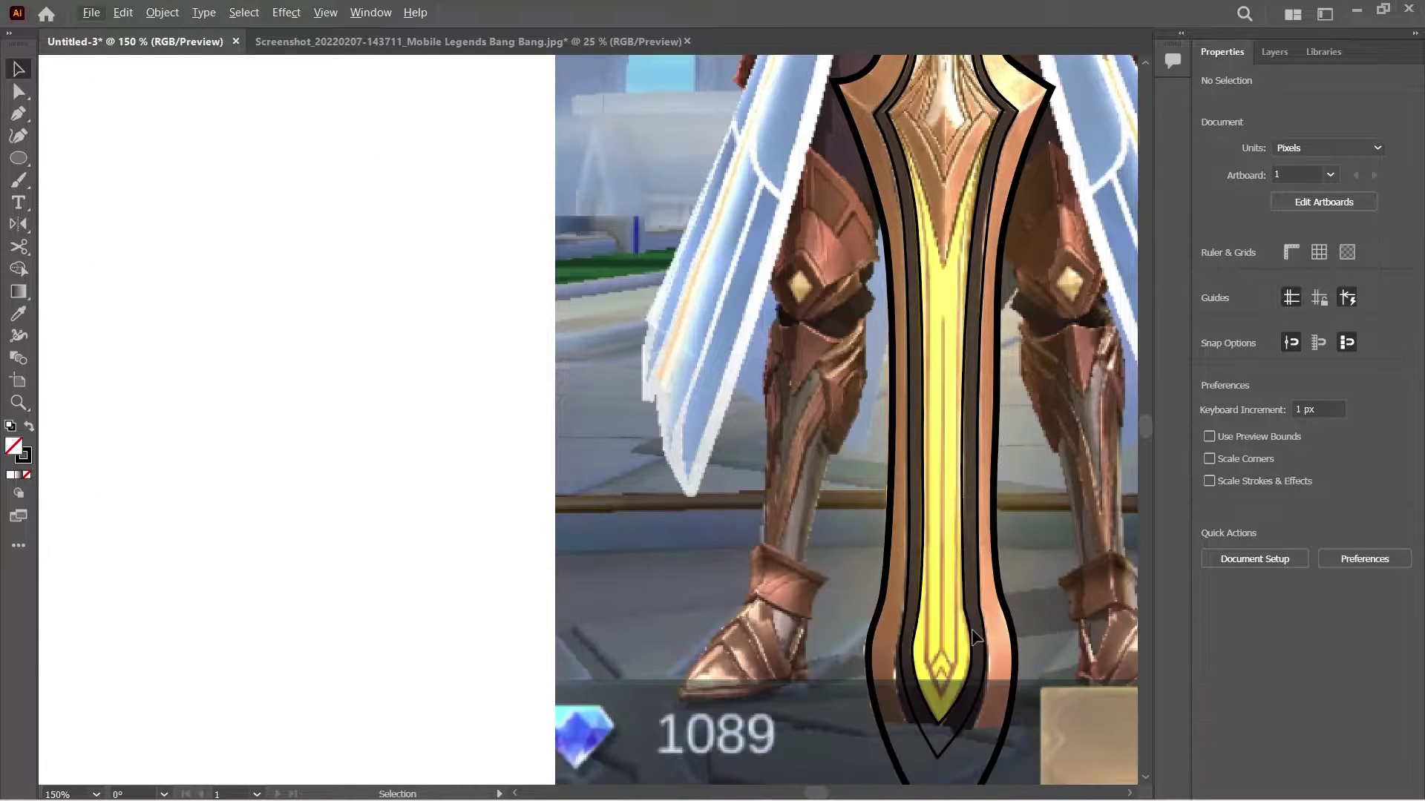
Draw the left detail line of the yellow core from near the tip up, about 253 px tall, and curve its upper part.
{"action": "key", "text": "p"}
{"action": "left_click_drag", "start_coordinate": [945, 651], "coordinate": [917, 119]}
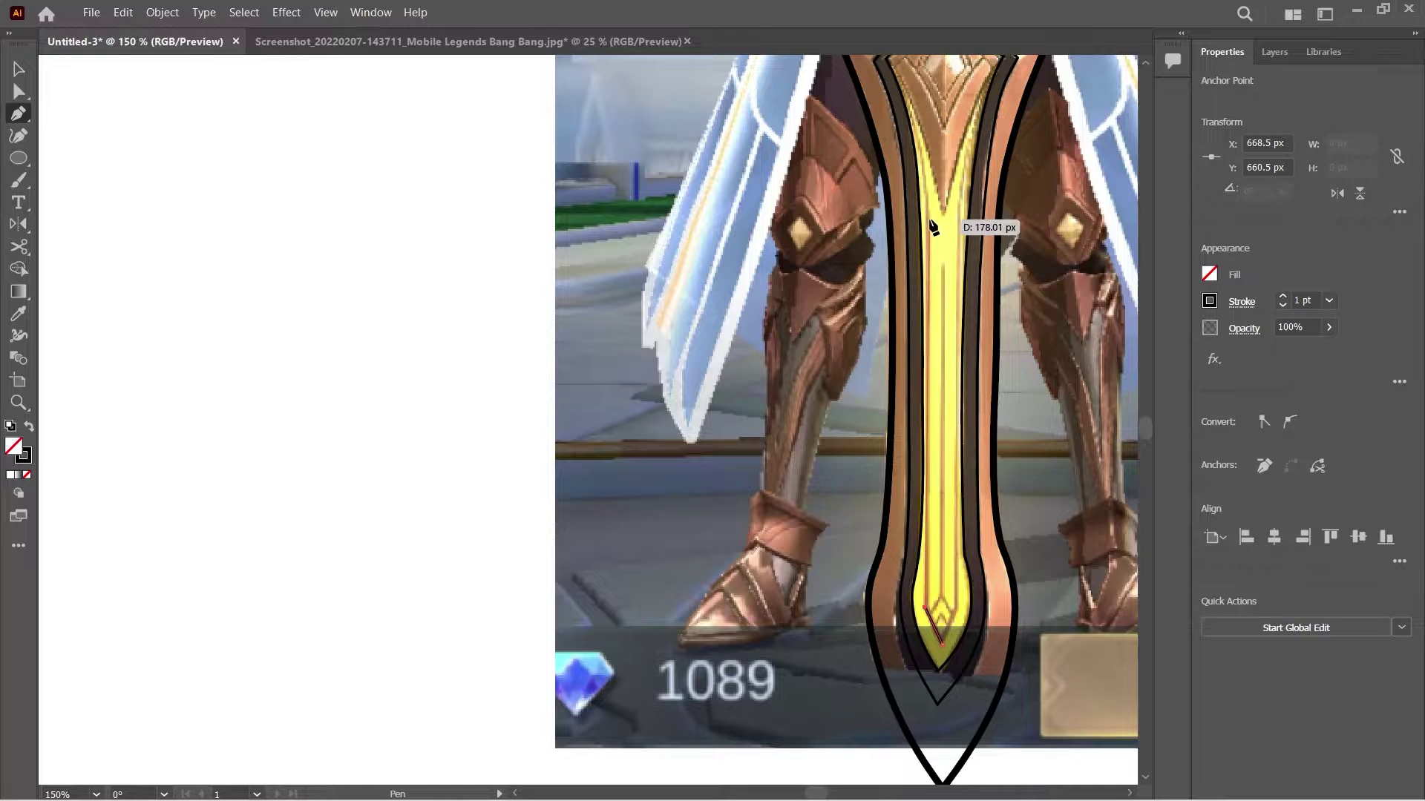
{"action": "left_click", "coordinate": [929, 197]}
{"action": "scroll", "coordinate": [929, 197], "scroll_direction": "up", "scroll_amount": 2}
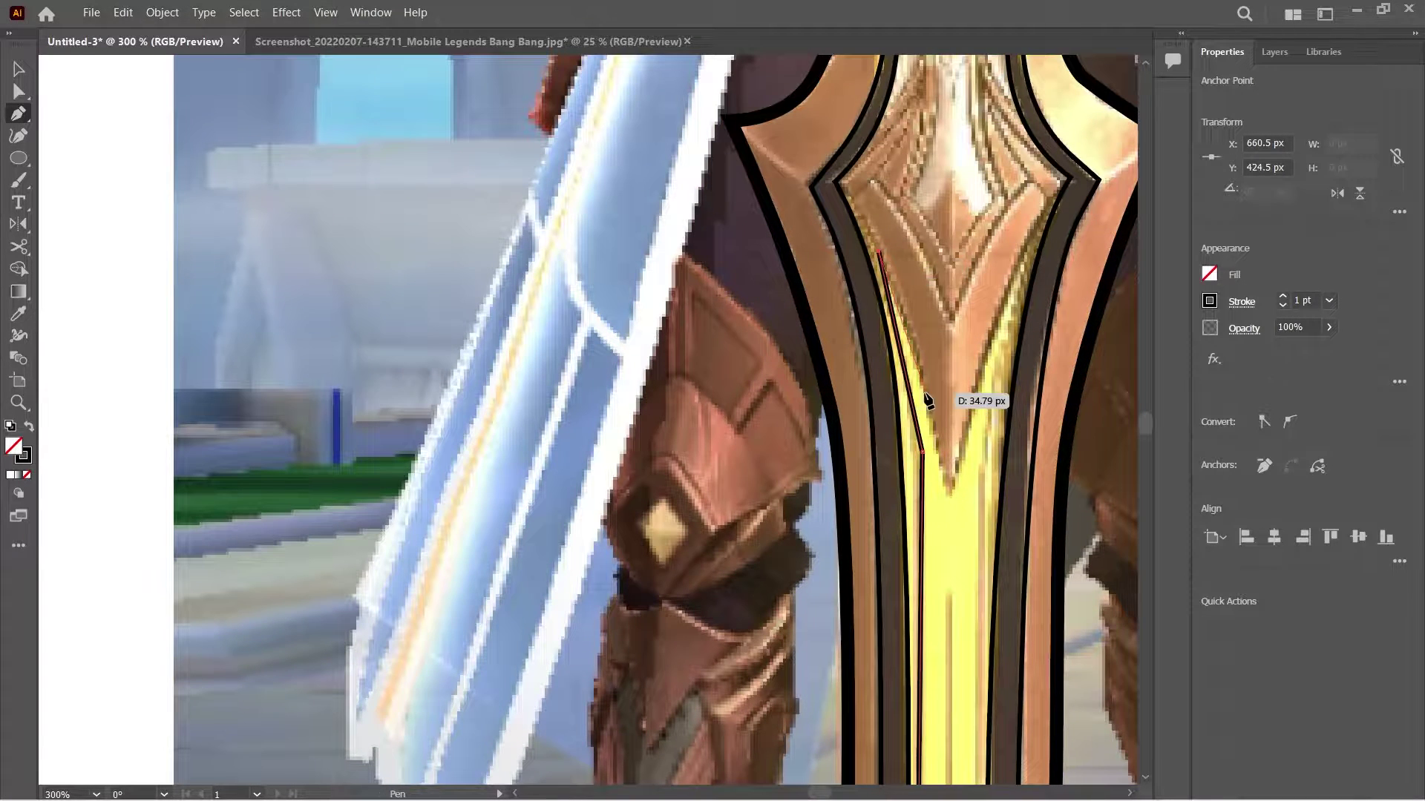
{"action": "left_click_drag", "start_coordinate": [927, 400], "coordinate": [932, 461]}
{"action": "key", "text": "shift+grave"}
{"action": "scroll", "coordinate": [920, 457], "scroll_direction": "up", "scroll_amount": 2}
{"action": "scroll", "coordinate": [920, 457], "scroll_direction": "down", "scroll_amount": 3}
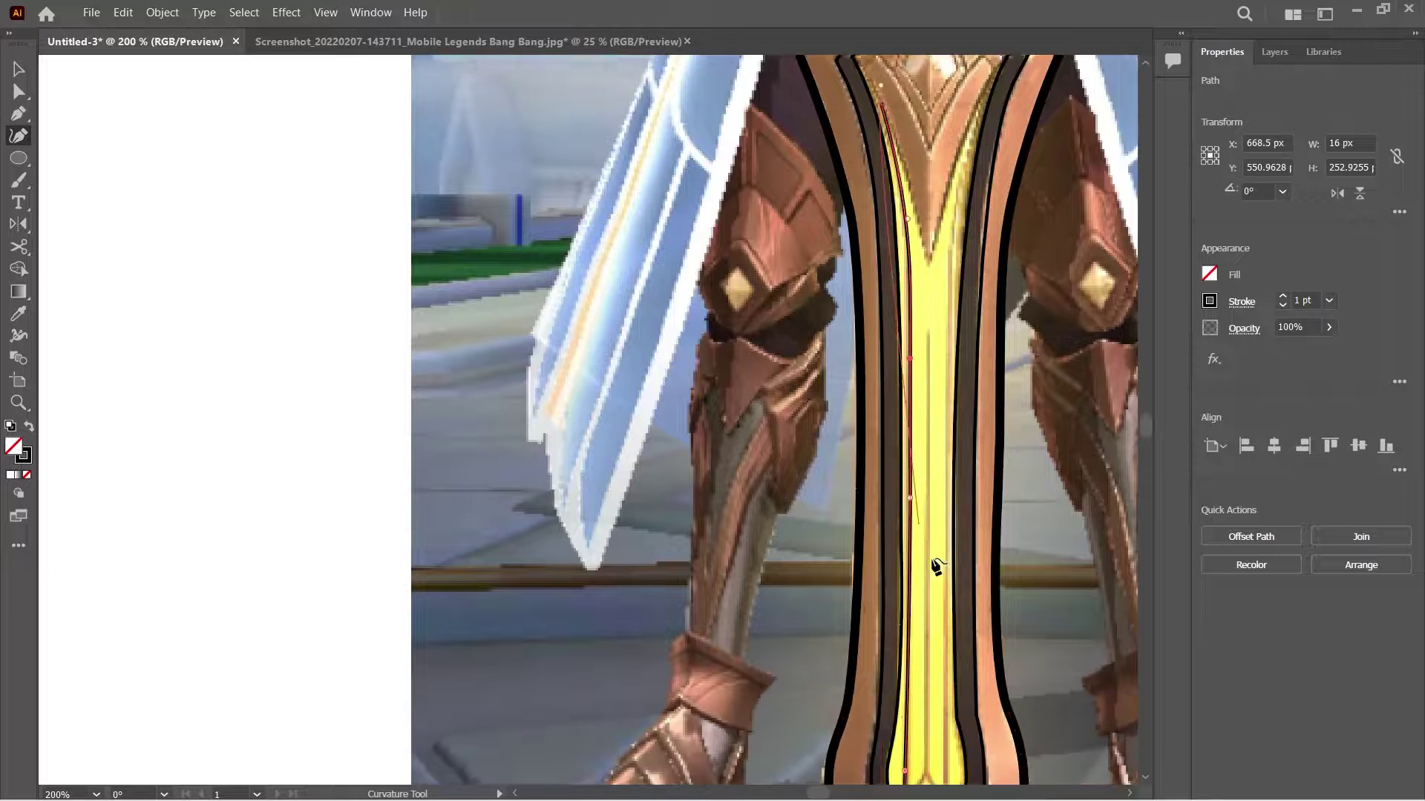
{"action": "key", "text": "v"}
{"action": "left_click", "coordinate": [1078, 502]}
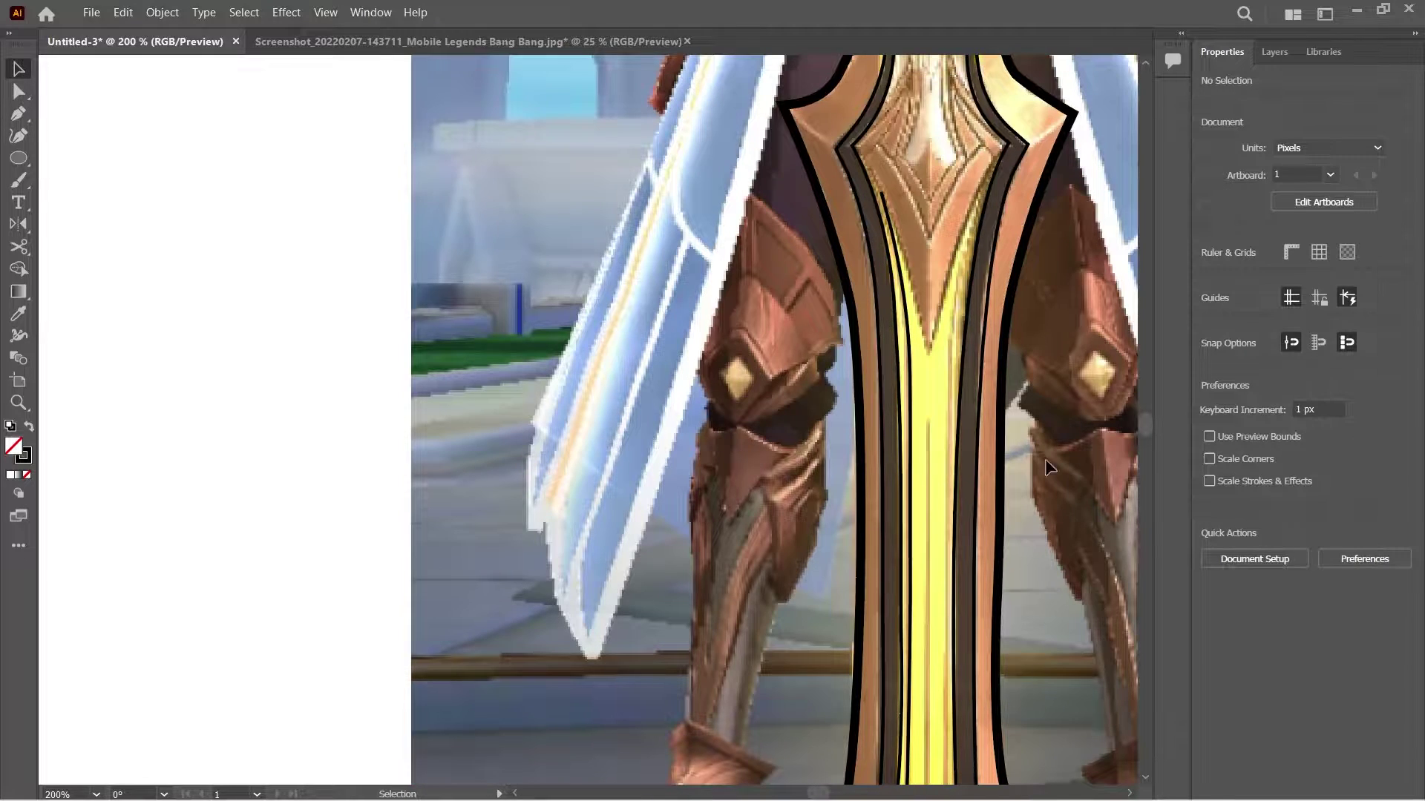
Draw the matching right detail line along the yellow core up to the crossguard and curve it to mirror the left one.
{"action": "left_click", "coordinate": [968, 468]}
{"action": "key", "text": "p"}
{"action": "scroll", "coordinate": [906, 705], "scroll_direction": "down", "scroll_amount": 5}
{"action": "scroll", "coordinate": [964, 442], "scroll_direction": "up", "scroll_amount": 4}
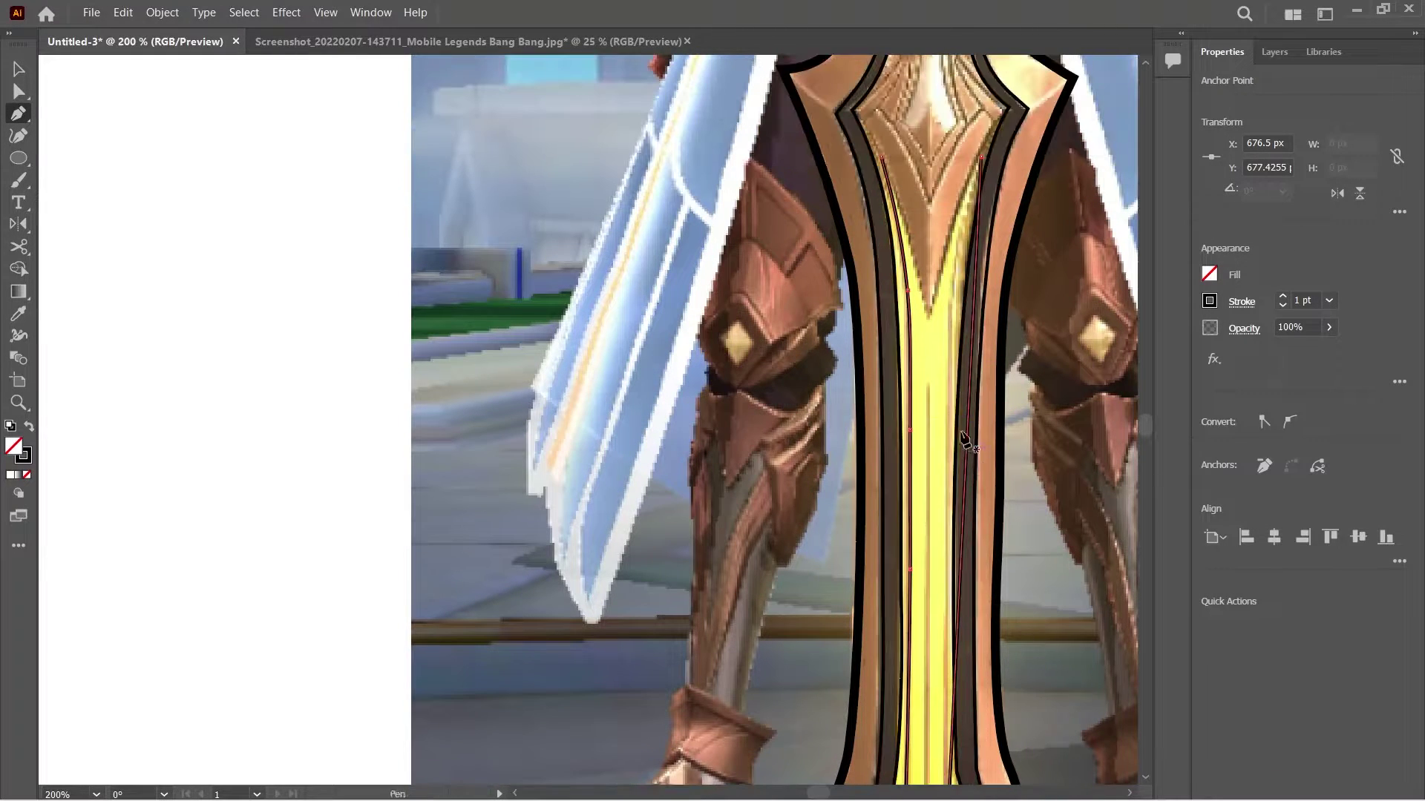
{"action": "left_click", "coordinate": [961, 438]}
{"action": "key", "text": "shift+grave"}
{"action": "scroll", "coordinate": [957, 442], "scroll_direction": "up", "scroll_amount": 1}
{"action": "scroll", "coordinate": [955, 555], "scroll_direction": "down", "scroll_amount": 2}
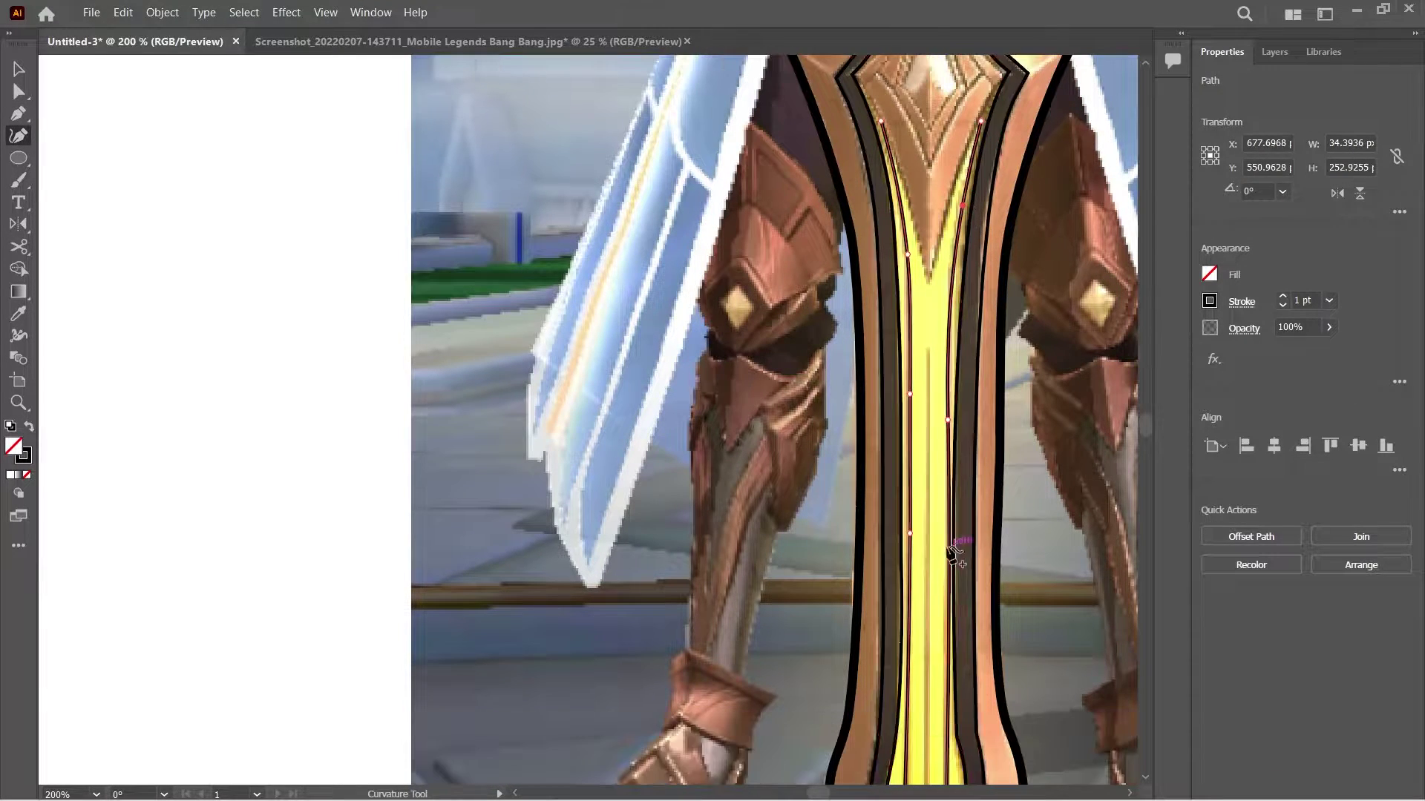
{"action": "scroll", "coordinate": [952, 555], "scroll_direction": "down", "scroll_amount": 1}
{"action": "key", "text": "ctrl+shift+a"}
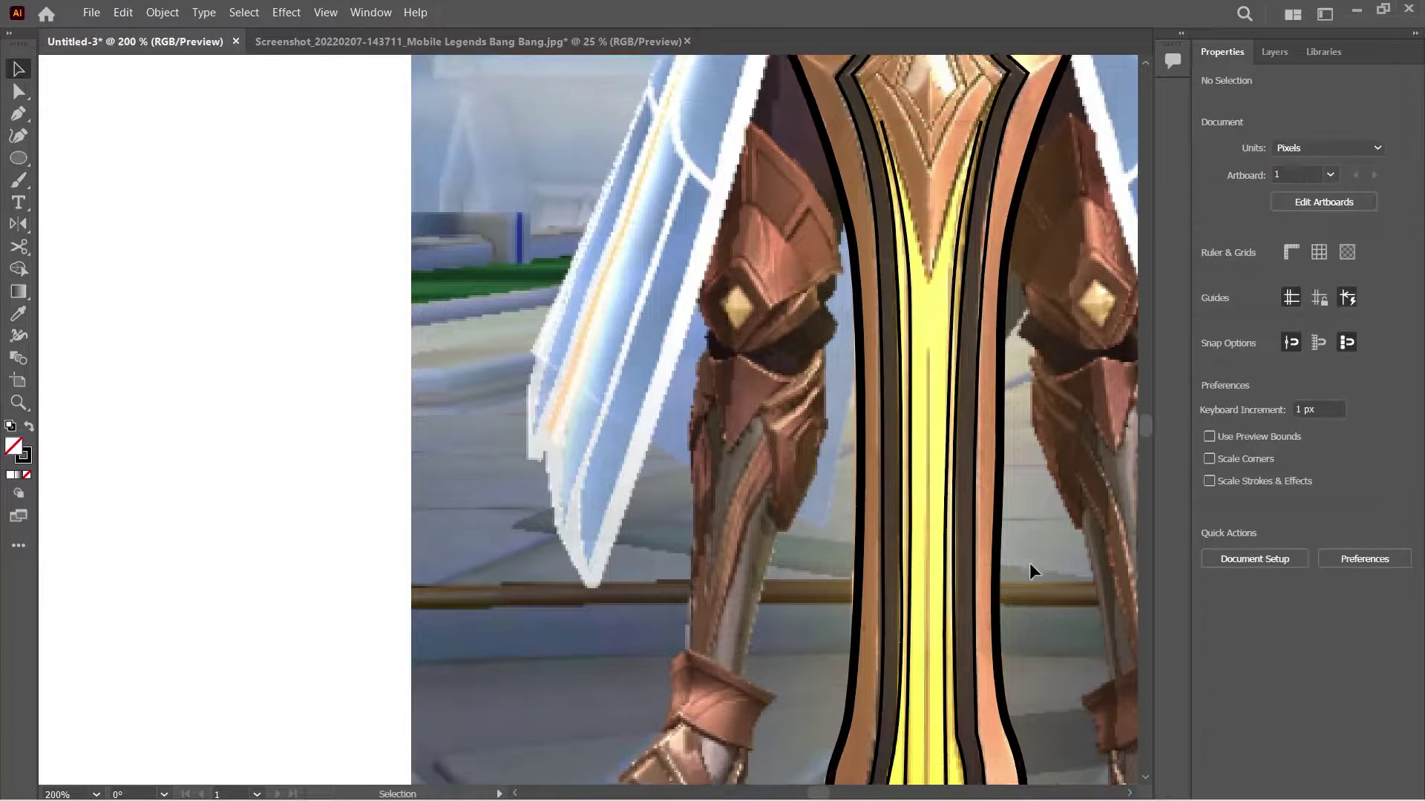
Draw the yellow core's vertical center line and the two upper edges of the diamond at its lower end with a 1 pt stroke.
{"action": "key", "text": "p"}
{"action": "scroll", "coordinate": [1031, 567], "scroll_direction": "down", "scroll_amount": 2}
{"action": "left_click", "coordinate": [927, 259]}
{"action": "left_click", "coordinate": [929, 705]}
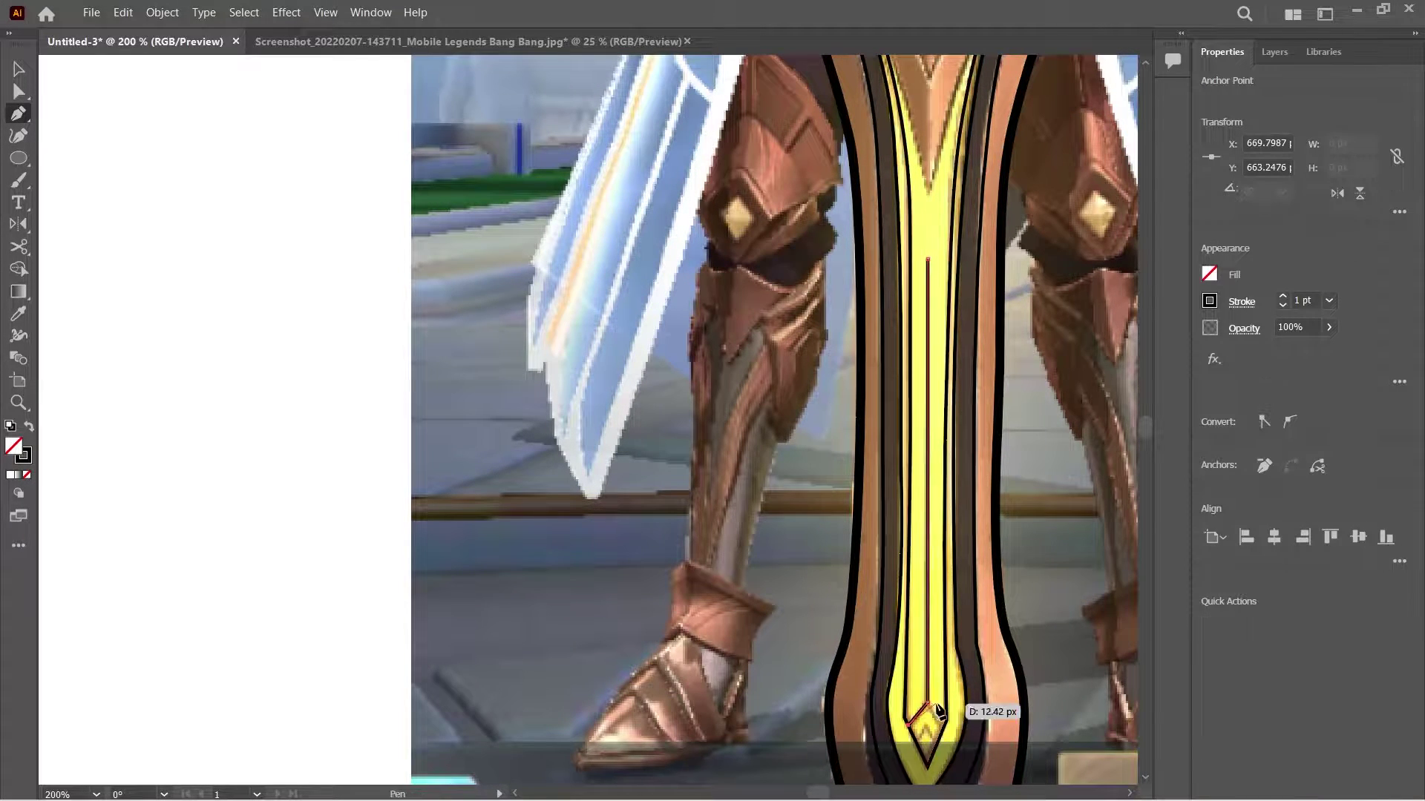
{"action": "left_click", "coordinate": [947, 724]}
{"action": "scroll", "coordinate": [994, 742], "scroll_direction": "up", "scroll_amount": 5}
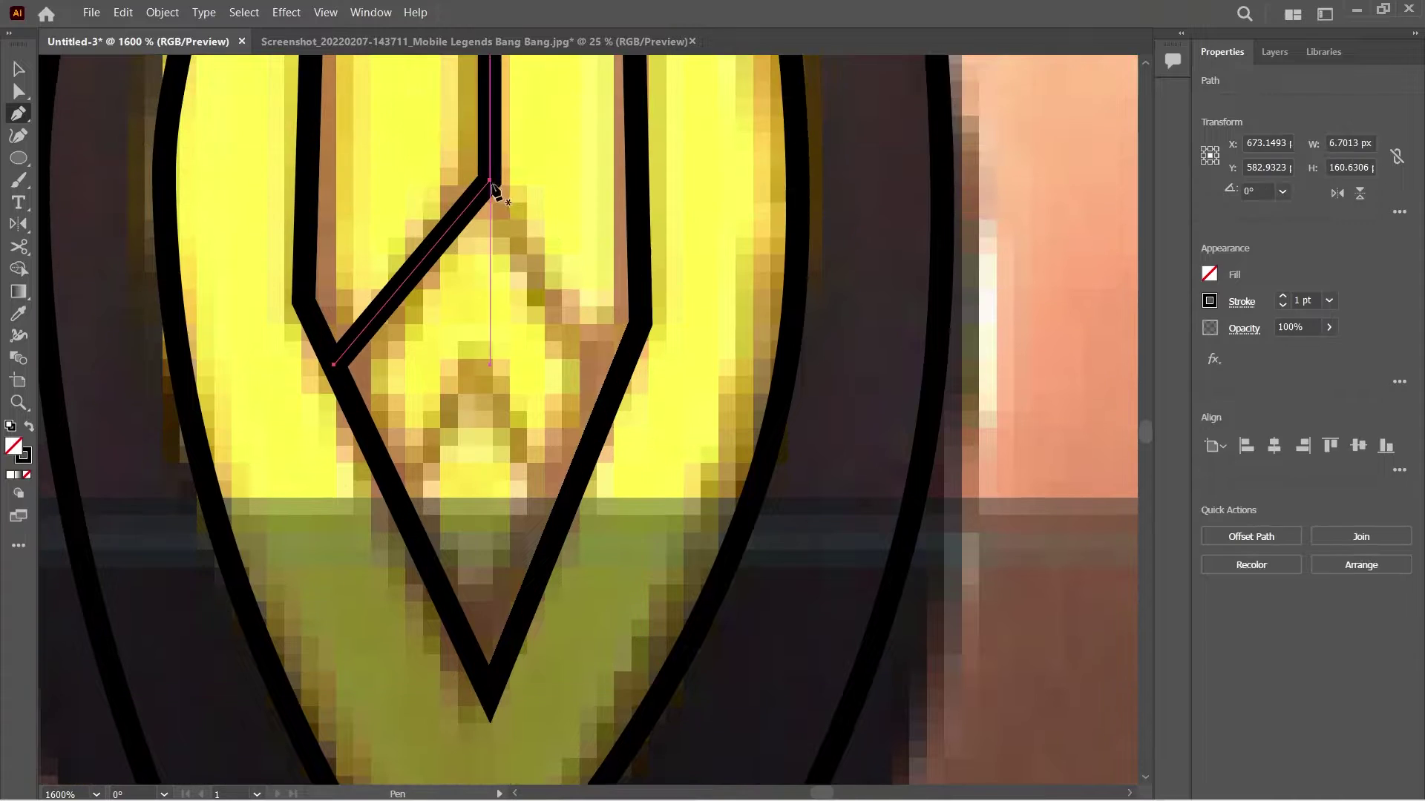
{"action": "left_click", "coordinate": [643, 332]}
{"action": "left_click", "coordinate": [489, 180]}
{"action": "scroll", "coordinate": [668, 438], "scroll_direction": "down", "scroll_amount": 2}
{"action": "scroll", "coordinate": [675, 445], "scroll_direction": "up", "scroll_amount": 1}
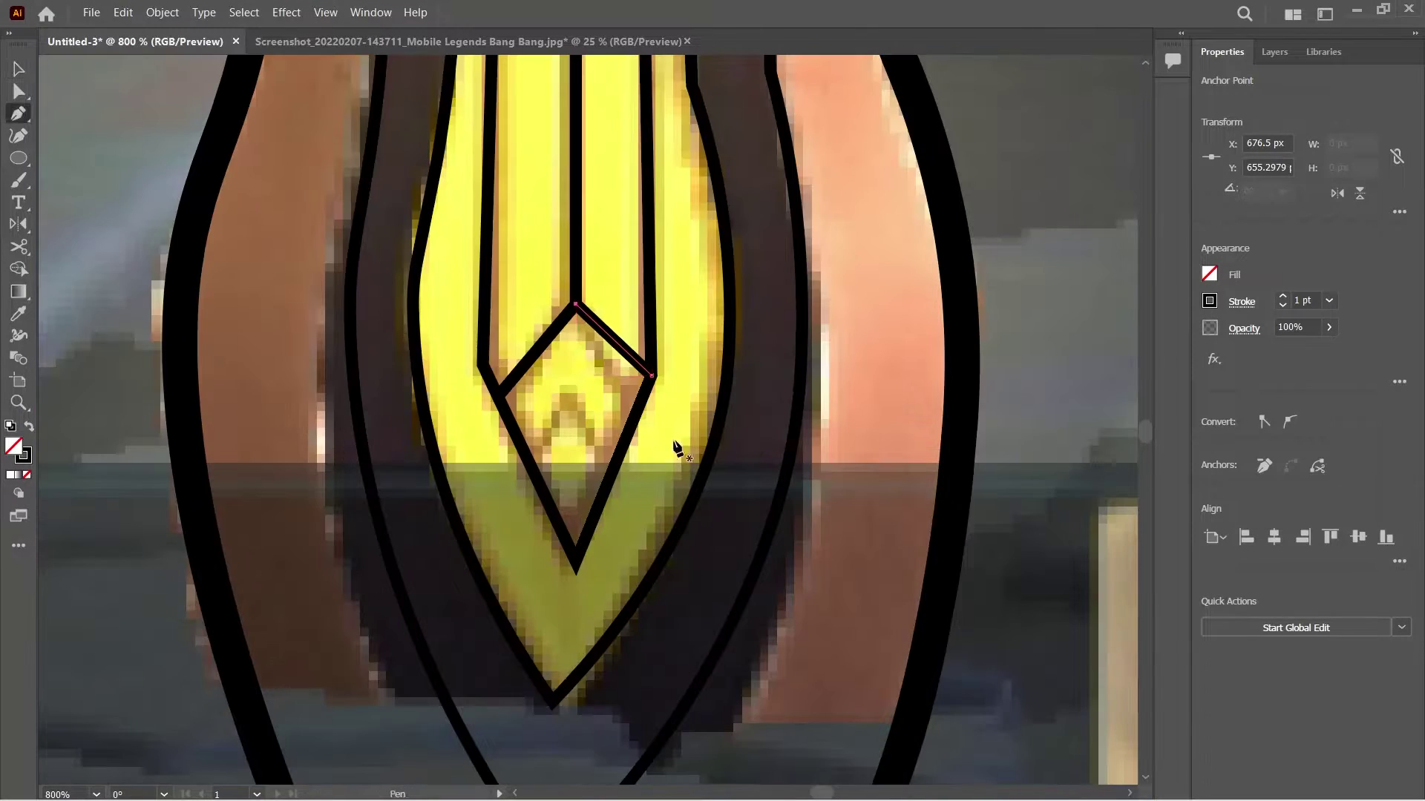
{"action": "scroll", "coordinate": [615, 469], "scroll_direction": "down", "scroll_amount": 6}
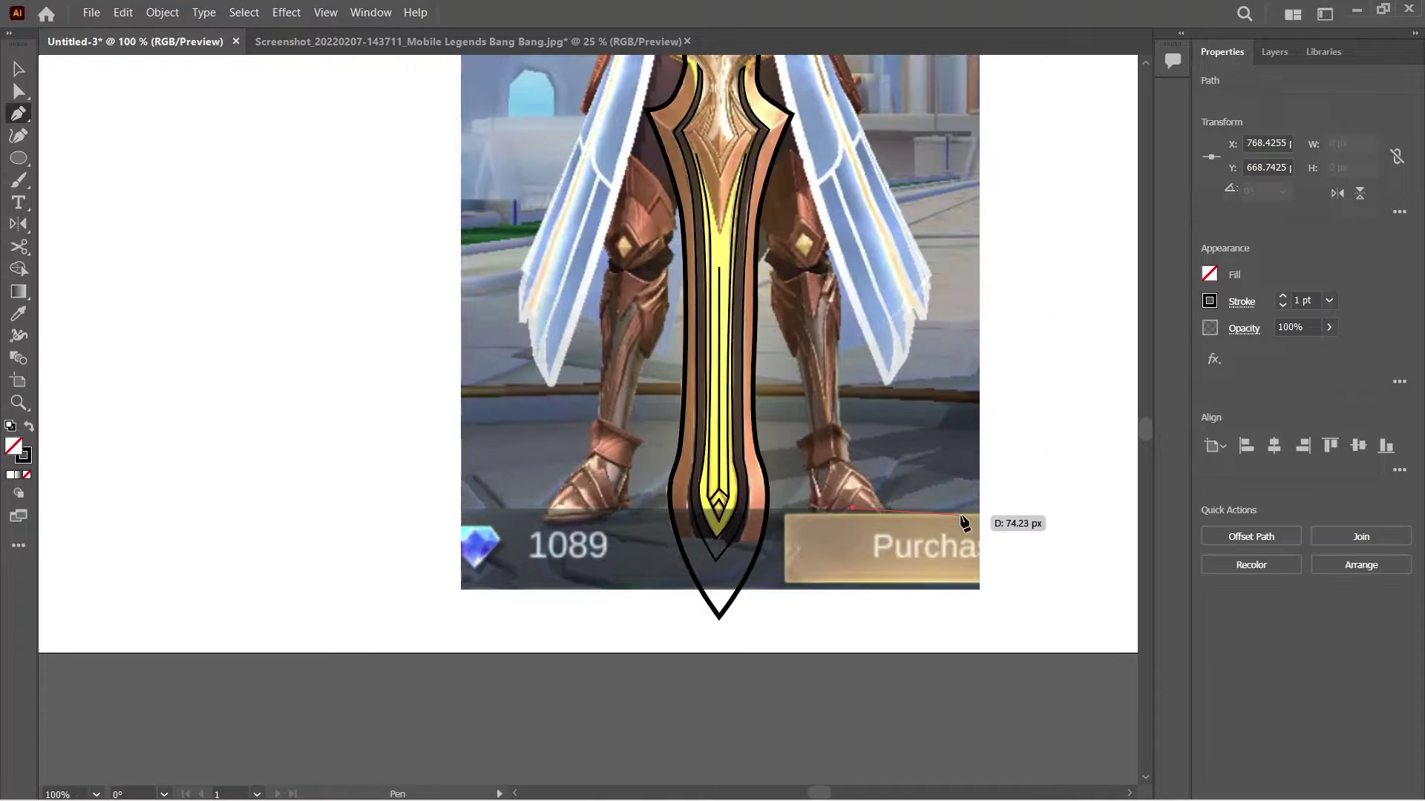
{"action": "key", "text": "v"}
{"action": "key", "text": "ctrl+shift+a"}
Hide the Bottom outline layer and make the Middle Outline layer active.
{"action": "scroll", "coordinate": [853, 378], "scroll_direction": "up", "scroll_amount": 4}
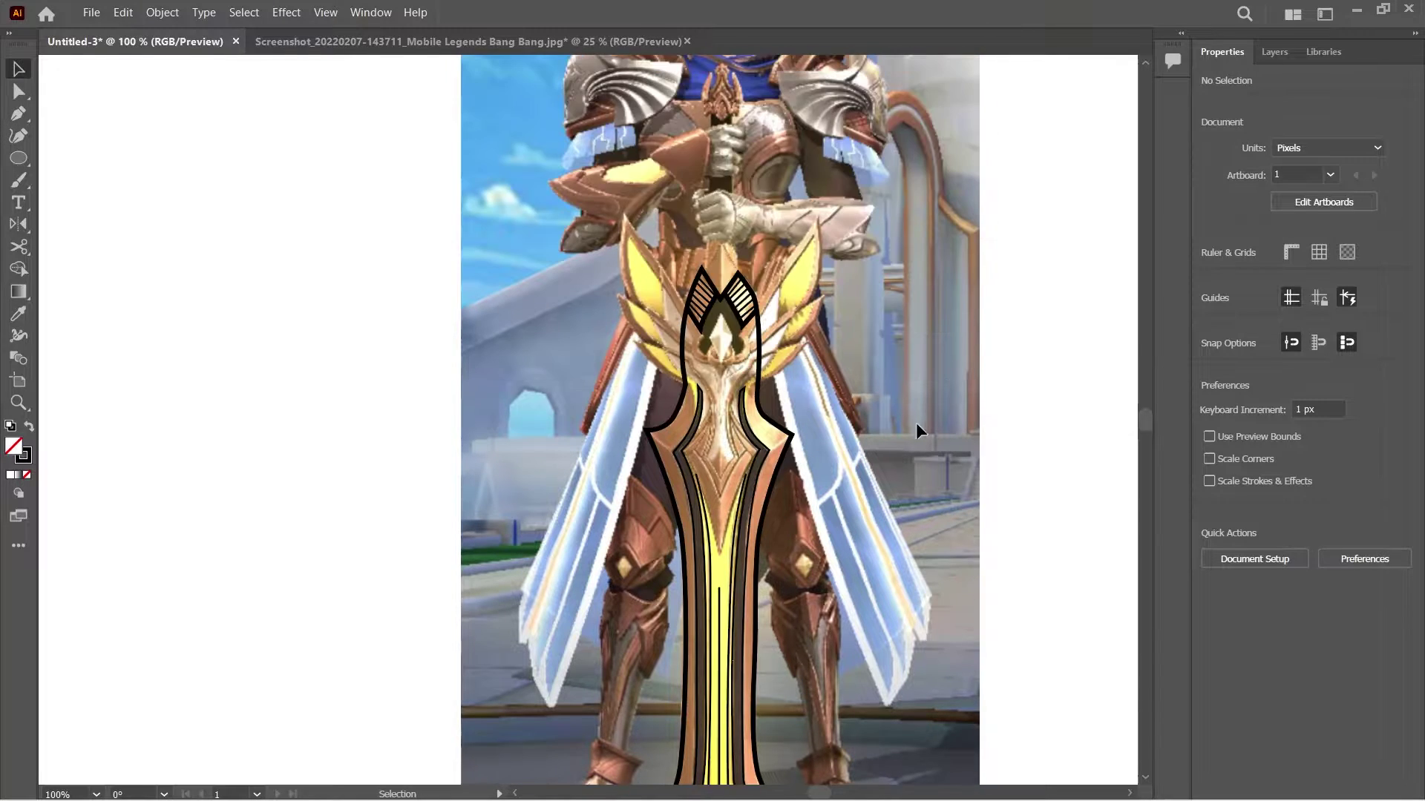
{"action": "scroll", "coordinate": [890, 437], "scroll_direction": "down", "scroll_amount": 2}
{"action": "scroll", "coordinate": [824, 462], "scroll_direction": "up", "scroll_amount": 1}
{"action": "scroll", "coordinate": [824, 461], "scroll_direction": "down", "scroll_amount": 2}
{"action": "scroll", "coordinate": [824, 461], "scroll_direction": "up", "scroll_amount": 3}
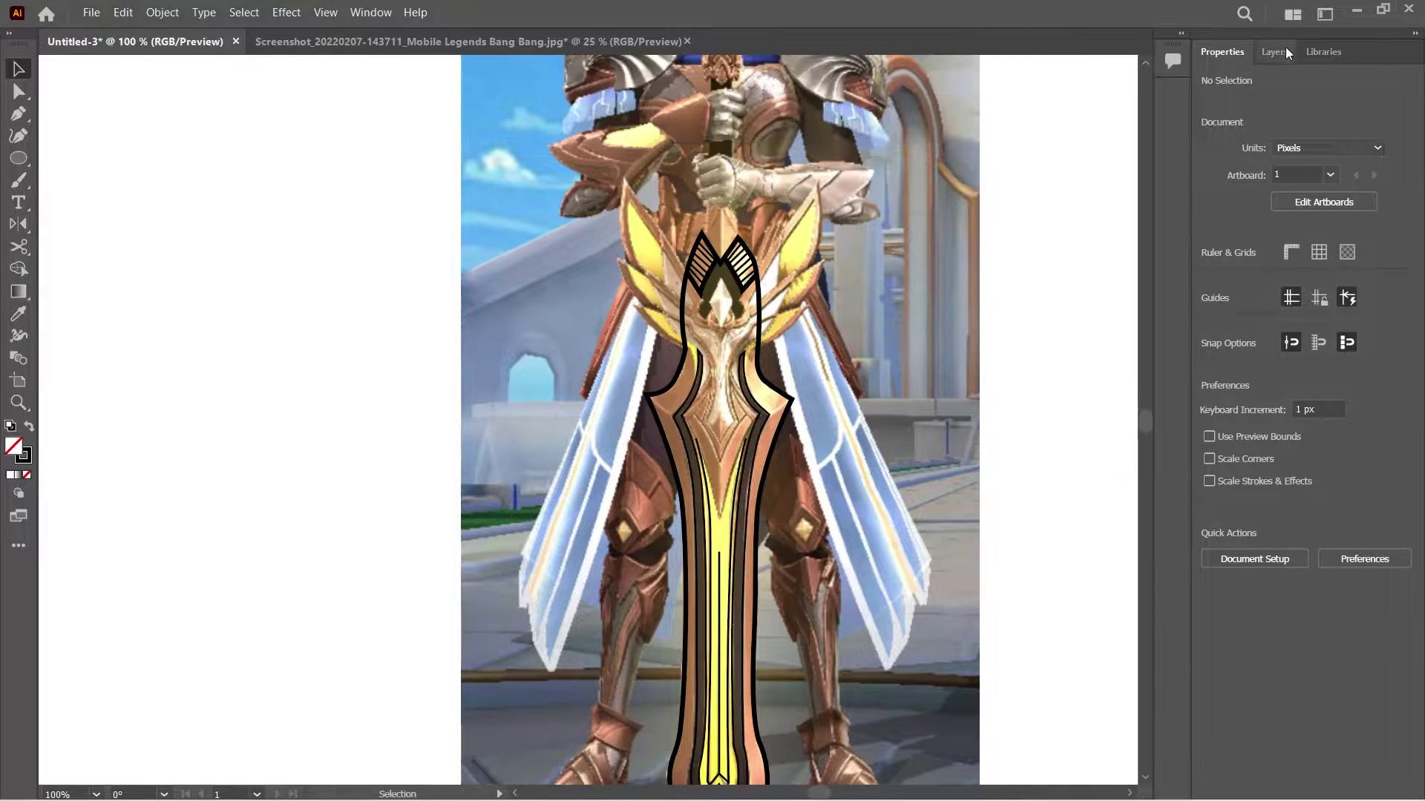
{"action": "left_click", "coordinate": [1281, 51]}
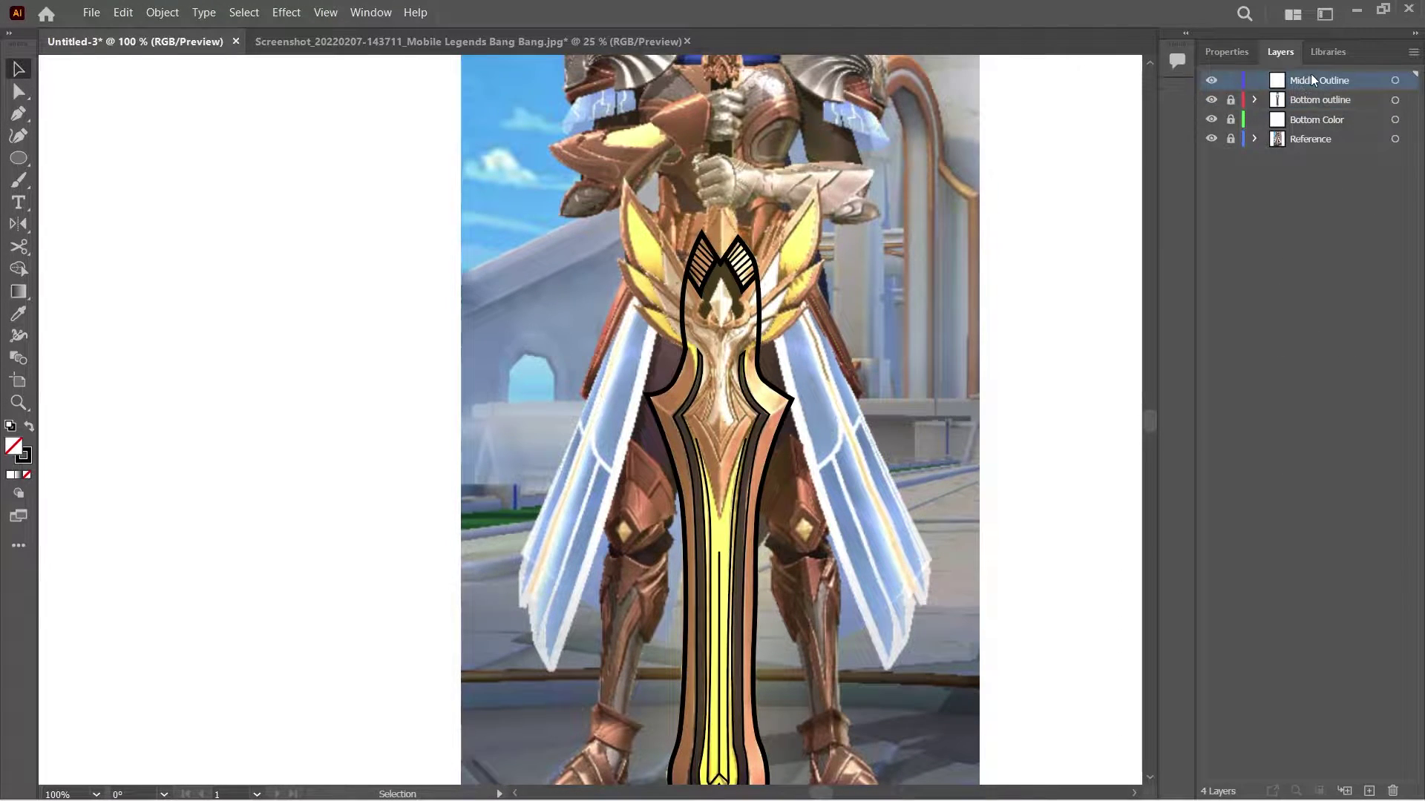
{"action": "key", "text": "ctrl+equal"}
{"action": "key", "text": "ctrl+equal"}
{"action": "key", "text": "ctrl+equal"}
{"action": "scroll", "coordinate": [590, 419], "scroll_direction": "down", "scroll_amount": 4}
{"action": "left_click", "coordinate": [1226, 51]}
Trace the right edge of the guard's central ornament from its lower point around the side corner up to the neck with a 2 pt stroke.
{"action": "key", "text": "p"}
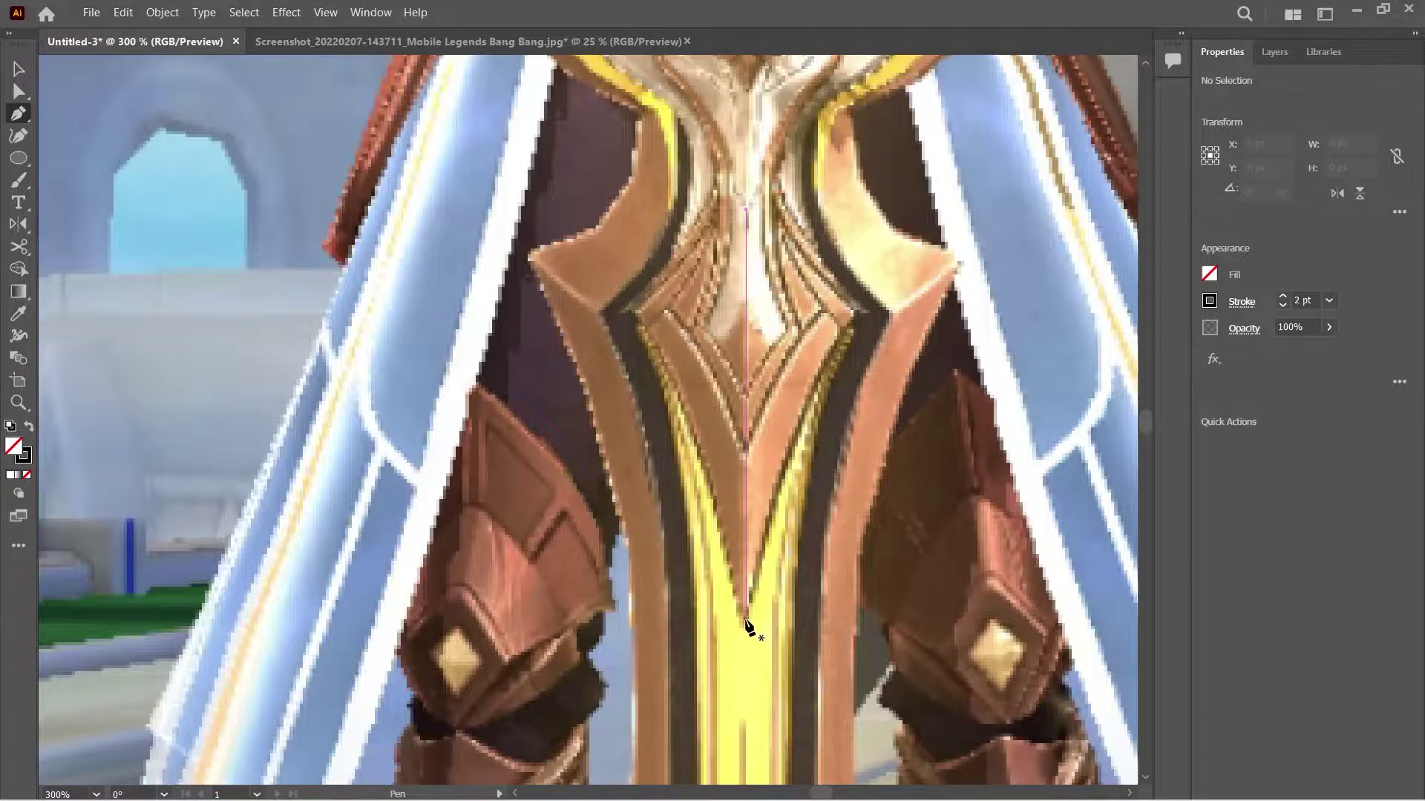
{"action": "key", "text": "ctrl+equal"}
{"action": "left_click", "coordinate": [744, 664]}
{"action": "scroll", "coordinate": [920, 311], "scroll_direction": "up", "scroll_amount": 3}
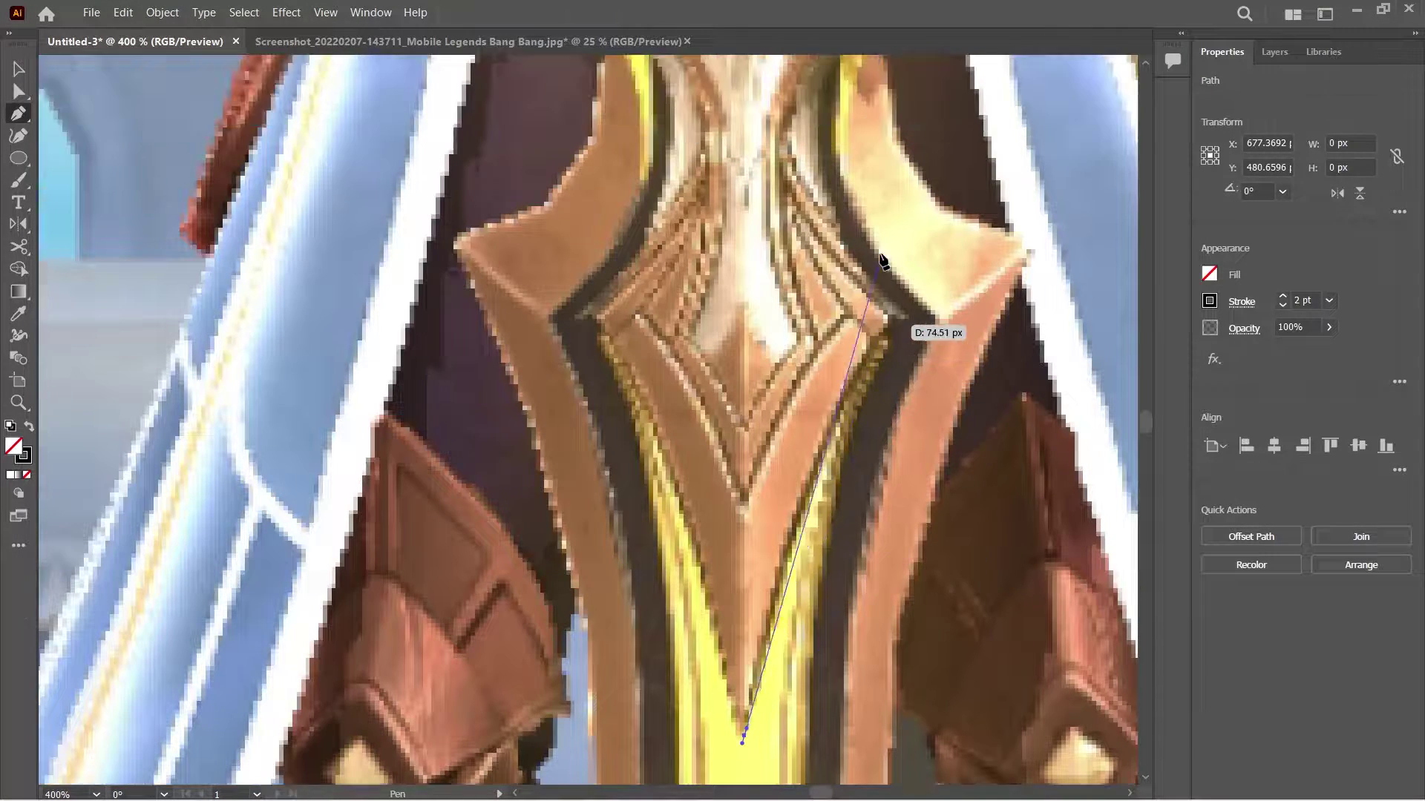
{"action": "left_click_drag", "start_coordinate": [905, 407], "coordinate": [985, 373]}
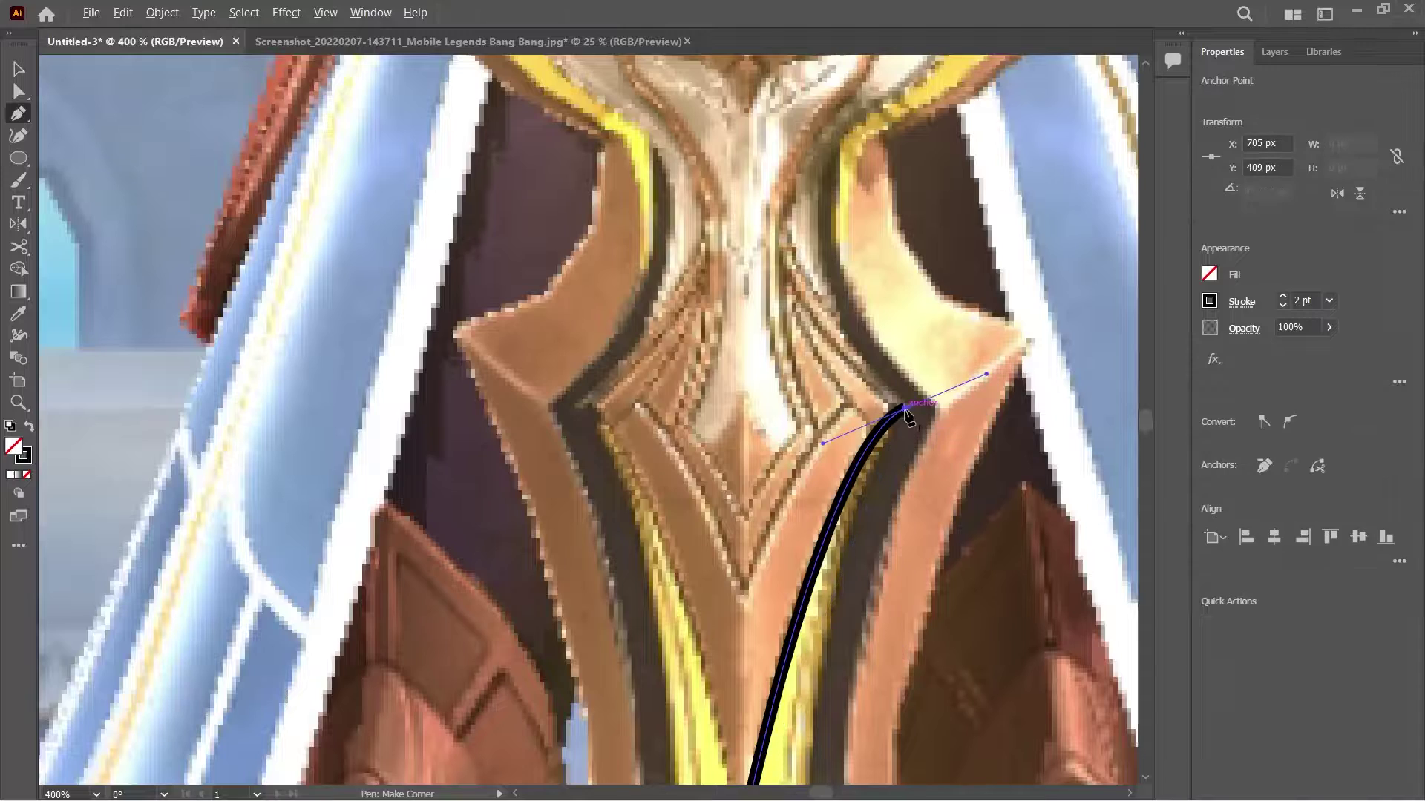
{"action": "left_click", "coordinate": [826, 180]}
{"action": "scroll", "coordinate": [861, 208], "scroll_direction": "up", "scroll_amount": 2}
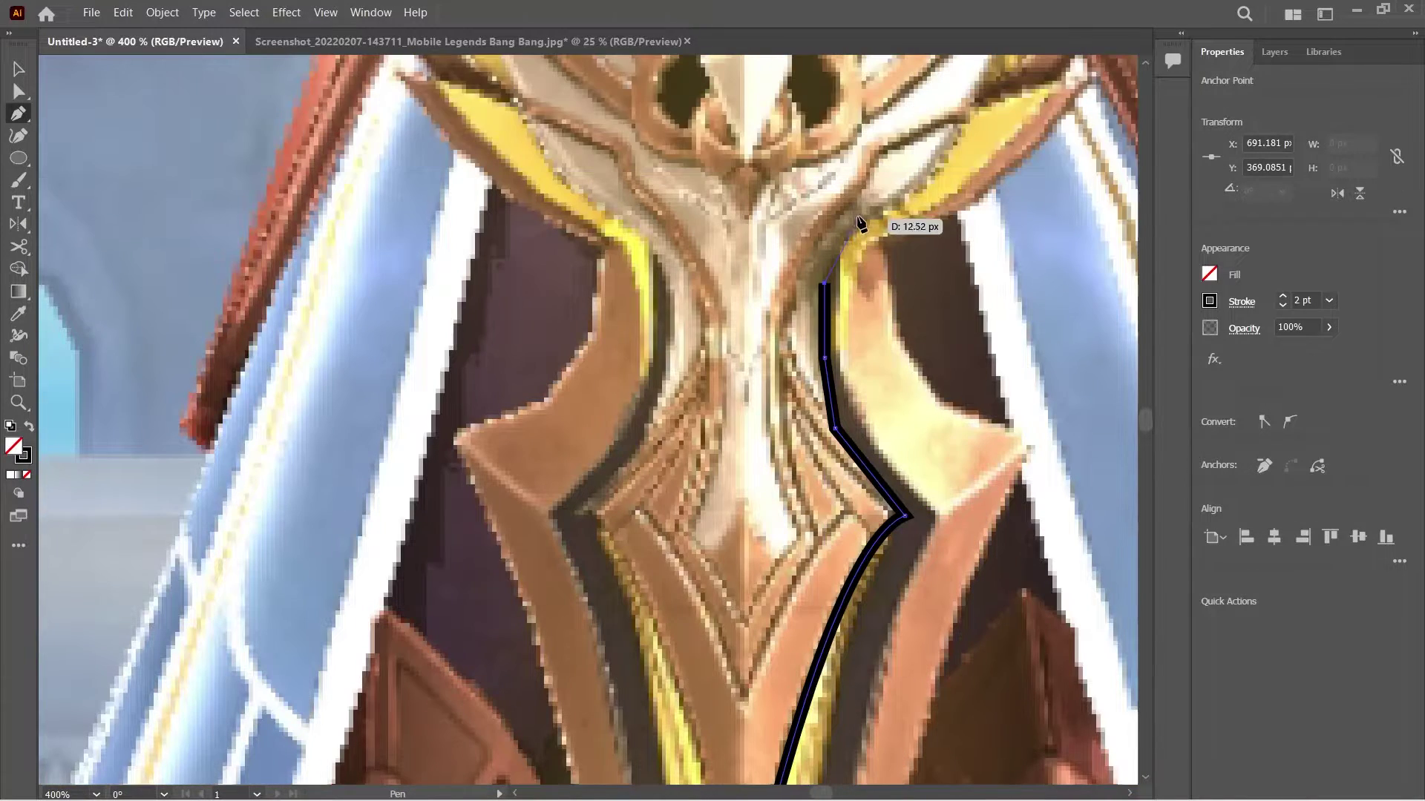
{"action": "left_click", "coordinate": [857, 223]}
{"action": "scroll", "coordinate": [976, 223], "scroll_direction": "up", "scroll_amount": 3}
Continue the outline around the right wing's inner feather tips and dark opening to the top of the central gem.
{"action": "left_click", "coordinate": [779, 393]}
{"action": "scroll", "coordinate": [859, 393], "scroll_direction": "up", "scroll_amount": 1}
{"action": "left_click", "coordinate": [853, 310]}
{"action": "key", "text": "ctrl+1"}
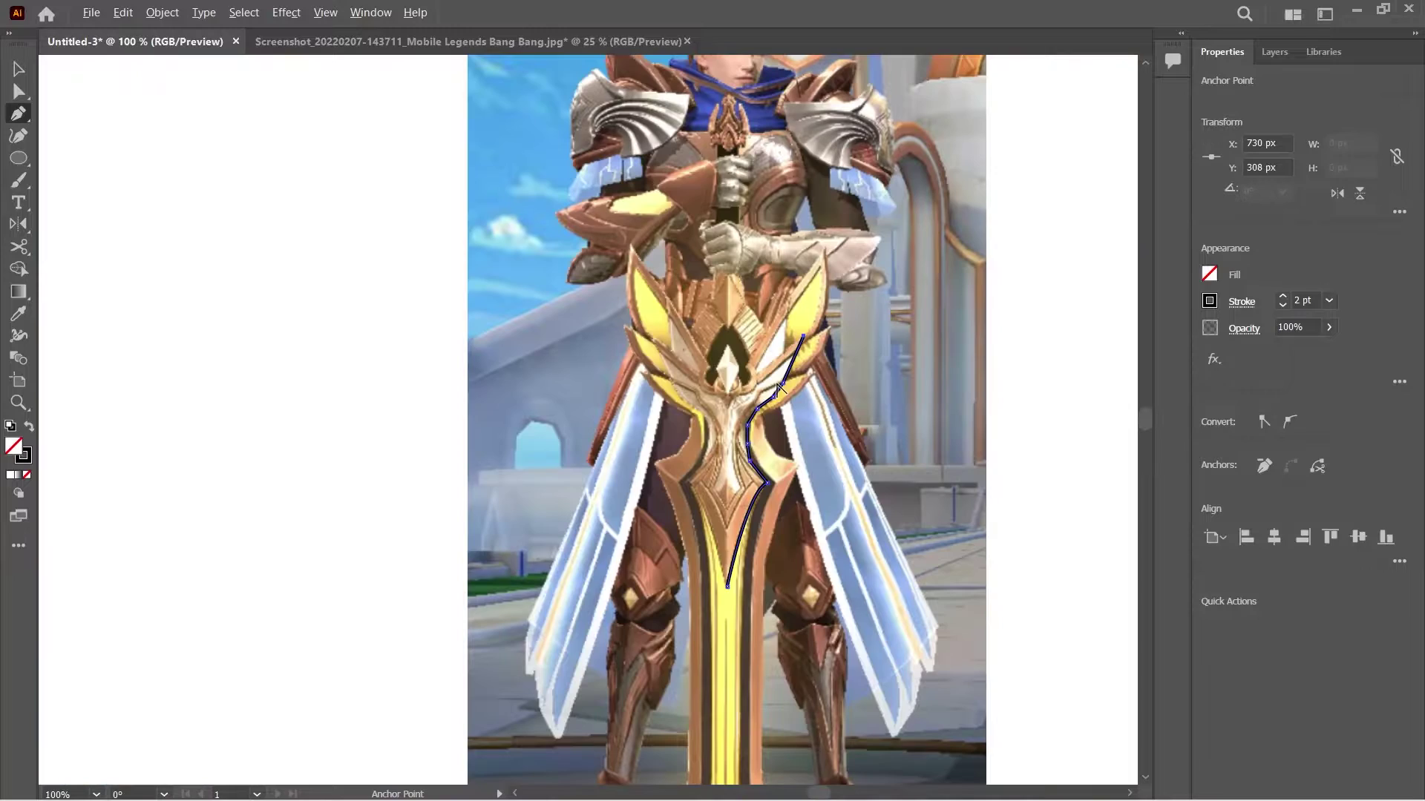
{"action": "left_click", "coordinate": [784, 351]}
{"action": "scroll", "coordinate": [783, 351], "scroll_direction": "up", "scroll_amount": 4}
{"action": "scroll", "coordinate": [824, 334], "scroll_direction": "up", "scroll_amount": 2}
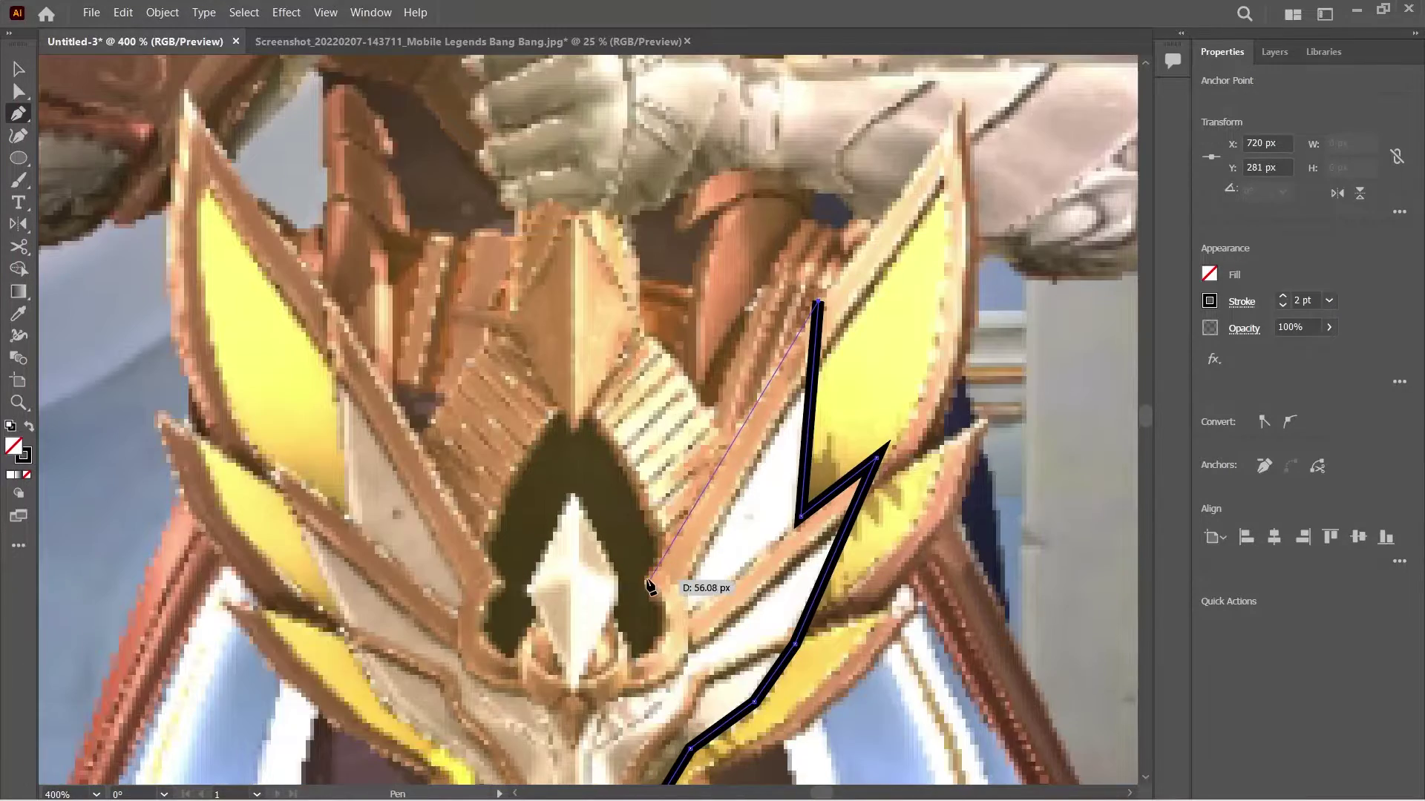
{"action": "left_click", "coordinate": [645, 573]}
{"action": "scroll", "coordinate": [658, 577], "scroll_direction": "down", "scroll_amount": 3}
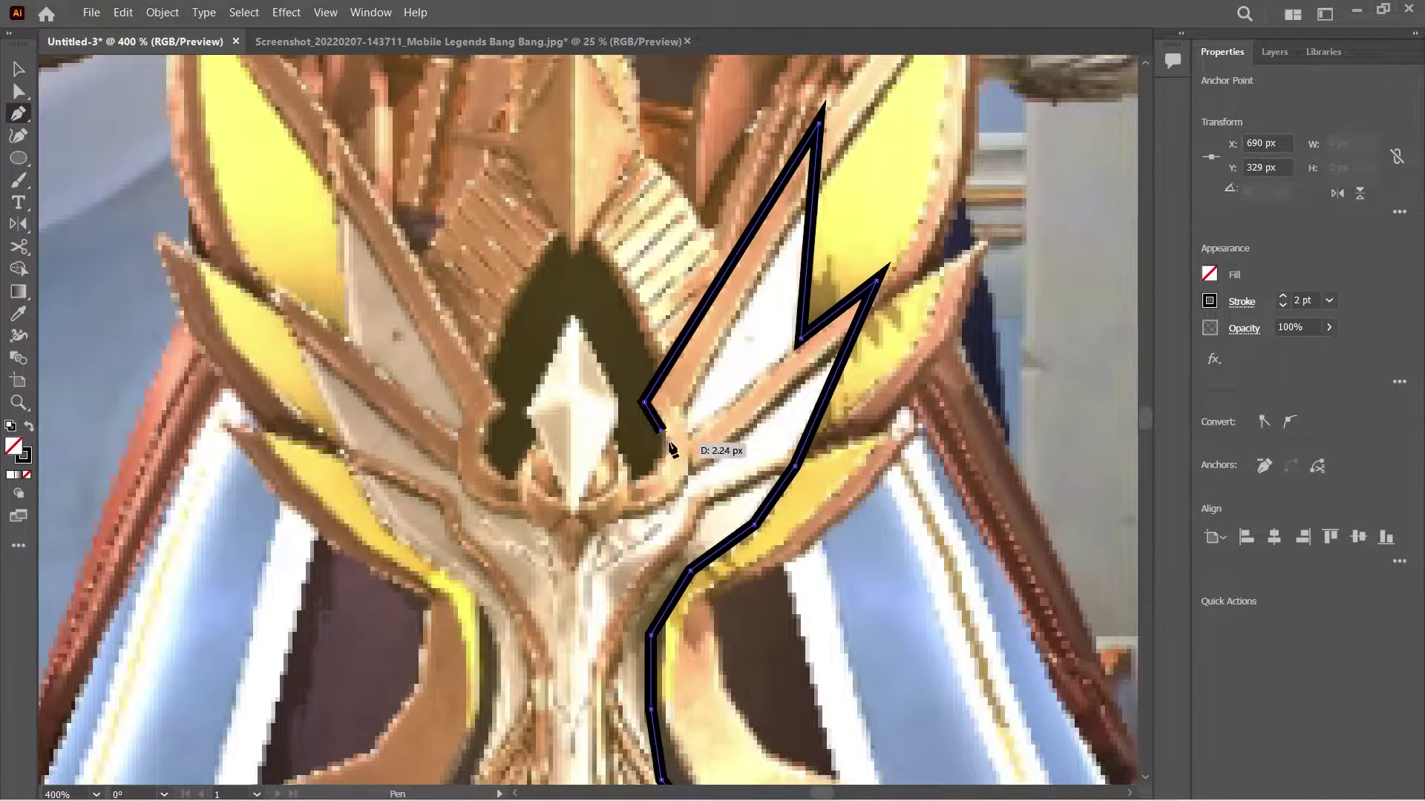
{"action": "key", "text": "ctrl+1"}
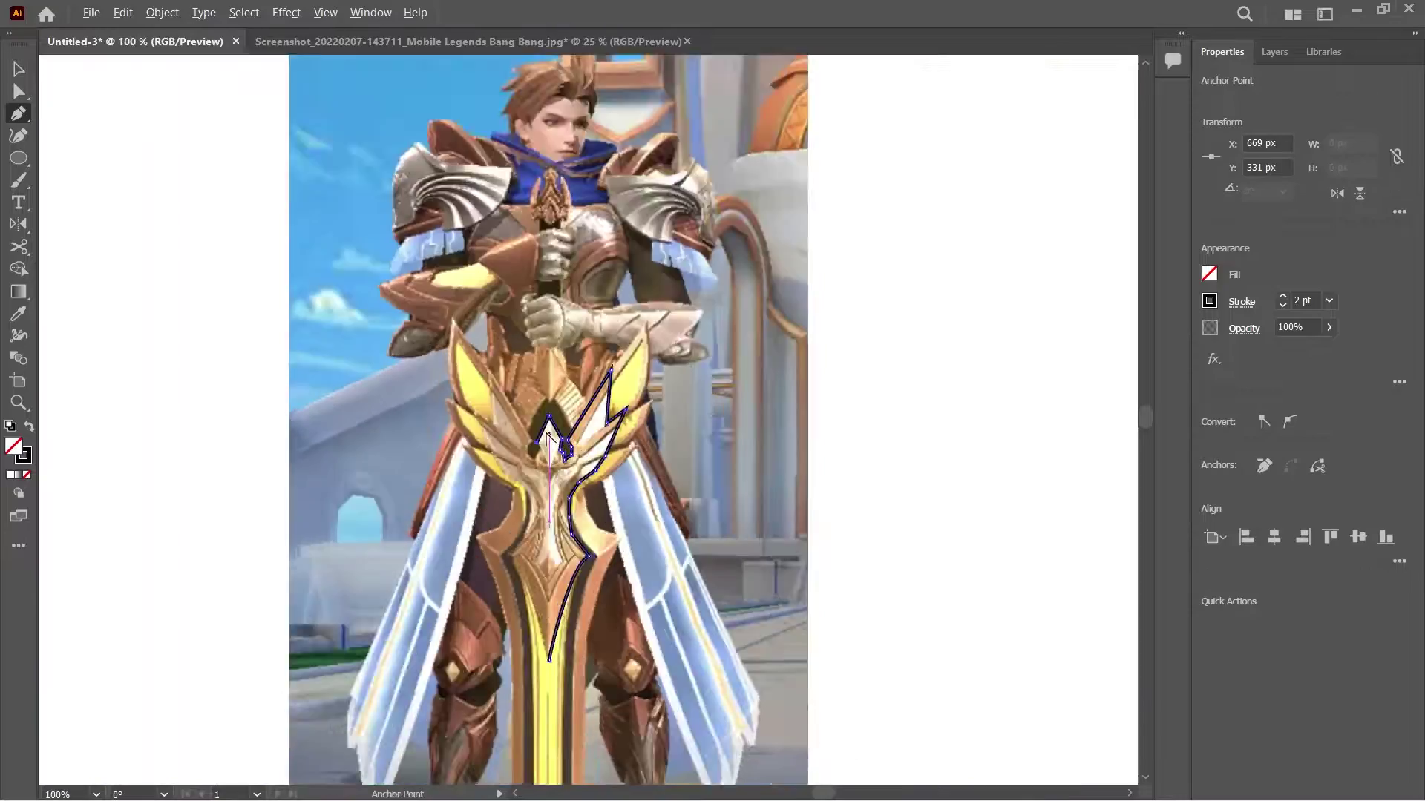
Reflect a copy of the traced half outline across the vertical axis through the gem's tip to complete the left half.
{"action": "key", "text": "v"}
{"action": "scroll", "coordinate": [593, 171], "scroll_direction": "up", "scroll_amount": 5}
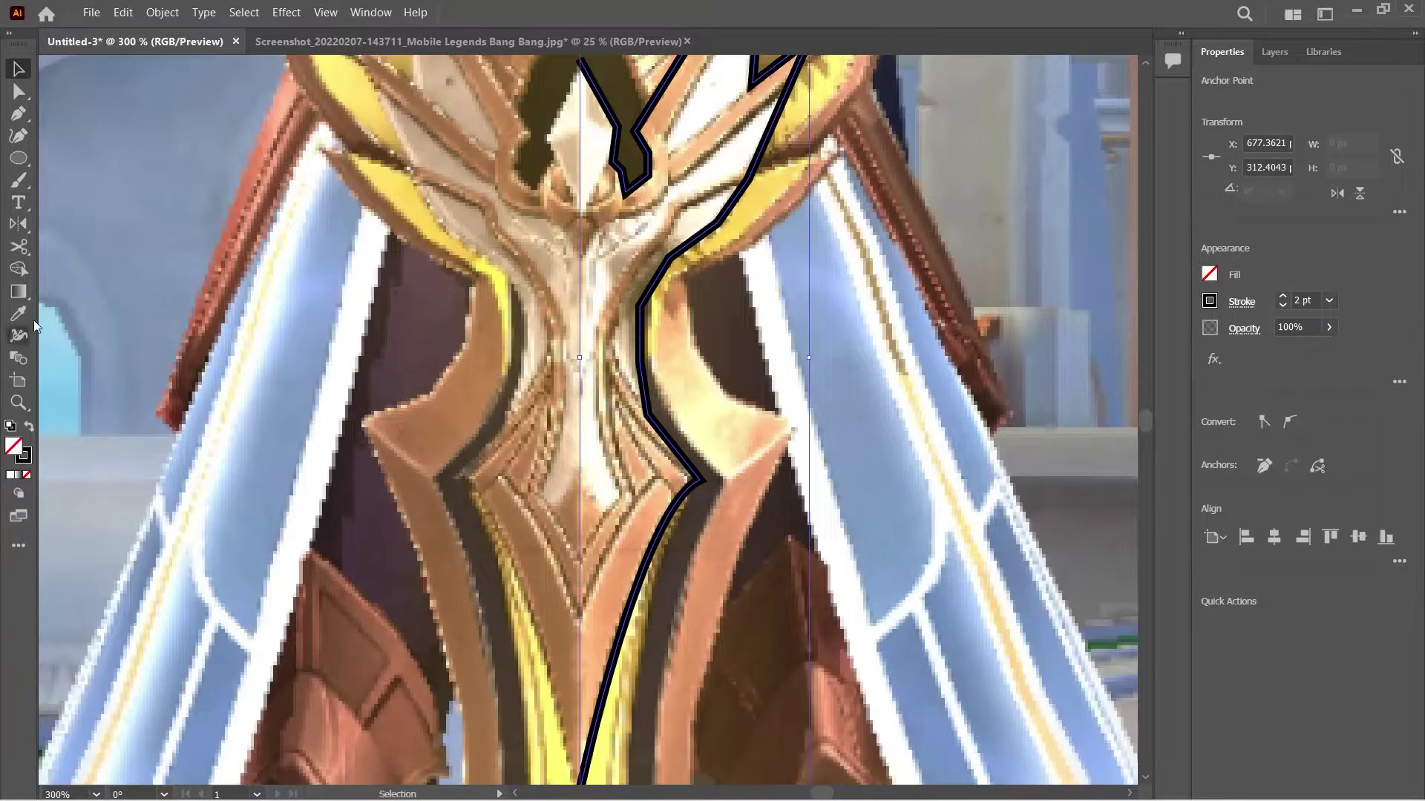
{"action": "key", "text": "o"}
{"action": "left_click", "coordinate": [580, 202], "text": "alt"}
{"action": "key", "text": "ctrl+minus"}
{"action": "left_click", "coordinate": [922, 522]}
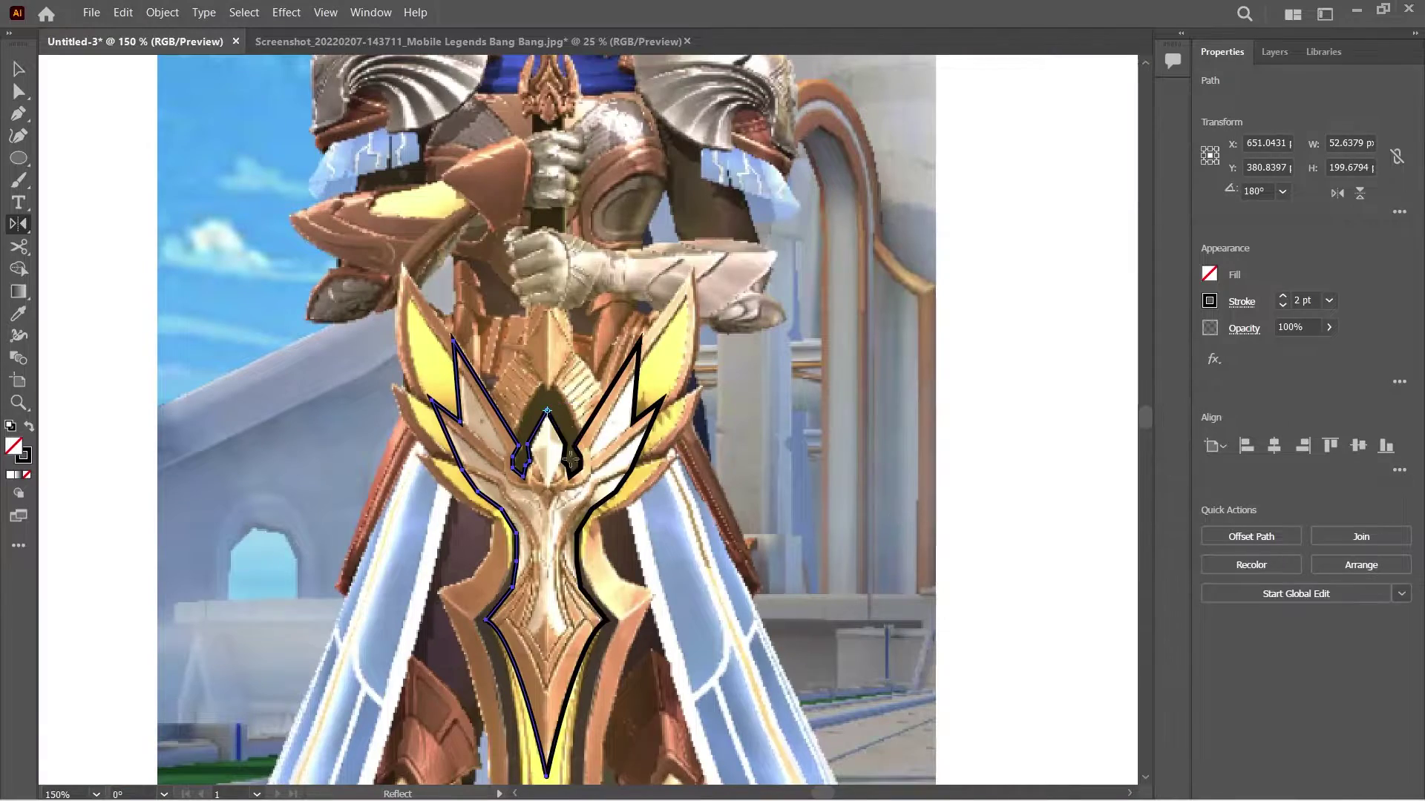
{"action": "key", "text": "v"}
{"action": "left_click", "coordinate": [162, 12]}
{"action": "left_click", "coordinate": [645, 452]}
Trace the lower left yellow feather from the guard's neck up to its tip and back to the central outline.
{"action": "scroll", "coordinate": [560, 544], "scroll_direction": "up", "scroll_amount": 3}
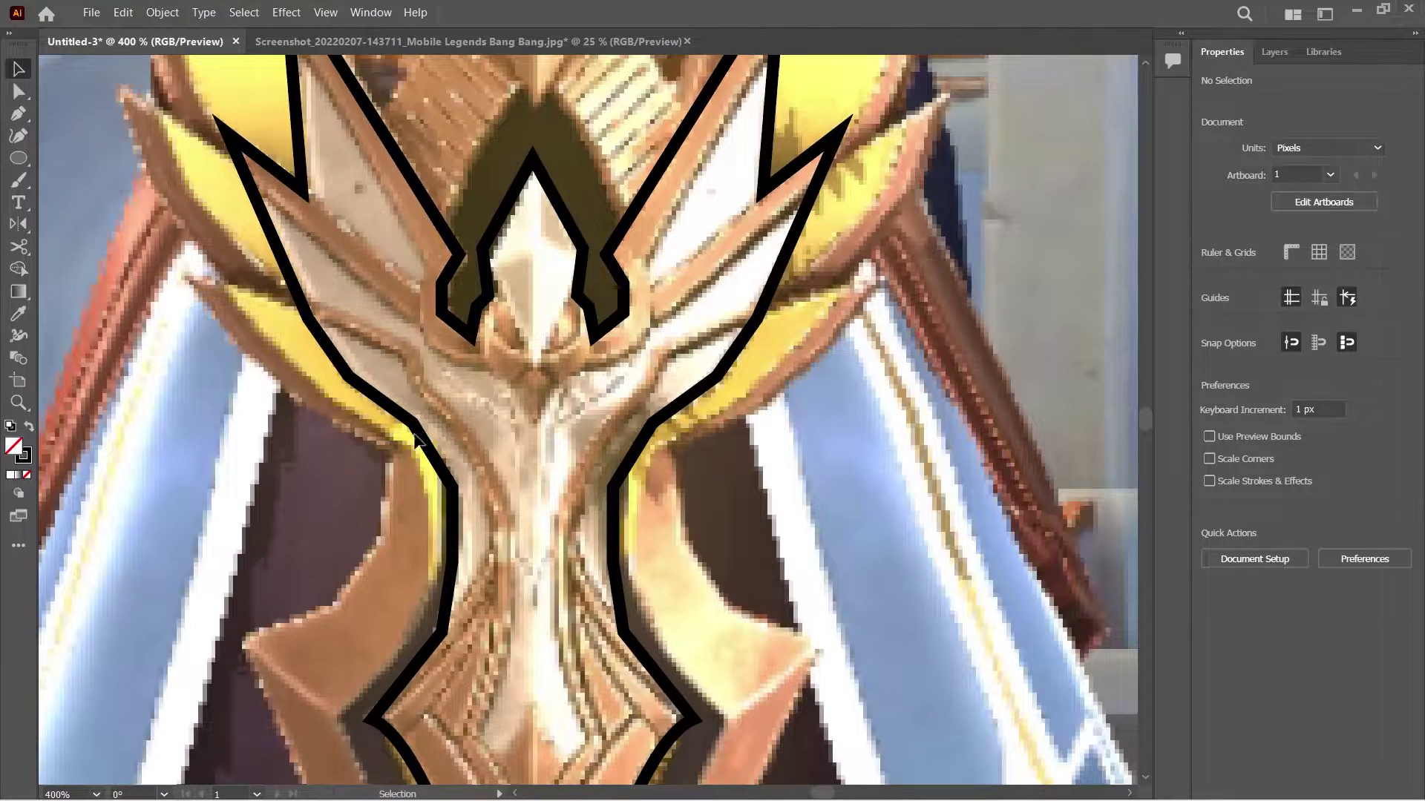
{"action": "key", "text": "p"}
{"action": "left_click_drag", "start_coordinate": [451, 555], "coordinate": [425, 595]}
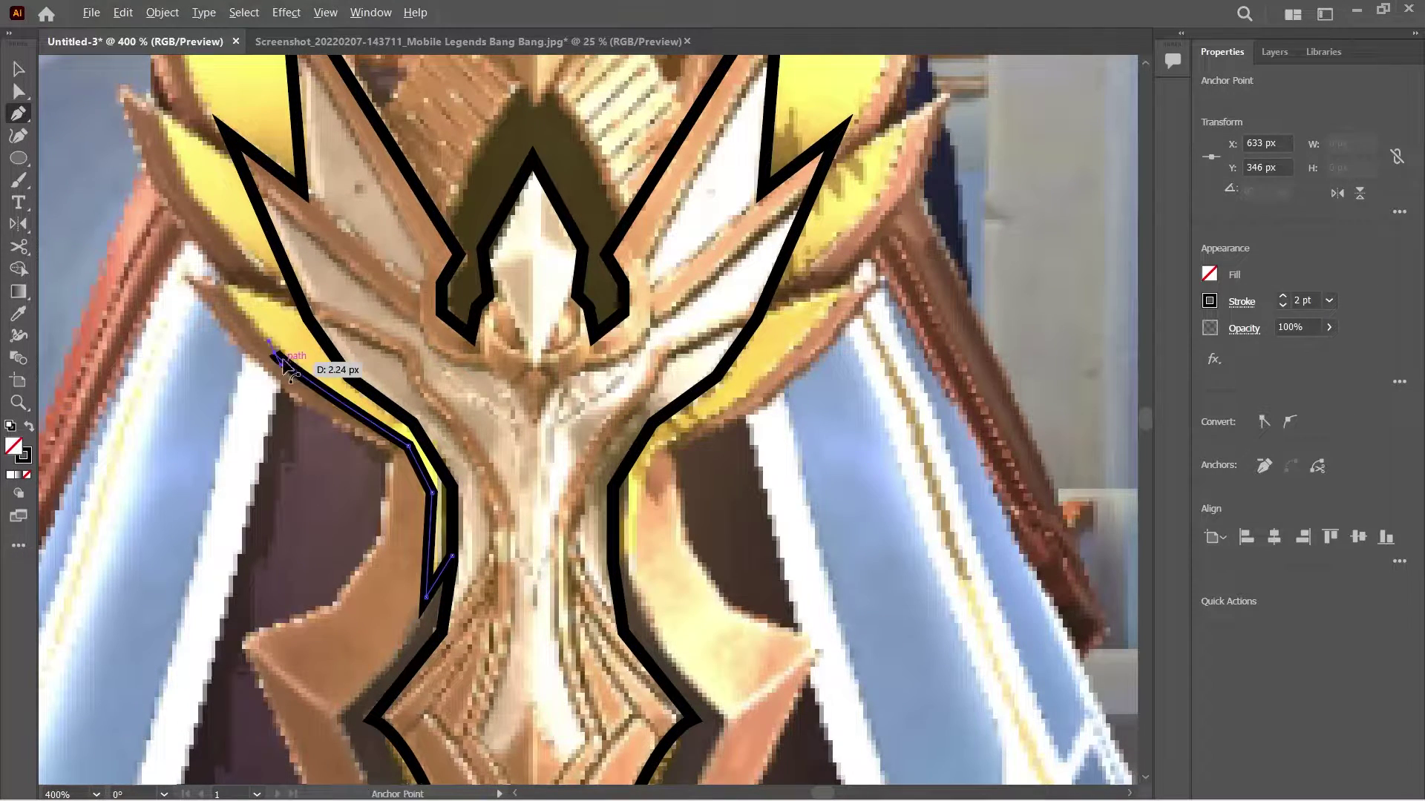
{"action": "scroll", "coordinate": [275, 359], "scroll_direction": "up", "scroll_amount": 3}
{"action": "scroll", "coordinate": [297, 371], "scroll_direction": "down", "scroll_amount": 5}
{"action": "left_click_drag", "start_coordinate": [305, 392], "coordinate": [299, 406]}
{"action": "scroll", "coordinate": [312, 398], "scroll_direction": "up", "scroll_amount": 5}
{"action": "scroll", "coordinate": [312, 415], "scroll_direction": "down", "scroll_amount": 3}
{"action": "key", "text": "ctrl+minus"}
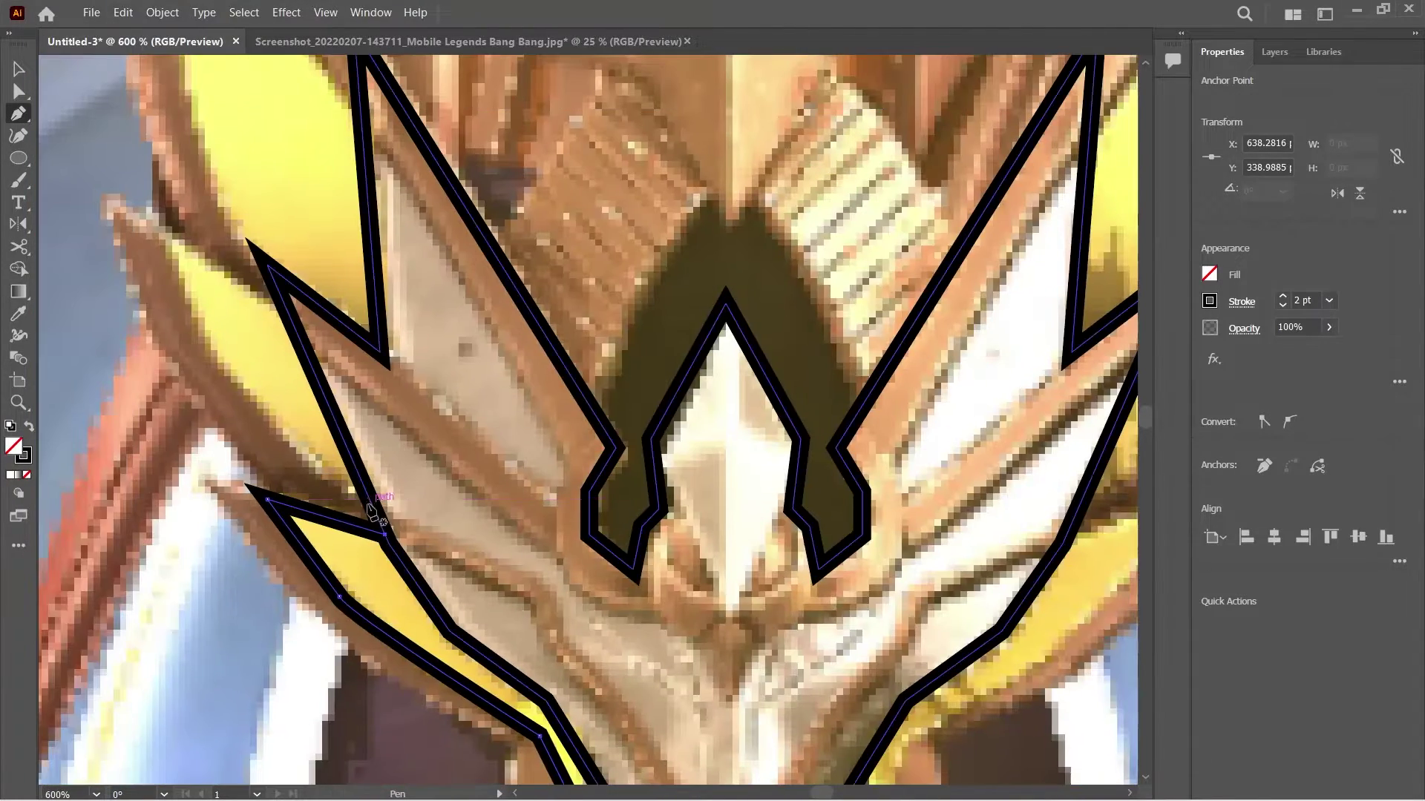
Trace the middle left yellow feather from its tip down its outer edge to the central outline.
{"action": "left_click", "coordinate": [164, 227]}
{"action": "left_click", "coordinate": [206, 349]}
{"action": "left_click", "coordinate": [312, 472]}
{"action": "left_click", "coordinate": [374, 512]}
{"action": "scroll", "coordinate": [382, 468], "scroll_direction": "up", "scroll_amount": 3}
{"action": "scroll", "coordinate": [382, 467], "scroll_direction": "left", "scroll_amount": 3}
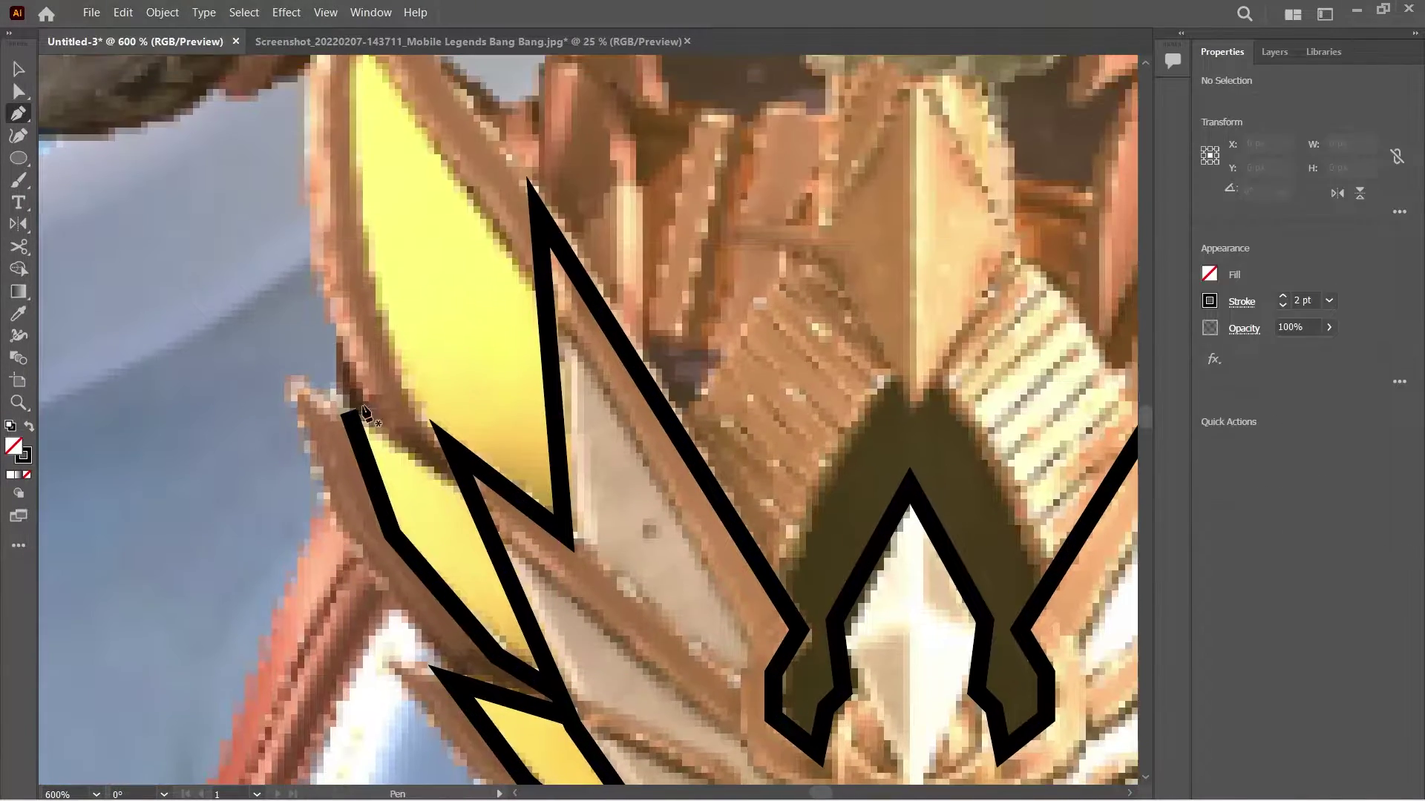
{"action": "left_click", "coordinate": [479, 507], "text": "ctrl"}
Trace the tall upper left yellow feather down its outer edge and along its inner edge to the central outline.
{"action": "scroll", "coordinate": [264, 484], "scroll_direction": "up", "scroll_amount": 3}
{"action": "left_click", "coordinate": [374, 198]}
{"action": "left_click", "coordinate": [373, 420]}
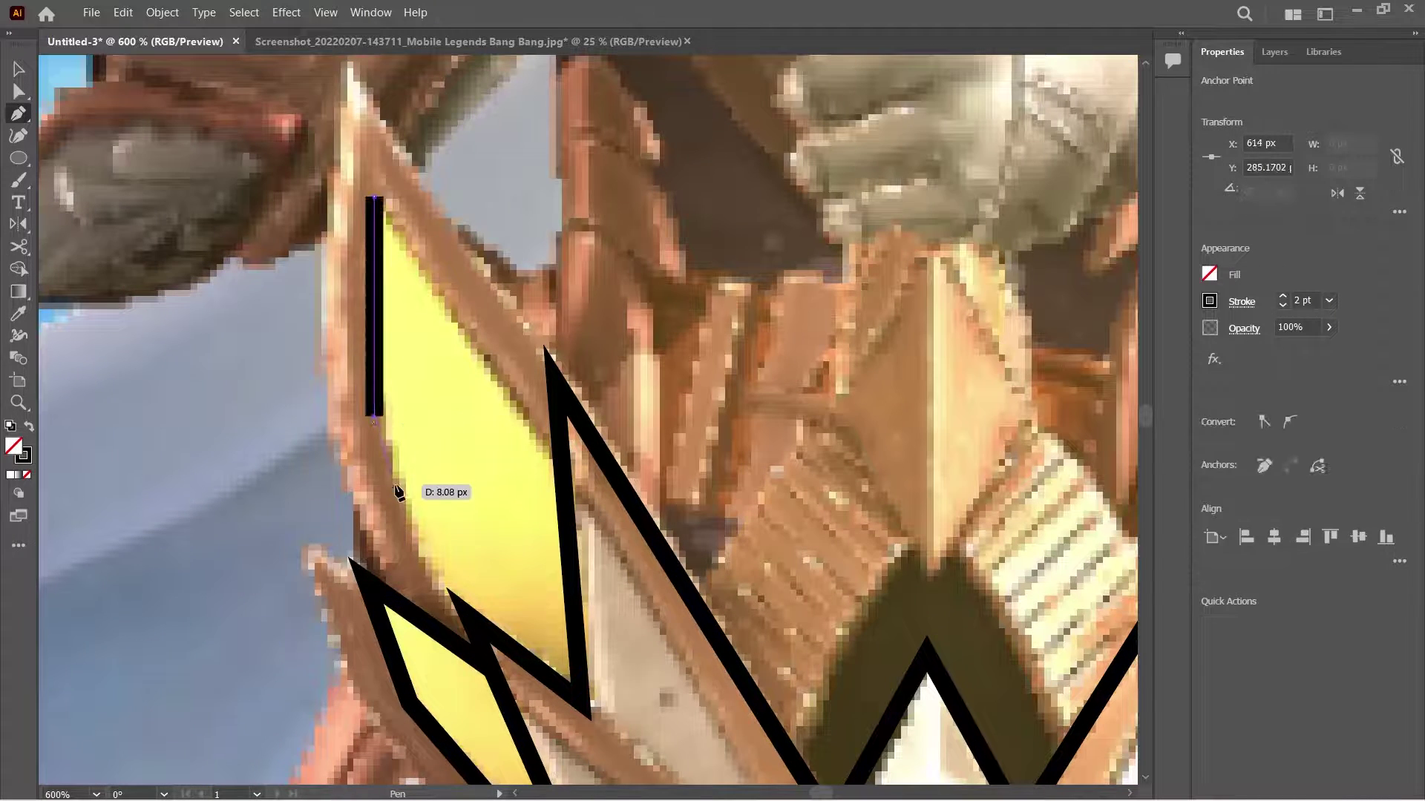
{"action": "scroll", "coordinate": [417, 540], "scroll_direction": "up", "scroll_amount": 2}
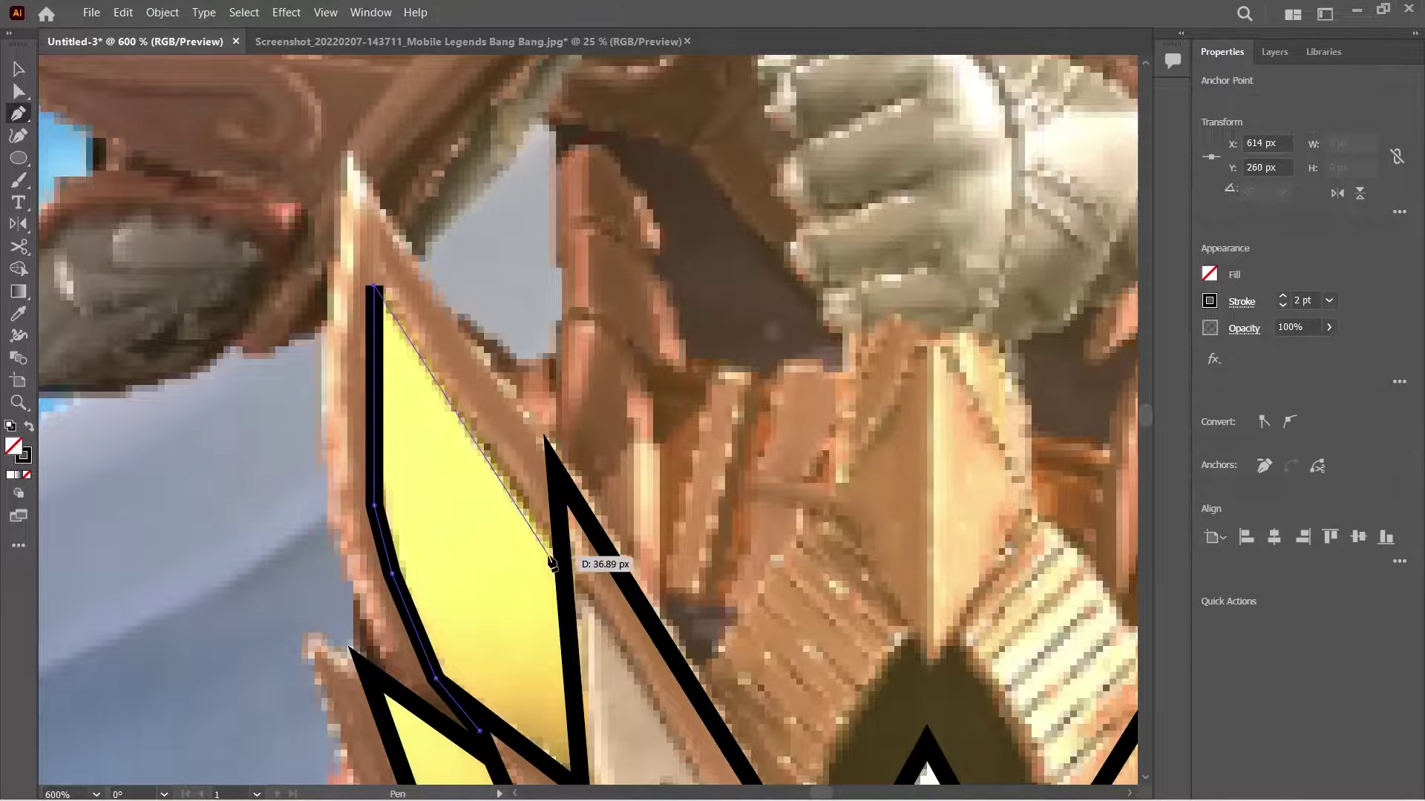
{"action": "left_click", "coordinate": [619, 469], "text": "ctrl"}
{"action": "key", "text": "v"}
{"action": "key", "text": "ctrl+minus"}
{"action": "key", "text": "ctrl+minus"}
{"action": "key", "text": "ctrl+minus"}
{"action": "key", "text": "ctrl+minus"}
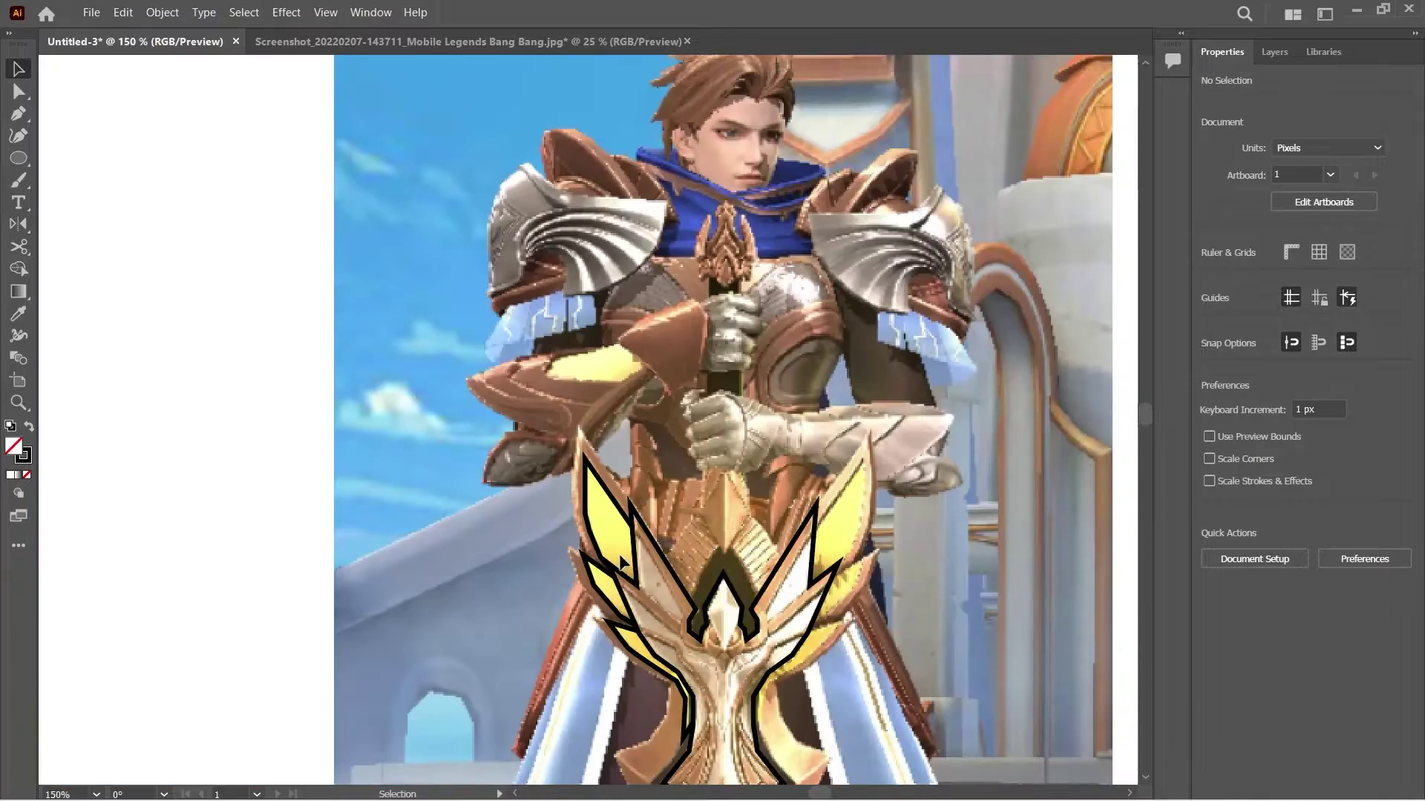
Create outward offset outlines around the three left yellow feather contours.
{"action": "left_click", "coordinate": [672, 598]}
{"action": "key", "text": "ctrl+plus"}
{"action": "key", "text": "ctrl+plus"}
{"action": "key", "text": "ctrl+plus"}
{"action": "scroll", "coordinate": [532, 429], "scroll_direction": "up", "scroll_amount": 2}
{"action": "left_click_drag", "start_coordinate": [407, 236], "coordinate": [368, 248]}
{"action": "scroll", "coordinate": [549, 469], "scroll_direction": "down", "scroll_amount": 3}
{"action": "scroll", "coordinate": [549, 469], "scroll_direction": "up", "scroll_amount": 4}
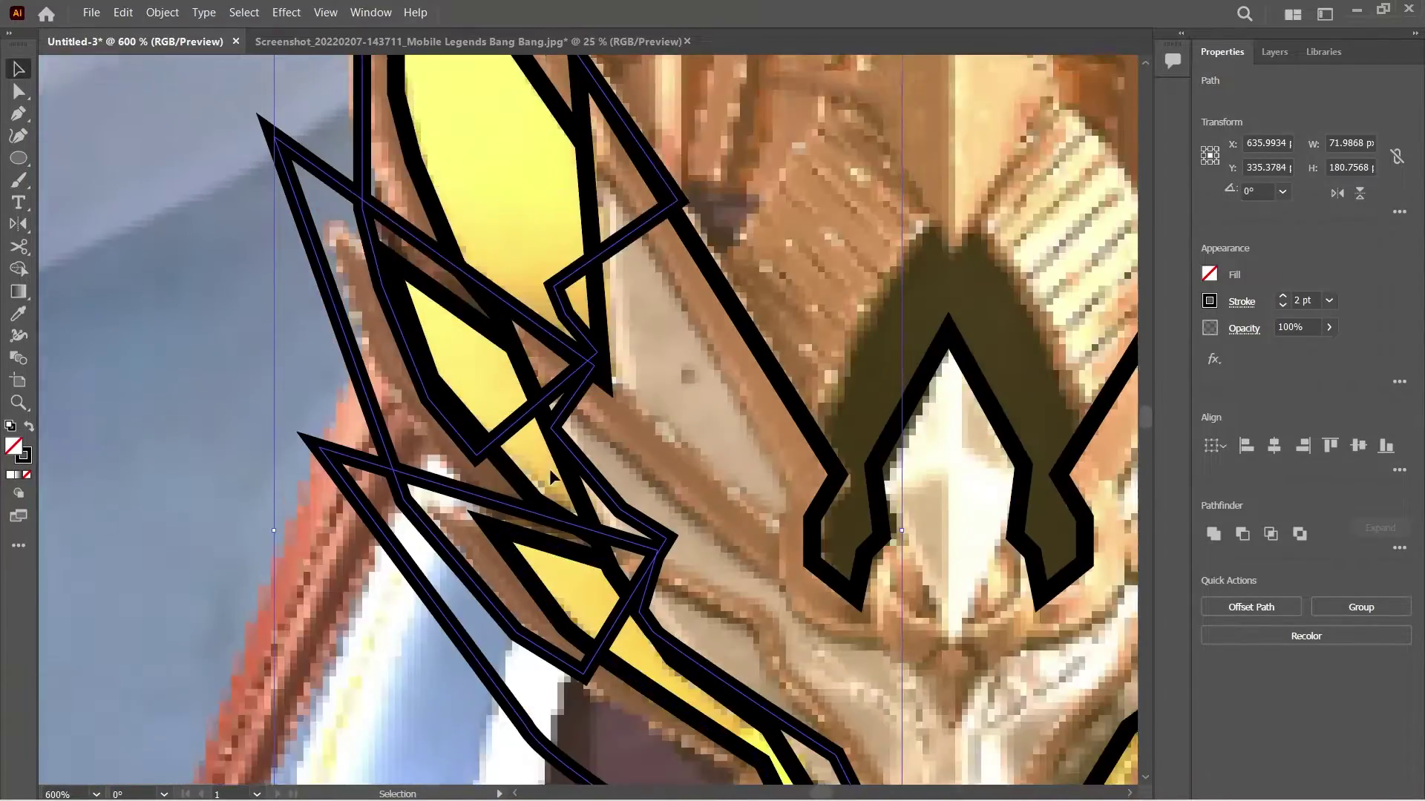
Trim the overlapping offset outline segments at the bases of the left feathers with Shape Builder.
{"action": "key", "text": "shift+m"}
{"action": "scroll", "coordinate": [275, 243], "scroll_direction": "down", "scroll_amount": 1}
{"action": "scroll", "coordinate": [774, 393], "scroll_direction": "down", "scroll_amount": 3}
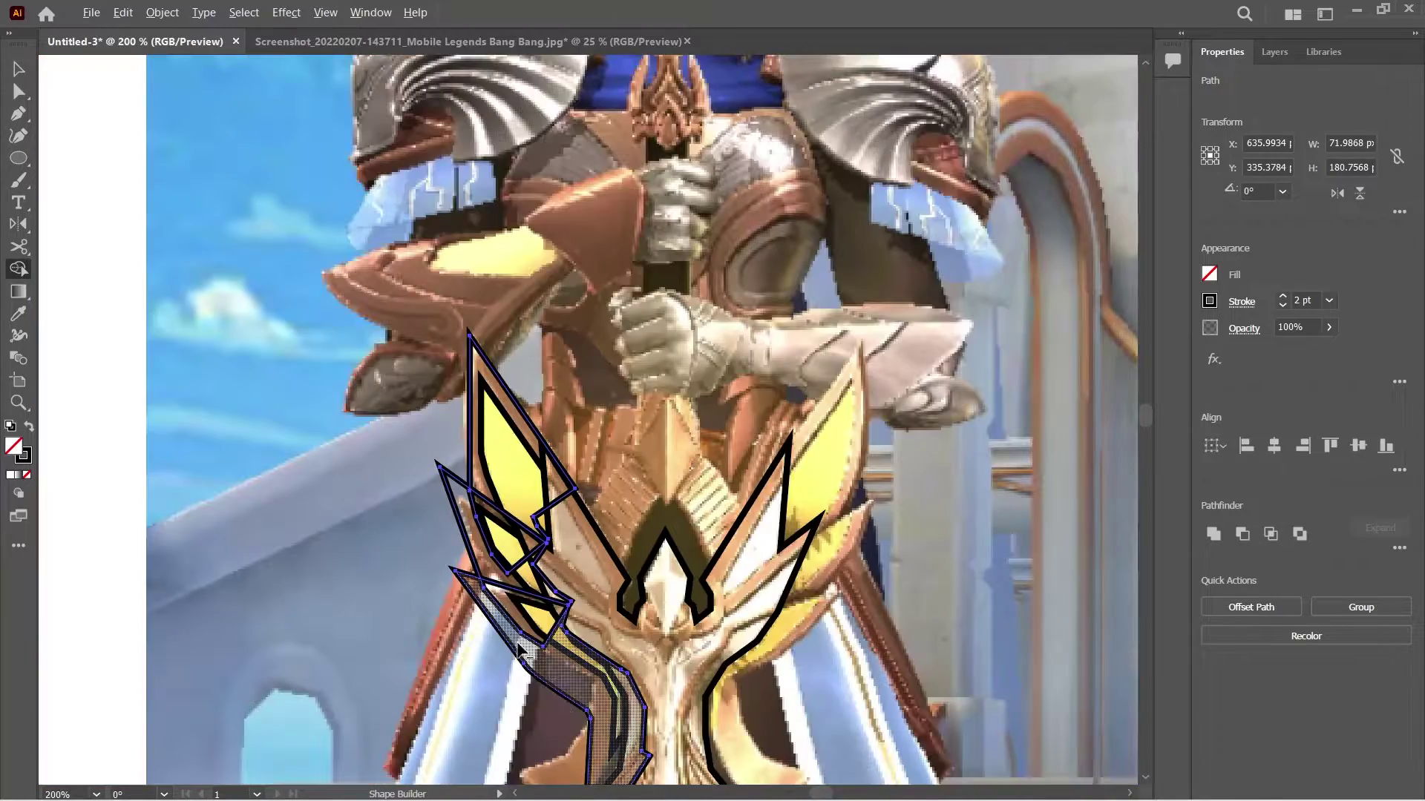
{"action": "scroll", "coordinate": [503, 701], "scroll_direction": "up", "scroll_amount": 2}
{"action": "scroll", "coordinate": [566, 463], "scroll_direction": "down", "scroll_amount": 1}
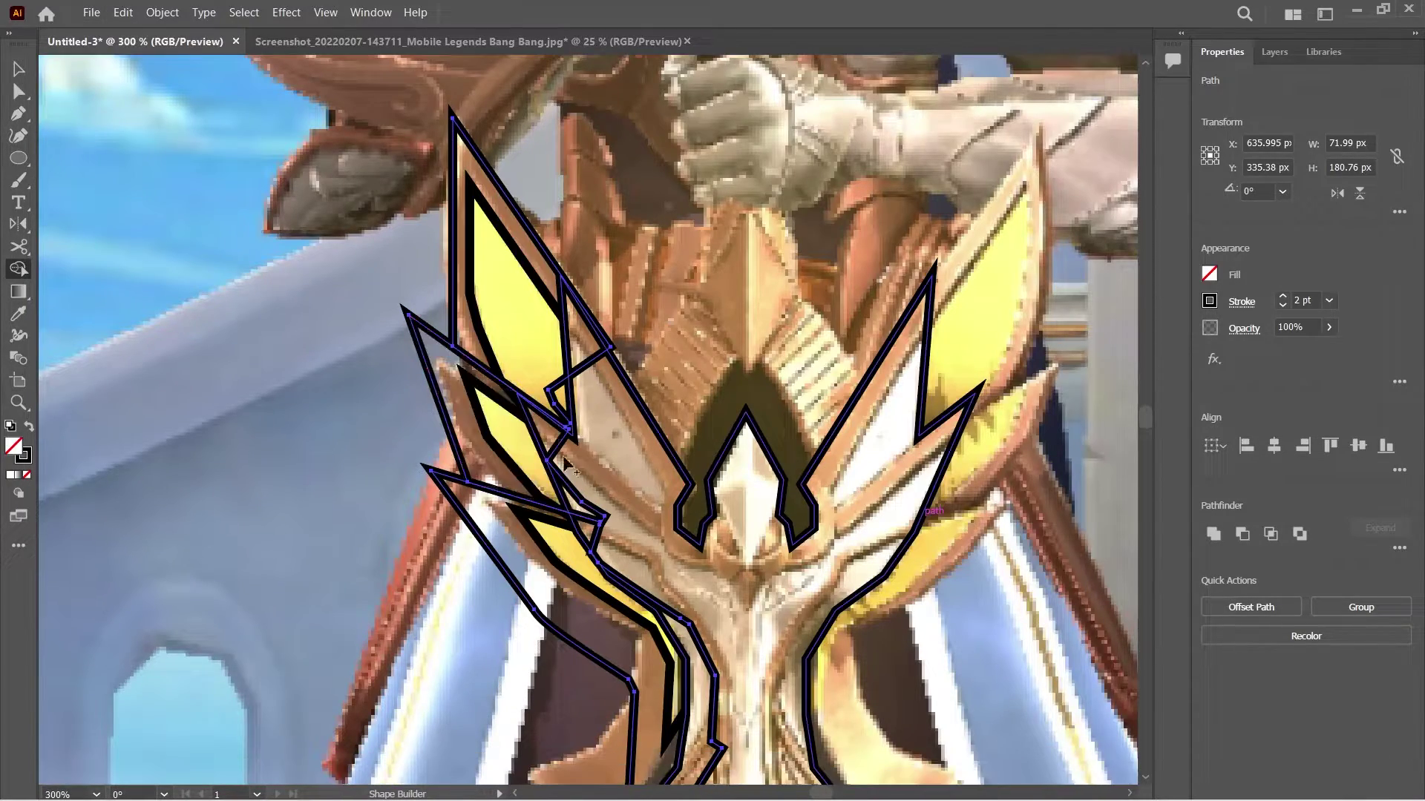
{"action": "left_click_drag", "start_coordinate": [842, 742], "coordinate": [413, 118]}
{"action": "scroll", "coordinate": [594, 638], "scroll_direction": "down", "scroll_amount": 5}
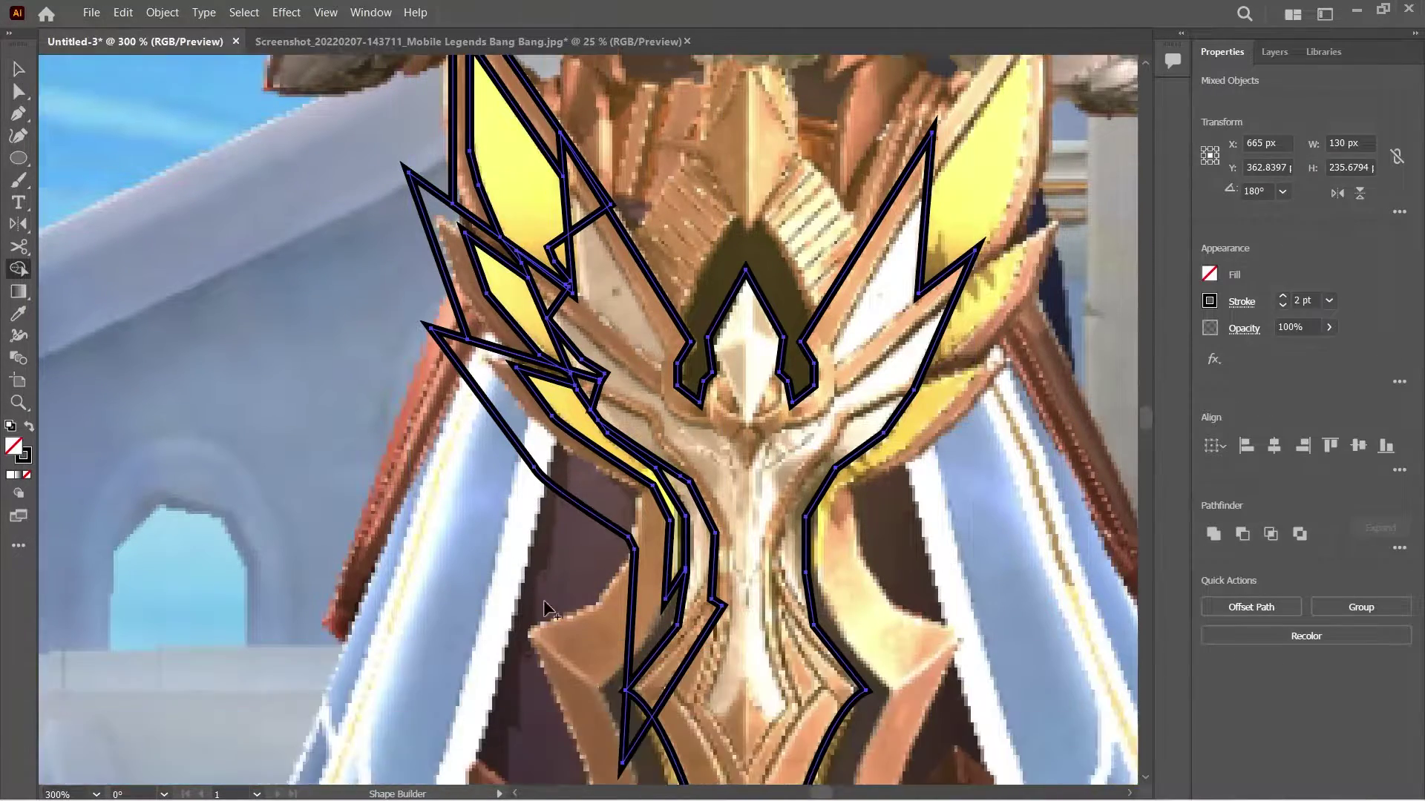
{"action": "scroll", "coordinate": [735, 547], "scroll_direction": "up", "scroll_amount": 1}
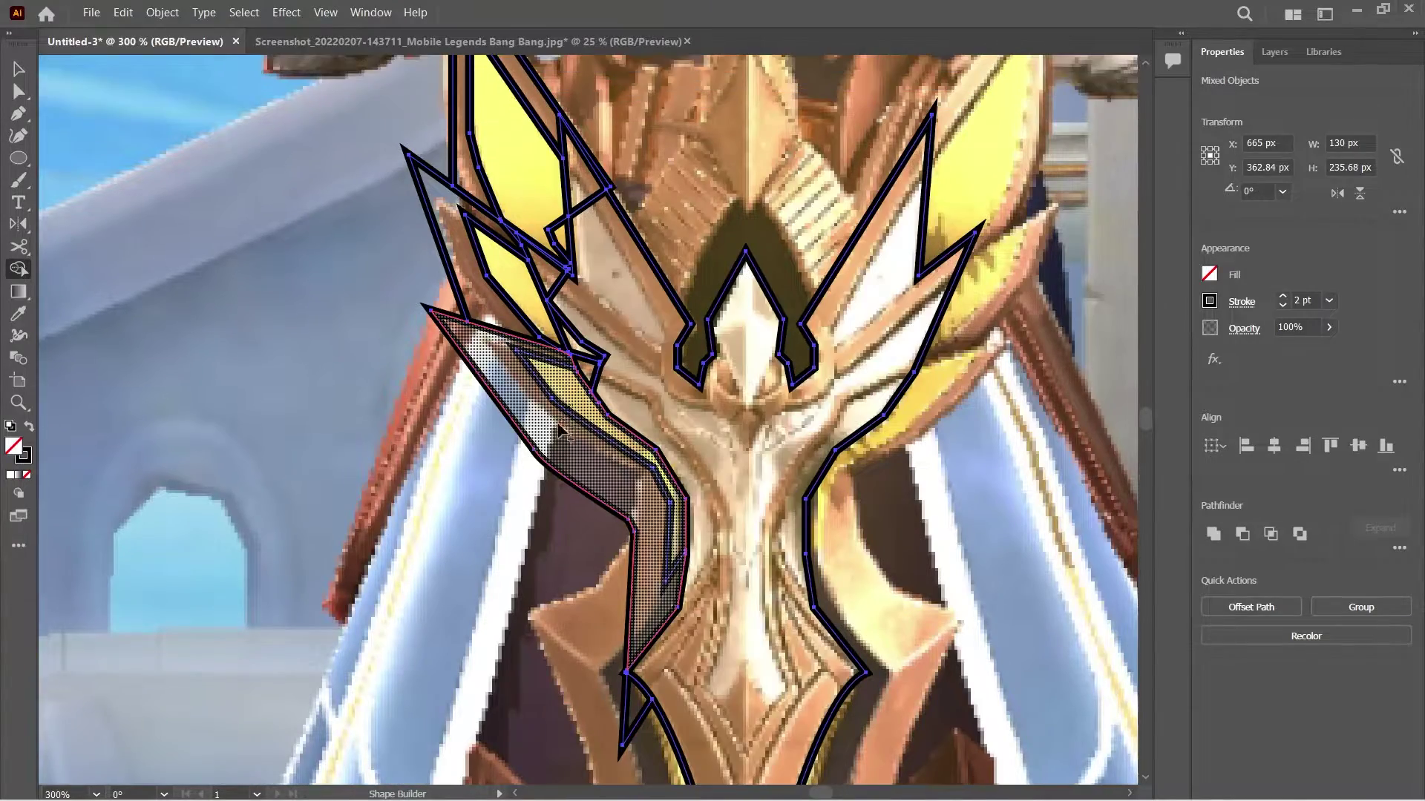
{"action": "scroll", "coordinate": [618, 466], "scroll_direction": "up", "scroll_amount": 2}
{"action": "scroll", "coordinate": [564, 490], "scroll_direction": "up", "scroll_amount": 2}
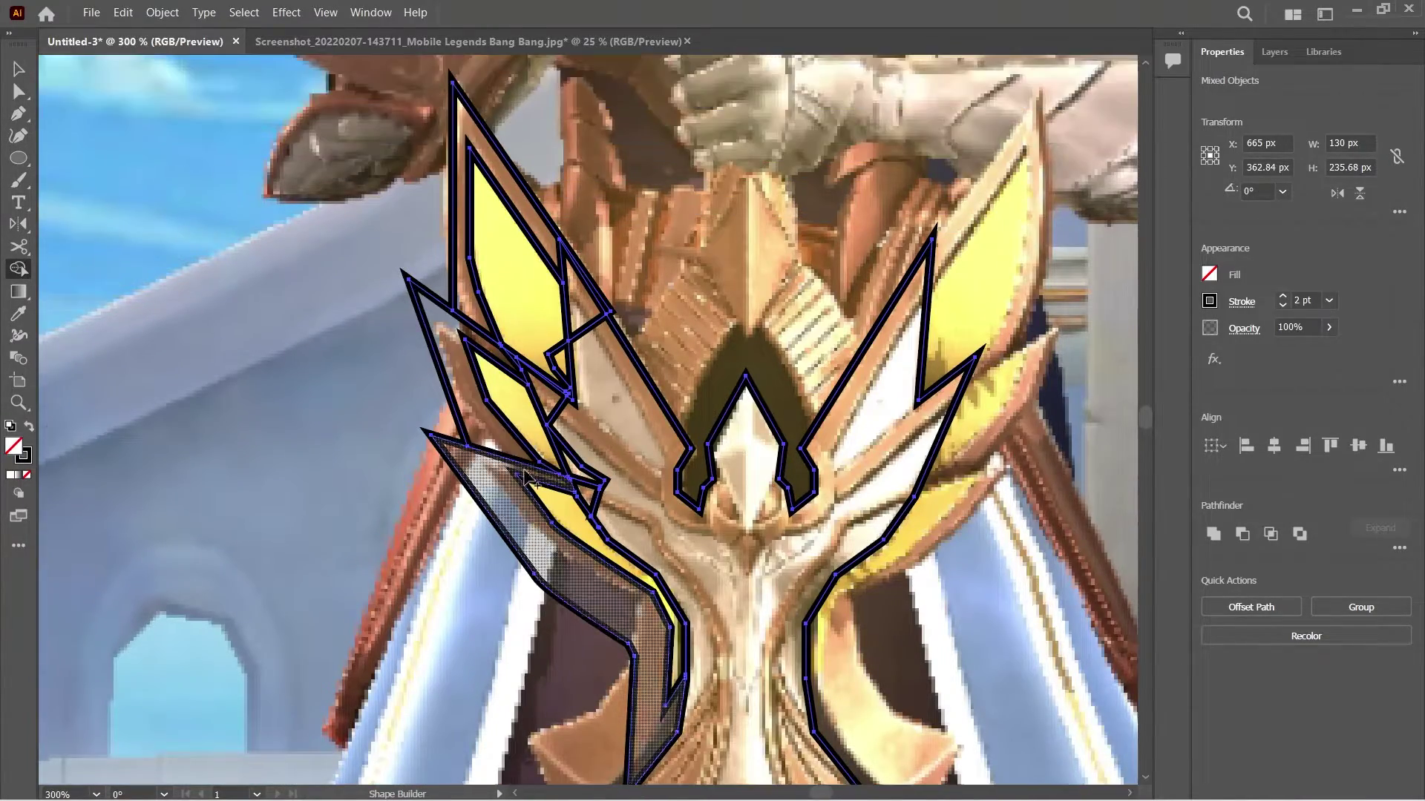
{"action": "scroll", "coordinate": [528, 518], "scroll_direction": "up", "scroll_amount": 1}
{"action": "scroll", "coordinate": [614, 445], "scroll_direction": "up", "scroll_amount": 1}
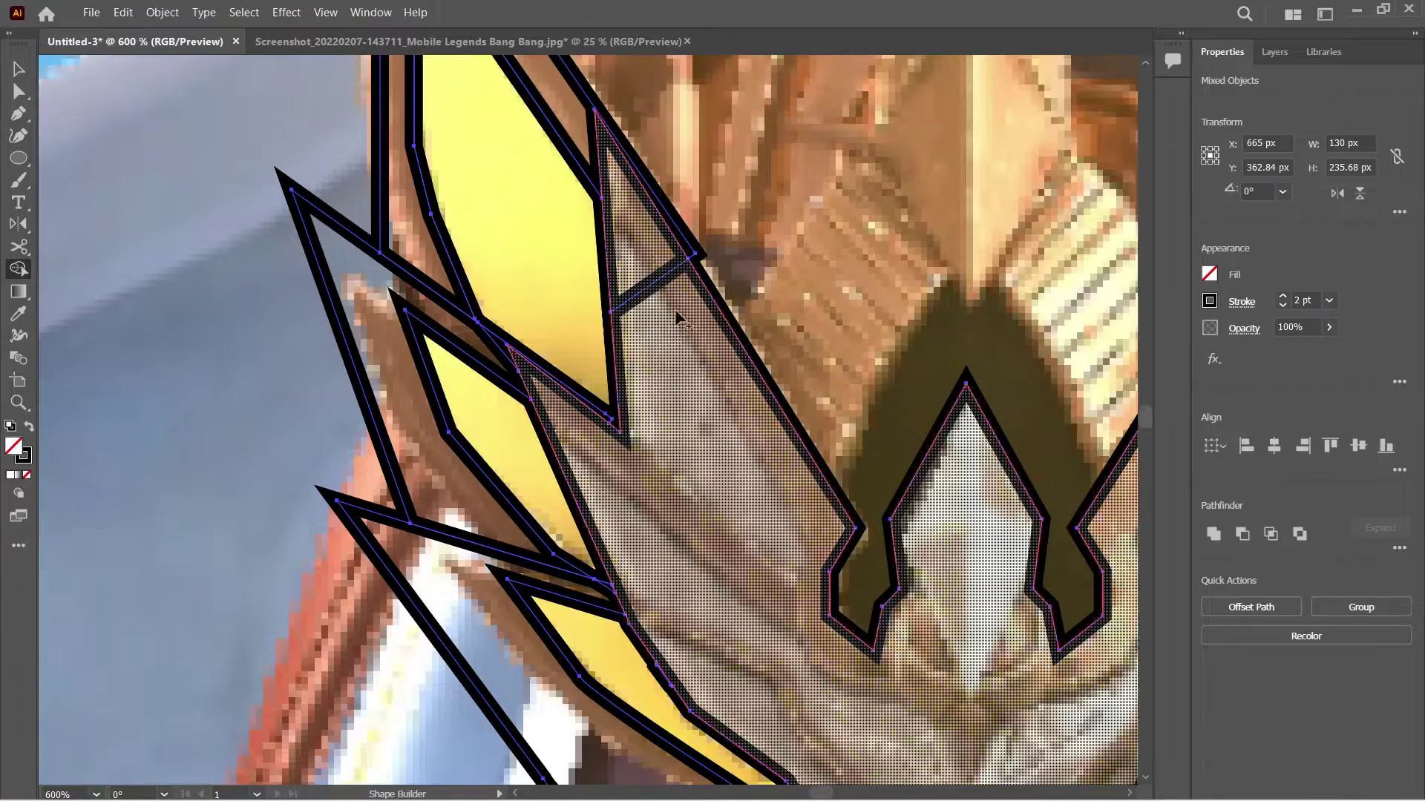
{"action": "scroll", "coordinate": [677, 315], "scroll_direction": "up", "scroll_amount": 3}
{"action": "scroll", "coordinate": [719, 675], "scroll_direction": "down", "scroll_amount": 4}
Scale down the lower left feather's offset outline and shift it closer around the yellow feather.
{"action": "key", "text": "v"}
{"action": "left_click", "coordinate": [318, 636]}
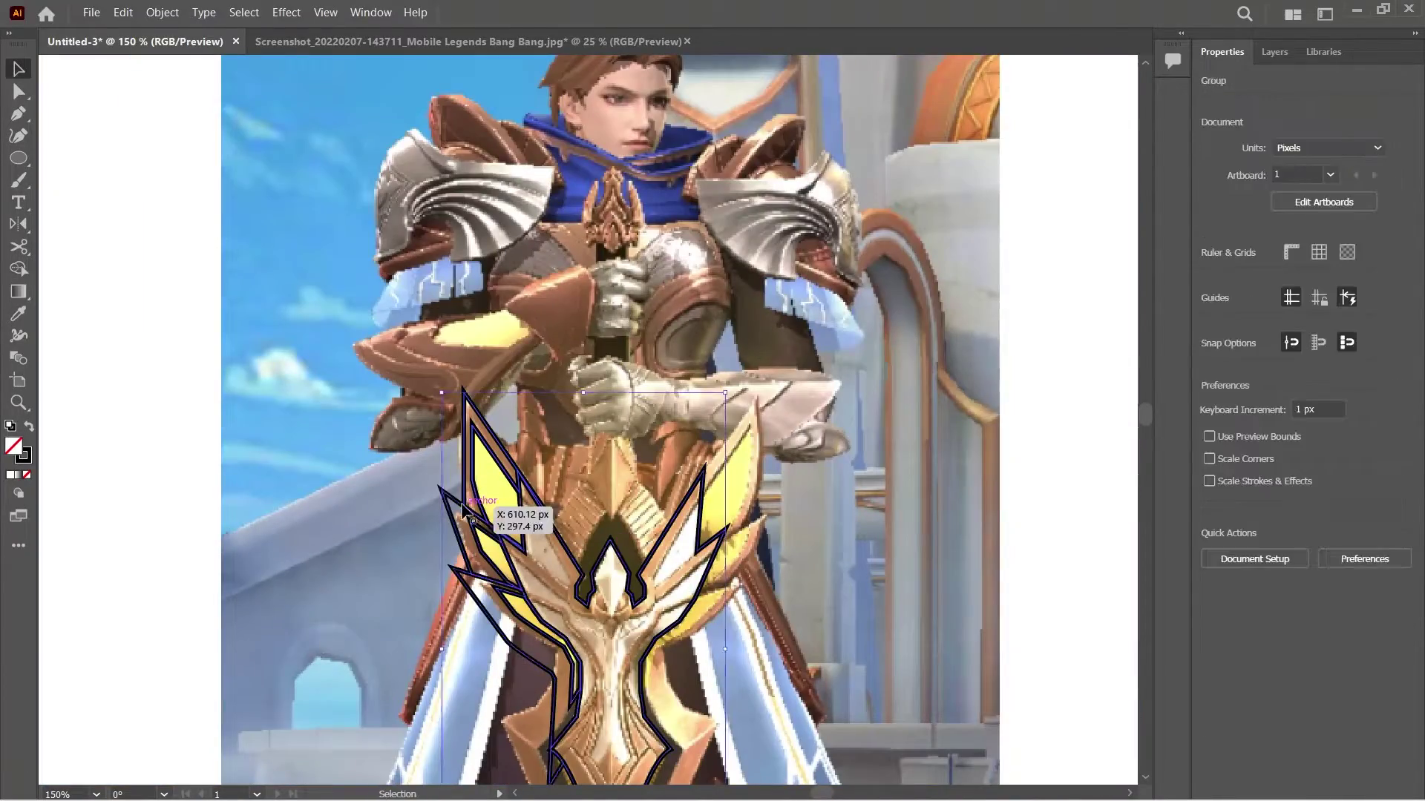
{"action": "left_click", "coordinate": [482, 512]}
{"action": "key", "text": "ctrl+shift+a"}
{"action": "scroll", "coordinate": [558, 682], "scroll_direction": "up", "scroll_amount": 4}
{"action": "left_click", "coordinate": [558, 682]}
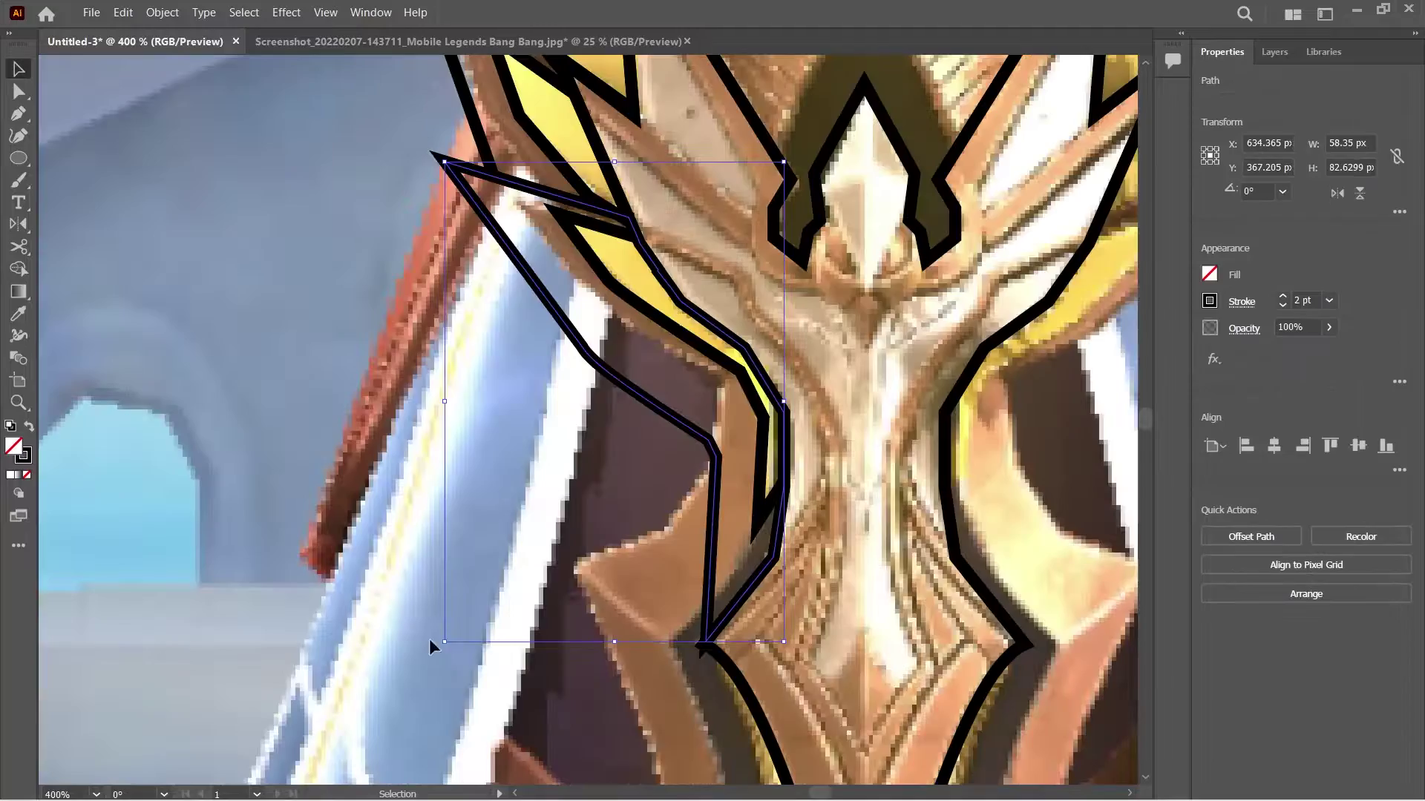
{"action": "left_click_drag", "start_coordinate": [711, 469], "coordinate": [713, 448]}
{"action": "mouse_move", "coordinate": [499, 620]}
{"action": "left_mouse_down"}
{"action": "mouse_move", "coordinate": [509, 598]}
{"action": "mouse_move", "coordinate": [514, 608]}
{"action": "left_mouse_up"}
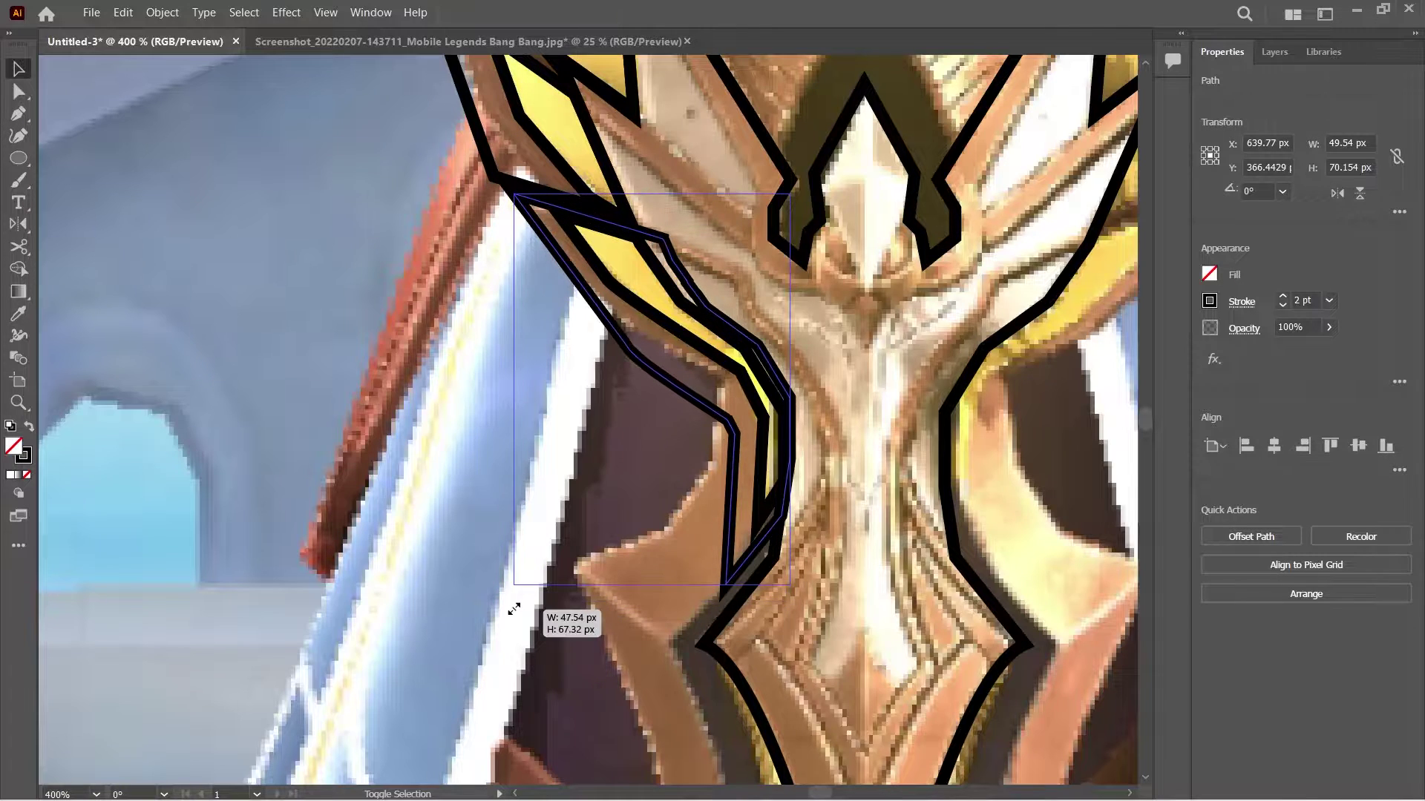
Delete the lower left offset outline's anchor points along the inner edge and neck, keeping only its upper outer edge.
{"action": "scroll", "coordinate": [731, 582], "scroll_direction": "up", "scroll_amount": 4}
{"action": "left_click", "coordinate": [716, 547]}
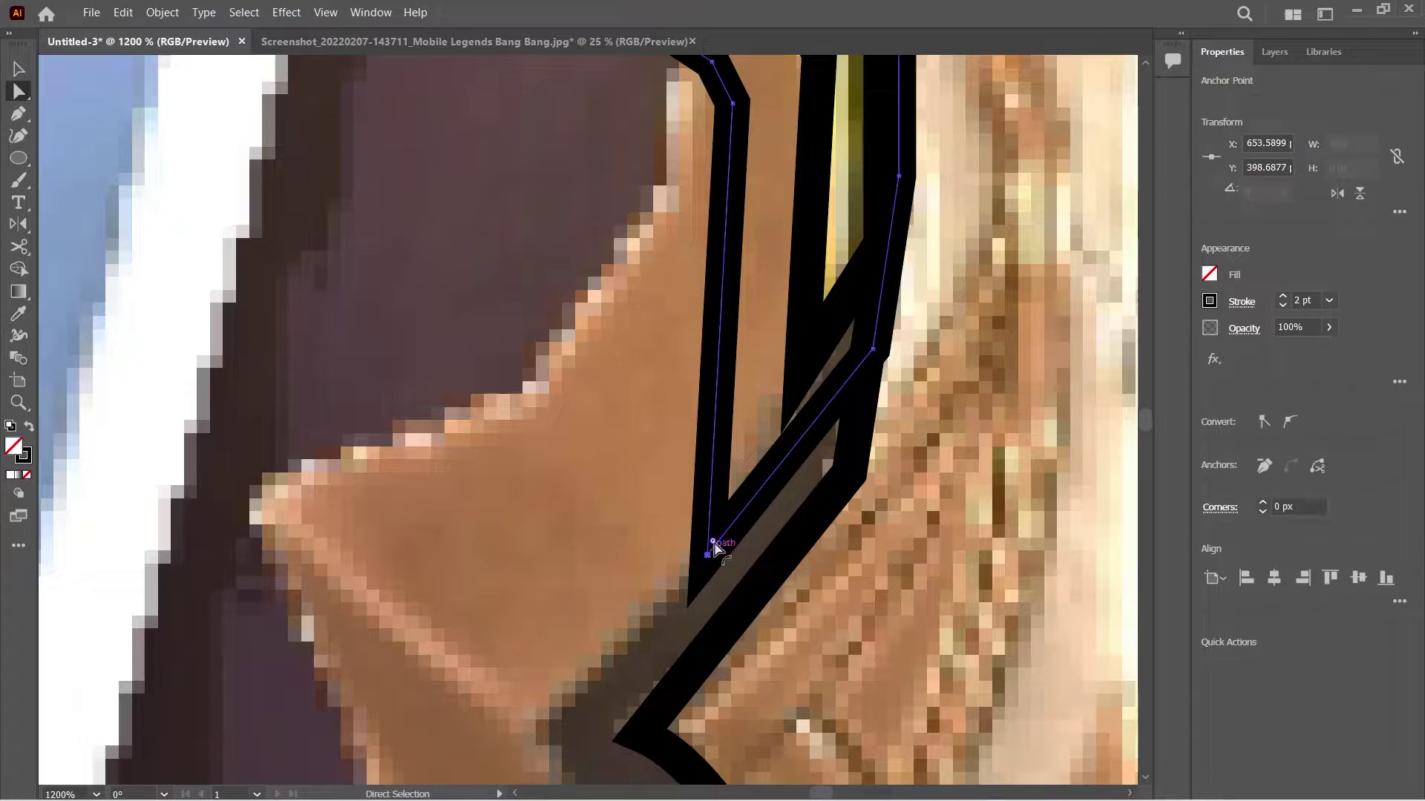
{"action": "scroll", "coordinate": [779, 470], "scroll_direction": "up", "scroll_amount": 10}
{"action": "scroll", "coordinate": [547, 258], "scroll_direction": "up", "scroll_amount": 1}
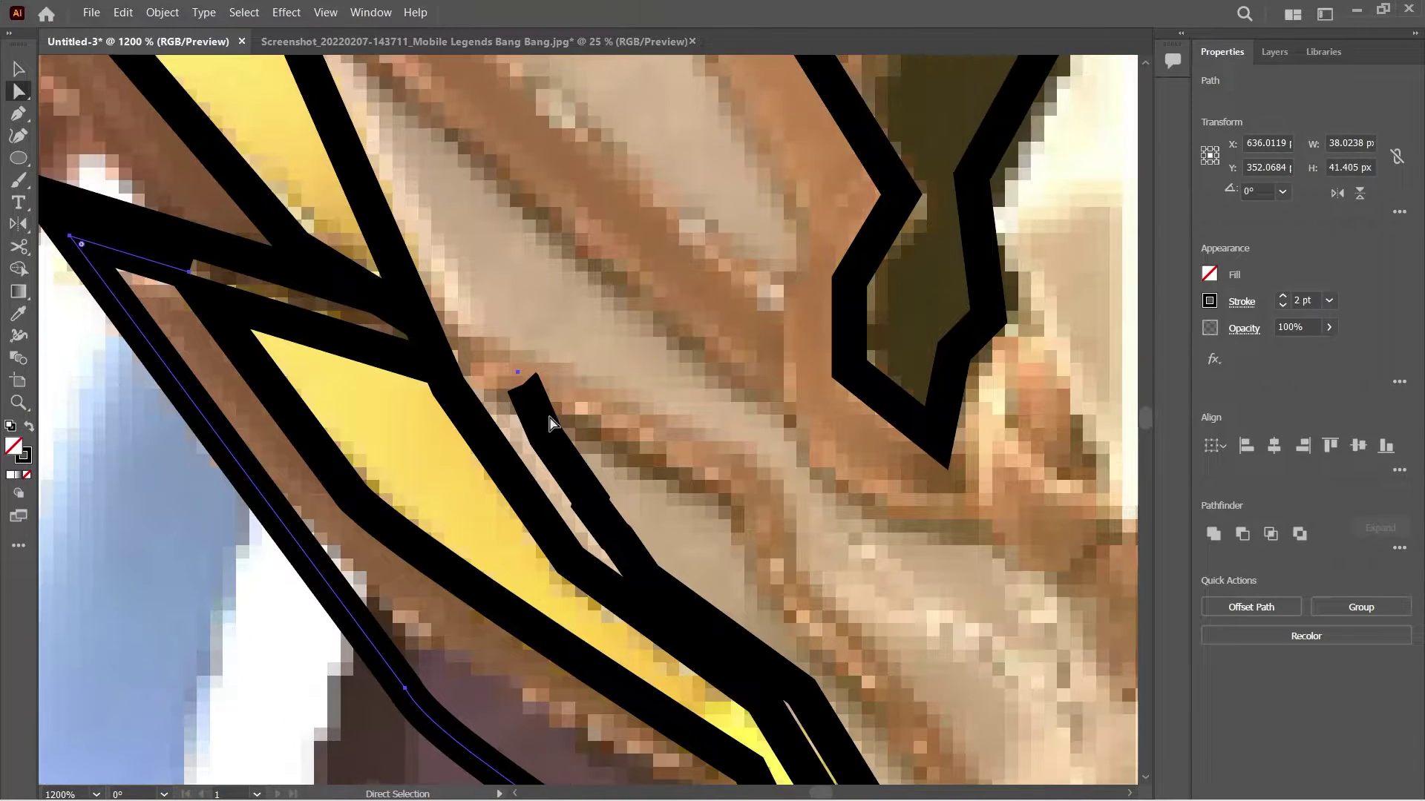
{"action": "left_click_drag", "start_coordinate": [549, 415], "coordinate": [553, 410]}
{"action": "key", "text": "ctrl+z"}
{"action": "key", "text": "ctrl+z"}
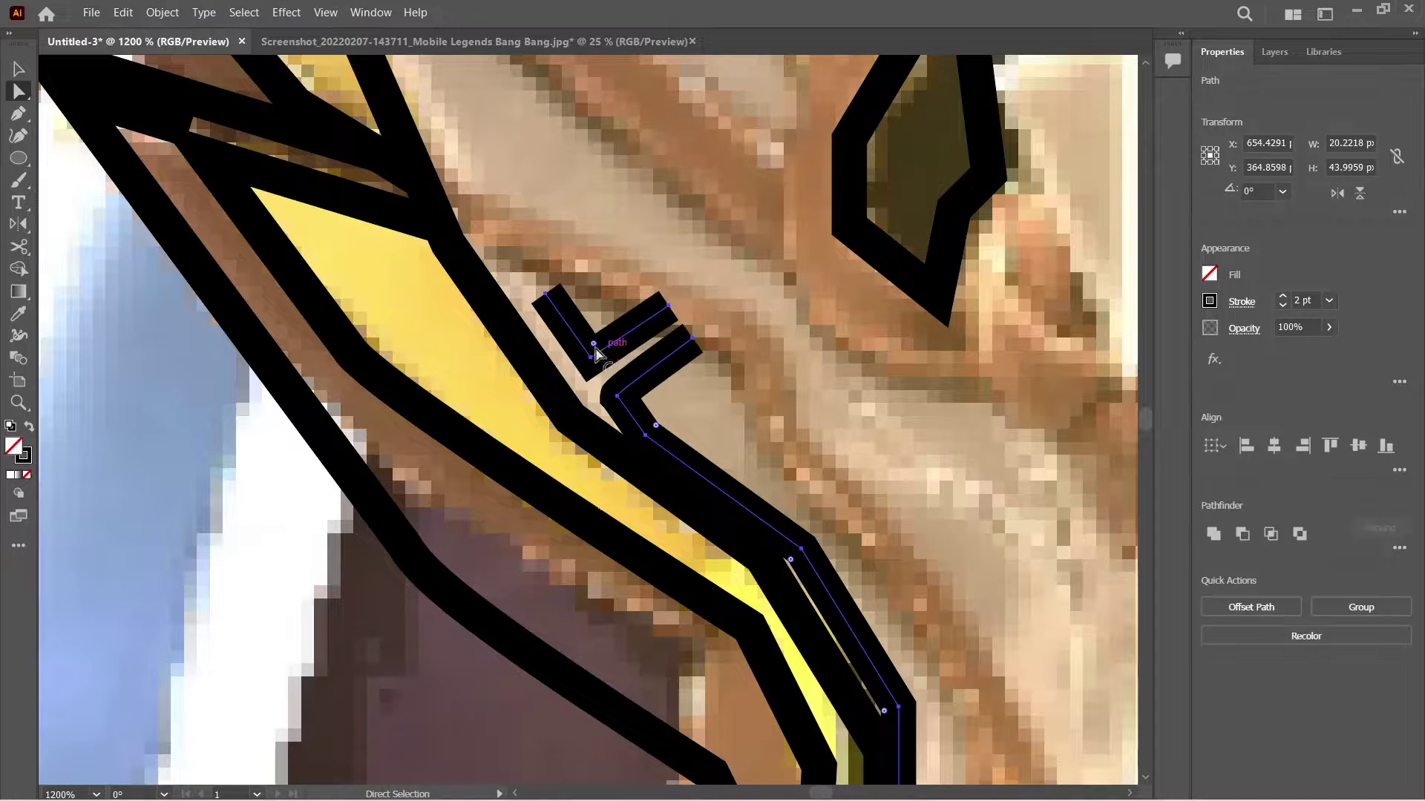
{"action": "scroll", "coordinate": [731, 702], "scroll_direction": "down", "scroll_amount": 3}
{"action": "left_click_drag", "start_coordinate": [695, 540], "coordinate": [695, 539]}
{"action": "scroll", "coordinate": [695, 539], "scroll_direction": "down", "scroll_amount": 4}
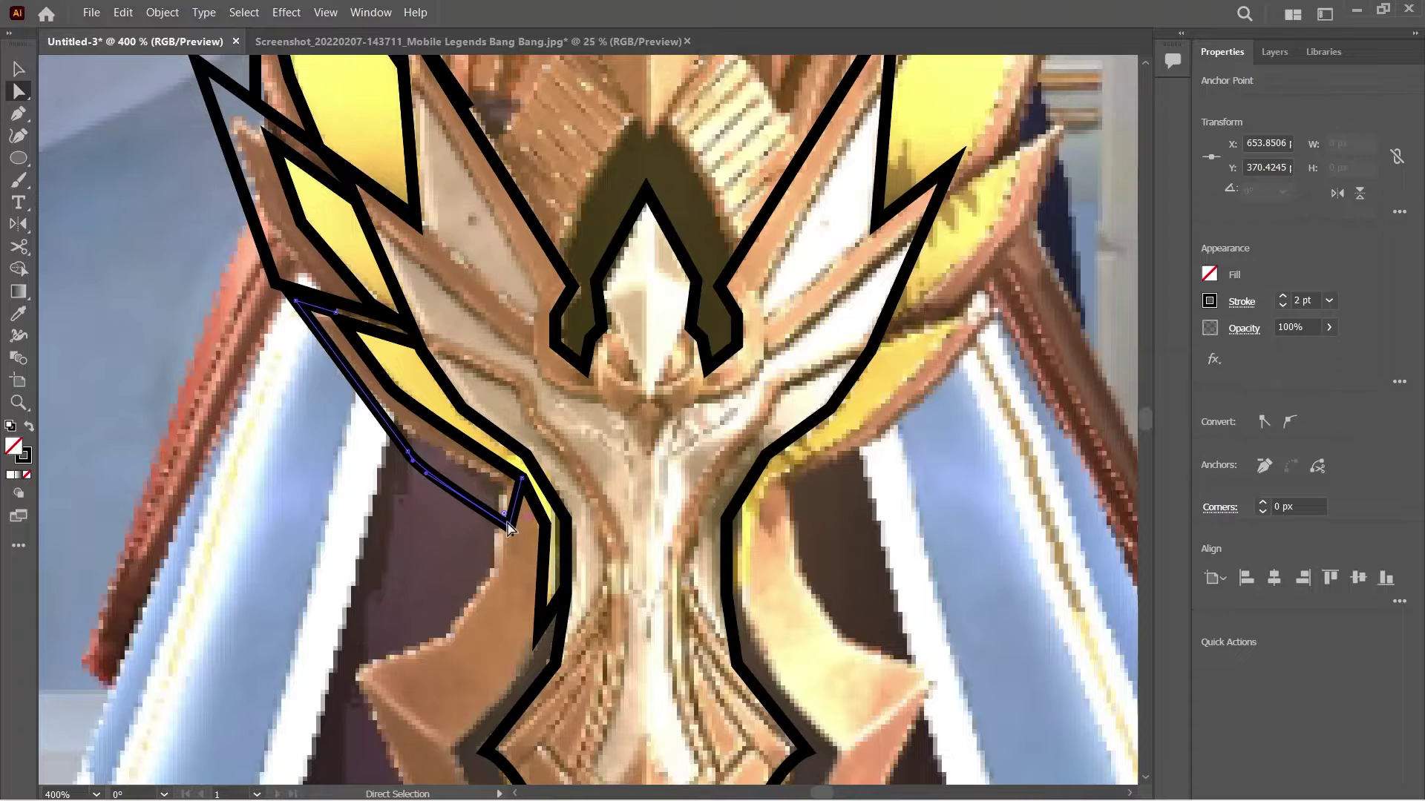
{"action": "key", "text": "Delete"}
{"action": "left_click_drag", "start_coordinate": [393, 449], "coordinate": [393, 448]}
Draw a new outer edge with the Pen tool from the lower left feather's neck up to the remaining outline.
{"action": "key", "text": "p"}
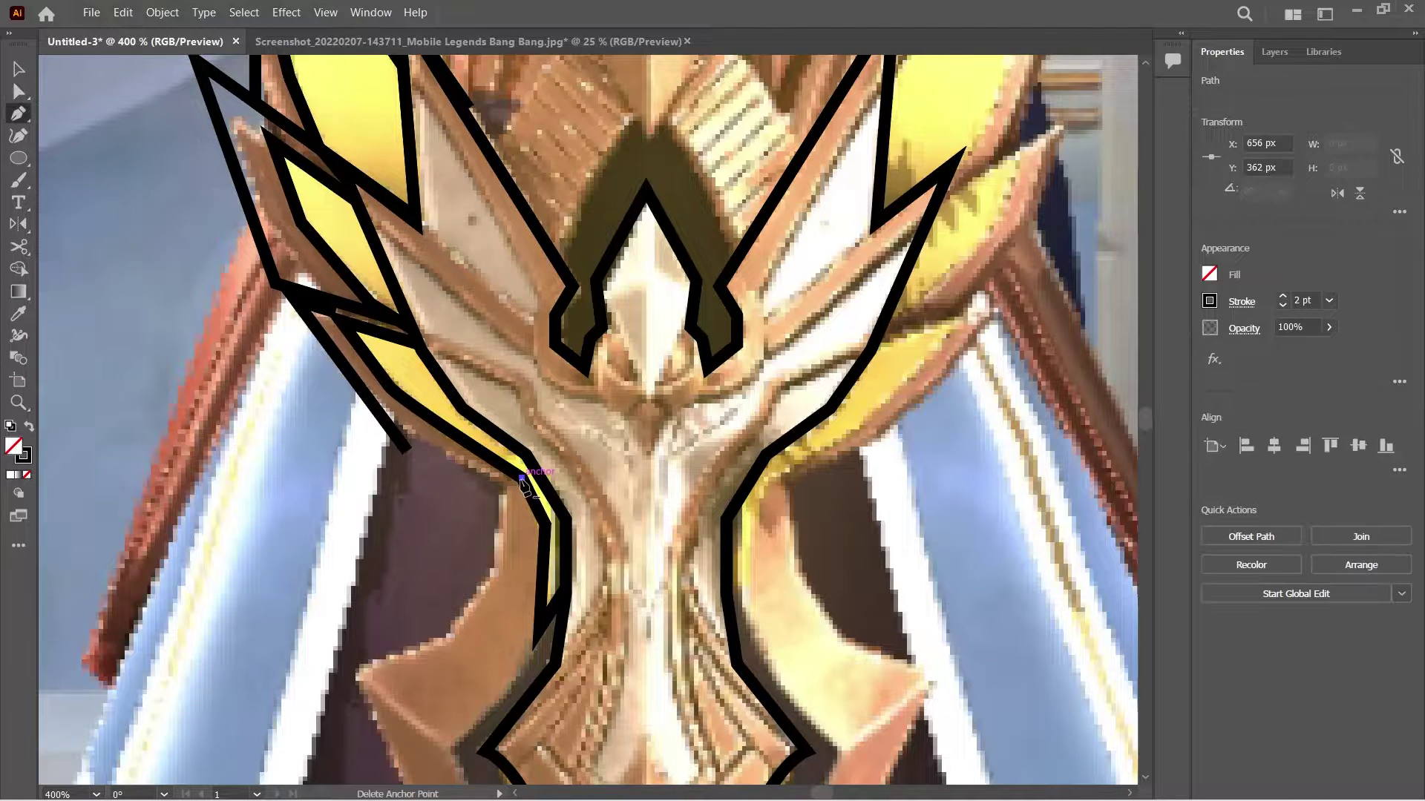
{"action": "left_click_drag", "start_coordinate": [501, 499], "coordinate": [495, 493]}
{"action": "left_click_drag", "start_coordinate": [407, 449], "coordinate": [388, 431]}
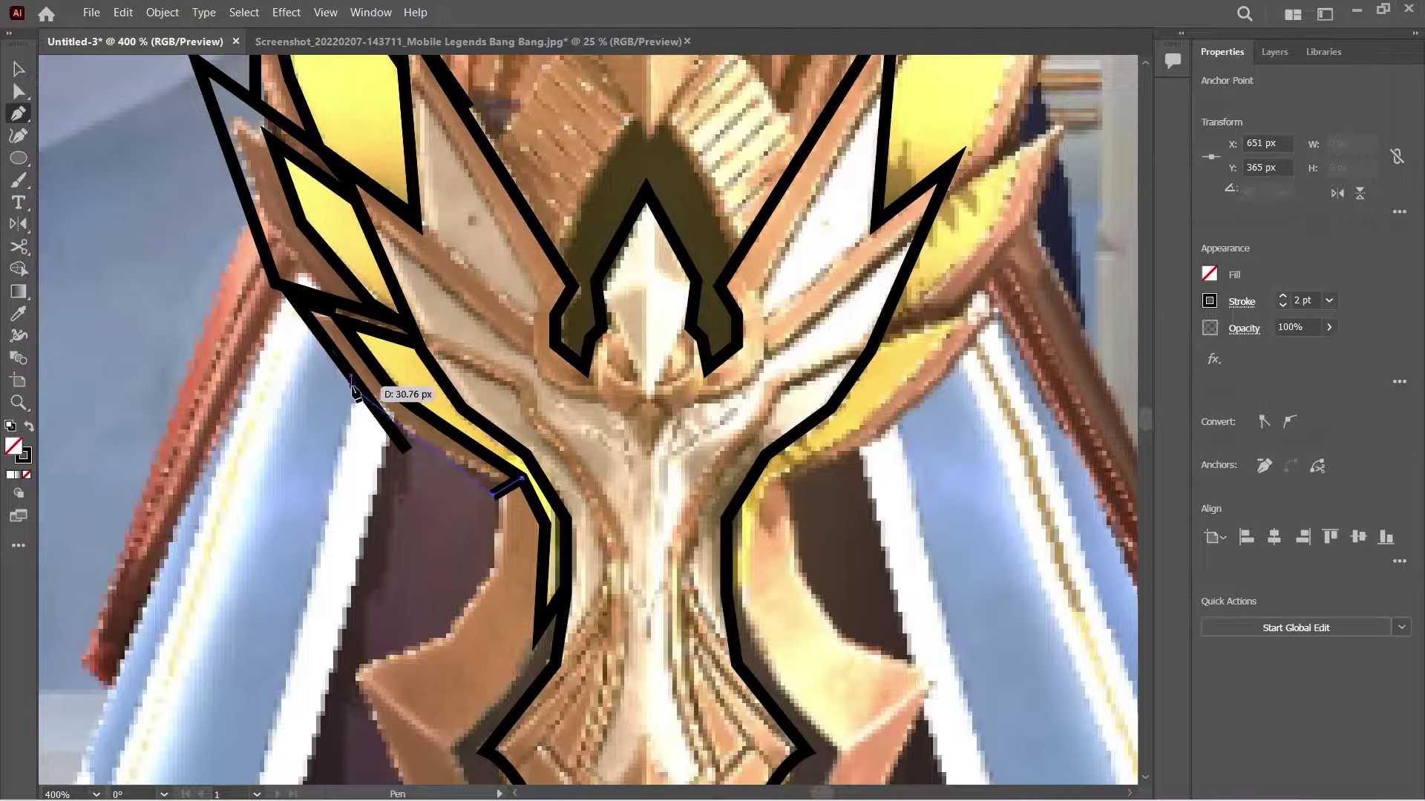
{"action": "left_click", "coordinate": [579, 534]}
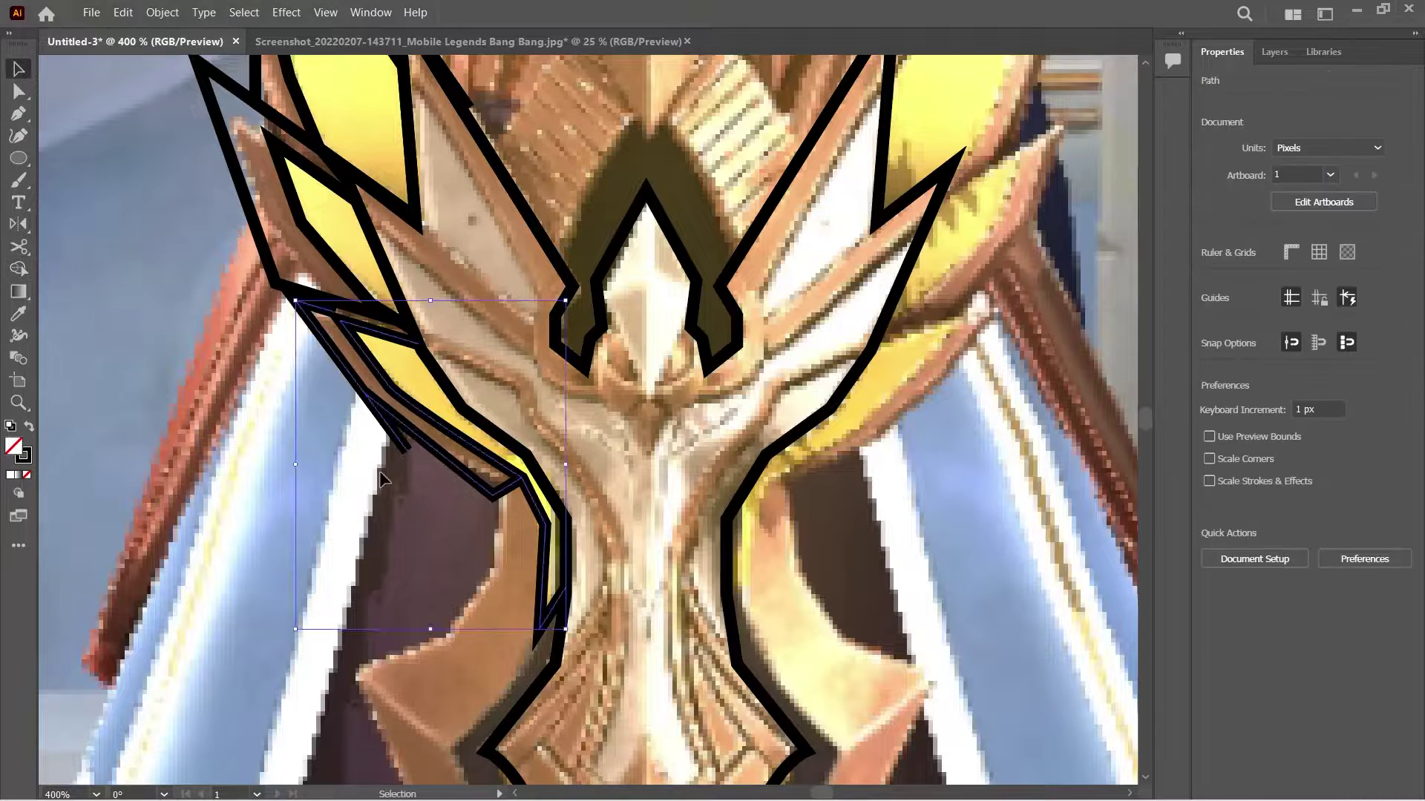
Shorten the upper outline to meet the new edge and combine both into one outer contour for the lower left feather.
{"action": "left_click", "coordinate": [512, 486], "text": "shift"}
{"action": "key", "text": "ctrl+="}
{"action": "key", "text": "ctrl+="}
{"action": "key", "text": "ctrl+="}
{"action": "scroll", "coordinate": [405, 423], "scroll_direction": "up", "scroll_amount": 1}
{"action": "key", "text": "v"}
{"action": "left_click_drag", "start_coordinate": [111, 104], "coordinate": [409, 512]}
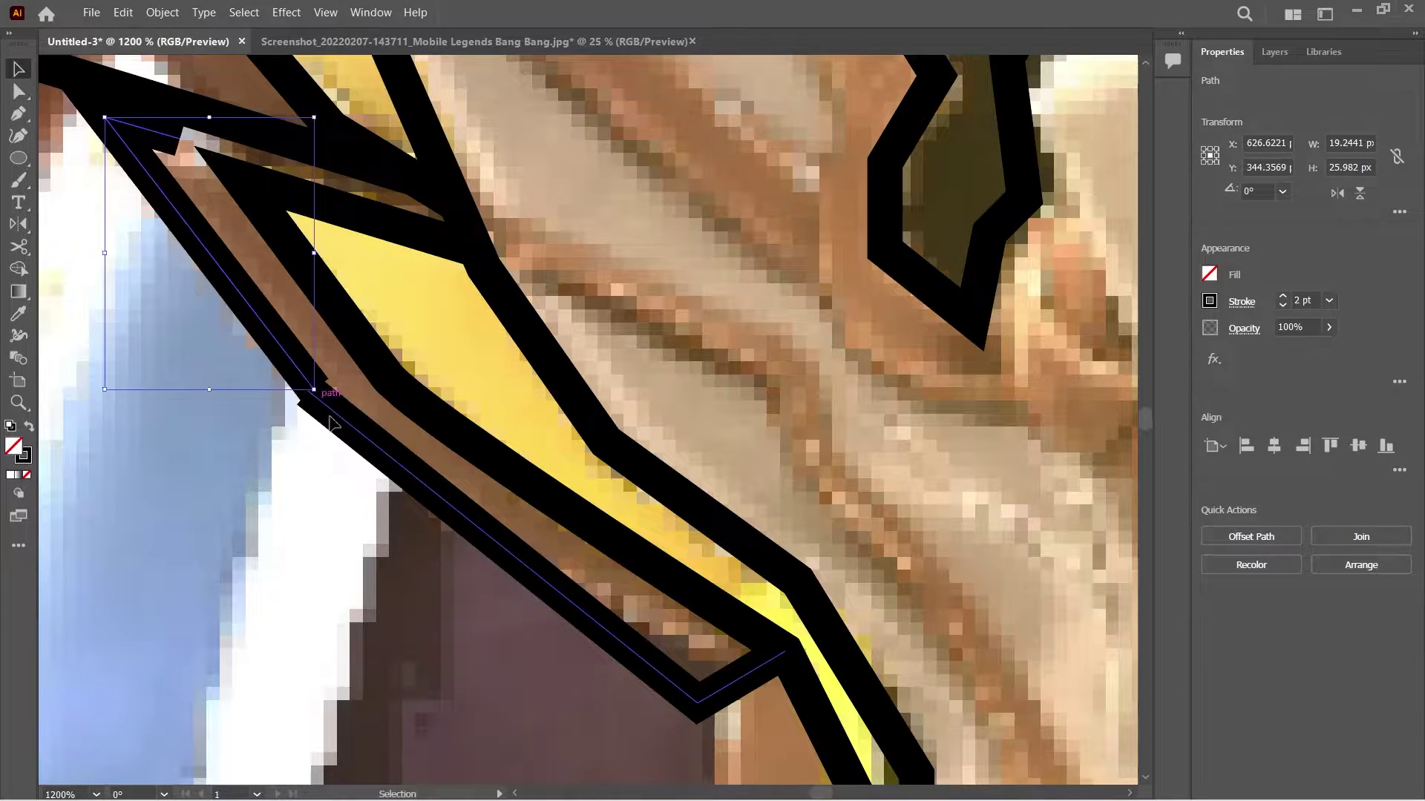
{"action": "key", "text": "ctrl+shift+a"}
{"action": "key", "text": "p"}
{"action": "scroll", "coordinate": [178, 286], "scroll_direction": "up", "scroll_amount": 3}
{"action": "key", "text": "ctrl+shift+a"}
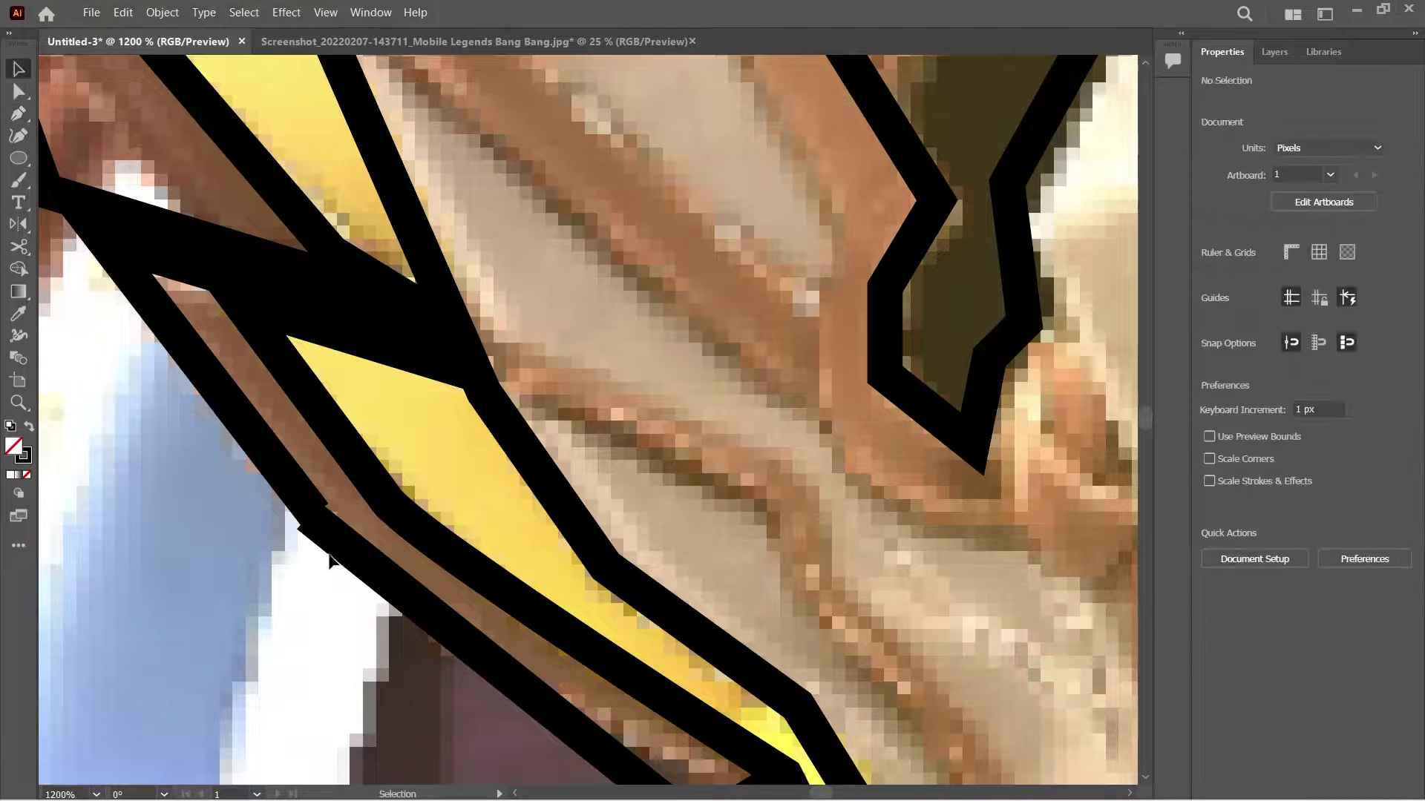
{"action": "key", "text": "v"}
{"action": "left_click", "coordinate": [308, 507]}
{"action": "key", "text": "a"}
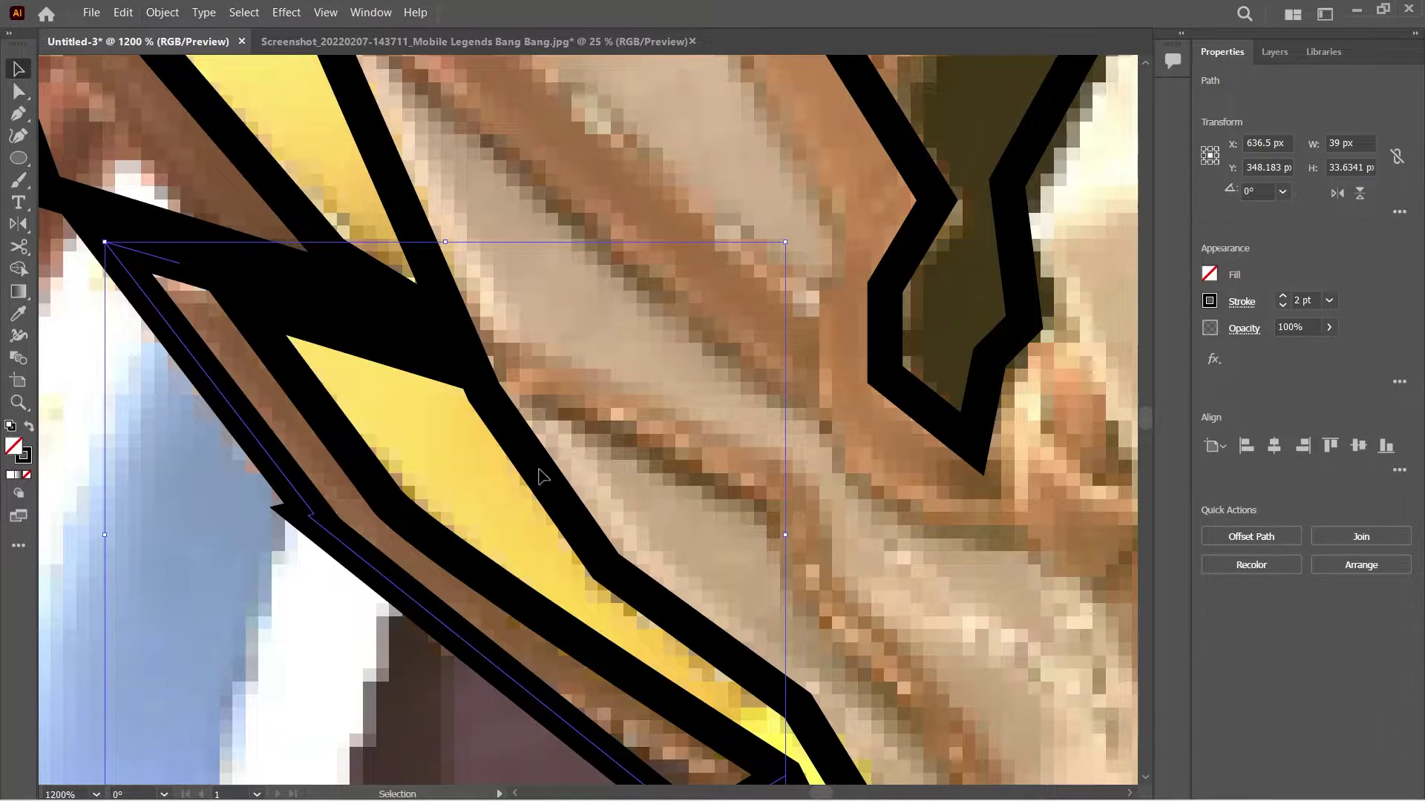
Clean up the spiked corner where the joined segments meet on the lower left feather's outer contour.
{"action": "key", "text": "ctrl+shift+a"}
{"action": "left_click", "coordinate": [310, 513]}
{"action": "key", "text": "Delete"}
{"action": "key", "text": "v"}
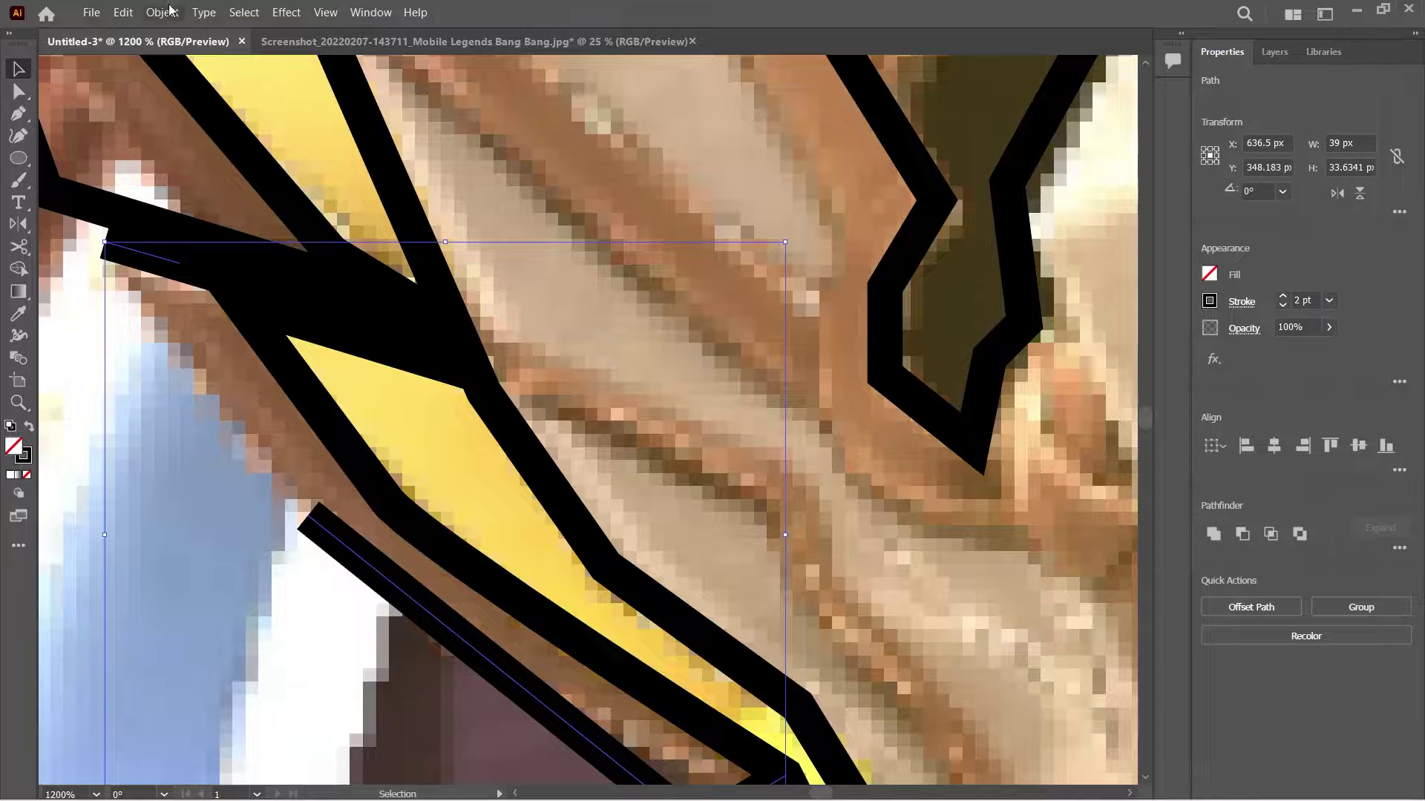
{"action": "left_click", "coordinate": [169, 12]}
{"action": "left_click", "coordinate": [430, 438]}
{"action": "key", "text": "a"}
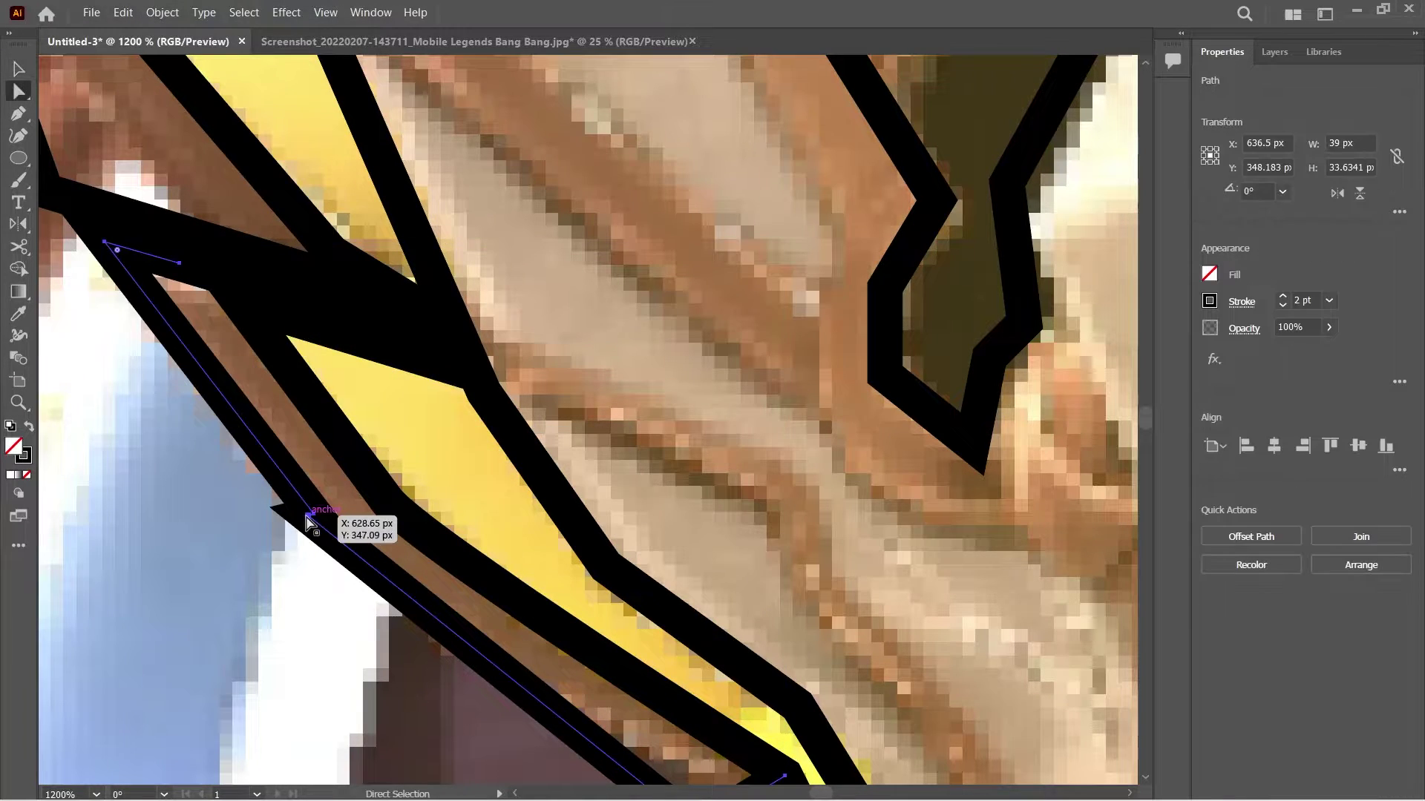
{"action": "left_click_drag", "start_coordinate": [311, 513], "coordinate": [350, 658]}
{"action": "key", "text": "v"}
{"action": "key", "text": "ctrl+shift+a"}
{"action": "key", "text": "ctrl+minus"}
{"action": "key", "text": "ctrl+minus"}
{"action": "key", "text": "ctrl+minus"}
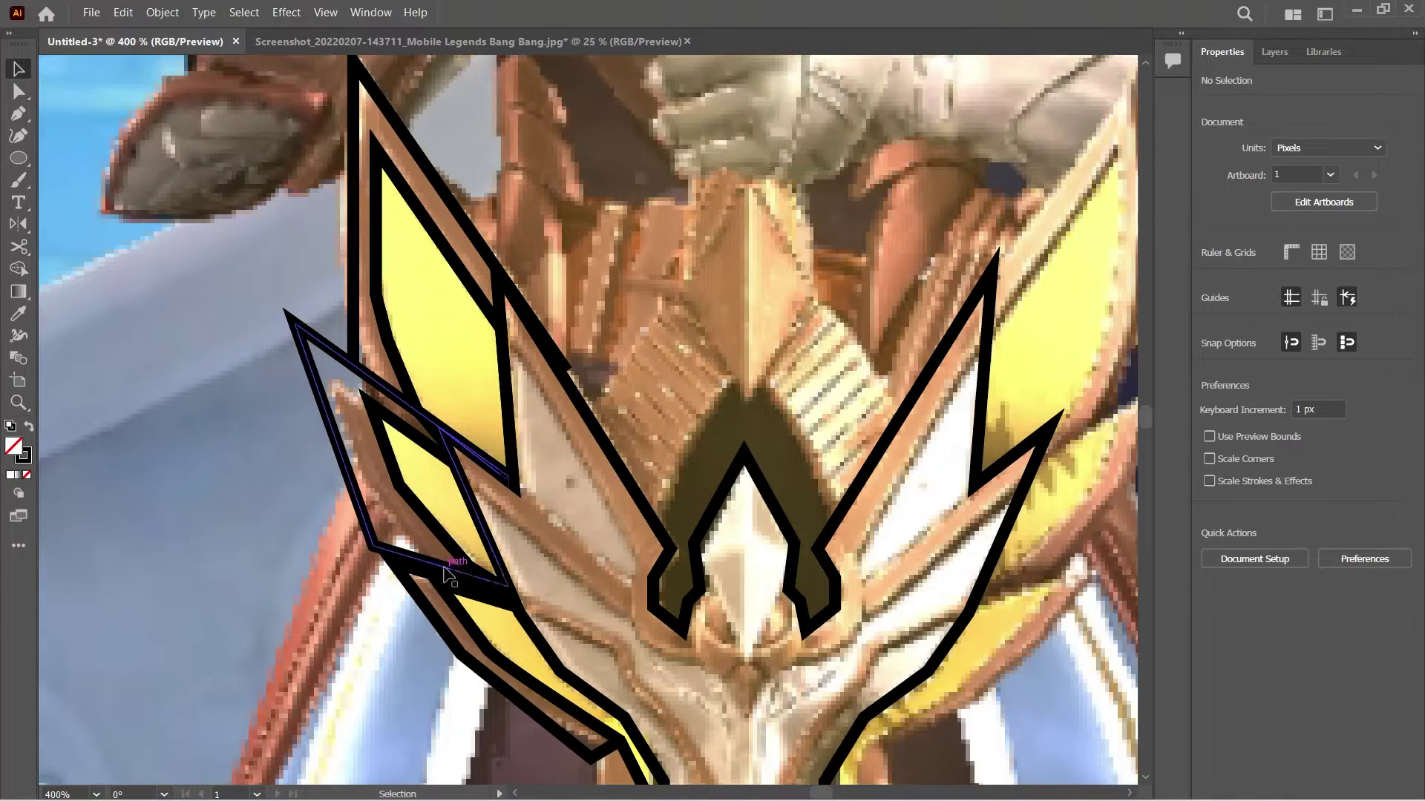
Group the lower left feather's outer contour with its upper edge segment.
{"action": "left_click", "coordinate": [445, 575]}
{"action": "scroll", "coordinate": [816, 579], "scroll_direction": "down", "scroll_amount": 3}
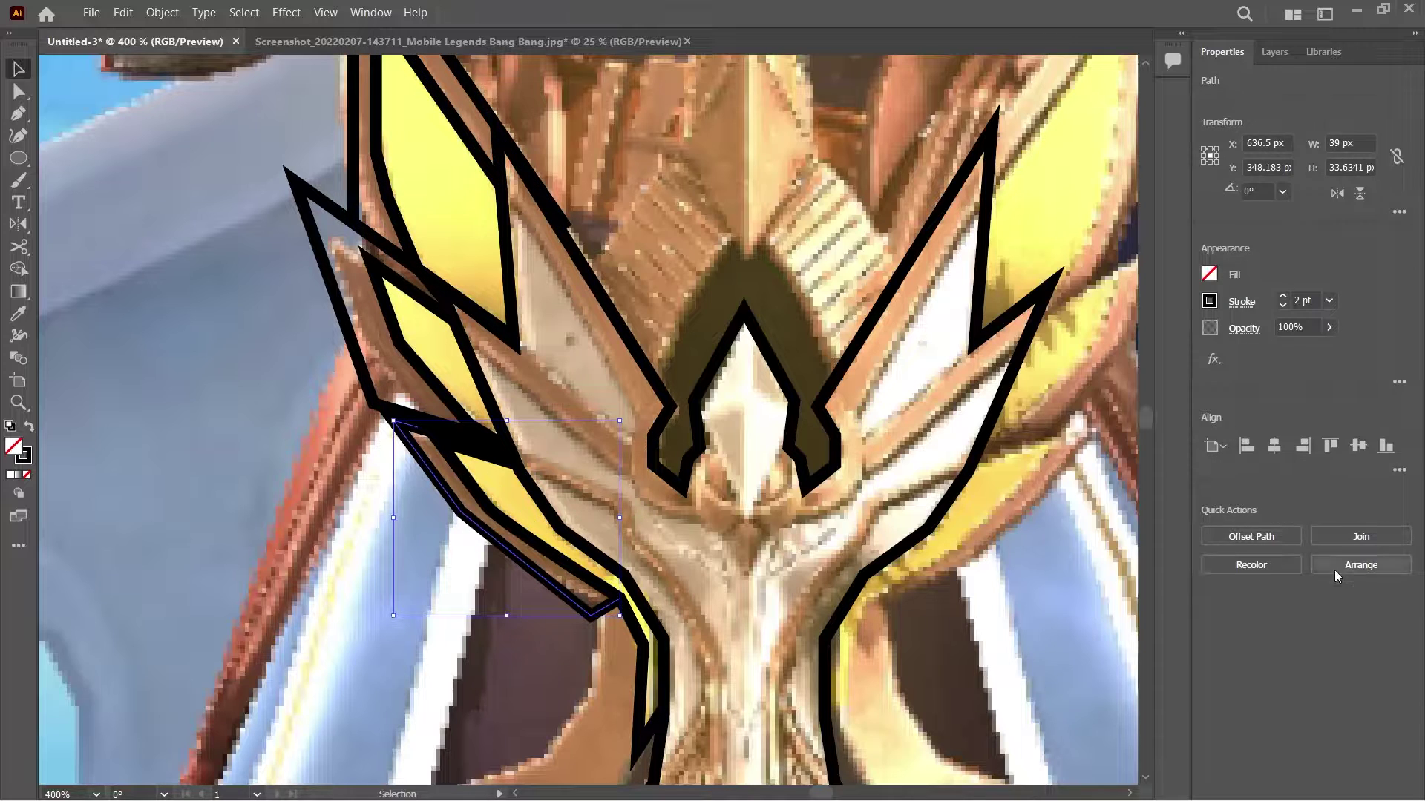
{"action": "left_click_drag", "start_coordinate": [382, 627], "coordinate": [494, 465]}
{"action": "scroll", "coordinate": [421, 465], "scroll_direction": "up", "scroll_amount": 1}
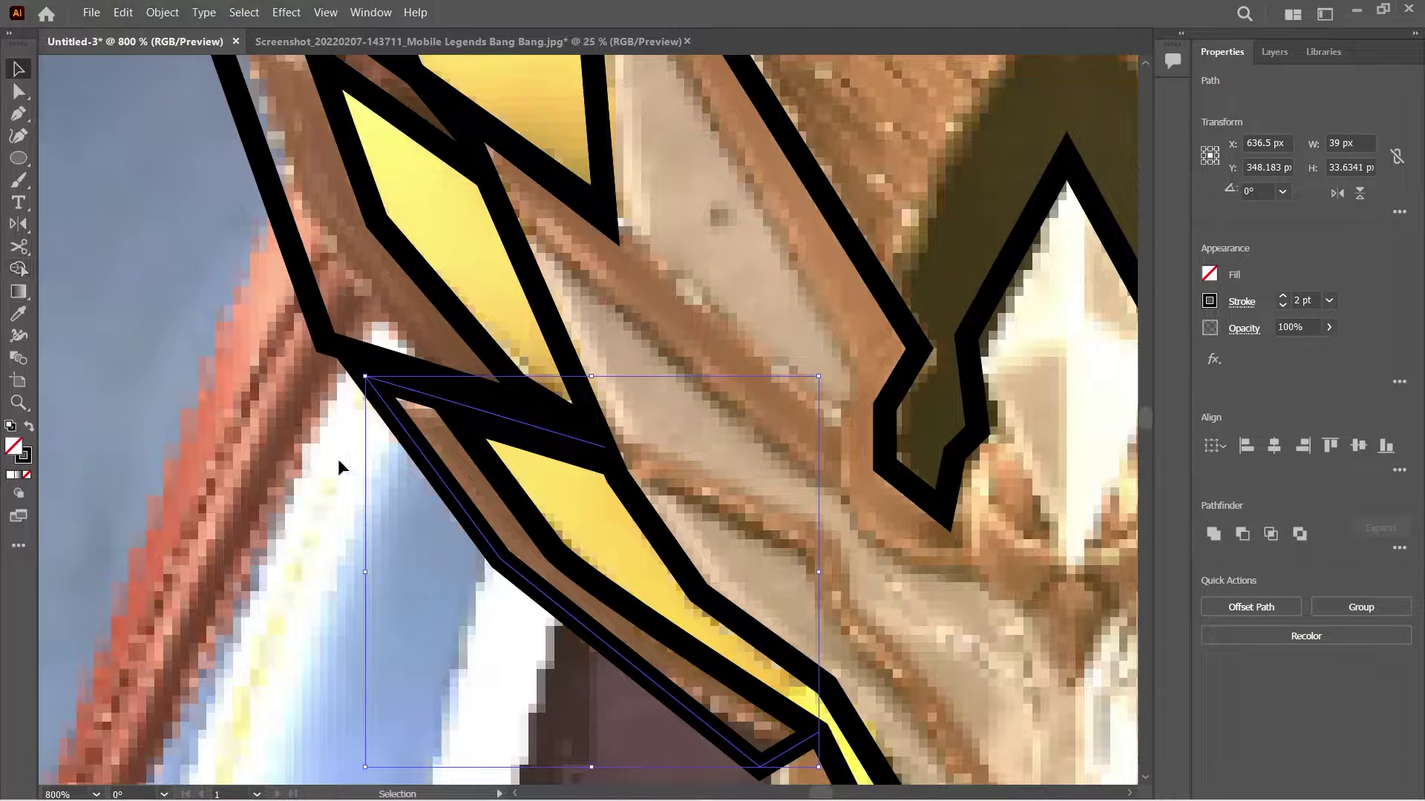
{"action": "left_click", "coordinate": [416, 463]}
{"action": "left_click", "coordinate": [488, 414], "text": "shift"}
{"action": "left_click", "coordinate": [163, 13]}
{"action": "left_click", "coordinate": [475, 454]}
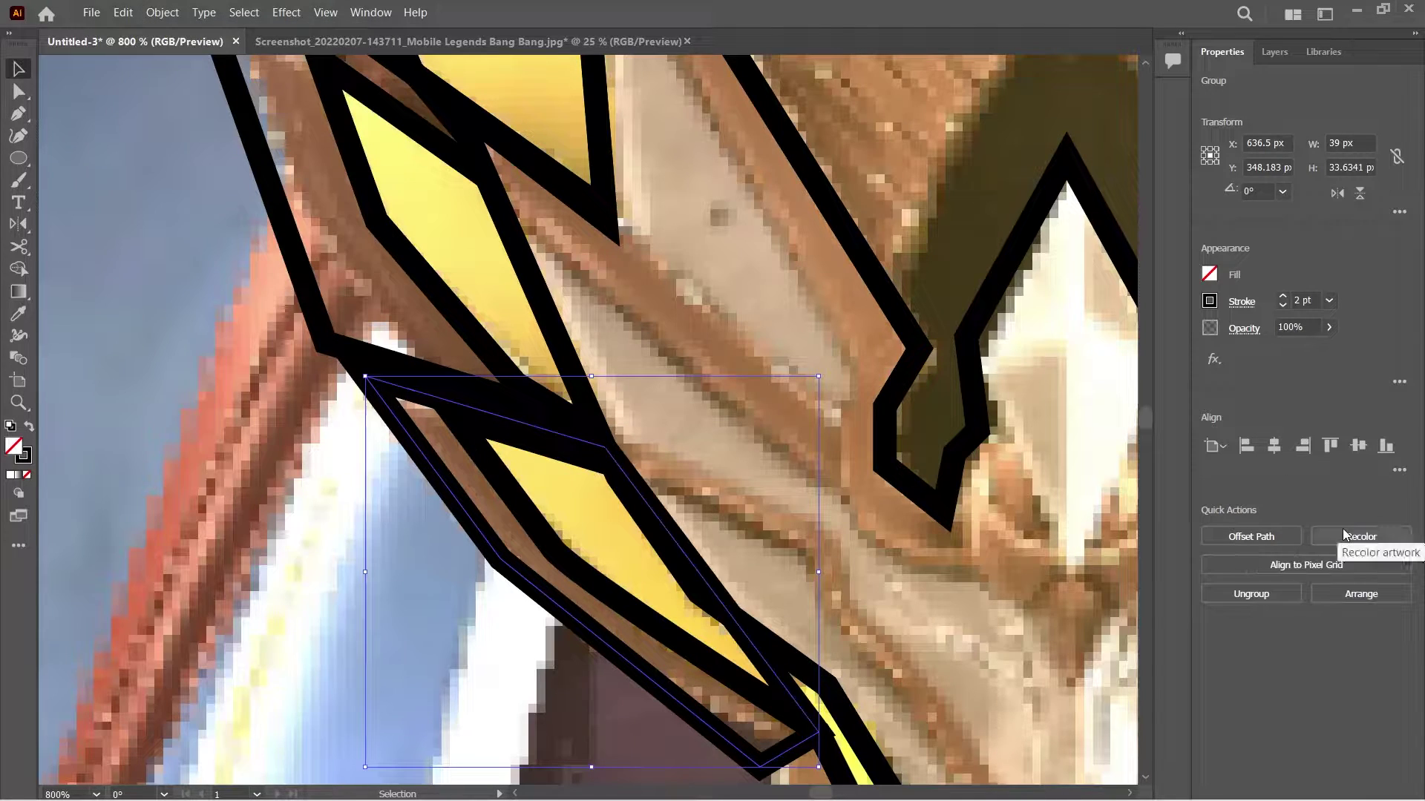
{"action": "key", "text": "ctrl+shift+a"}
{"action": "scroll", "coordinate": [415, 445], "scroll_direction": "down", "scroll_amount": 3}
{"action": "left_click", "coordinate": [163, 12]}
{"action": "left_click", "coordinate": [415, 586]}
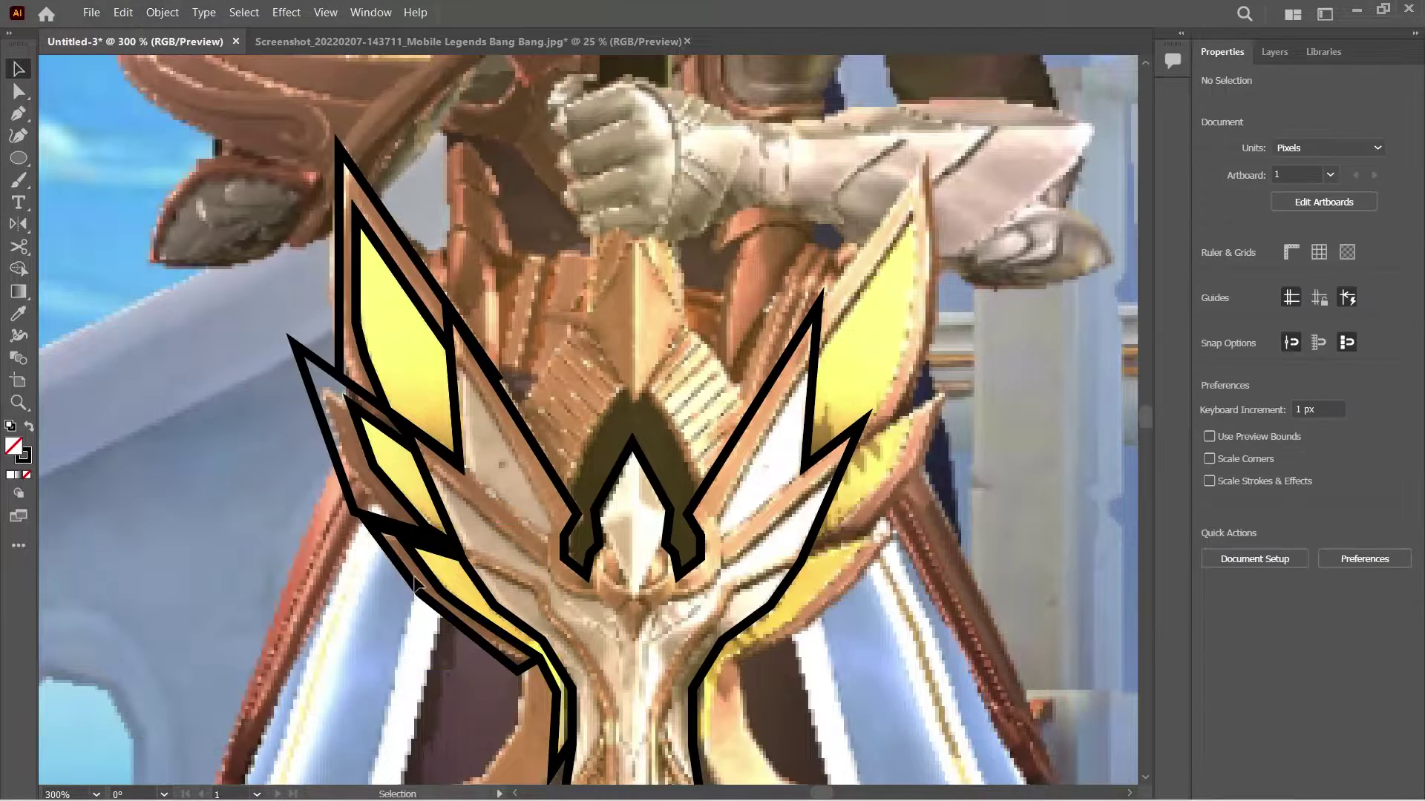
Mirror a copy of the grouped lower left contour with Reflect and place it around the lower right feather.
{"action": "left_click", "coordinate": [416, 586]}
{"action": "key", "text": "o"}
{"action": "key", "text": "Return"}
{"action": "left_click", "coordinate": [939, 340]}
{"action": "left_click", "coordinate": [1023, 526]}
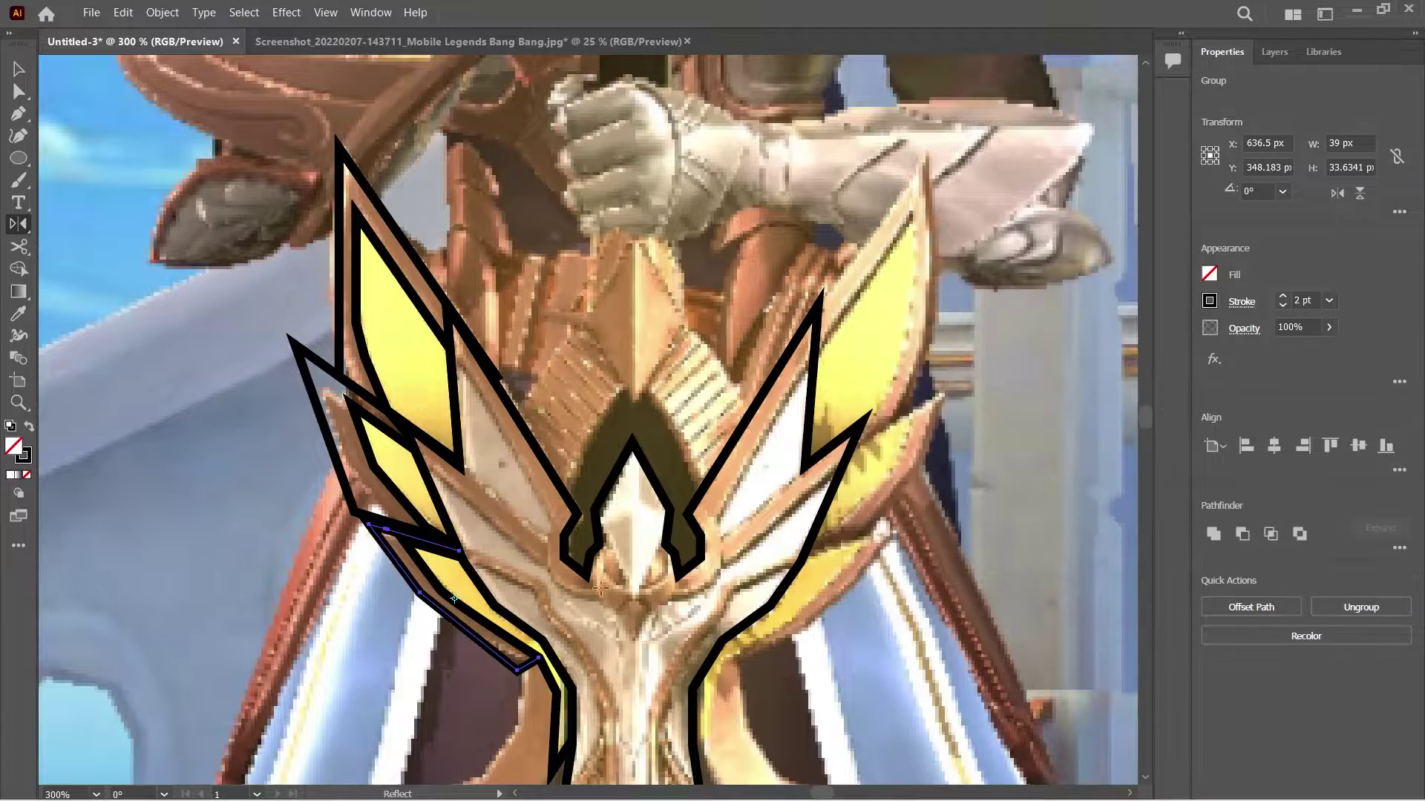
{"action": "key", "text": "Return"}
{"action": "left_click", "coordinate": [924, 525]}
{"action": "key", "text": "v"}
{"action": "left_click_drag", "start_coordinate": [802, 575], "coordinate": [863, 576]}
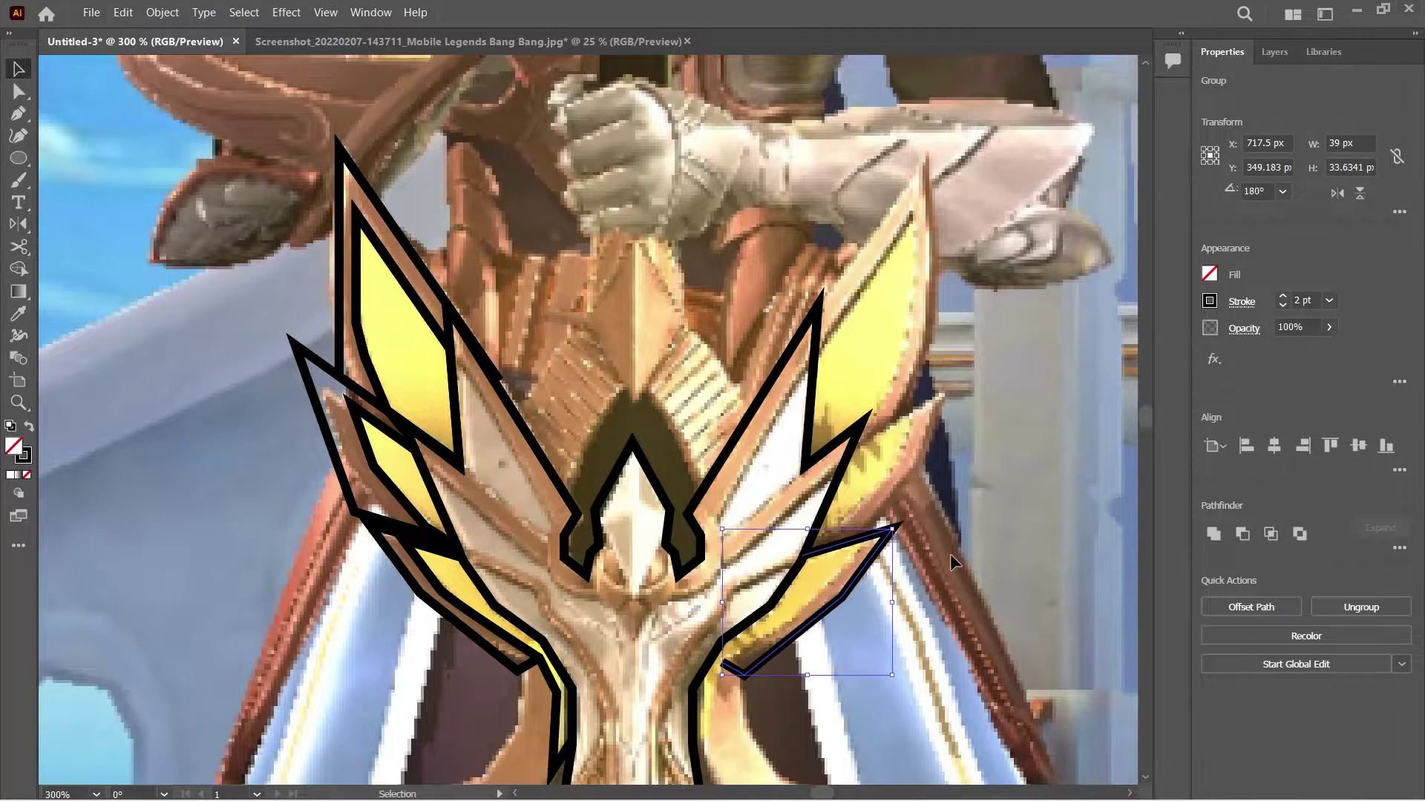
Align the inner end of the mirrored contour's upper edge with the guard's central outline.
{"action": "scroll", "coordinate": [819, 589], "scroll_direction": "up", "scroll_amount": 3}
{"action": "left_click", "coordinate": [817, 386], "text": "shift"}
{"action": "left_click", "coordinate": [755, 512]}
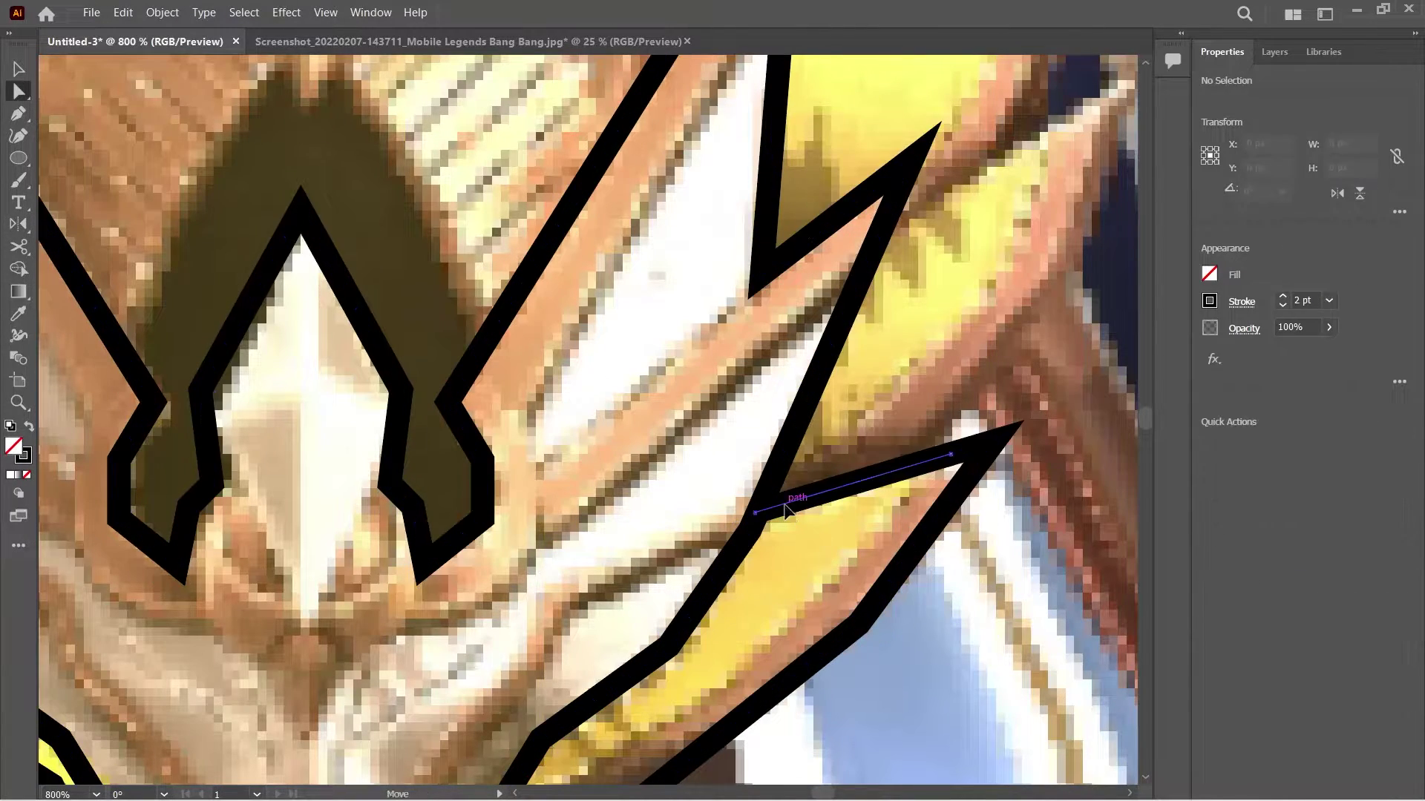
{"action": "left_click", "coordinate": [972, 553]}
Try to join the mirrored contour's segments at the lower right feather's tip.
{"action": "scroll", "coordinate": [972, 553], "scroll_direction": "down", "scroll_amount": 2}
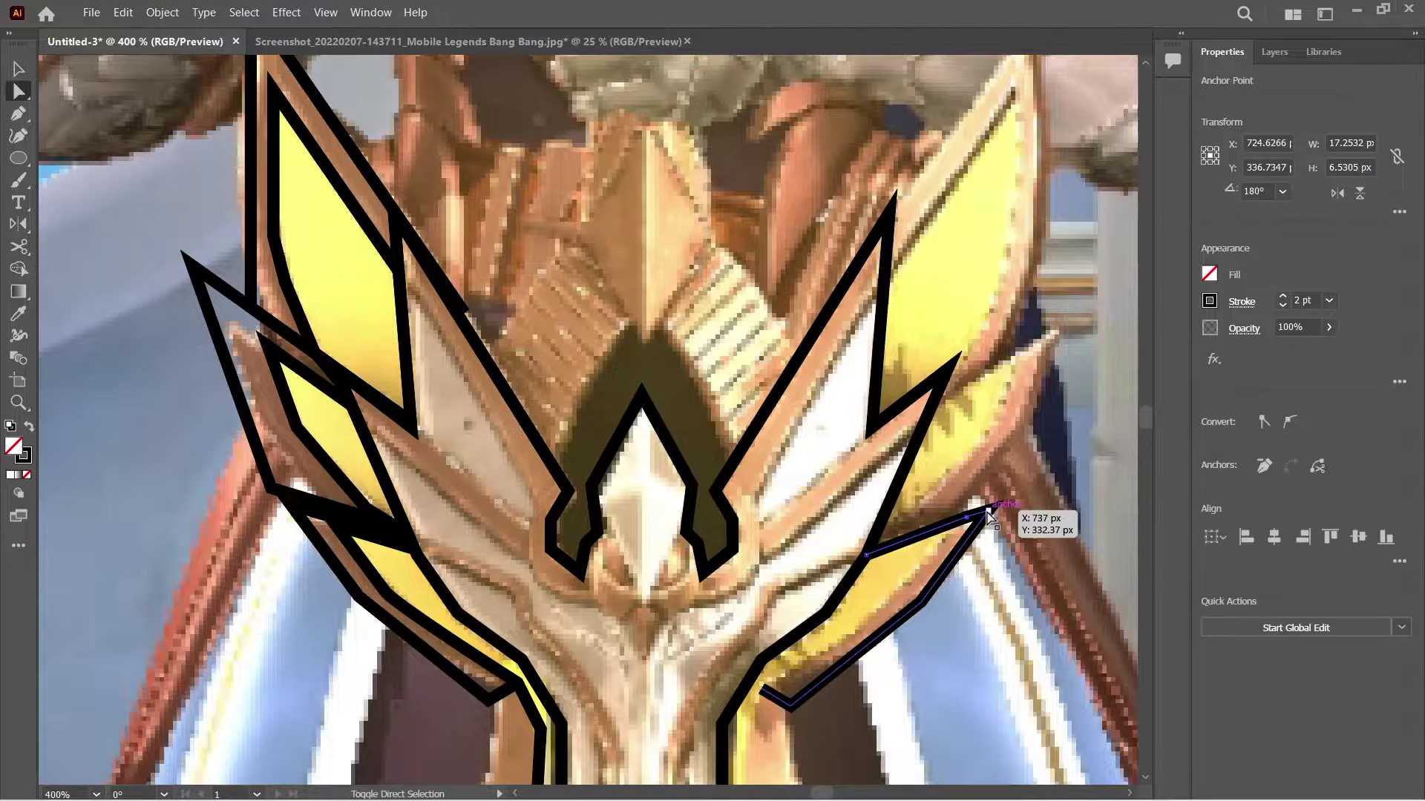
{"action": "left_click", "coordinate": [967, 588]}
{"action": "left_click", "coordinate": [162, 12]}
{"action": "left_click", "coordinate": [431, 439]}
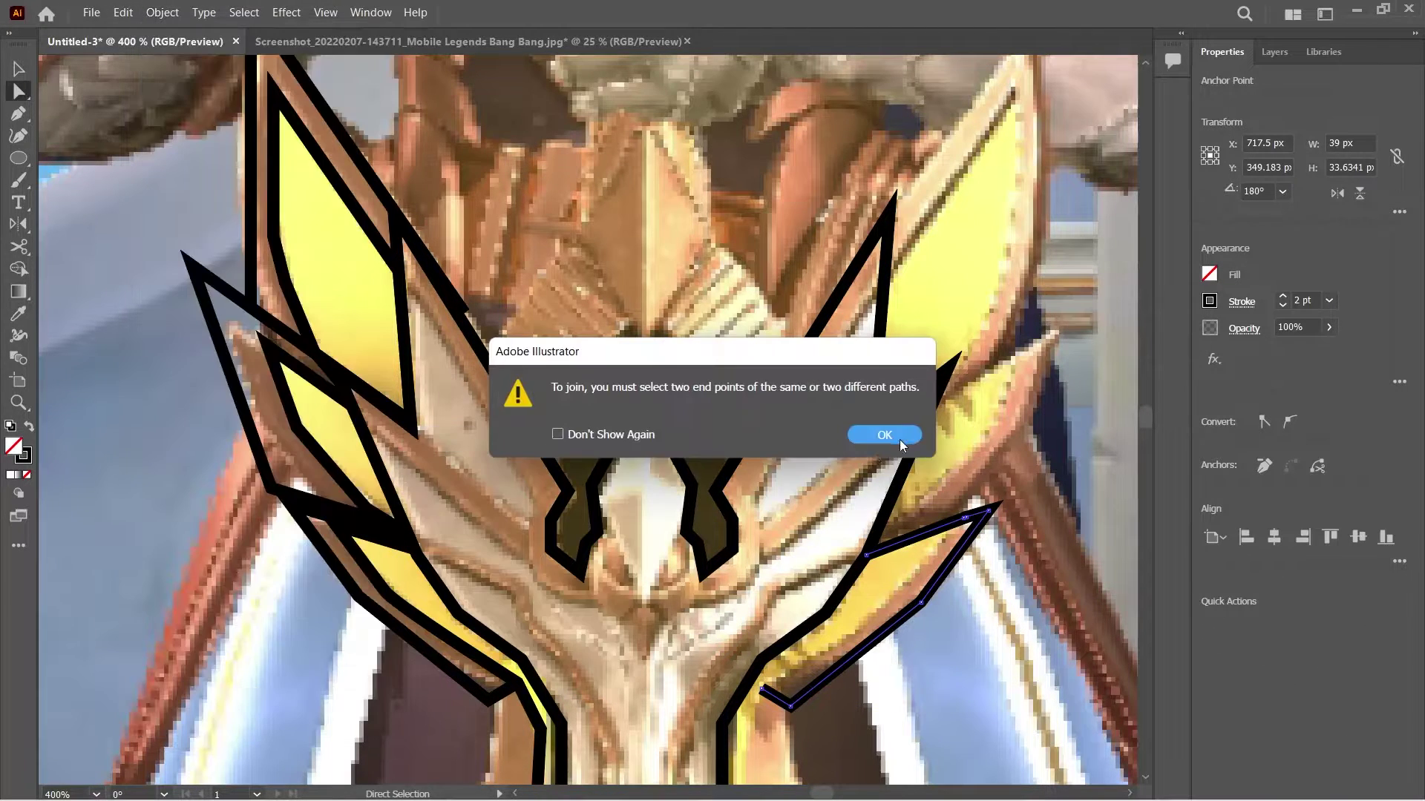
{"action": "left_click", "coordinate": [898, 438]}
Move the mirrored contour's lower end point onto the central outline at the guard's neck.
{"action": "left_click", "coordinate": [1027, 596]}
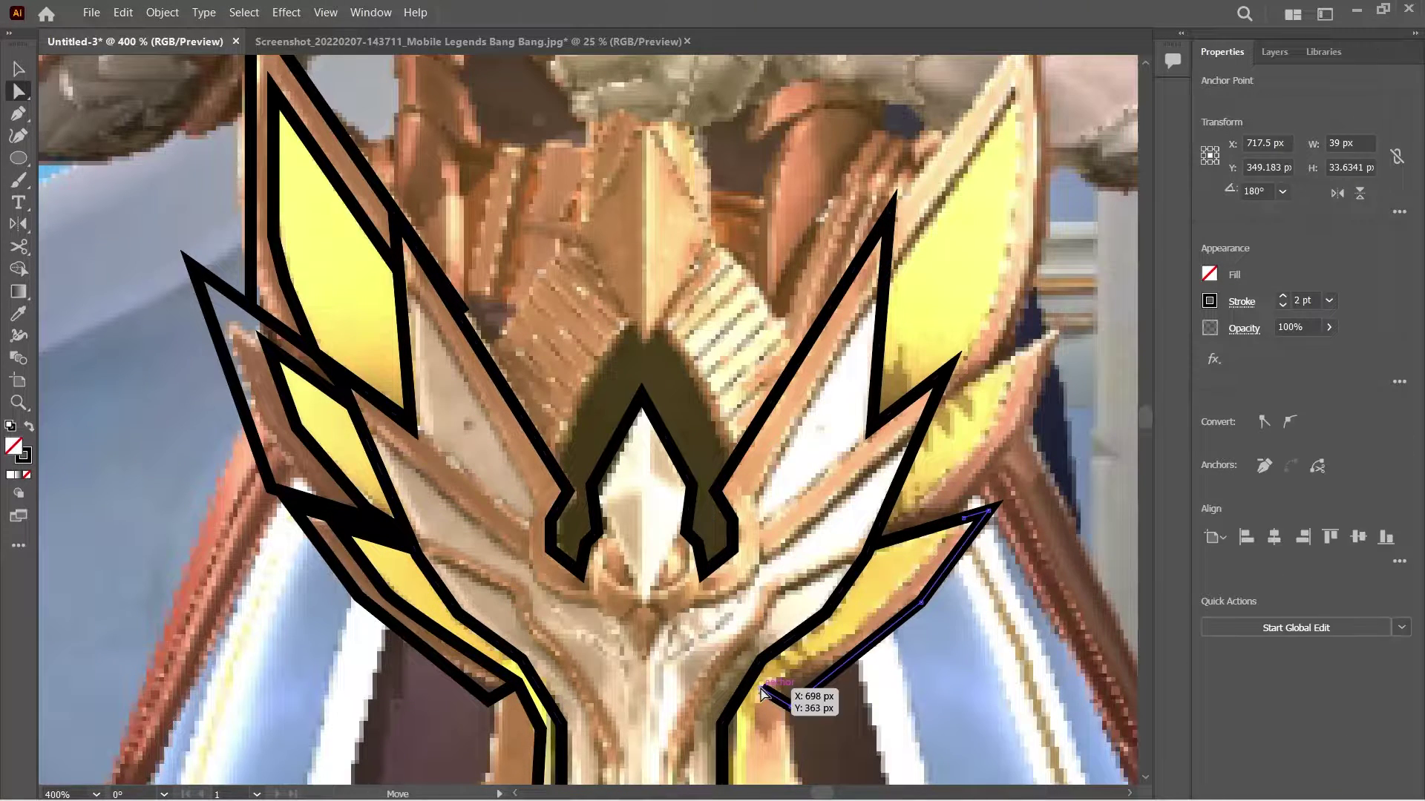
{"action": "scroll", "coordinate": [775, 687], "scroll_direction": "up", "scroll_amount": 4}
{"action": "left_click_drag", "start_coordinate": [761, 688], "coordinate": [746, 687]}
{"action": "left_click_drag", "start_coordinate": [642, 690], "coordinate": [641, 688]}
{"action": "scroll", "coordinate": [742, 683], "scroll_direction": "down", "scroll_amount": 5}
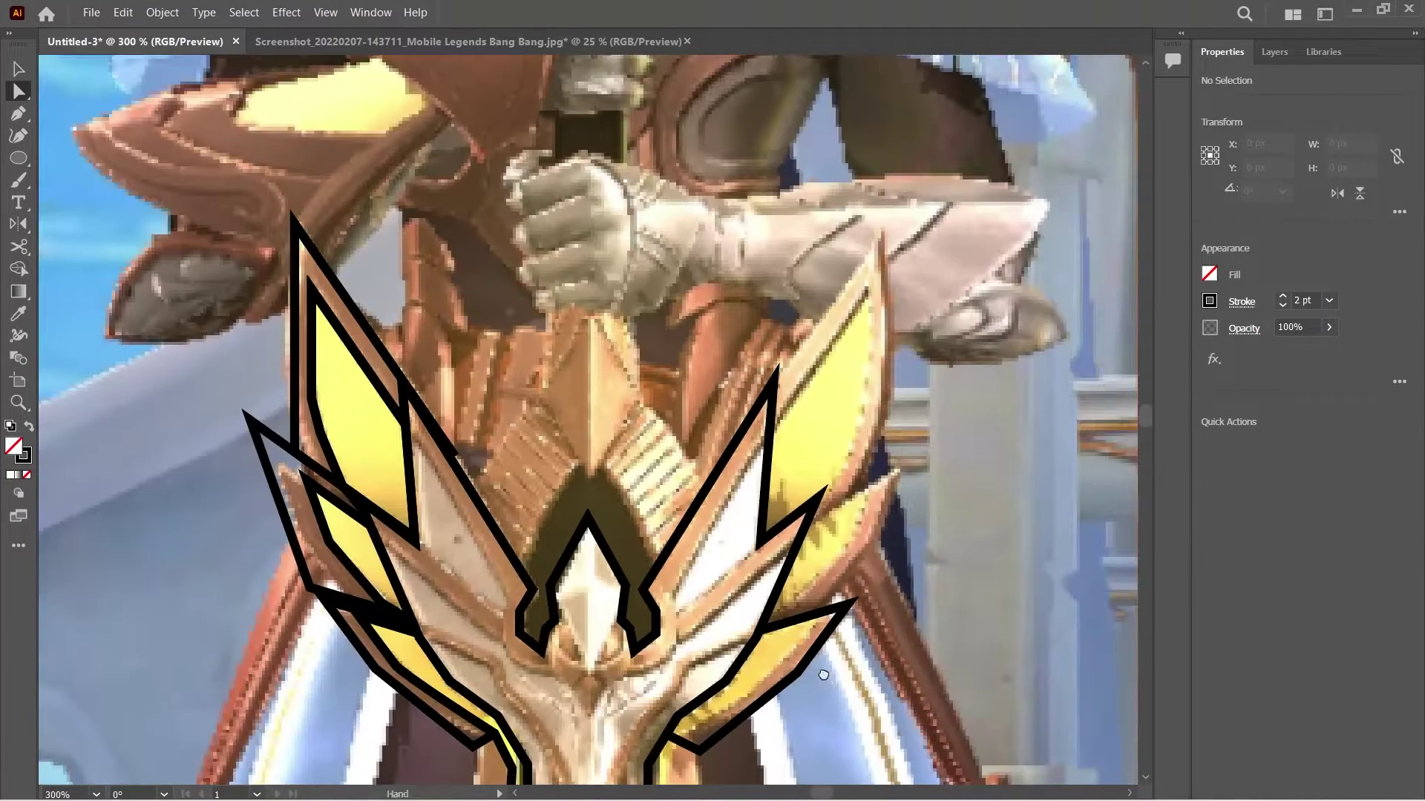
Clear the sliver on the middle left feather's offset outline and move the outline closer around the feather.
{"action": "key", "text": "v"}
{"action": "key", "text": "ctrl+equal"}
{"action": "key", "text": "ctrl+equal"}
{"action": "key", "text": "ctrl+equal"}
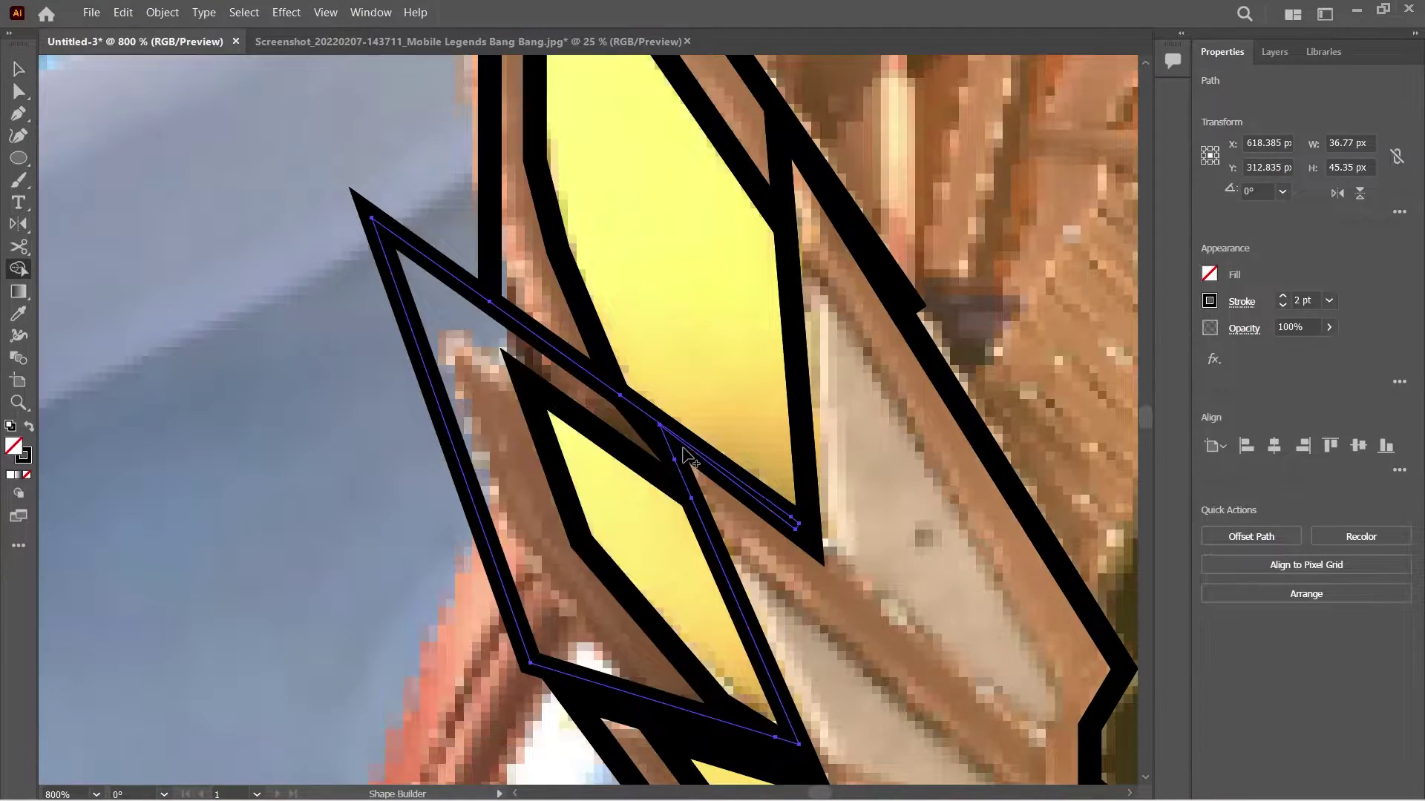
{"action": "left_click", "coordinate": [689, 459]}
{"action": "key", "text": "a"}
{"action": "left_click", "coordinate": [405, 484]}
{"action": "left_click_drag", "start_coordinate": [394, 285], "coordinate": [429, 341]}
{"action": "scroll", "coordinate": [735, 467], "scroll_direction": "down", "scroll_amount": 2}
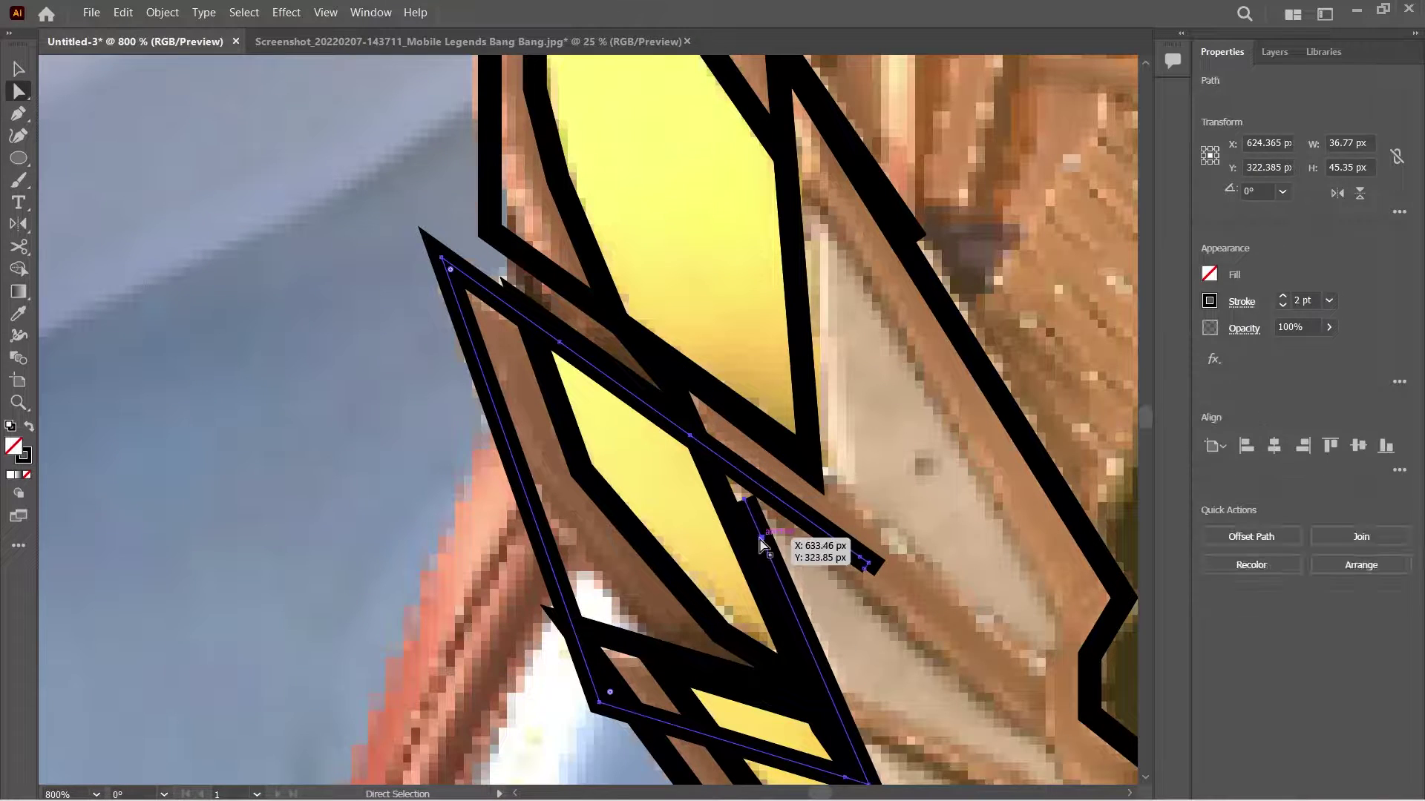
Remove the lower corner and bottom edge of the middle left feather's outer contour.
{"action": "left_click_drag", "start_coordinate": [762, 545], "coordinate": [861, 564]}
{"action": "scroll", "coordinate": [742, 520], "scroll_direction": "down", "scroll_amount": 2}
{"action": "mouse_move", "coordinate": [690, 445]}
{"action": "left_mouse_down"}
{"action": "mouse_move", "coordinate": [653, 588]}
{"action": "mouse_move", "coordinate": [517, 343]}
{"action": "left_mouse_up"}
{"action": "key", "text": "ctrl+z"}
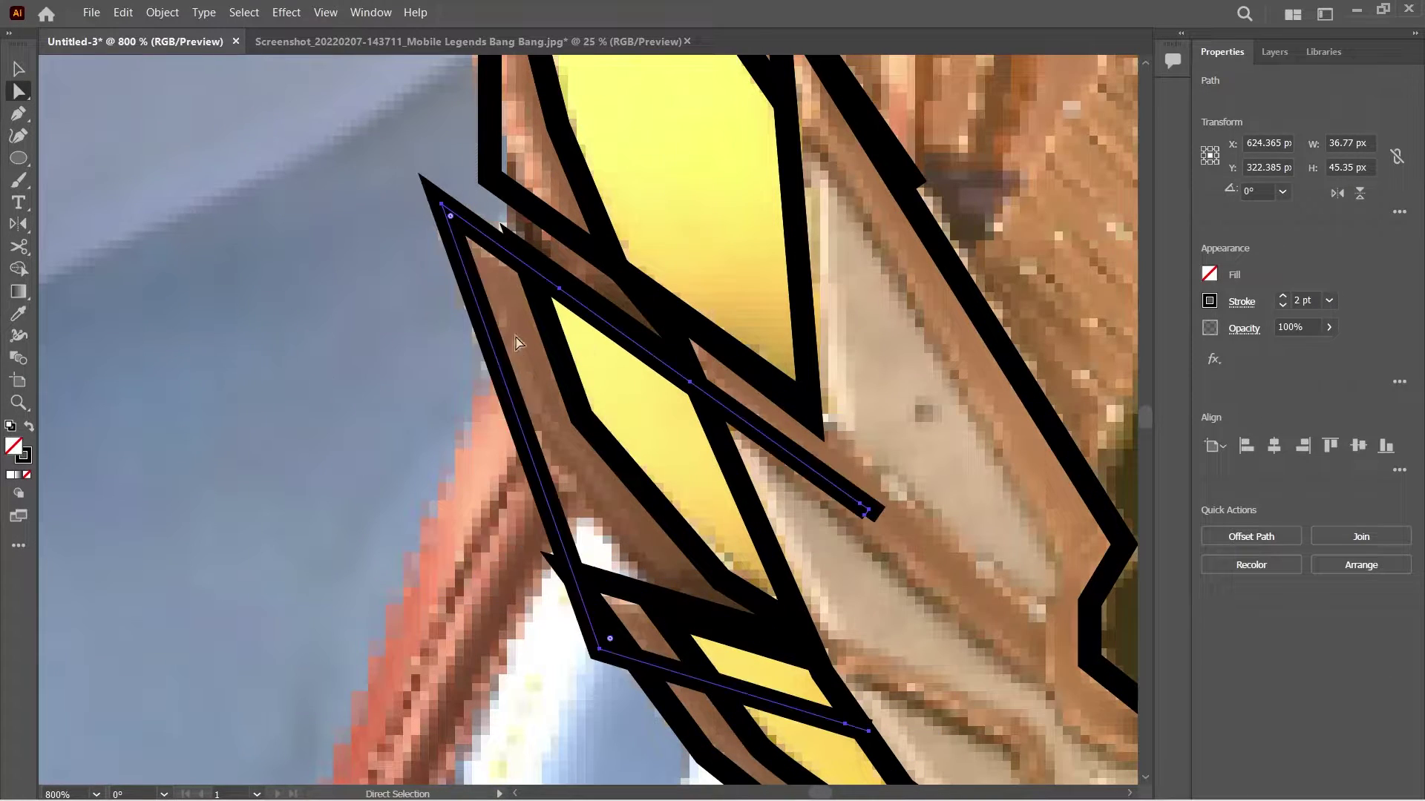
{"action": "left_click", "coordinate": [599, 649]}
{"action": "left_click_drag", "start_coordinate": [599, 649], "coordinate": [843, 735]}
{"action": "key", "text": "Delete"}
Draw a new lower edge for the middle left feather's outer contour, running from its shortened left edge down to the lower feather.
{"action": "key", "text": "p"}
{"action": "left_click", "coordinate": [525, 443]}
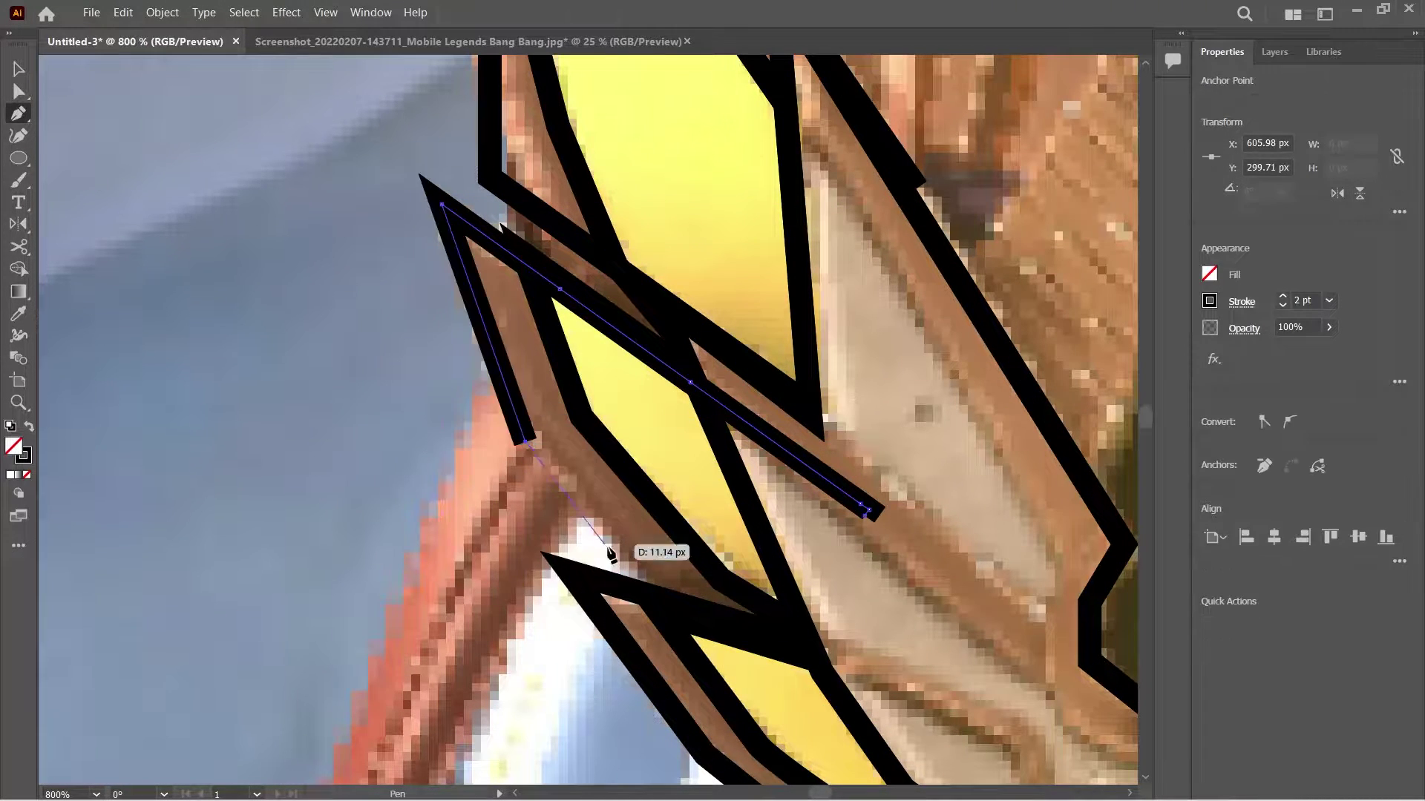
{"action": "key", "text": "v"}
{"action": "left_click", "coordinate": [751, 633]}
Replace the contour's long upper edge with a short segment from the outer tip to the middle left feather's inner outline.
{"action": "scroll", "coordinate": [876, 567], "scroll_direction": "up", "scroll_amount": 1}
{"action": "left_click", "coordinate": [868, 568]}
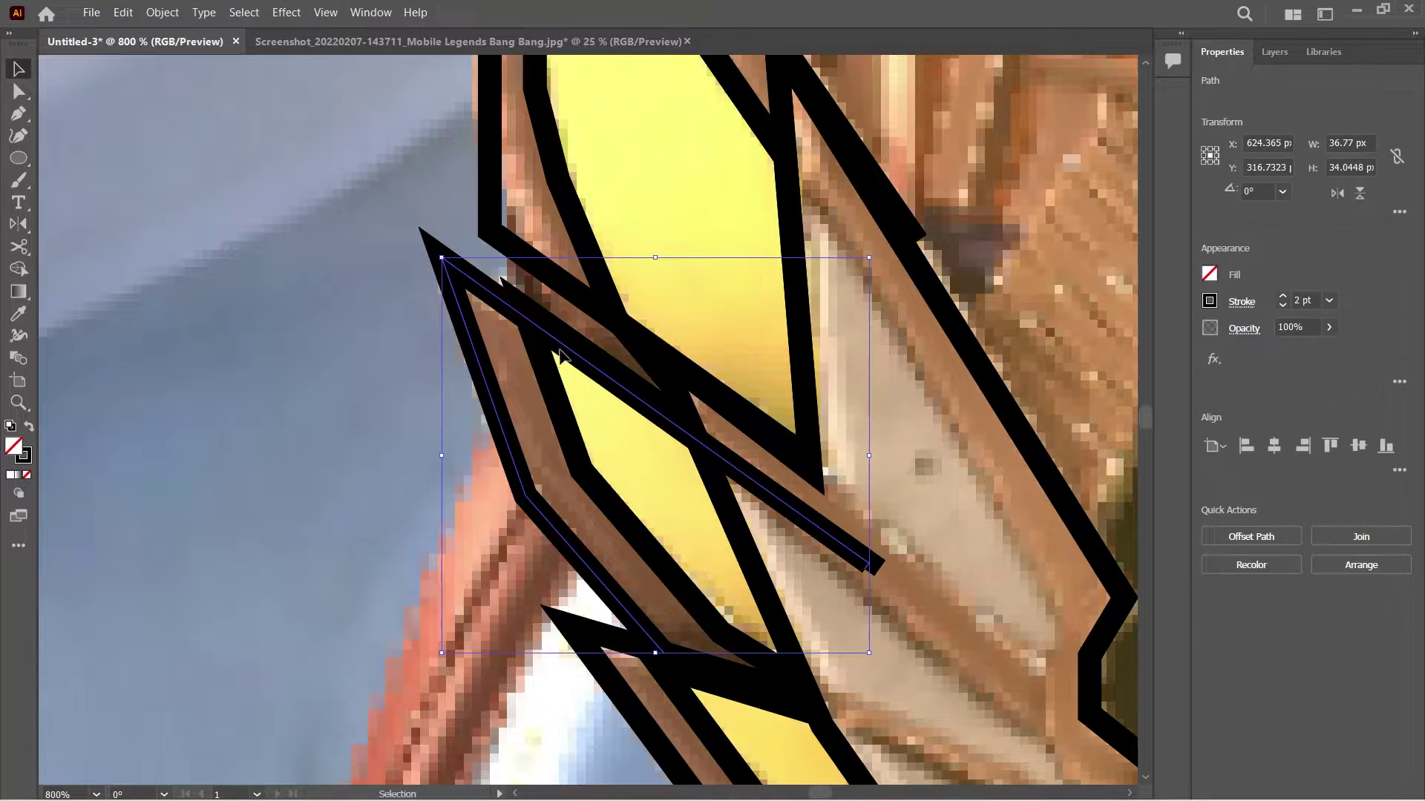
{"action": "left_click", "coordinate": [559, 342]}
{"action": "key", "text": "Delete"}
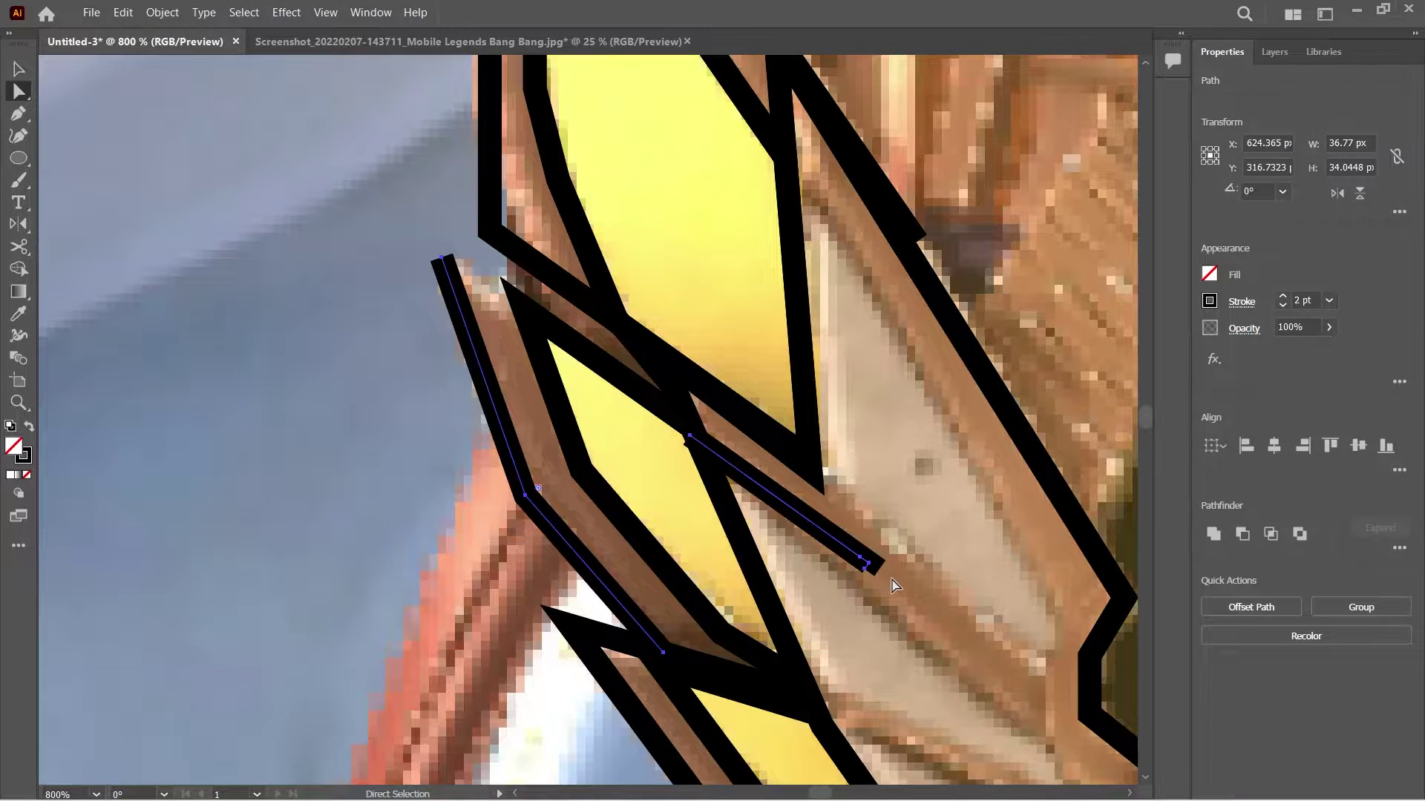
{"action": "key", "text": "Delete"}
{"action": "key", "text": "p"}
{"action": "left_click", "coordinate": [510, 303]}
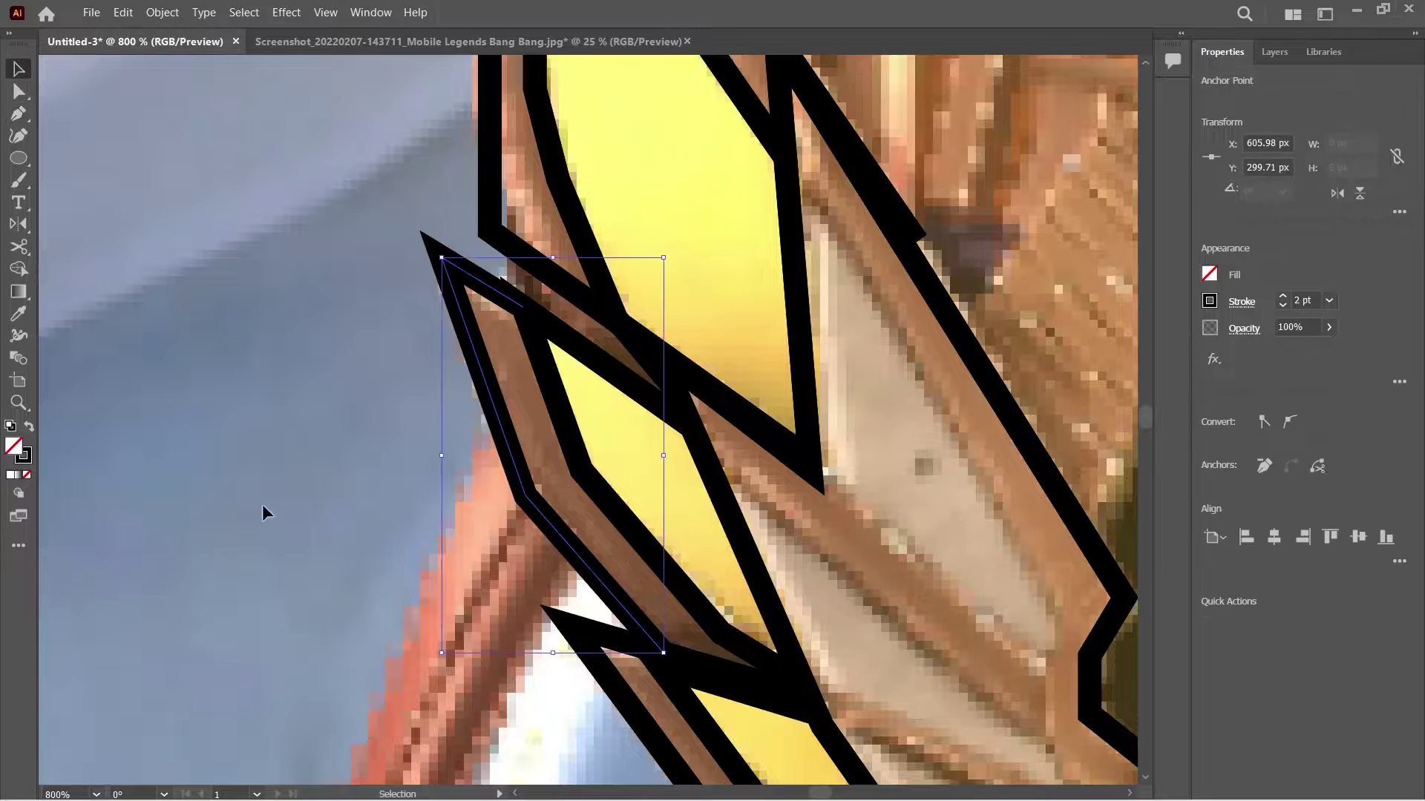
Mirror the redrawn outer contour across the guard and place it around the middle right feather.
{"action": "key", "text": "ctrl+minus"}
{"action": "key", "text": "v"}
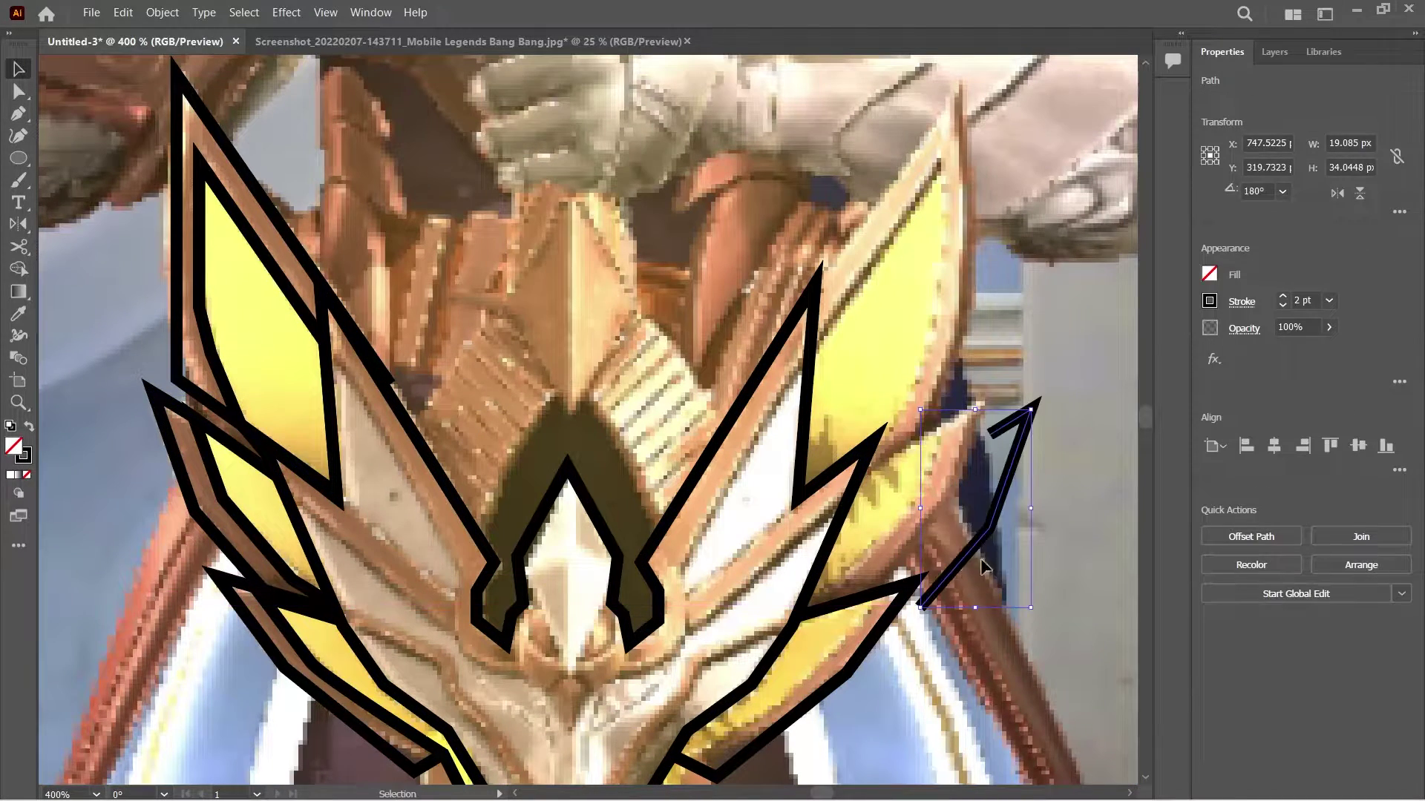
{"action": "left_click", "coordinate": [936, 555]}
{"action": "scroll", "coordinate": [936, 555], "scroll_direction": "down", "scroll_amount": 3}
Move the mirrored outline onto the lower right feather so its inner end meets the guard's neck.
{"action": "left_click", "coordinate": [995, 652]}
{"action": "scroll", "coordinate": [995, 653], "scroll_direction": "down", "scroll_amount": 3}
{"action": "left_click_drag", "start_coordinate": [750, 559], "coordinate": [670, 574]}
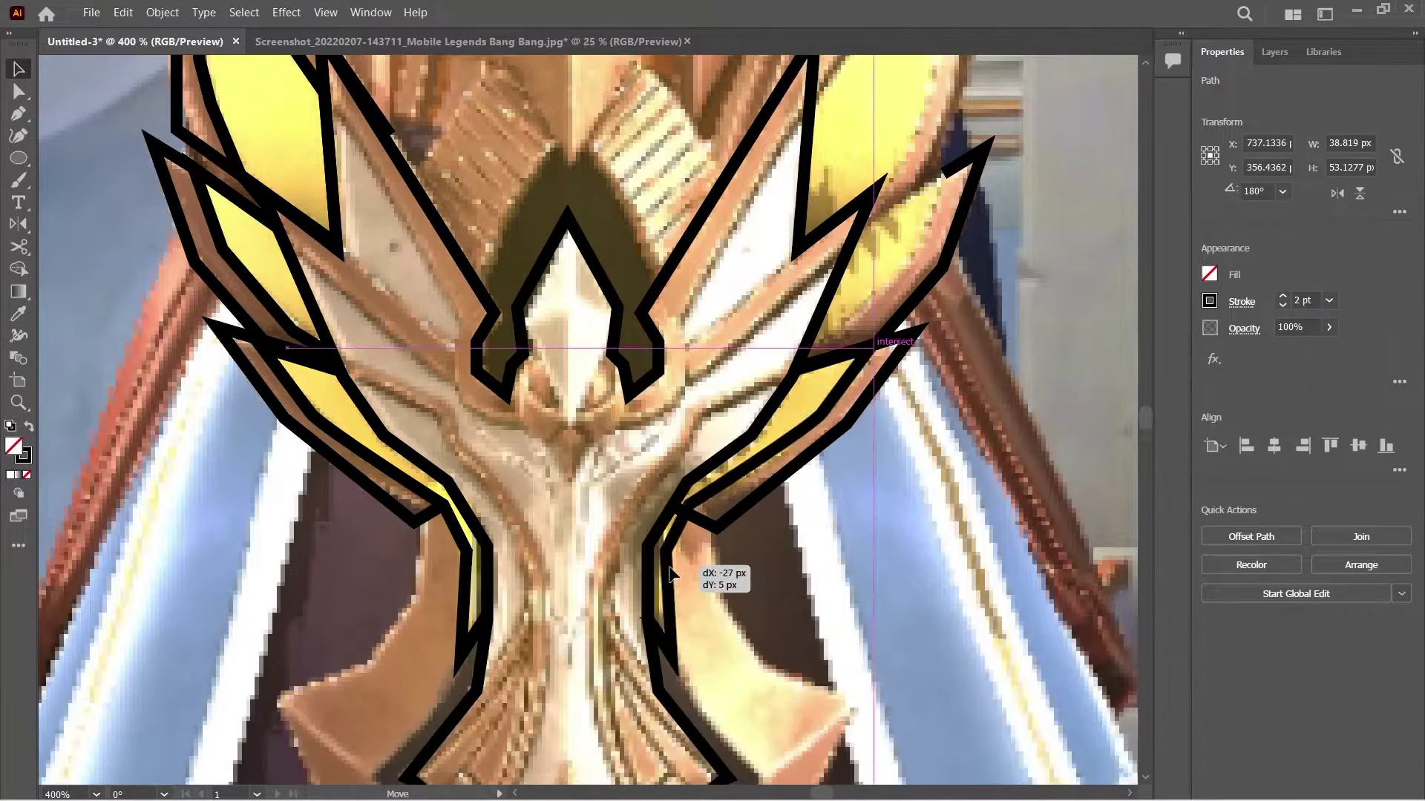
Fit the mirrored inner outline inside the middle right feather's contour, with its upper end on the guard's central outline.
{"action": "scroll", "coordinate": [673, 571], "scroll_direction": "up", "scroll_amount": 3}
{"action": "left_click", "coordinate": [935, 438]}
{"action": "left_click_drag", "start_coordinate": [935, 437], "coordinate": [932, 414]}
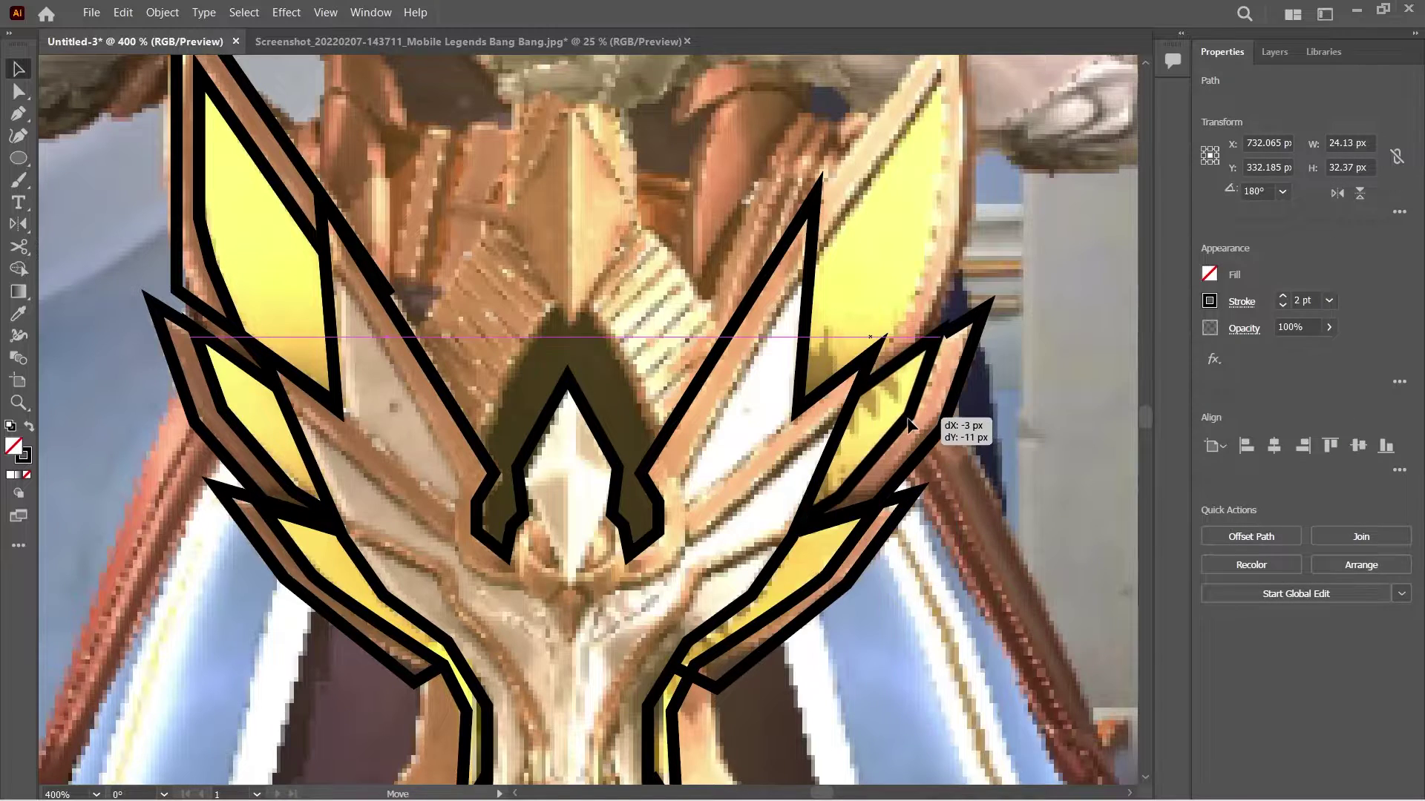
{"action": "scroll", "coordinate": [874, 358], "scroll_direction": "up", "scroll_amount": 1}
{"action": "left_click_drag", "start_coordinate": [874, 358], "coordinate": [879, 357]}
{"action": "scroll", "coordinate": [880, 357], "scroll_direction": "down", "scroll_amount": 1}
{"action": "key", "text": "a"}
{"action": "left_click", "coordinate": [751, 340]}
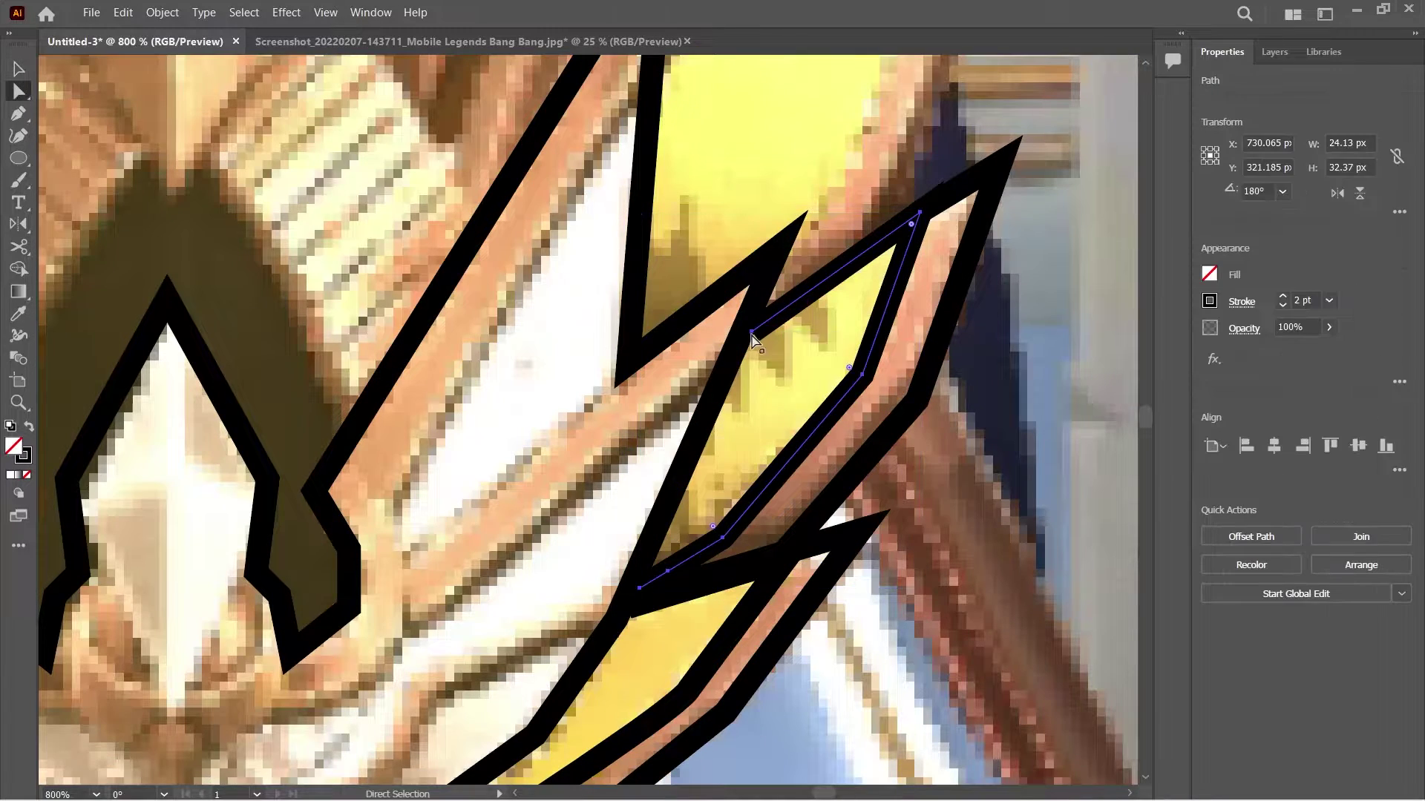
Mirror the upper left feather's outlines onto the right side and build the upper right feather's border region with Shape Builder.
{"action": "key", "text": "ctrl+minus"}
{"action": "key", "text": "ctrl+minus"}
{"action": "key", "text": "ctrl+minus"}
{"action": "key", "text": "ctrl+minus"}
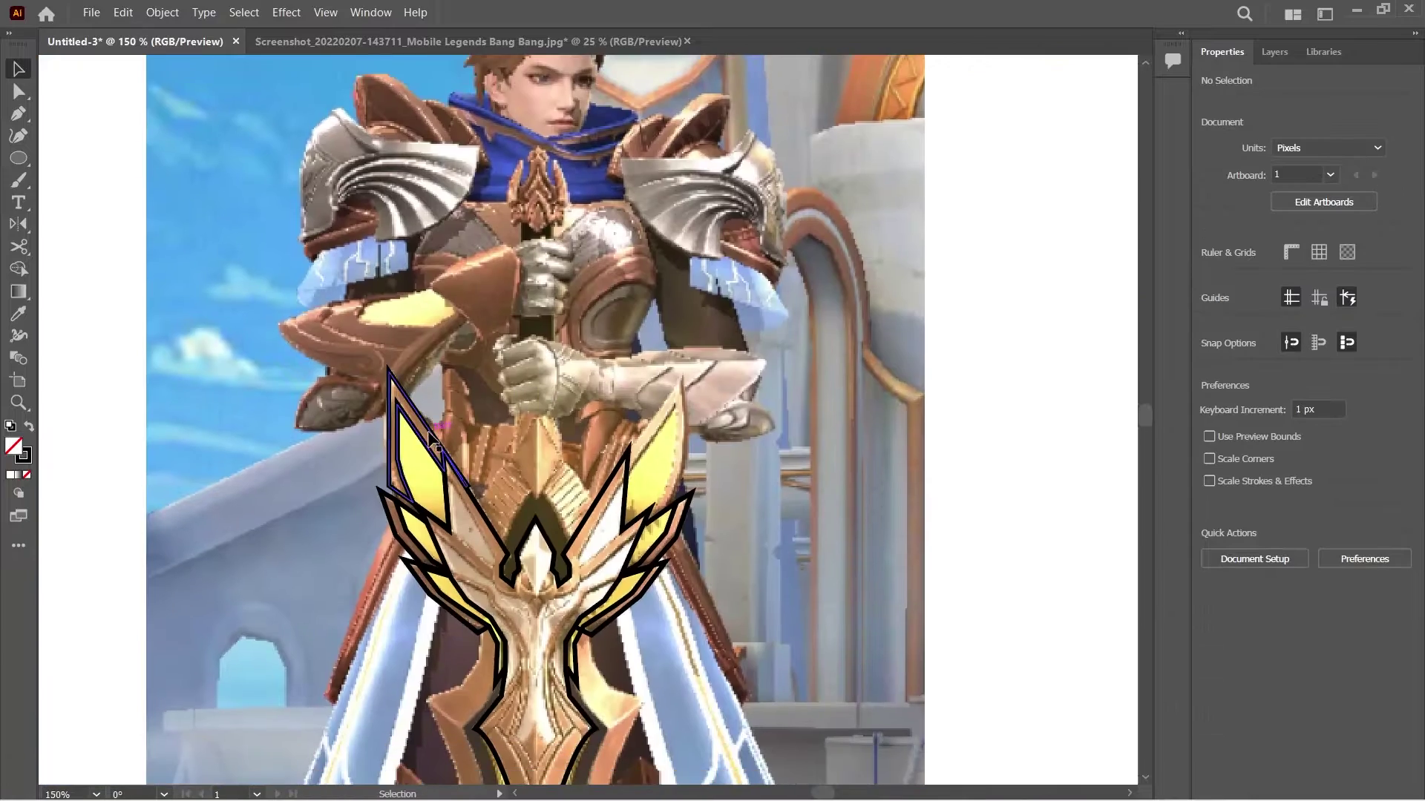
{"action": "key", "text": "v"}
{"action": "key", "text": "ctrl+plus"}
{"action": "key", "text": "ctrl+plus"}
{"action": "key", "text": "ctrl+plus"}
{"action": "key", "text": "ctrl+plus"}
{"action": "mouse_move", "coordinate": [582, 408]}
{"action": "left_mouse_down"}
{"action": "mouse_move", "coordinate": [540, 423]}
{"action": "mouse_move", "coordinate": [515, 388]}
{"action": "mouse_move", "coordinate": [572, 318]}
{"action": "mouse_move", "coordinate": [581, 331]}
{"action": "left_mouse_up"}
{"action": "scroll", "coordinate": [537, 416], "scroll_direction": "up", "scroll_amount": 2}
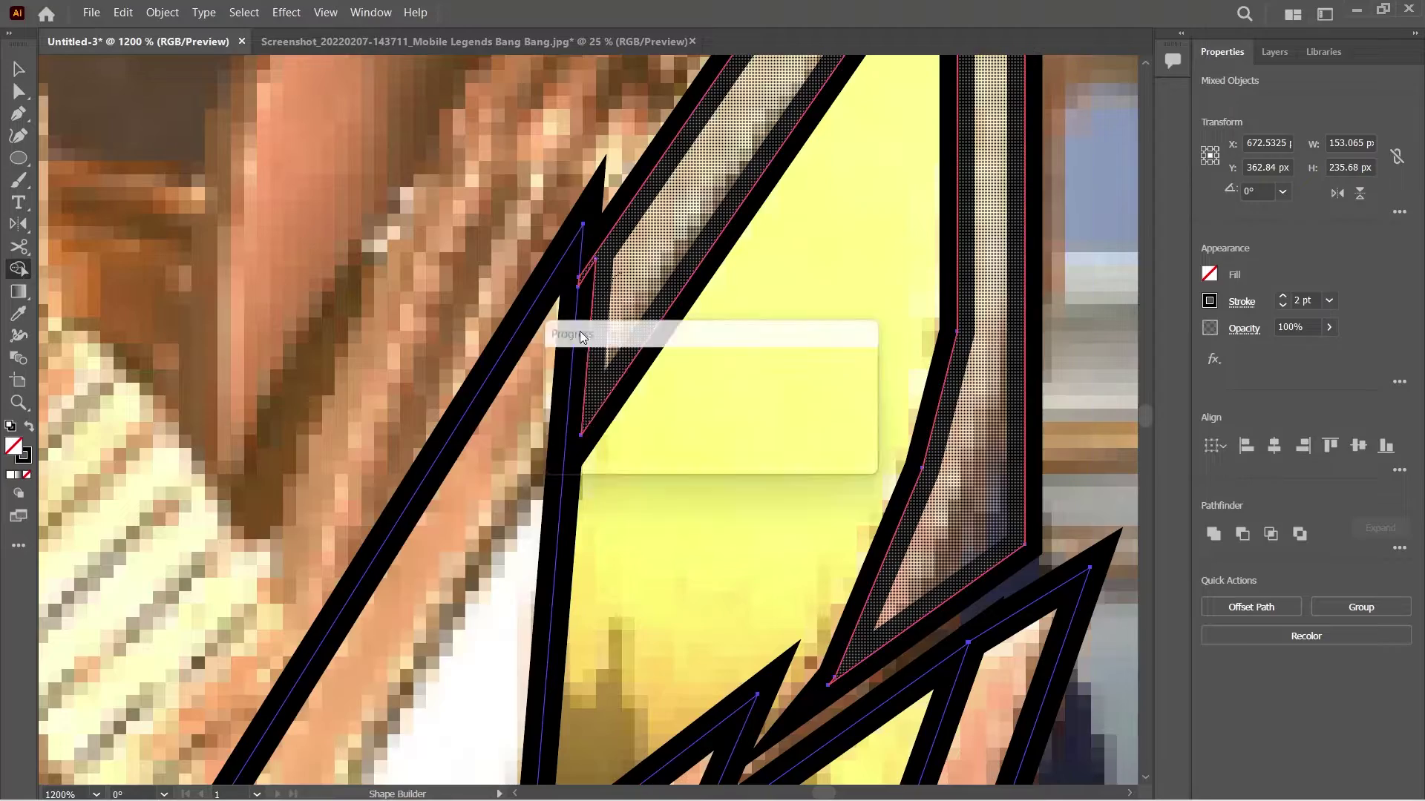
Clear the stray notch where the upper right feather's border meets the guard's central outline.
{"action": "key", "text": "v"}
{"action": "scroll", "coordinate": [542, 417], "scroll_direction": "down", "scroll_amount": 4}
{"action": "scroll", "coordinate": [687, 328], "scroll_direction": "up", "scroll_amount": 8}
{"action": "key", "text": "a"}
{"action": "left_click", "coordinate": [671, 318]}
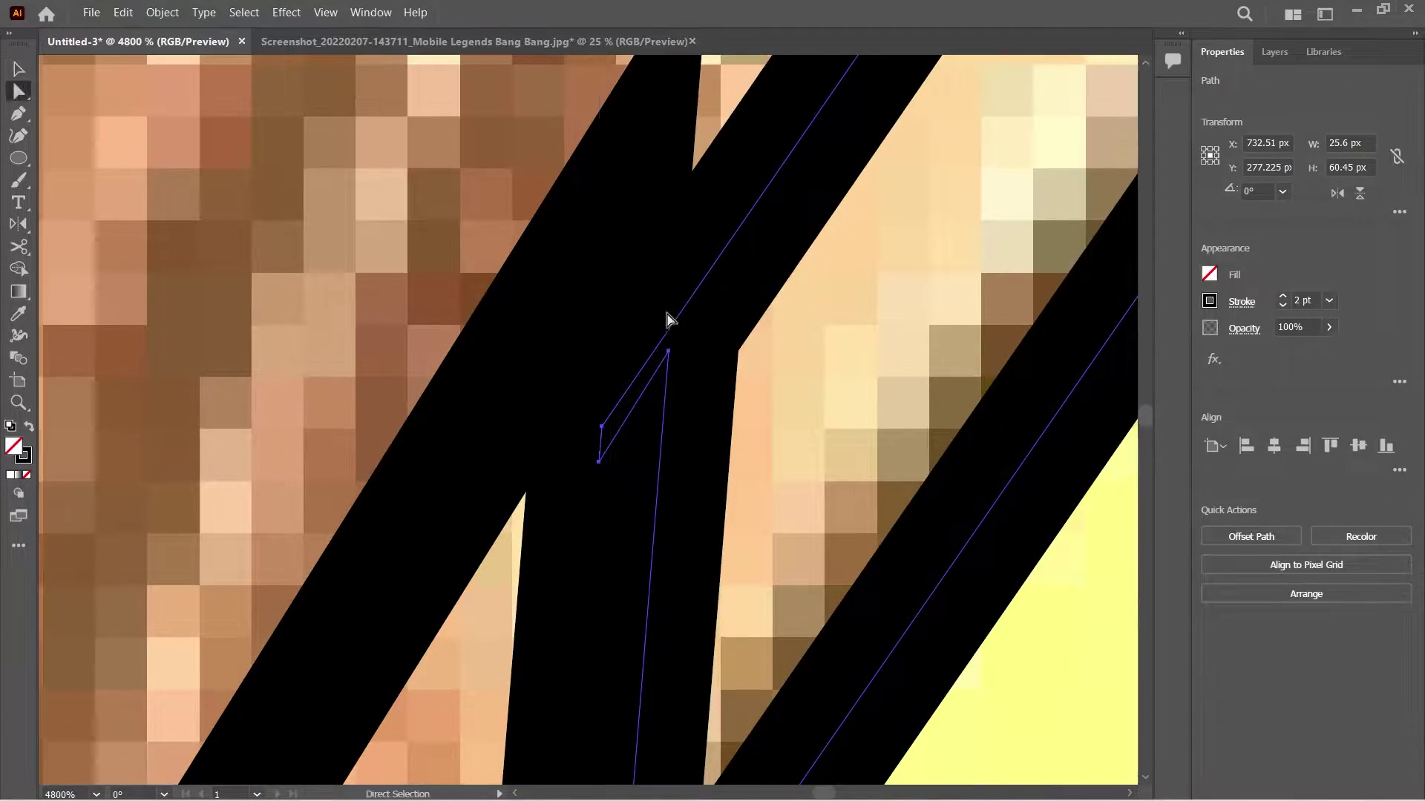
{"action": "scroll", "coordinate": [642, 469], "scroll_direction": "down", "scroll_amount": 10}
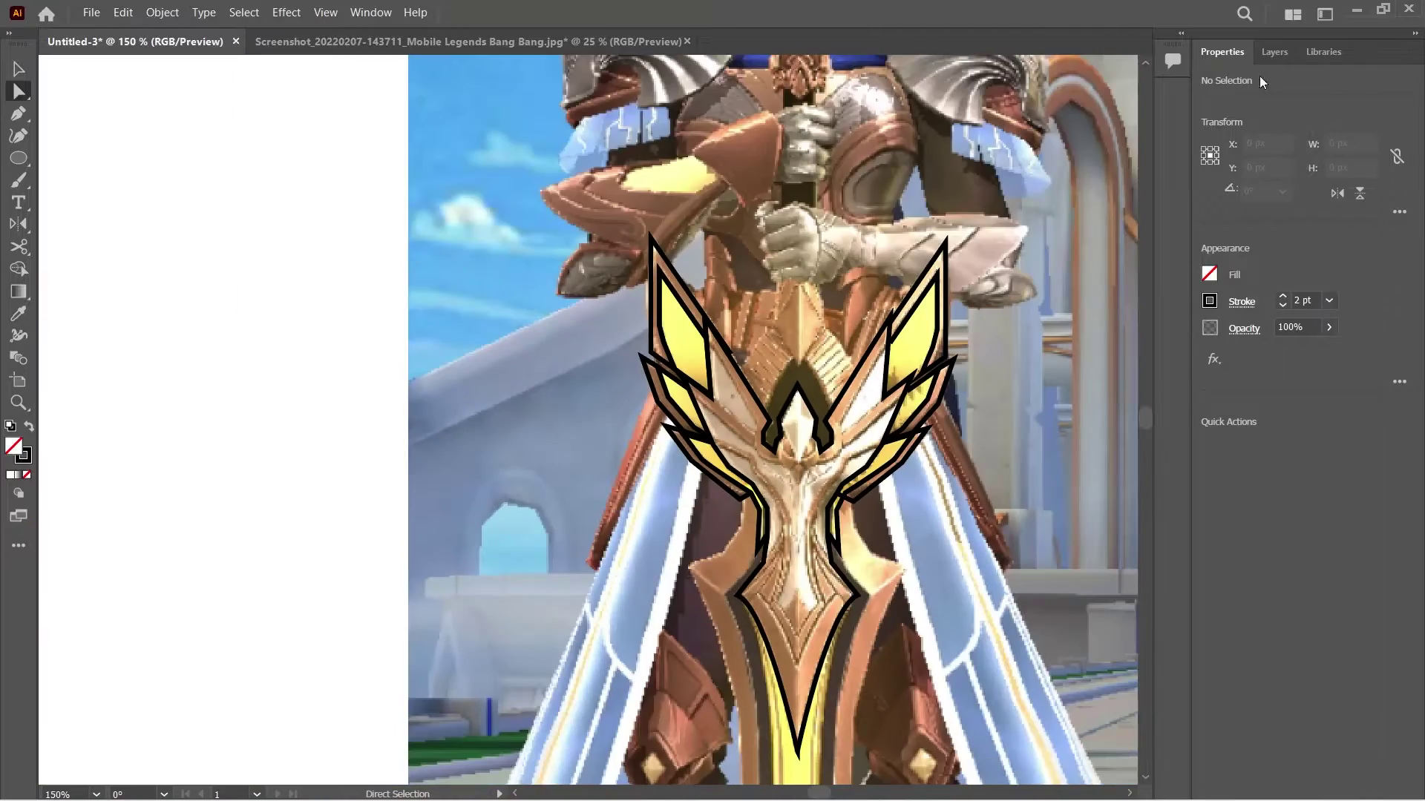
Show the Bottom outline layer's artwork, send its selected outer outline to the back, and lock the layer.
{"action": "key", "text": "F7"}
{"action": "right_click", "coordinate": [888, 561]}
{"action": "left_click", "coordinate": [927, 550]}
{"action": "right_click", "coordinate": [884, 562]}
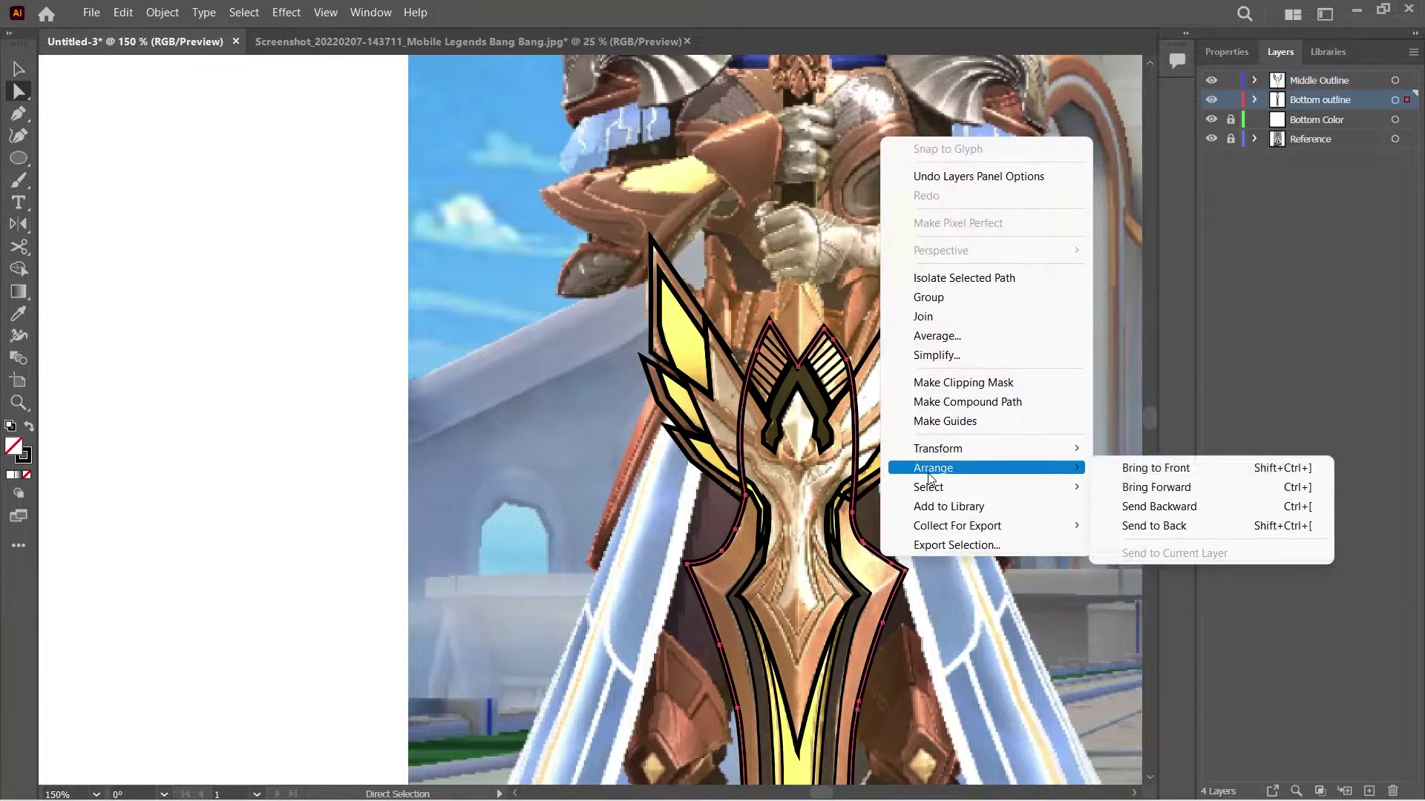
{"action": "left_click", "coordinate": [1121, 517]}
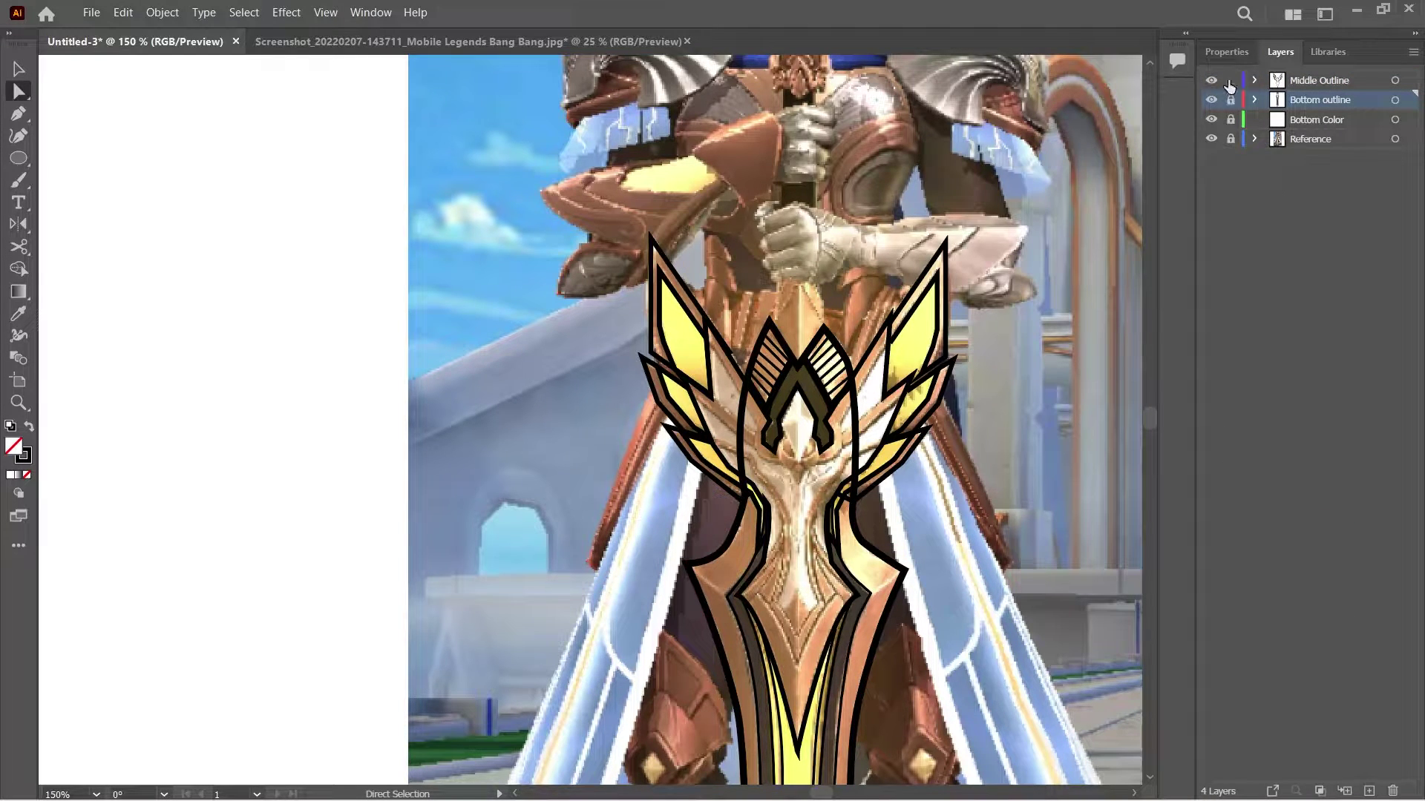
Hide the Reference layer and bend the upper left feather's outer edge into a smooth curve with the Curvature tool.
{"action": "scroll", "coordinate": [890, 416], "scroll_direction": "down", "scroll_amount": 3}
{"action": "scroll", "coordinate": [890, 416], "scroll_direction": "up", "scroll_amount": 2}
{"action": "left_click", "coordinate": [1211, 139]}
{"action": "scroll", "coordinate": [676, 377], "scroll_direction": "up", "scroll_amount": 5}
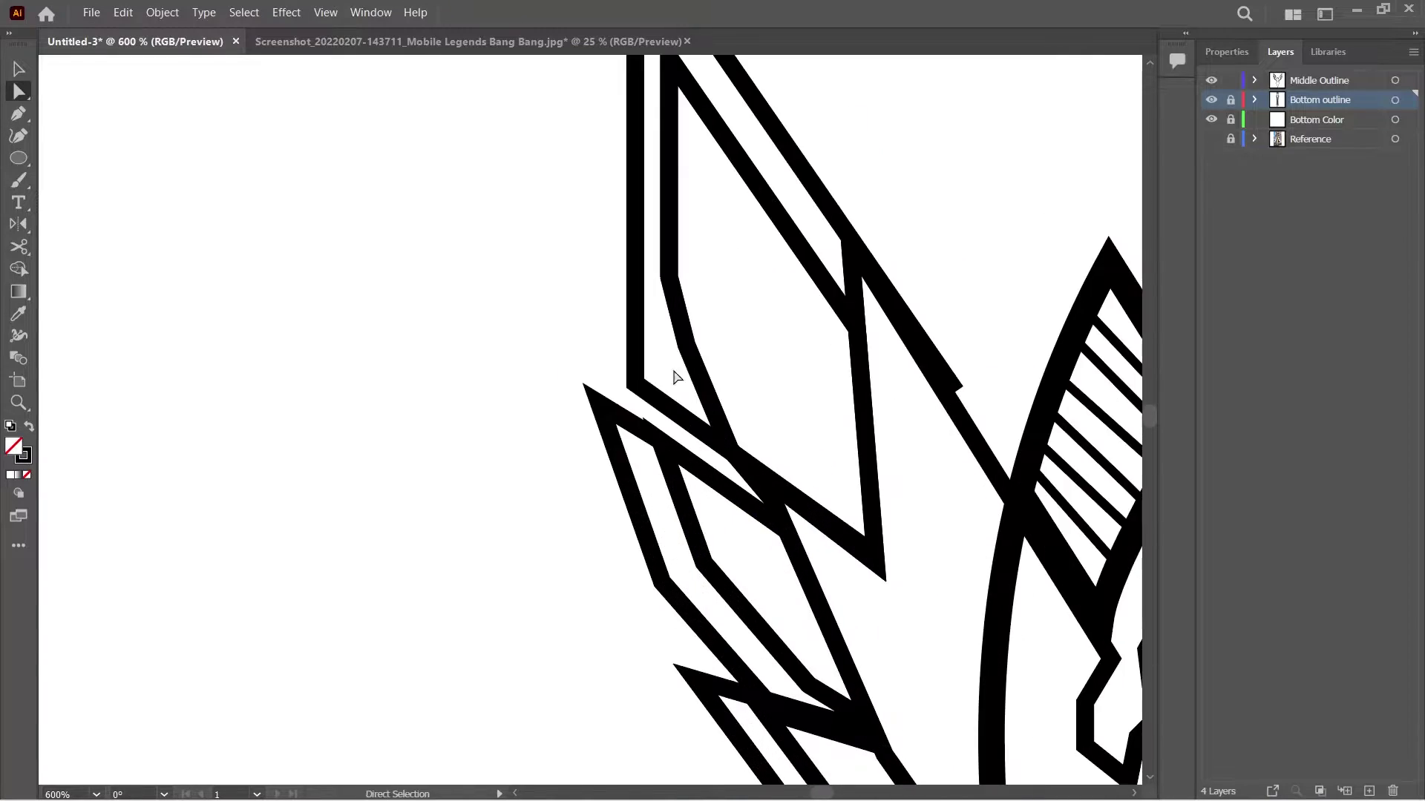
{"action": "scroll", "coordinate": [678, 378], "scroll_direction": "up", "scroll_amount": 2}
{"action": "left_click_drag", "start_coordinate": [640, 457], "coordinate": [623, 463]}
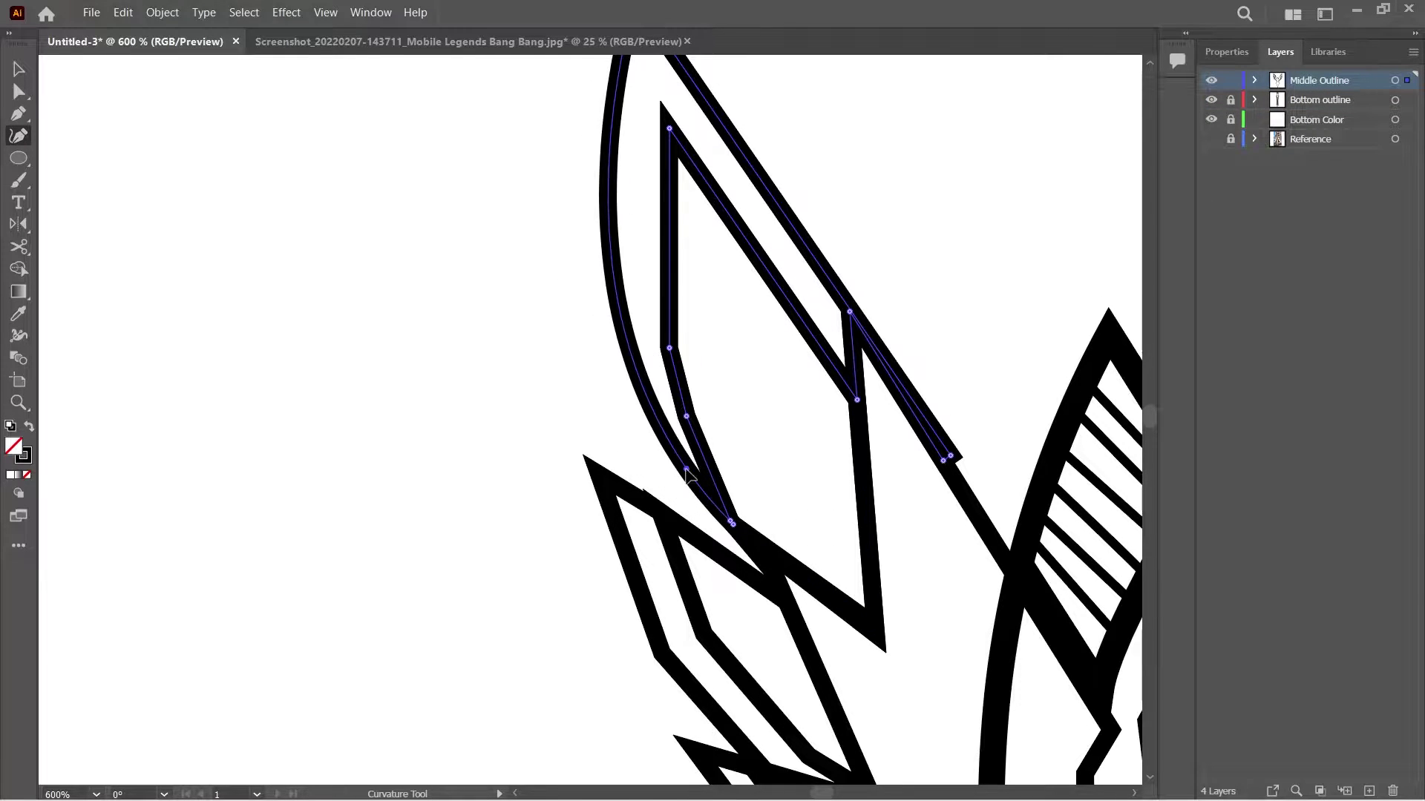
{"action": "key", "text": "v"}
Compare the feathers with the reference and bend the upper right feather's outer edge into a matching smooth curve.
{"action": "left_click", "coordinate": [1211, 139]}
{"action": "key", "text": "ctrl+minus"}
{"action": "key", "text": "ctrl+minus"}
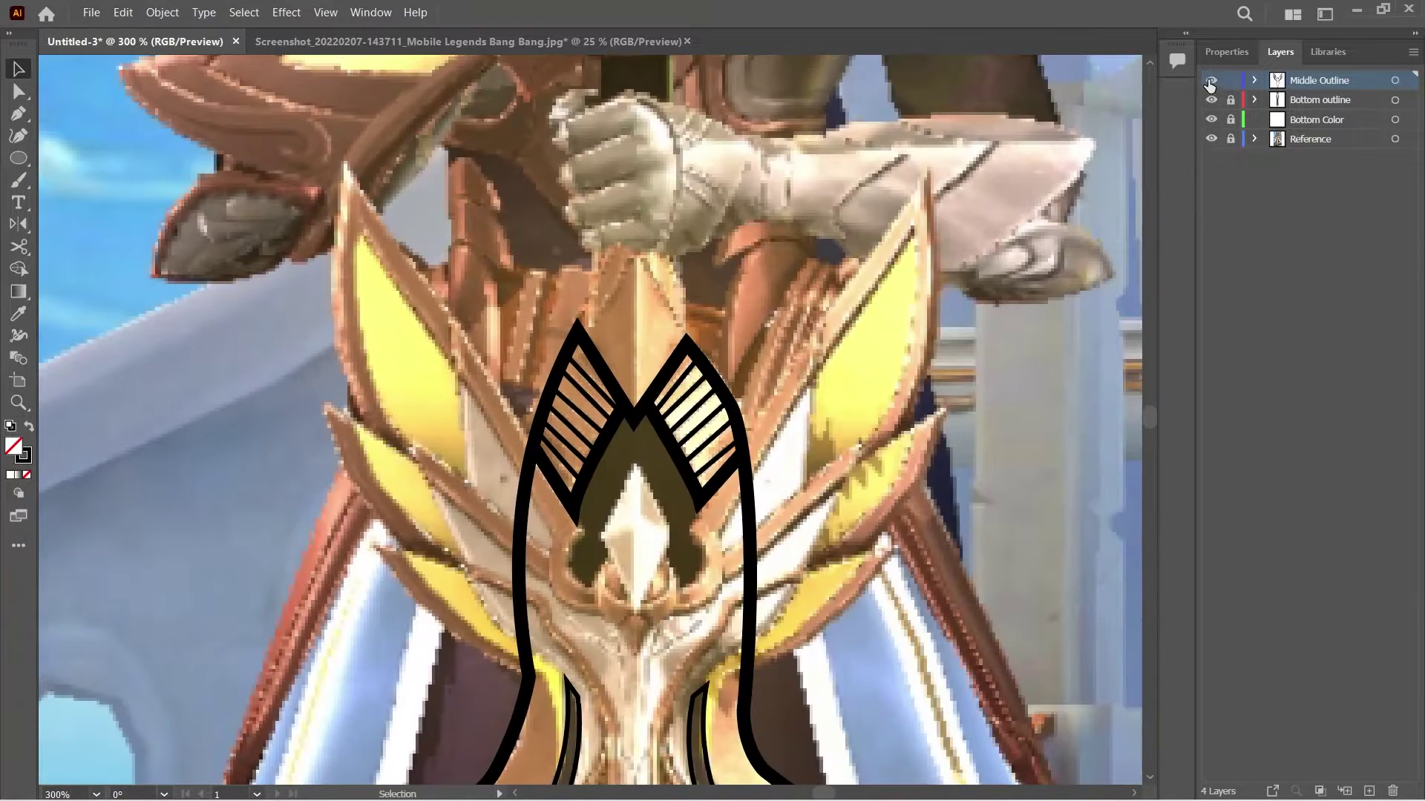
{"action": "left_click", "coordinate": [1211, 139]}
{"action": "key", "text": "ctrl+plus"}
{"action": "key", "text": "ctrl+plus"}
{"action": "left_click", "coordinate": [914, 394]}
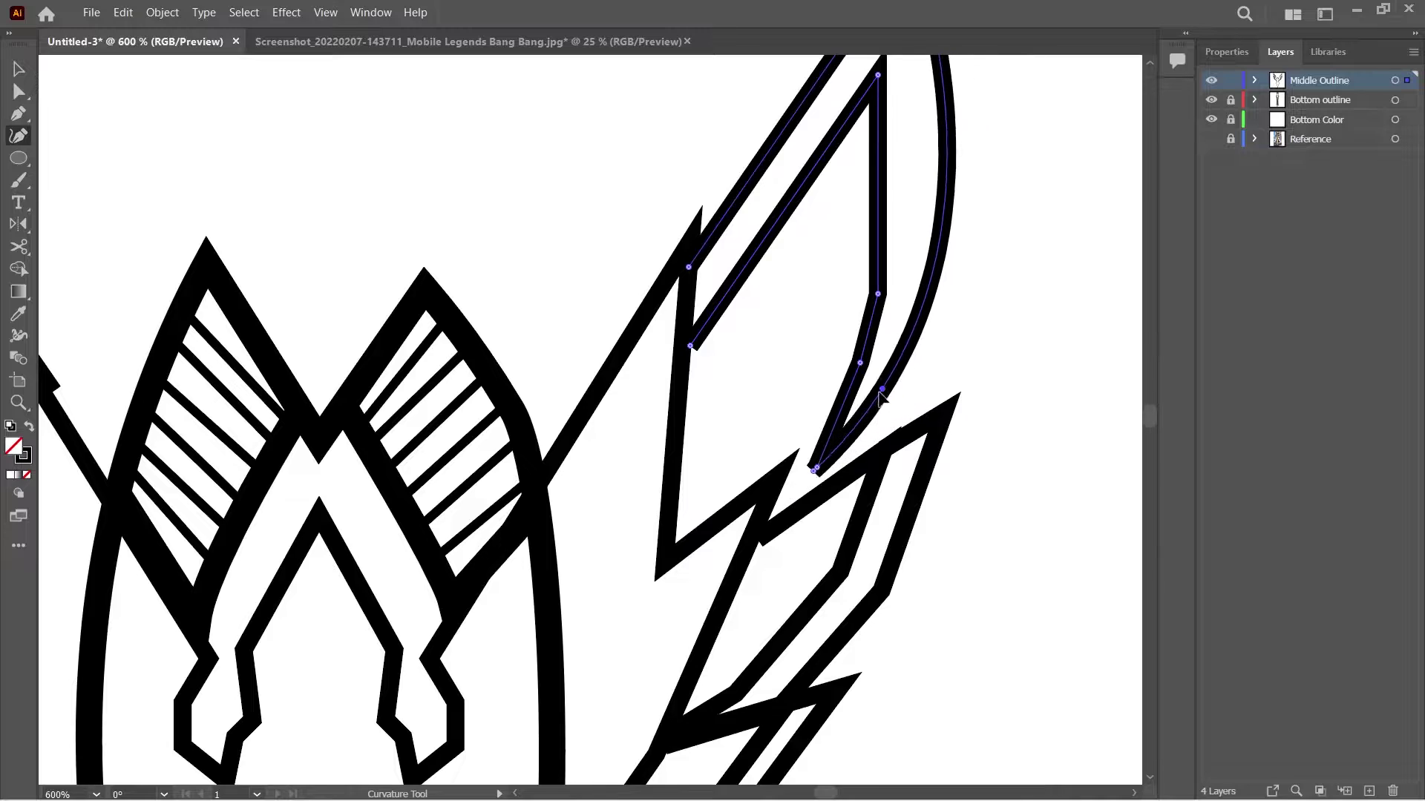
{"action": "key", "text": "v"}
Extend the lower end of the upper right feather's curved outline to the guard's central outline with the Pen tool.
{"action": "key", "text": "ctrl+minus"}
{"action": "key", "text": "ctrl+minus"}
{"action": "key", "text": "ctrl+minus"}
{"action": "key", "text": "ctrl+plus"}
{"action": "key", "text": "ctrl+plus"}
{"action": "key", "text": "ctrl+plus"}
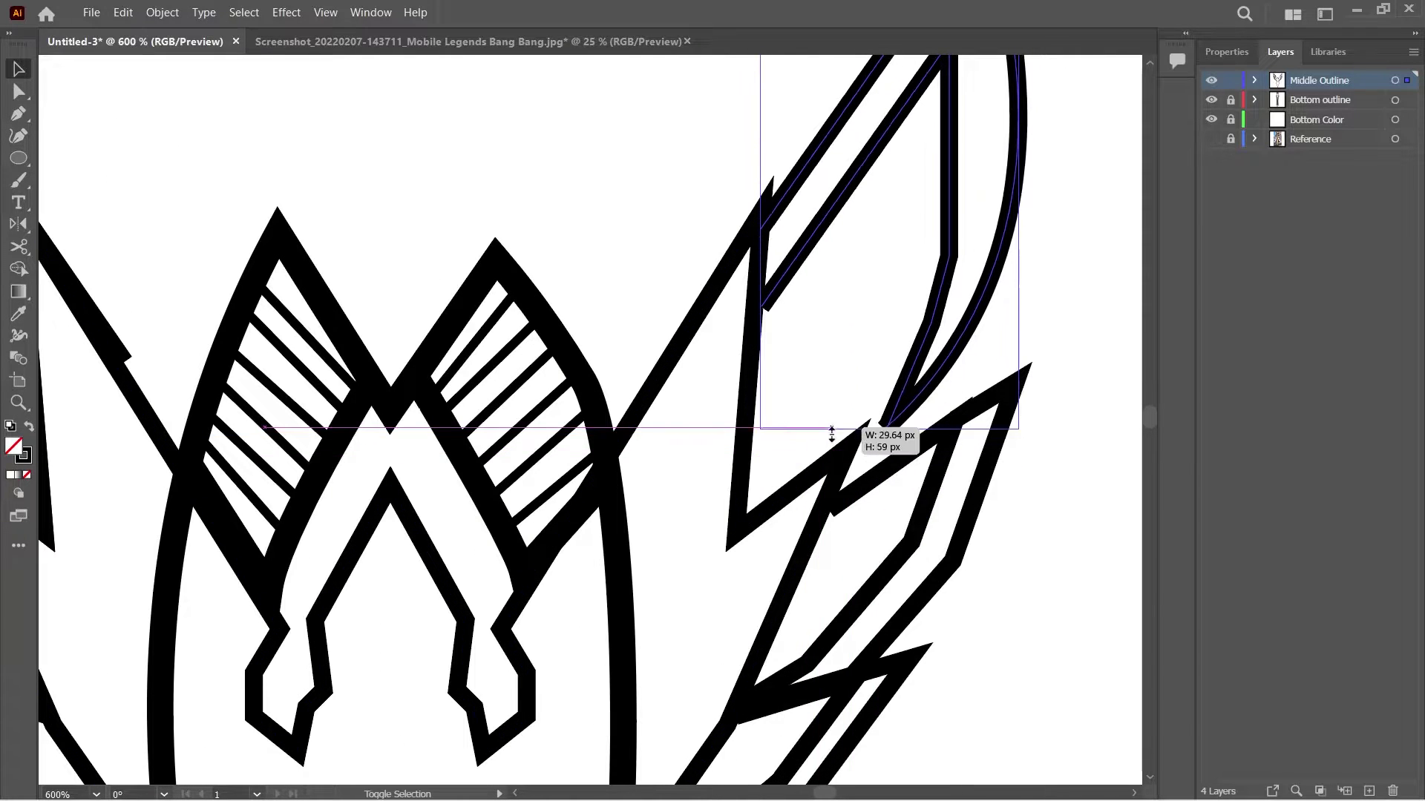
{"action": "scroll", "coordinate": [965, 368], "scroll_direction": "up", "scroll_amount": 2}
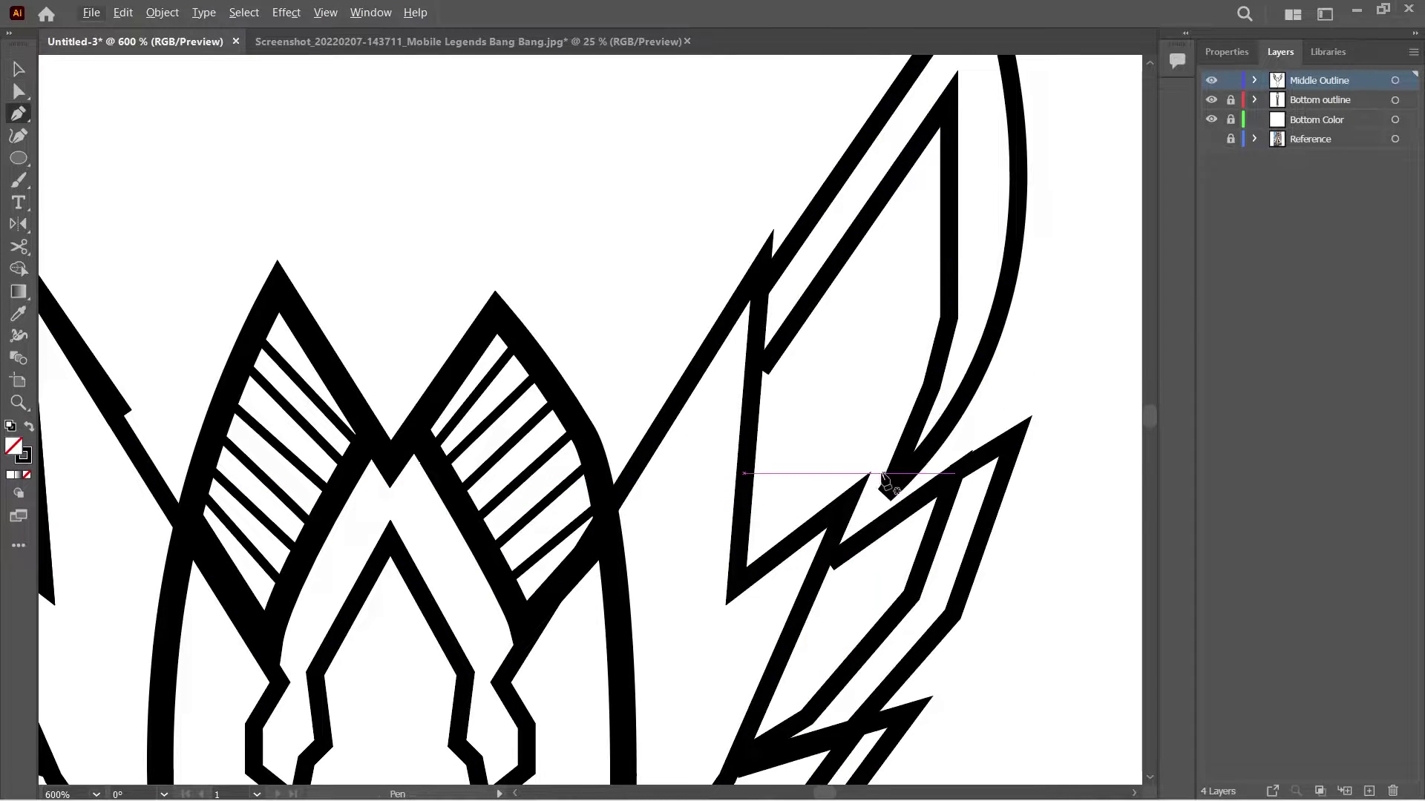
{"action": "key", "text": "ctrl+plus"}
{"action": "key", "text": "ctrl+plus"}
{"action": "key", "text": "ctrl+plus"}
{"action": "key", "text": "ctrl+plus"}
{"action": "left_click", "coordinate": [886, 483]}
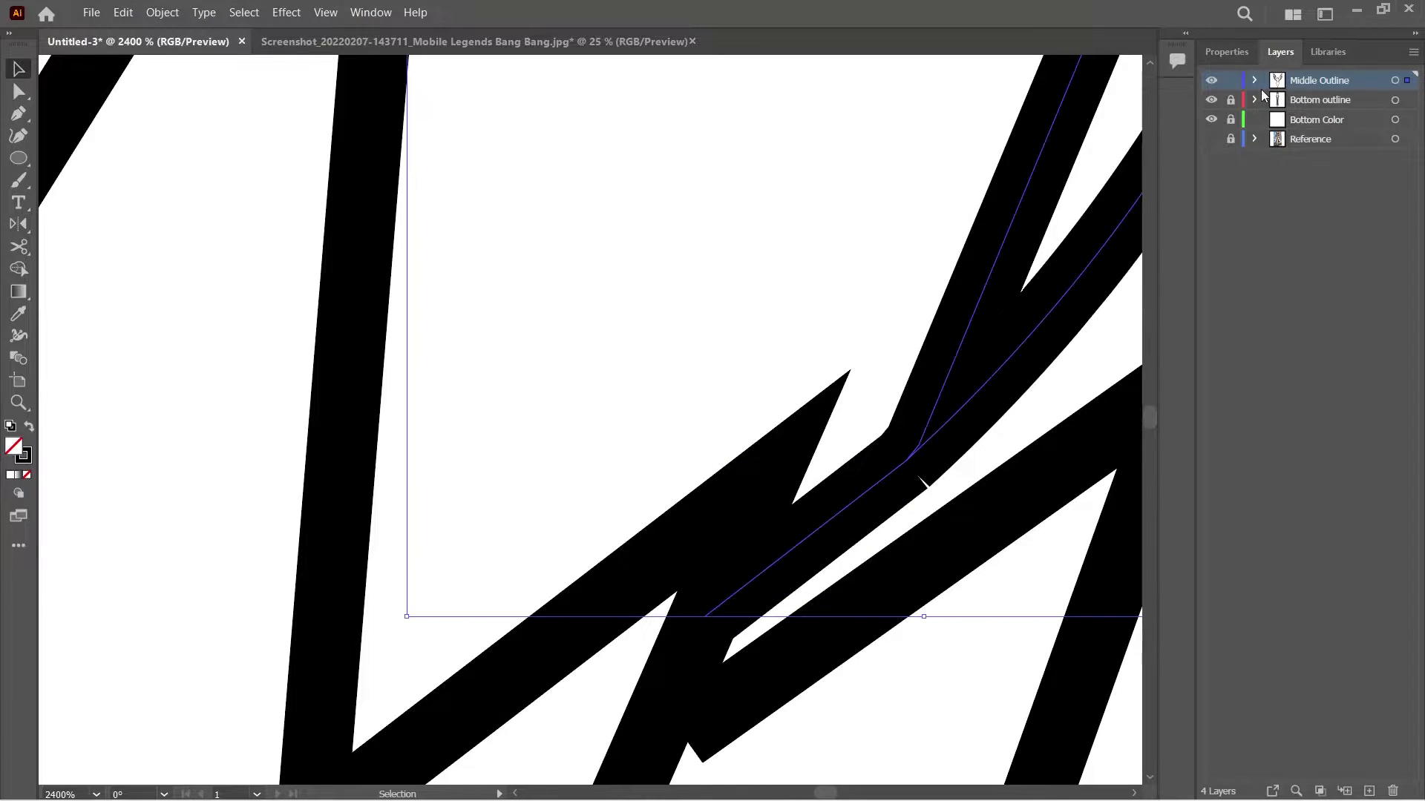
Show the Reference layer again behind the line art.
{"action": "left_click", "coordinate": [1227, 51]}
{"action": "key", "text": "ctrl+minus"}
{"action": "key", "text": "ctrl+minus"}
{"action": "key", "text": "ctrl+minus"}
{"action": "key", "text": "ctrl+minus"}
{"action": "key", "text": "ctrl+minus"}
{"action": "key", "text": "ctrl+minus"}
{"action": "key", "text": "ctrl+minus"}
{"action": "left_click", "coordinate": [1280, 51]}
{"action": "left_click", "coordinate": [1211, 139]}
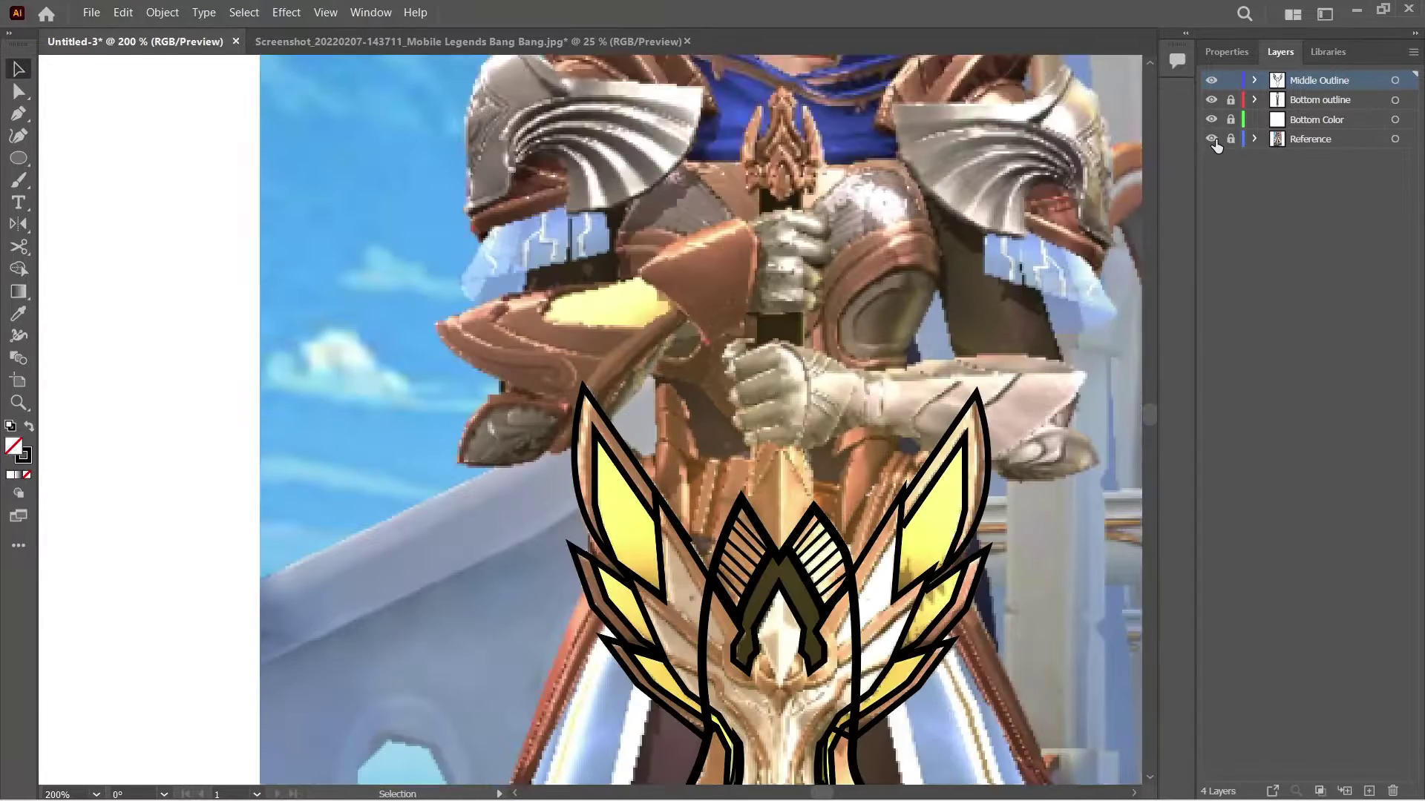
Try to draw the central gem's lower half starting from the inner notch of the dark collar's right side.
{"action": "key", "text": "ctrl+plus"}
{"action": "key", "text": "ctrl+plus"}
{"action": "key", "text": "ctrl+plus"}
{"action": "key", "text": "ctrl+plus"}
{"action": "left_click", "coordinate": [851, 405]}
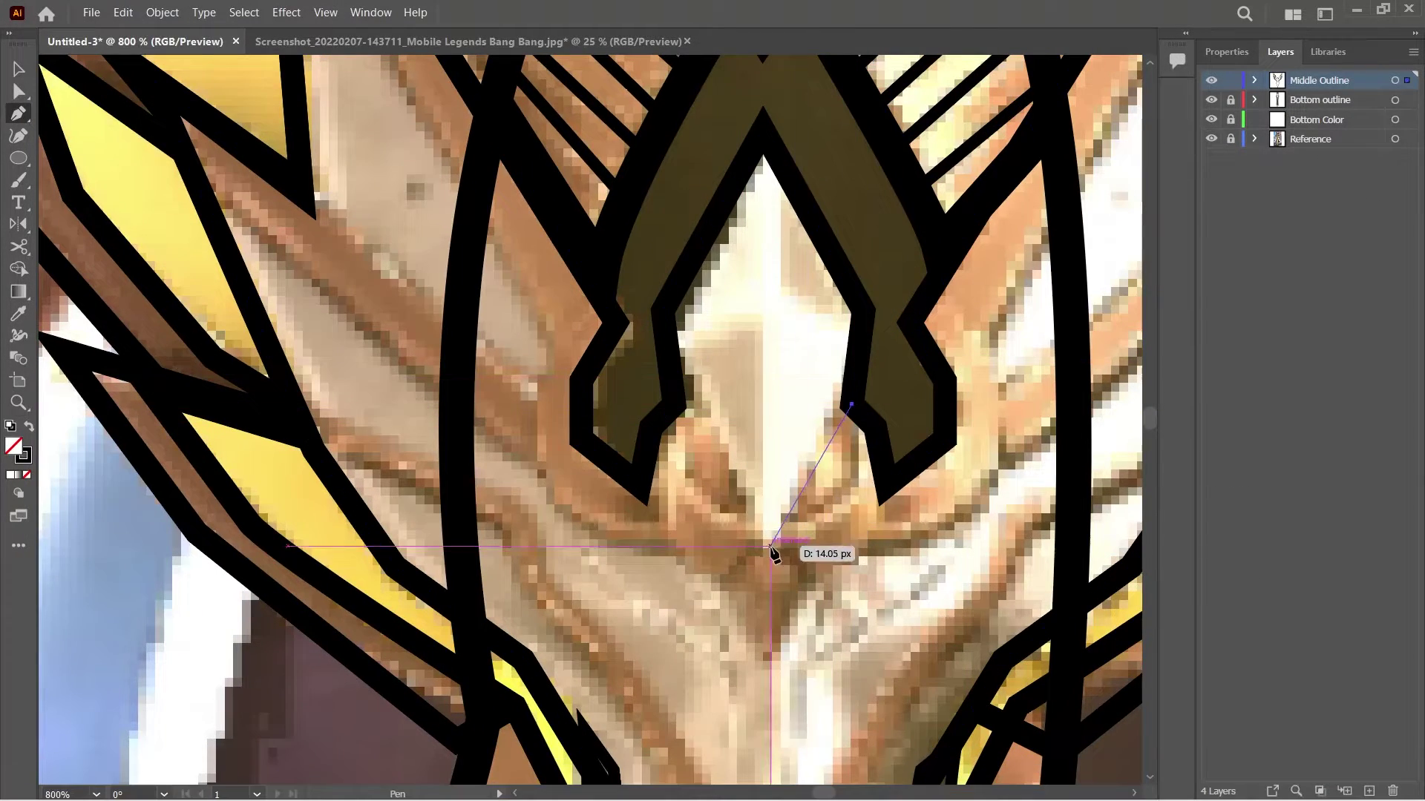
{"action": "left_click", "coordinate": [664, 310]}
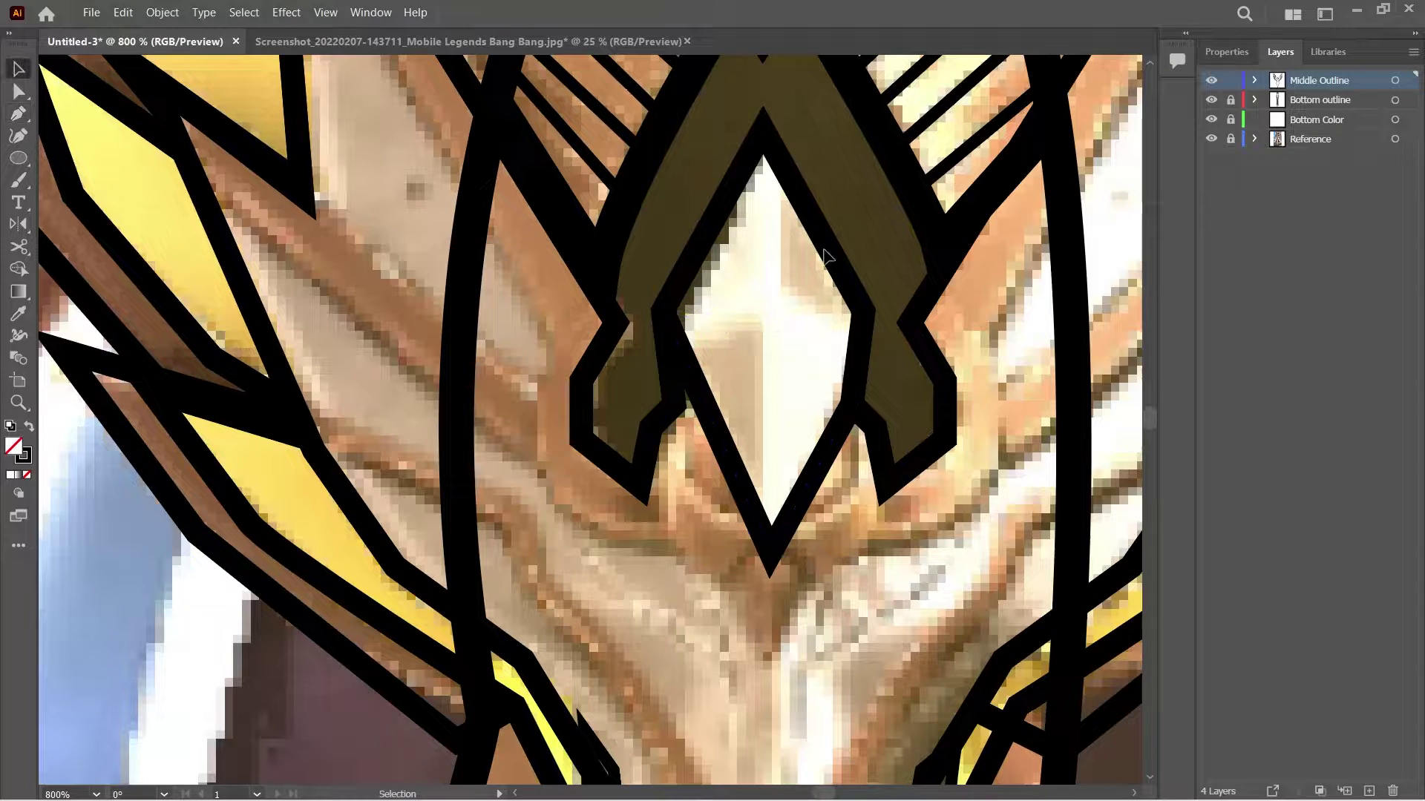
{"action": "key", "text": "a"}
{"action": "key", "text": "ctrl+z"}
Draw the central gem's lower half as a V between its two side corners and merge the diamond with Shape Builder.
{"action": "key", "text": "p"}
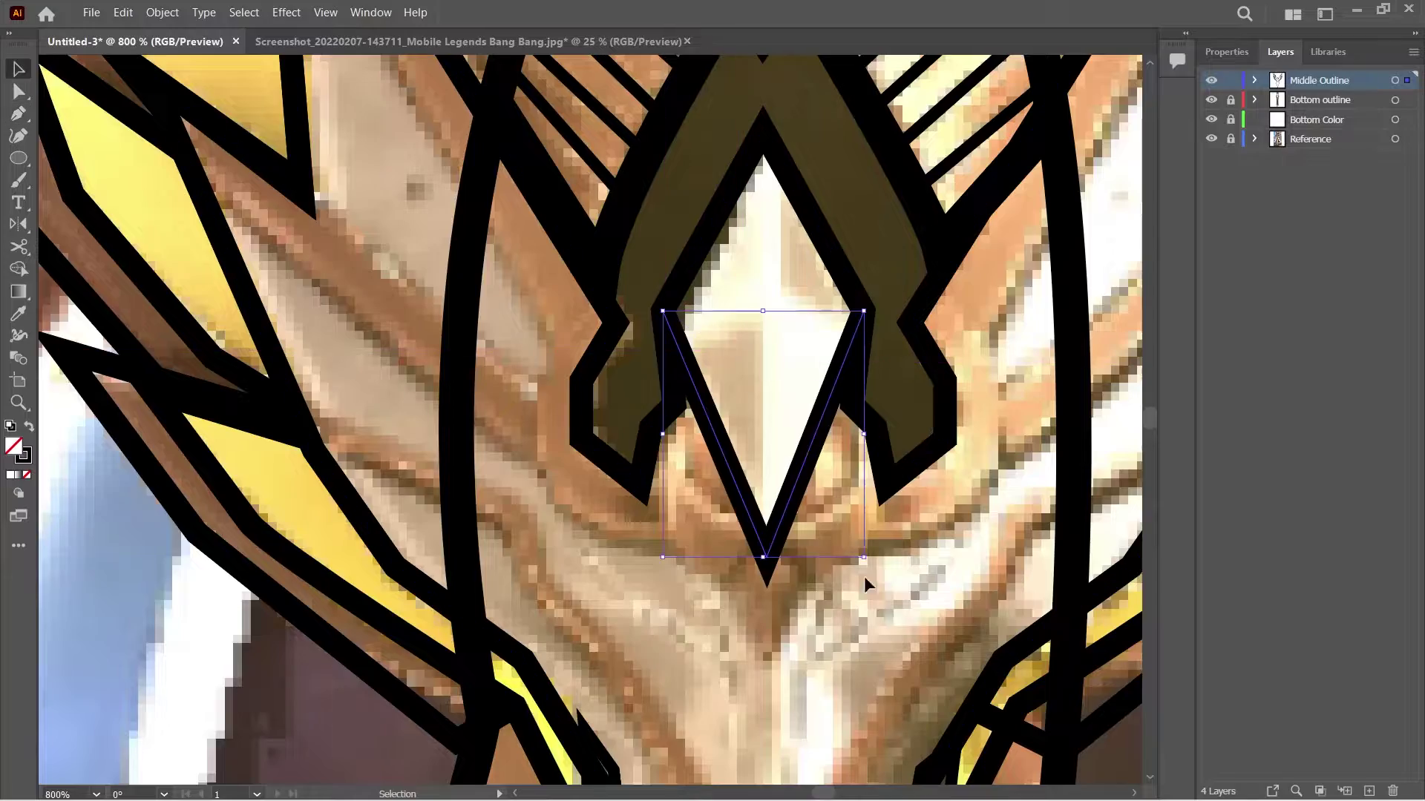
{"action": "key", "text": "ctrl+a"}
{"action": "key", "text": "shift+m"}
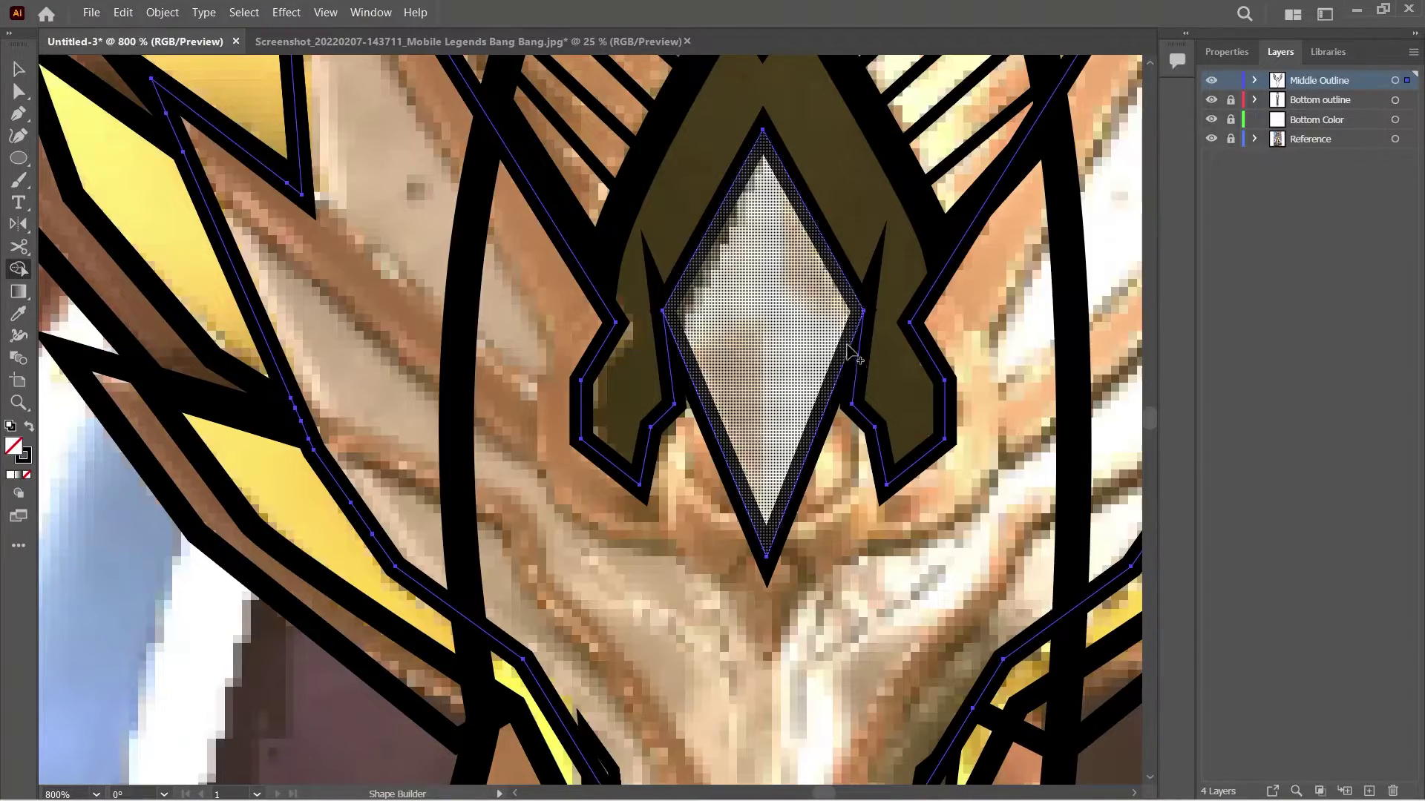
{"action": "left_click", "coordinate": [851, 355]}
{"action": "key", "text": "v"}
{"action": "key", "text": "ctrl+shift+a"}
Hide the Bottom outline layer.
{"action": "scroll", "coordinate": [813, 549], "scroll_direction": "down", "scroll_amount": 3}
{"action": "scroll", "coordinate": [812, 549], "scroll_direction": "up", "scroll_amount": 4}
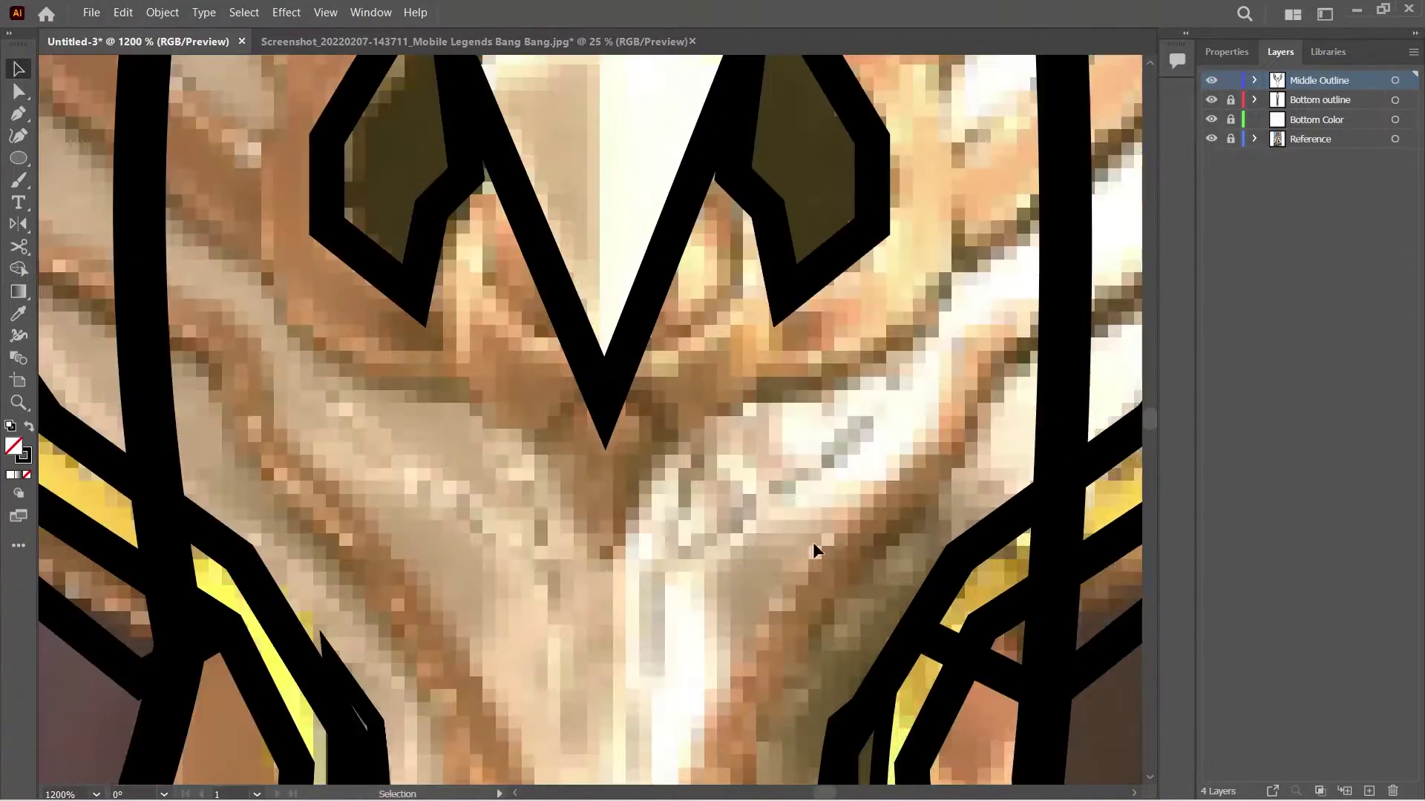
{"action": "scroll", "coordinate": [813, 549], "scroll_direction": "down", "scroll_amount": 4}
{"action": "scroll", "coordinate": [880, 585], "scroll_direction": "up", "scroll_amount": 3}
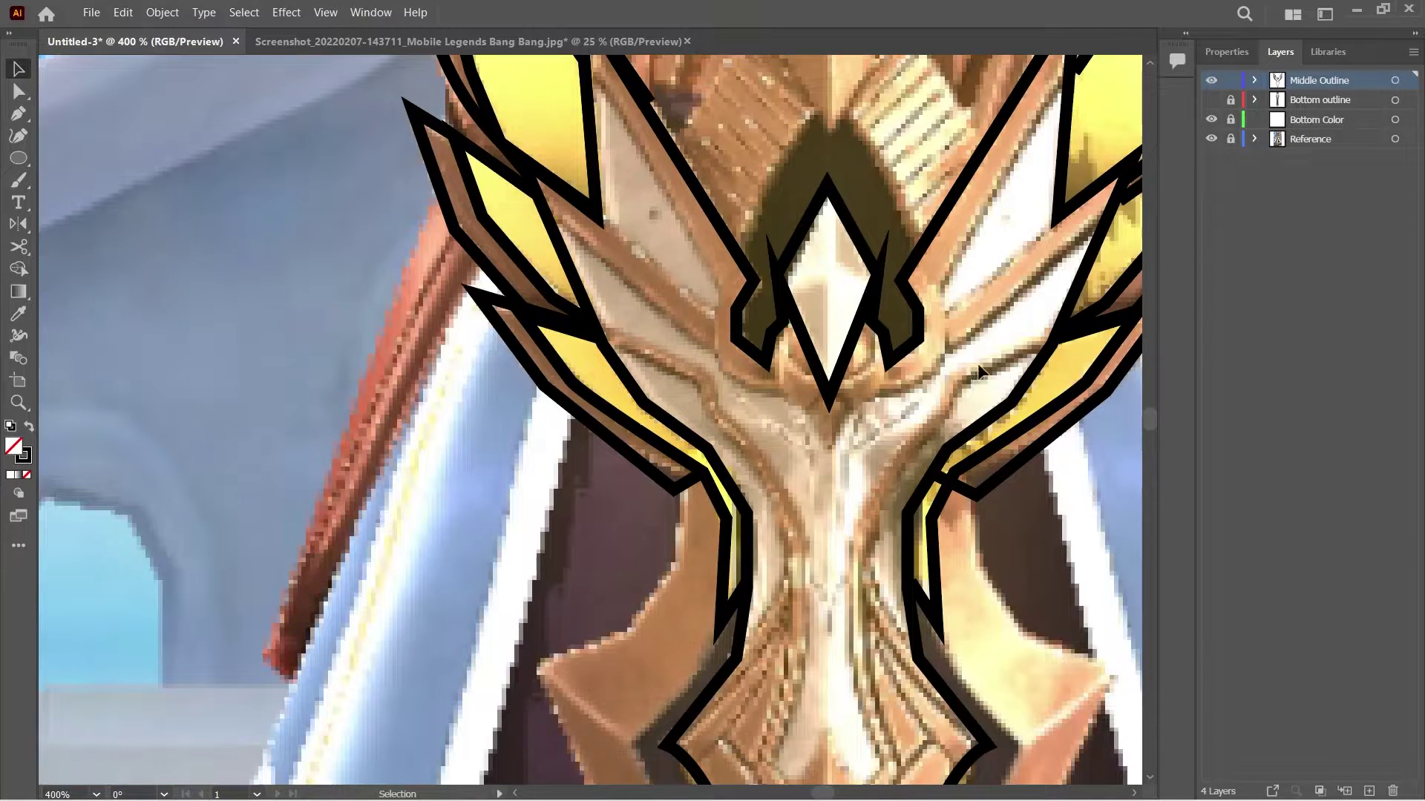
Draw an ellipse about 15 by 11 px centred over the lower half of the central gem.
{"action": "scroll", "coordinate": [829, 346], "scroll_direction": "up", "scroll_amount": 2}
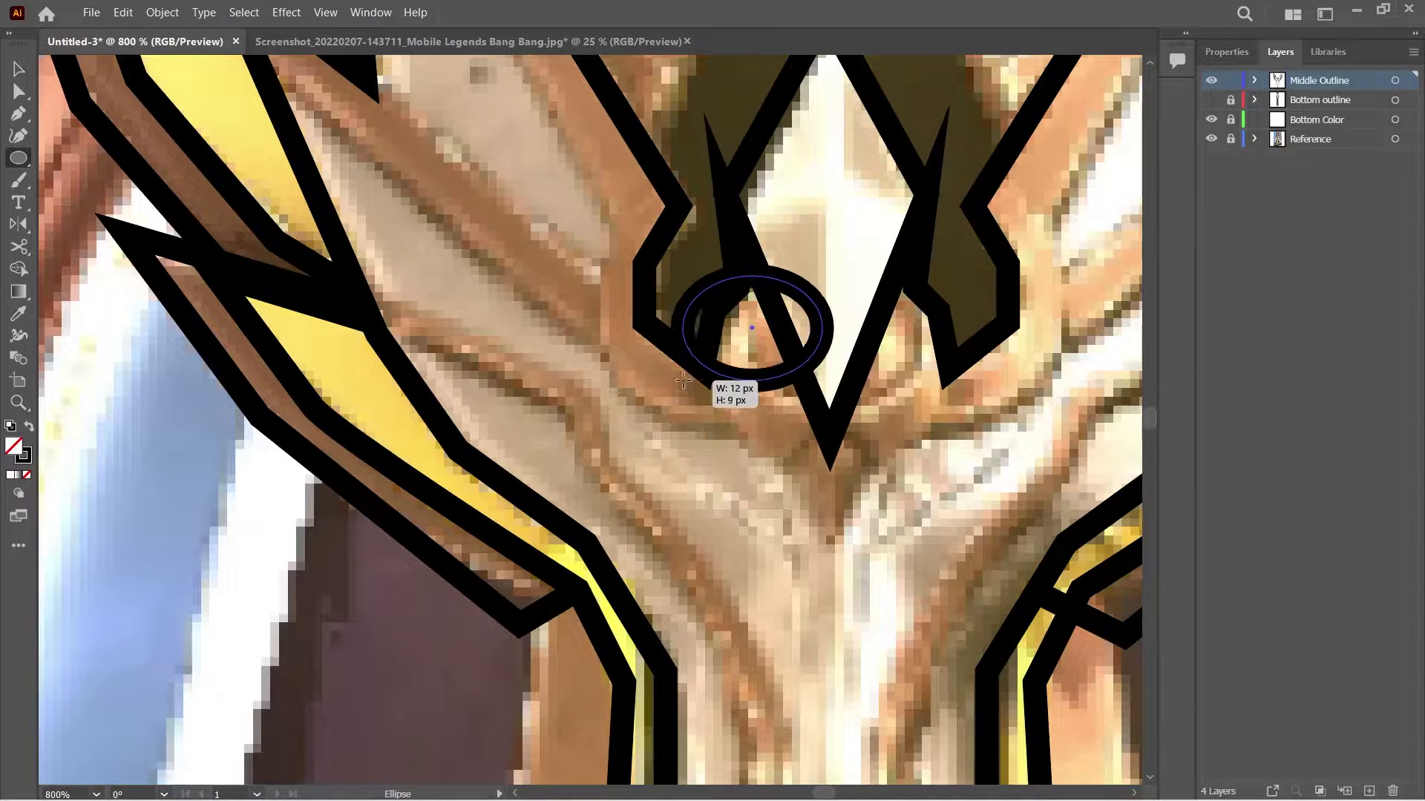
{"action": "key", "text": "ctrl+z"}
{"action": "key", "text": "v"}
{"action": "left_click_drag", "start_coordinate": [730, 360], "coordinate": [824, 359]}
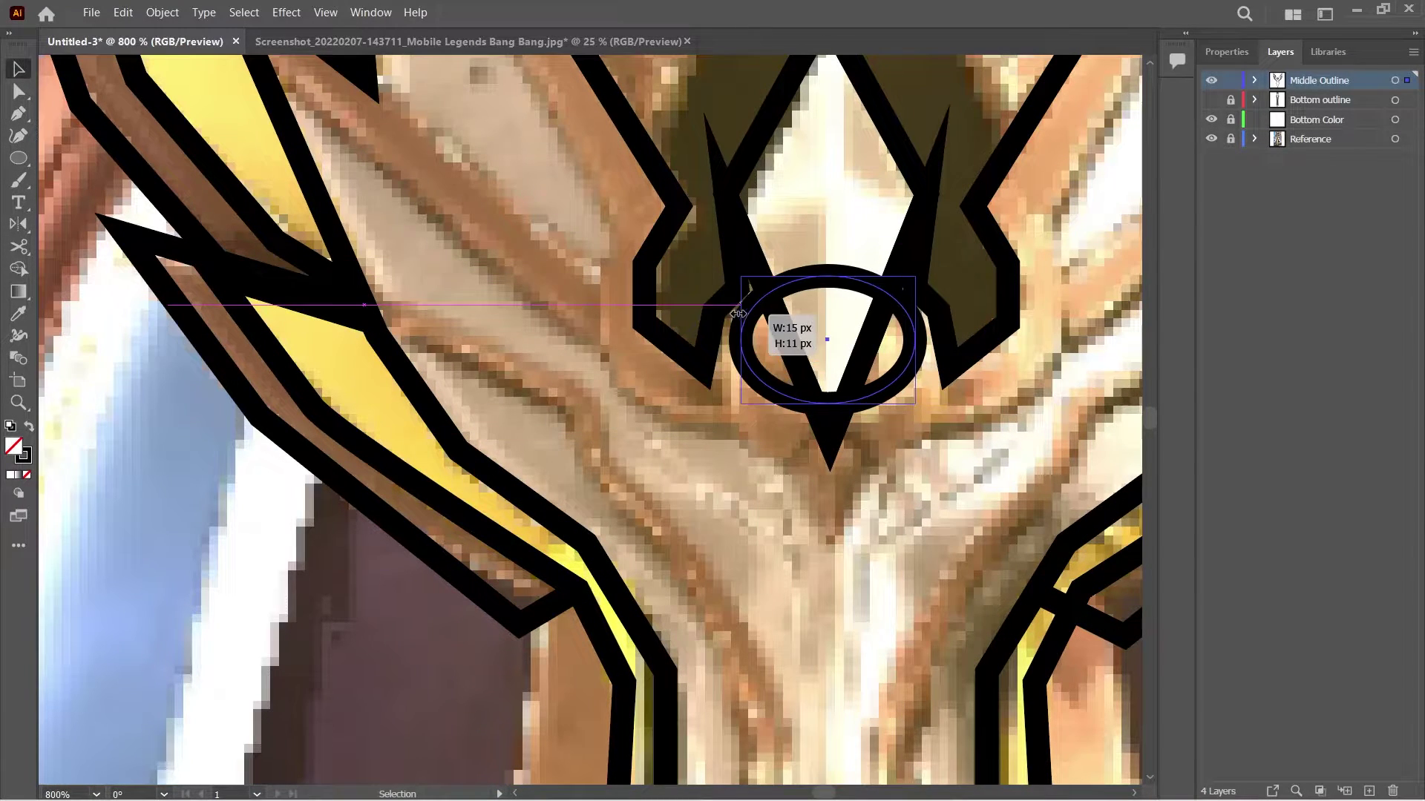
Reduce the ellipse to its lower arc and place it, flattened, around the gem's bottom tip.
{"action": "left_click_drag", "start_coordinate": [829, 278], "coordinate": [851, 539]}
{"action": "key", "text": "ctrl+z"}
{"action": "scroll", "coordinate": [907, 504], "scroll_direction": "down", "scroll_amount": 1}
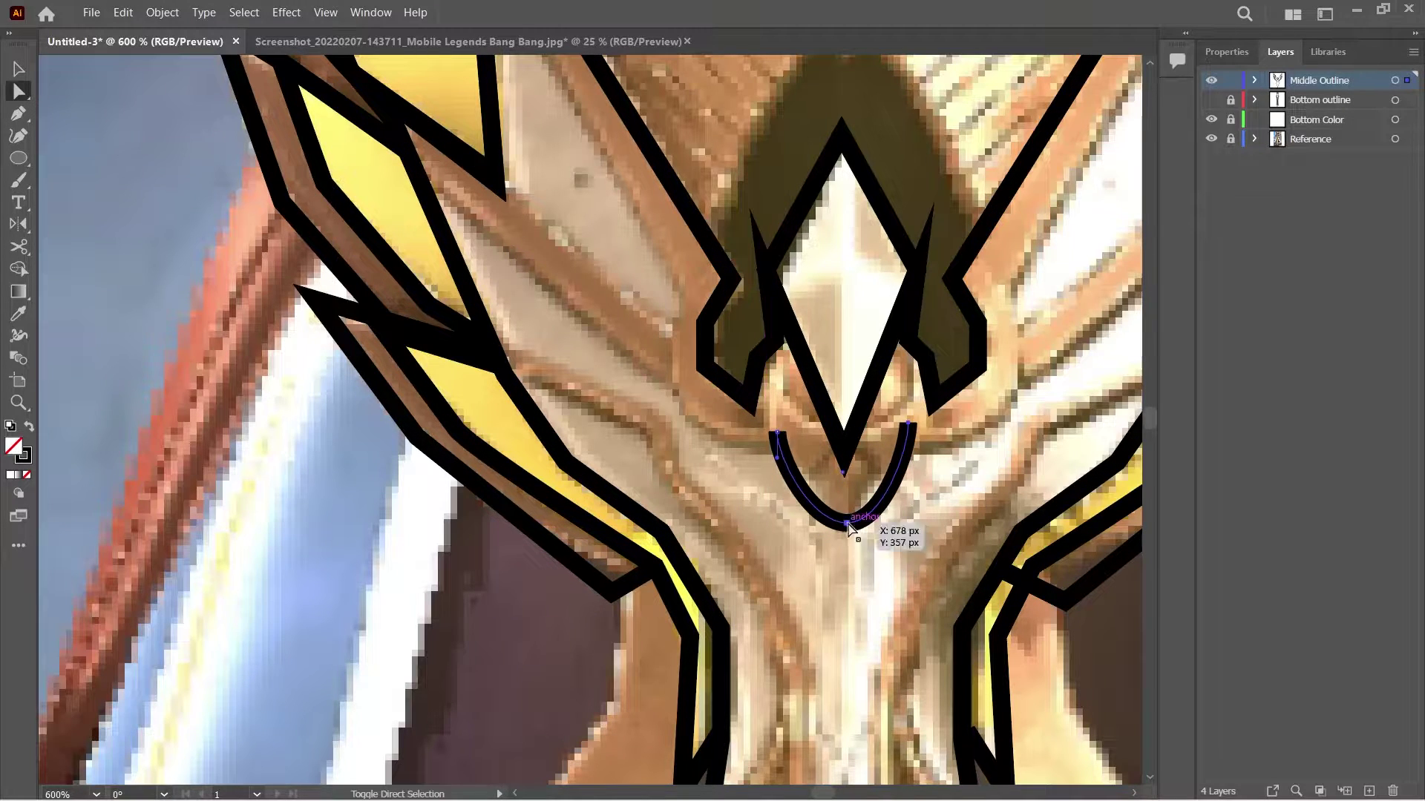
{"action": "scroll", "coordinate": [849, 528], "scroll_direction": "up", "scroll_amount": 4}
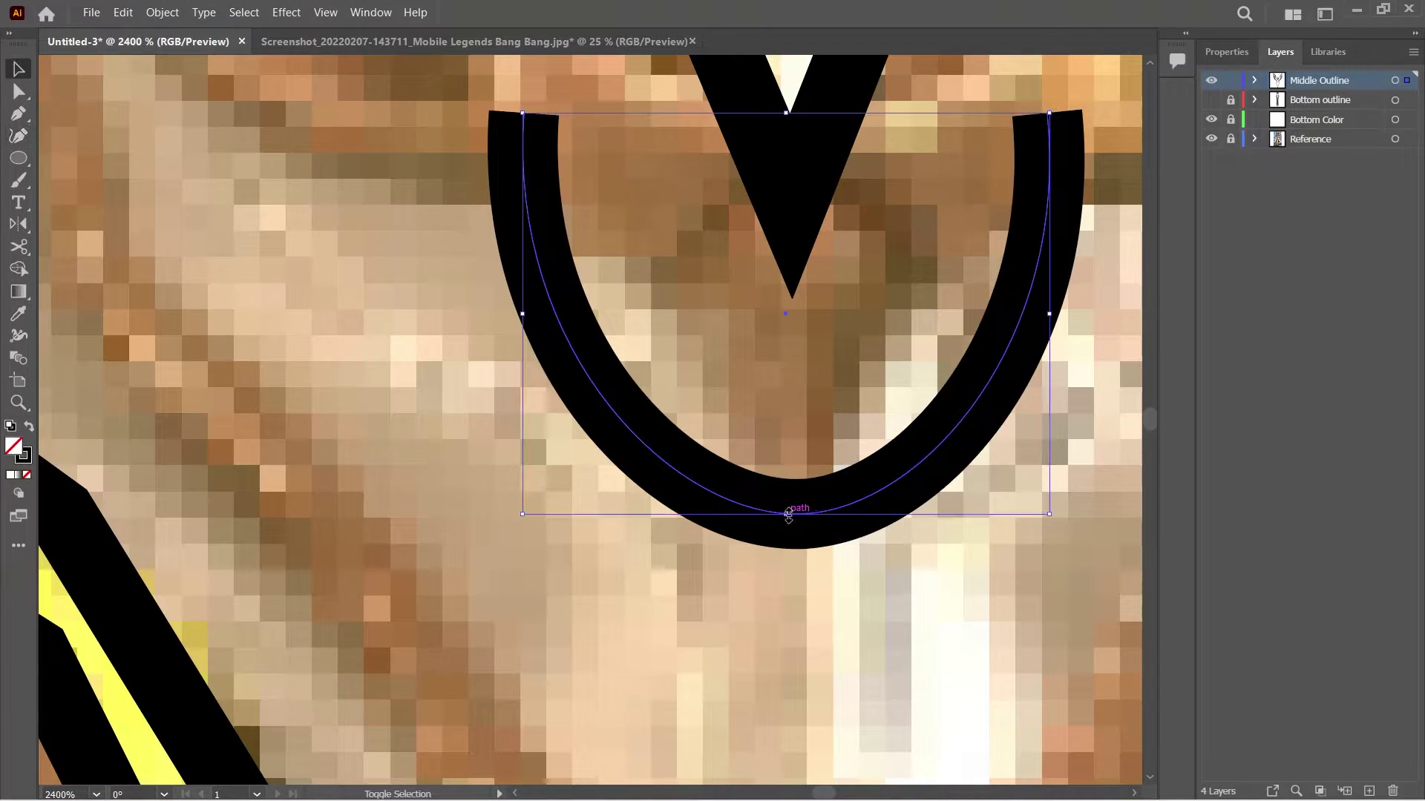
{"action": "scroll", "coordinate": [790, 518], "scroll_direction": "down", "scroll_amount": 4}
{"action": "left_click", "coordinate": [880, 494]}
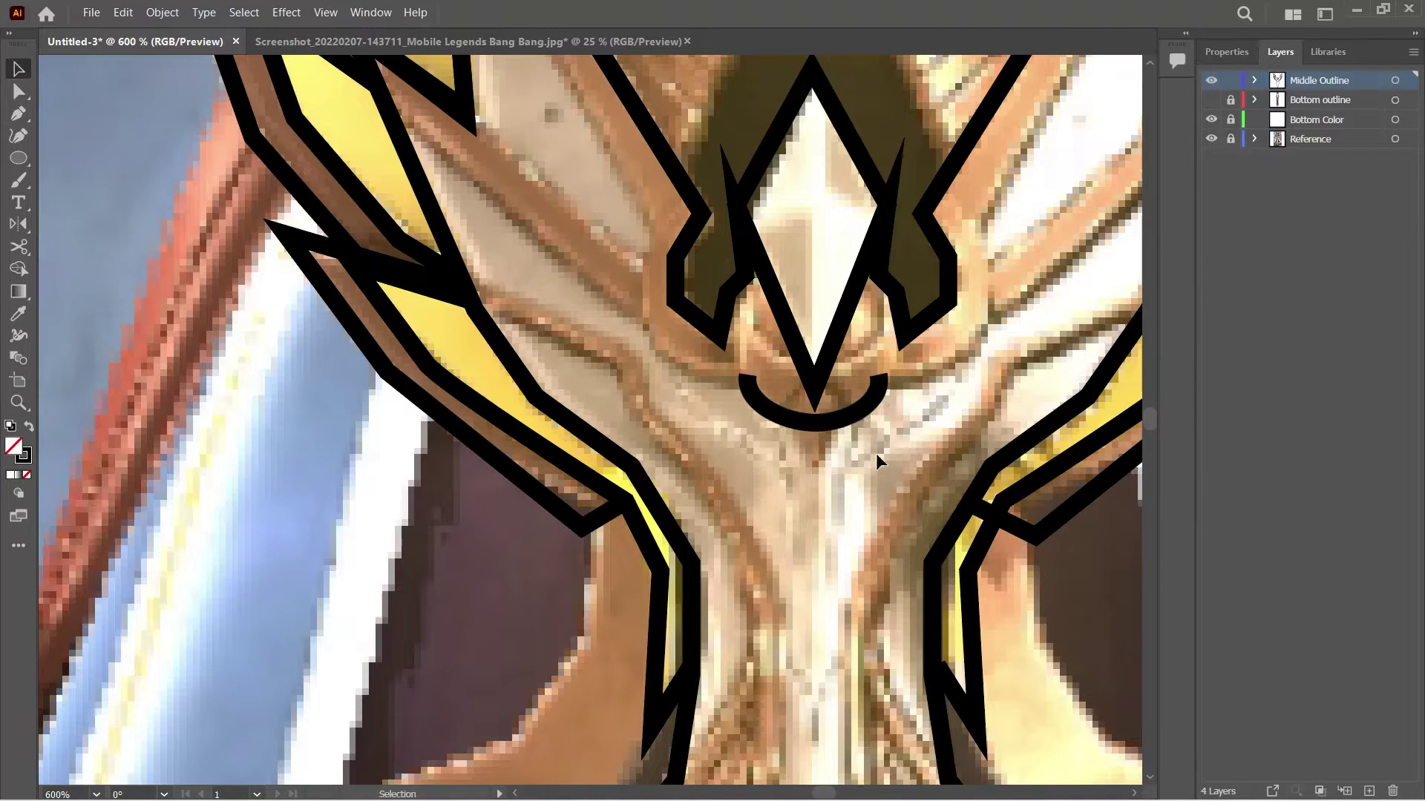
Duplicate the arc and draw a small downward-pointing triangle beneath the lower arc with the Pen tool.
{"action": "scroll", "coordinate": [839, 471], "scroll_direction": "up", "scroll_amount": 2}
{"action": "key", "text": "p"}
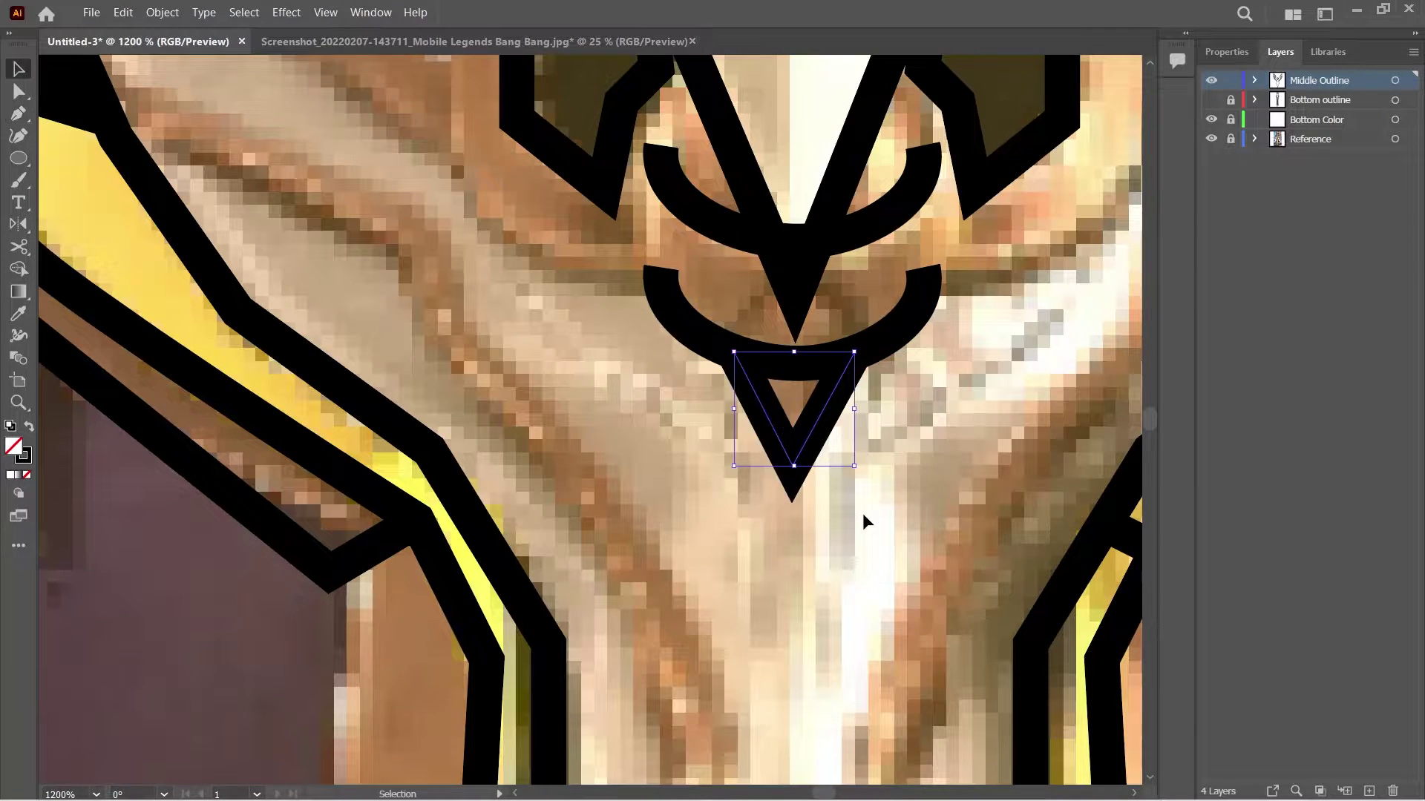
Extend both ends of the upper arc upward with the Pen tool so they meet the gem's sides.
{"action": "scroll", "coordinate": [862, 514], "scroll_direction": "up", "scroll_amount": 3}
{"action": "key", "text": "p"}
{"action": "left_click_drag", "start_coordinate": [922, 281], "coordinate": [939, 394]}
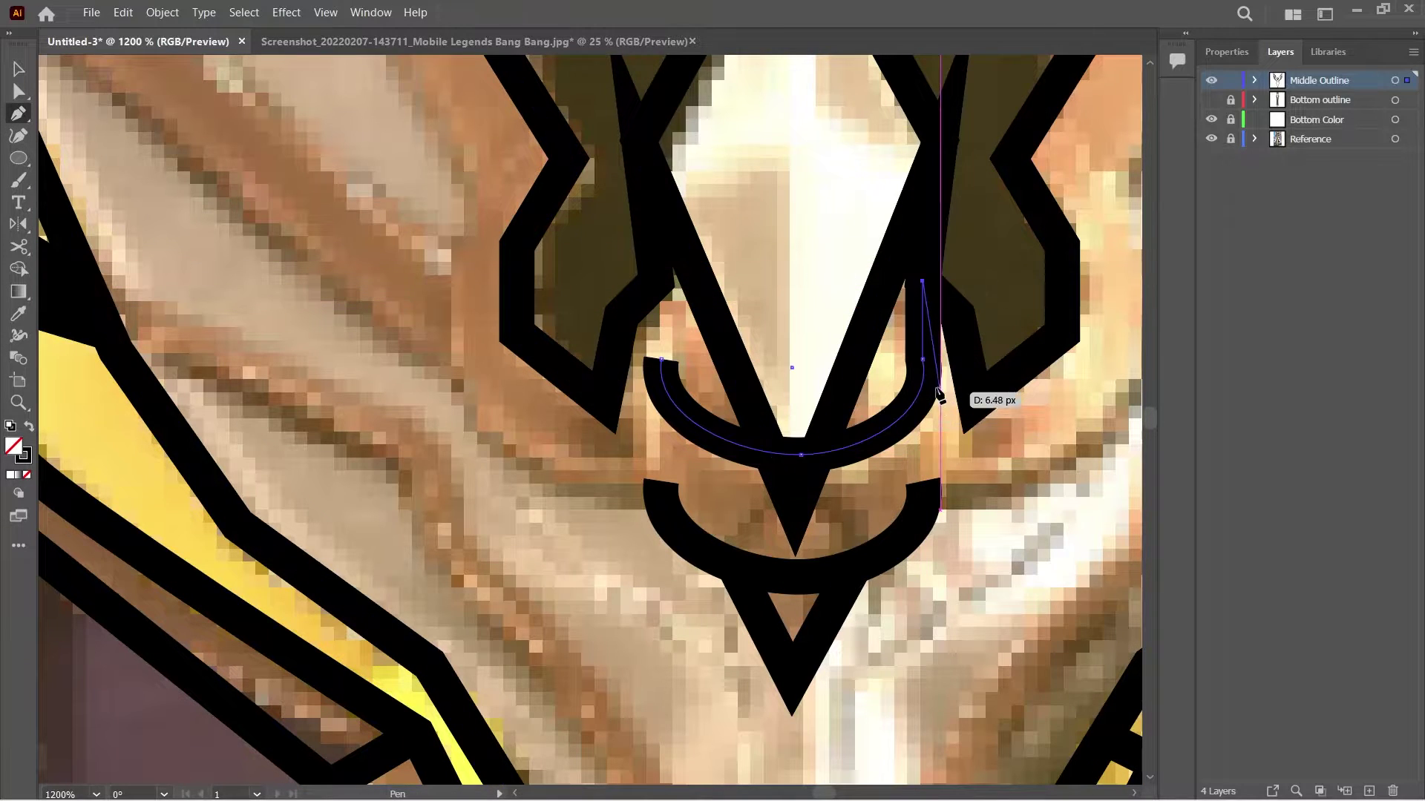
{"action": "left_click_drag", "start_coordinate": [667, 286], "coordinate": [653, 297]}
{"action": "key", "text": "ctrl+plus"}
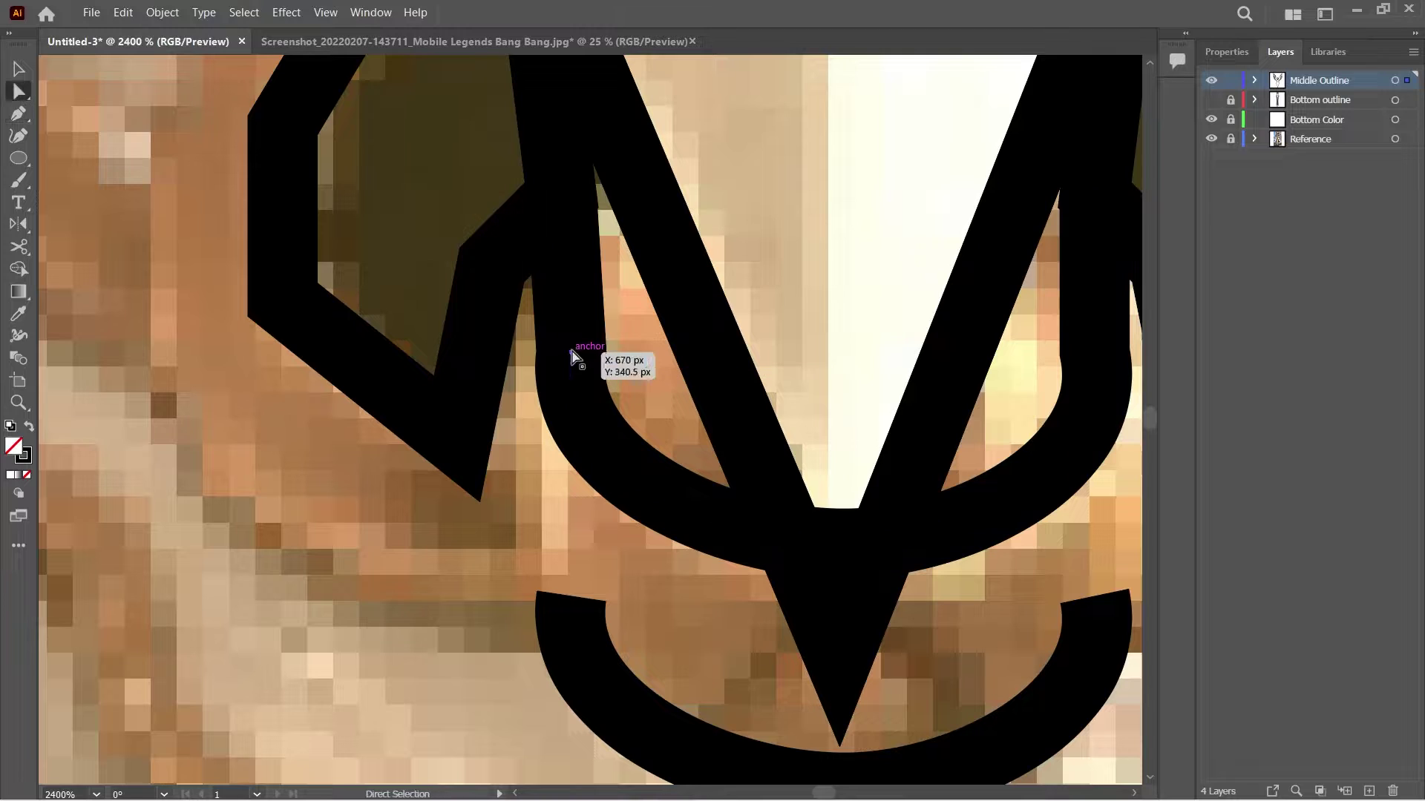
Trace the right collar outline with the Pen tool, from the lower arc's right end around the gem setting and up to the upper feather, about 34 by 55 px.
{"action": "key", "text": "ctrl+minus"}
{"action": "key", "text": "ctrl+minus"}
{"action": "key", "text": "ctrl+minus"}
{"action": "left_click_drag", "start_coordinate": [1075, 531], "coordinate": [949, 595]}
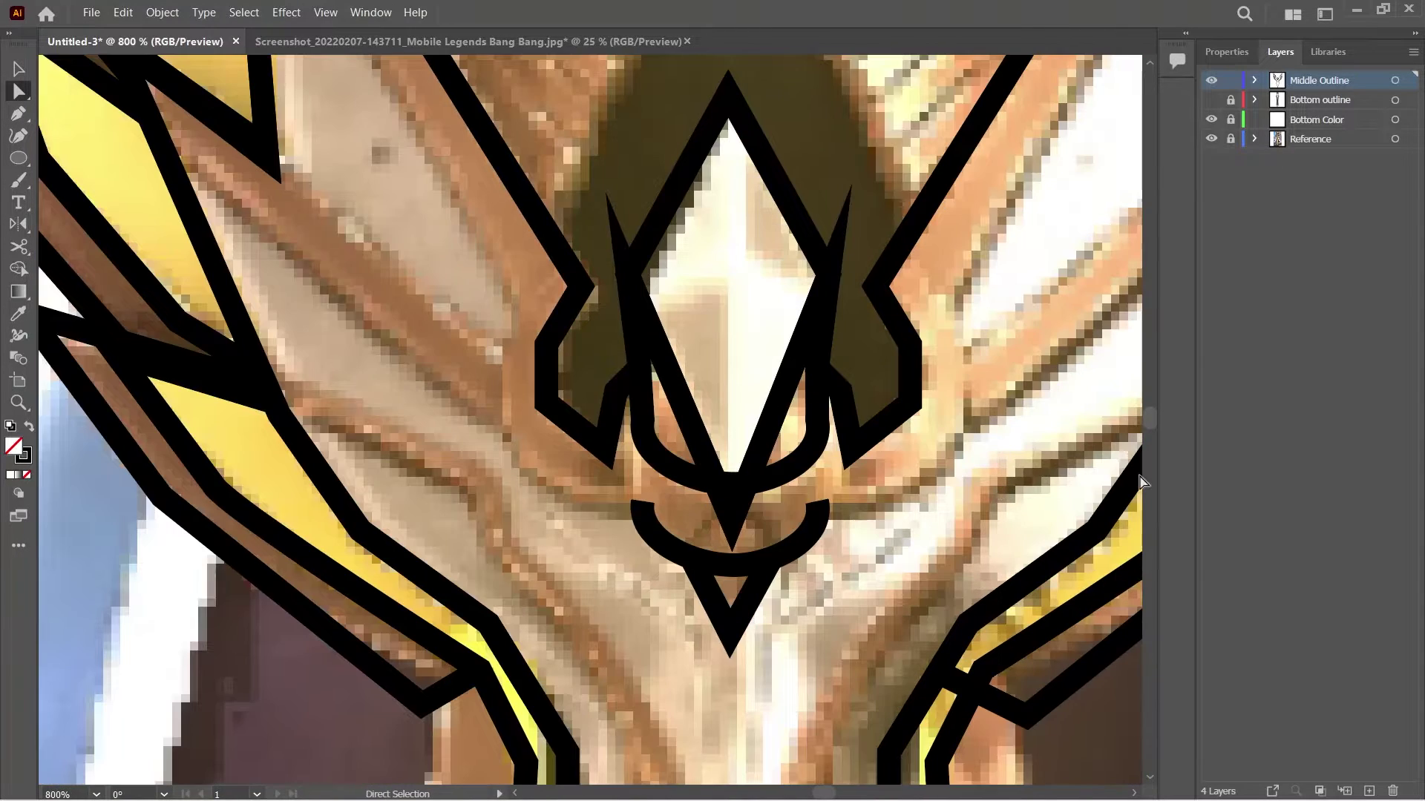
{"action": "left_click_drag", "start_coordinate": [1024, 522], "coordinate": [891, 547]}
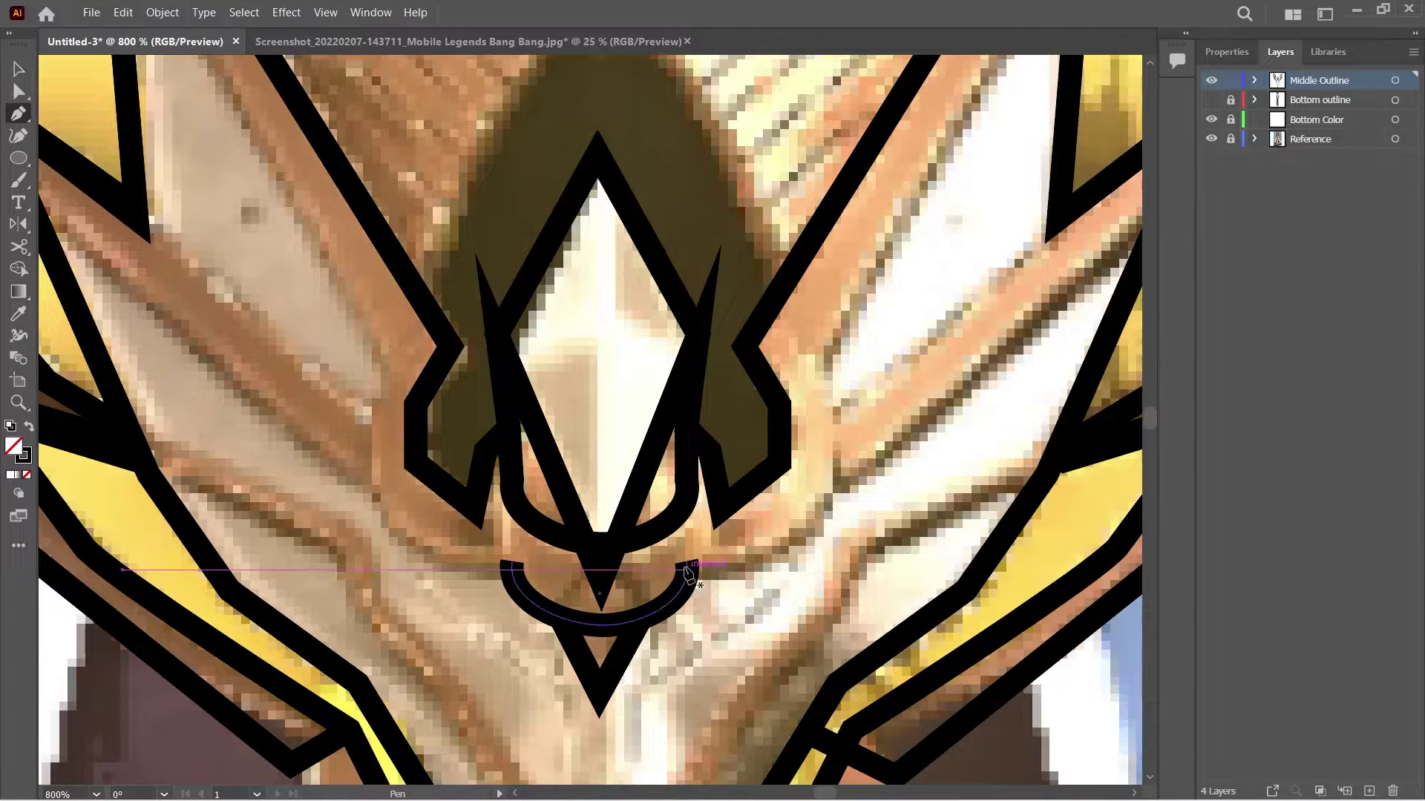
{"action": "key", "text": "ctrl+plus"}
{"action": "key", "text": "ctrl+plus"}
{"action": "key", "text": "ctrl+plus"}
{"action": "key", "text": "ctrl+plus"}
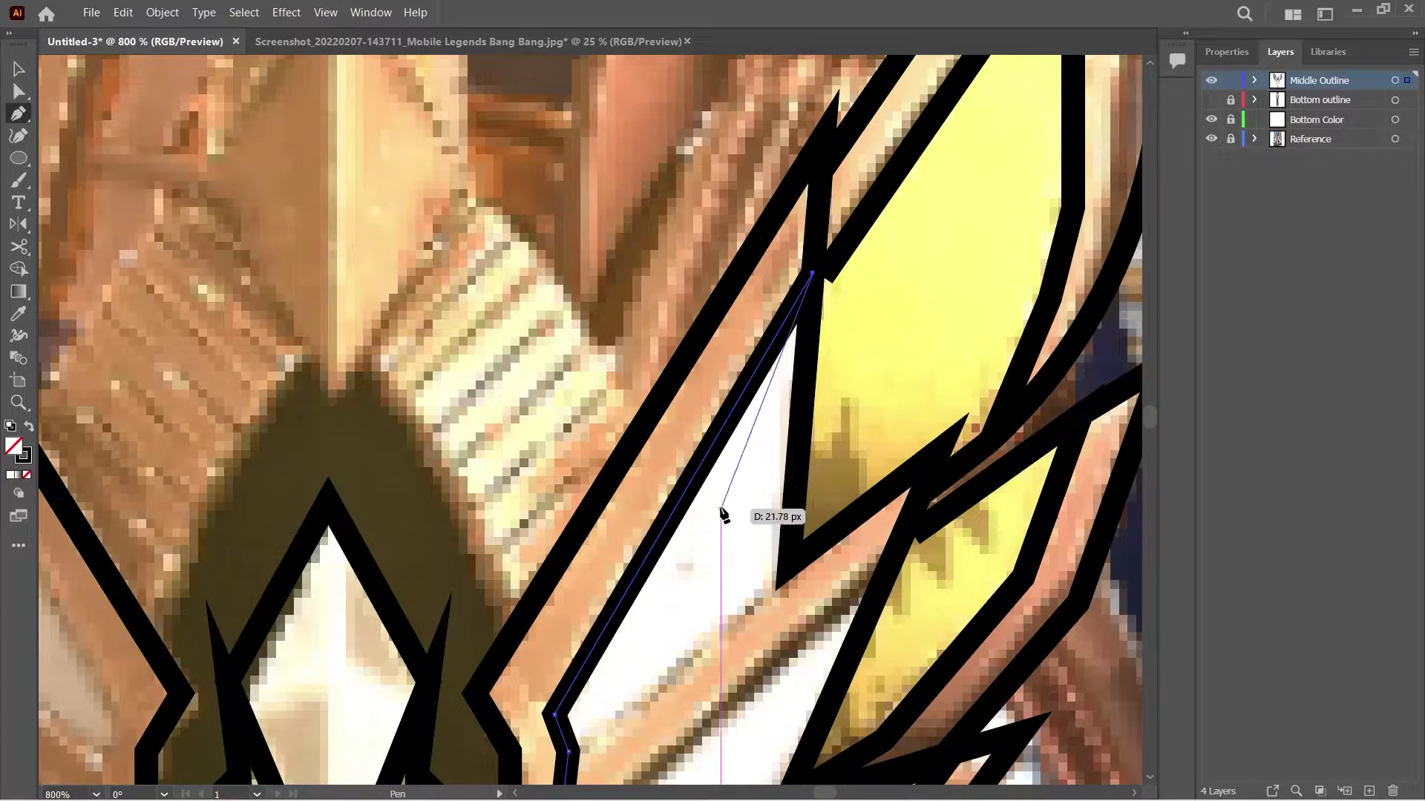
{"action": "key", "text": "ctrl+minus"}
{"action": "key", "text": "ctrl+minus"}
{"action": "key", "text": "ctrl+minus"}
{"action": "key", "text": "ctrl+minus"}
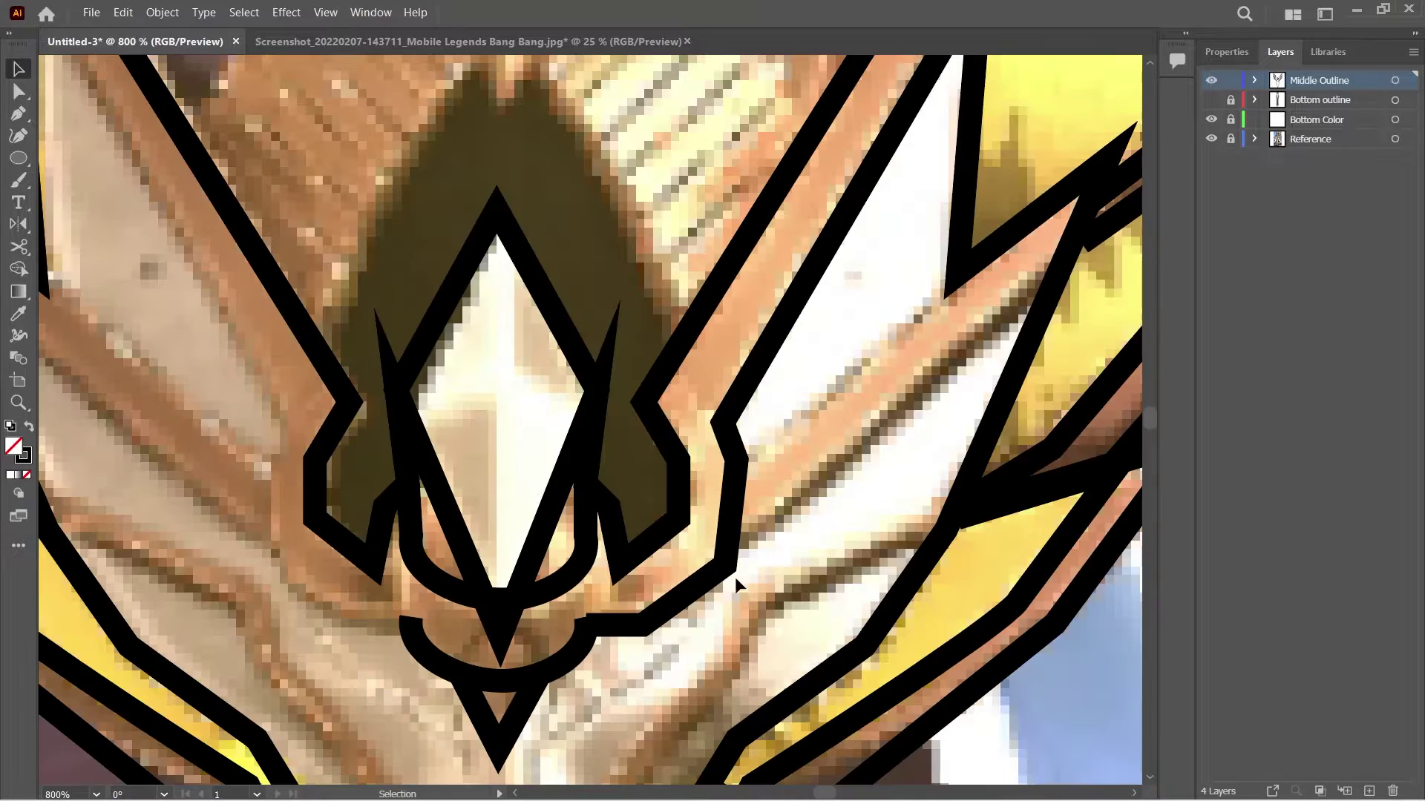
Mirror a copy of the collar outline and place it on the left side against the lower arc's end.
{"action": "key", "text": "ctrl+minus"}
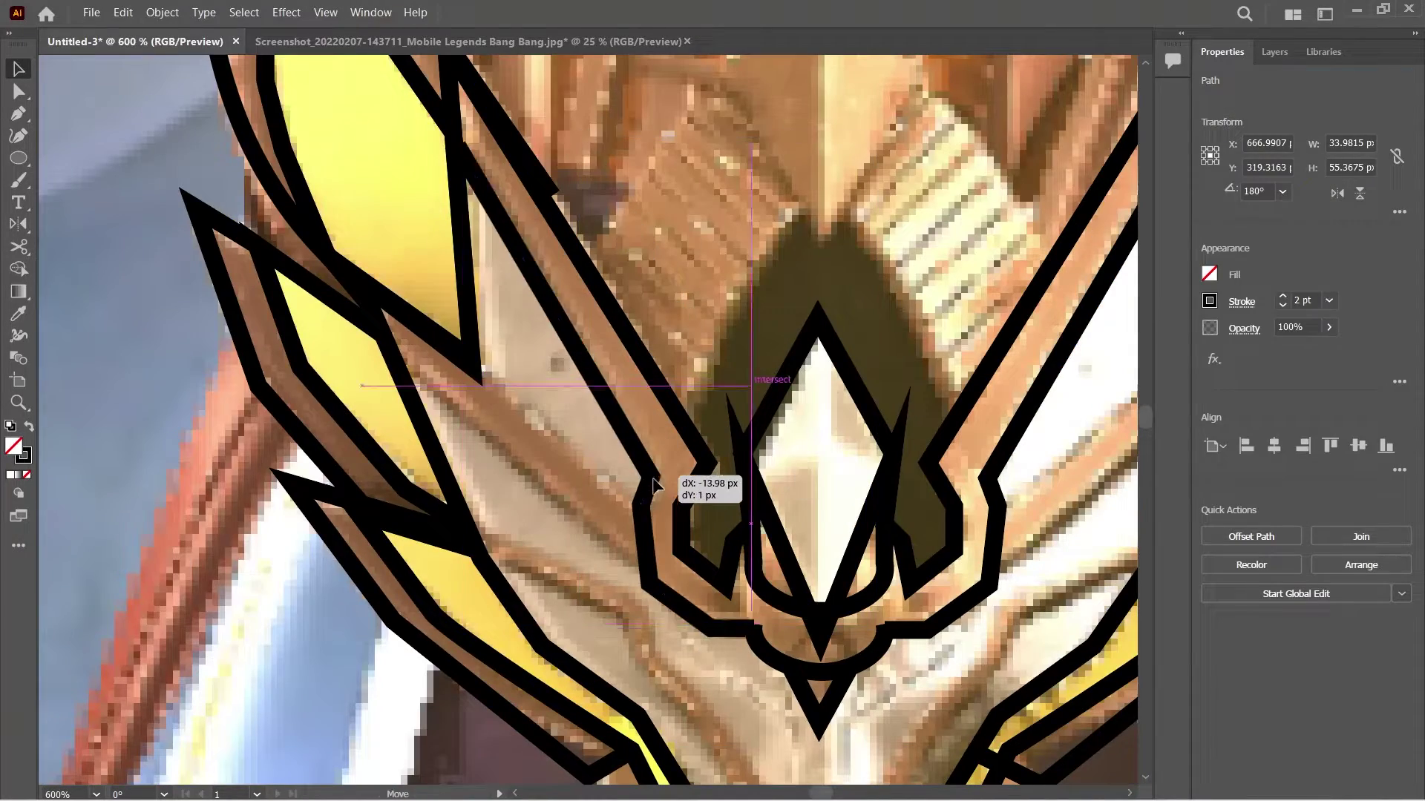
{"action": "left_click_drag", "start_coordinate": [759, 564], "coordinate": [806, 608]}
{"action": "key", "text": "ctrl+minus"}
Remove the straight line joining the collar's upper ends and redraw the collar's upper right edge up to the feather with the Pen tool.
{"action": "key", "text": "a"}
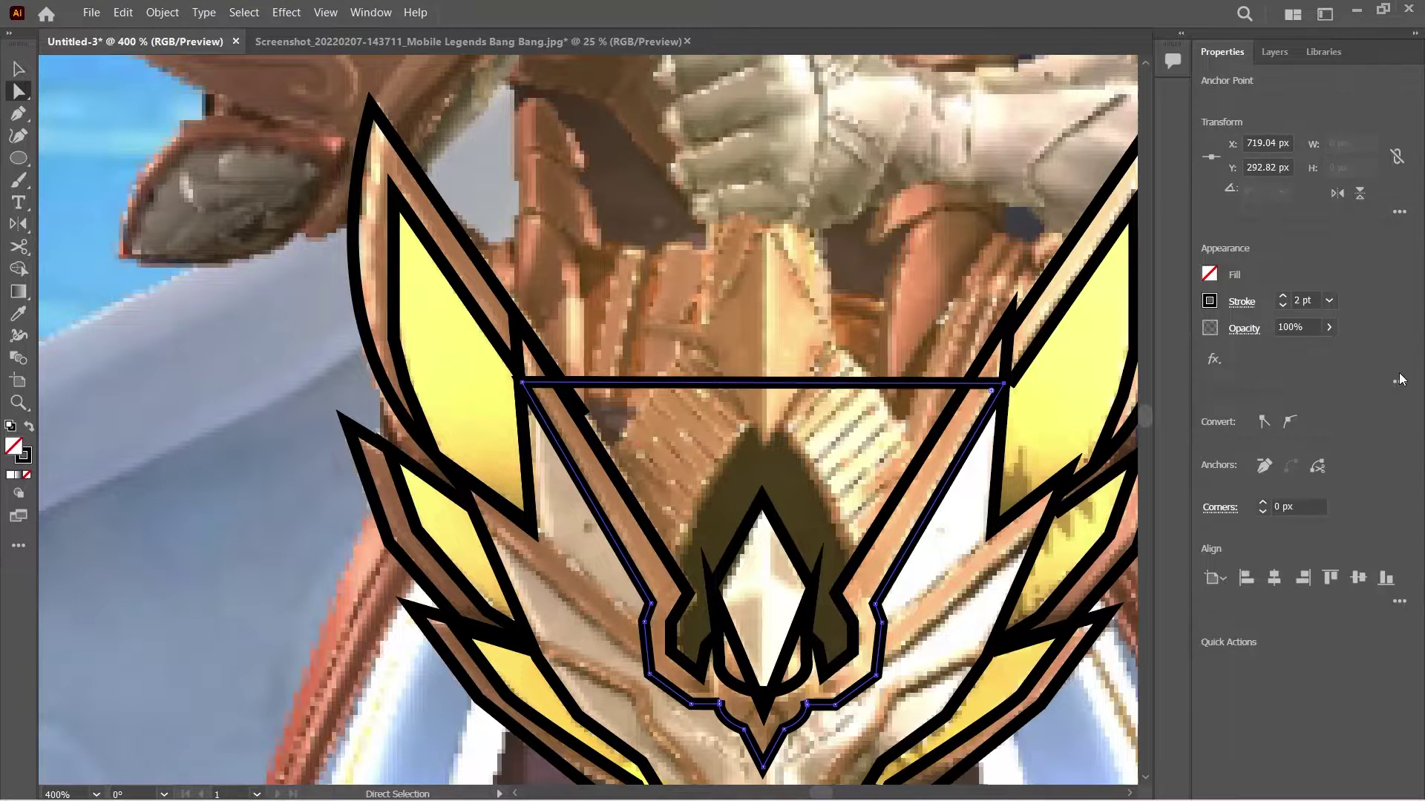
{"action": "key", "text": "Delete"}
{"action": "key", "text": "v"}
{"action": "left_click", "coordinate": [1006, 380]}
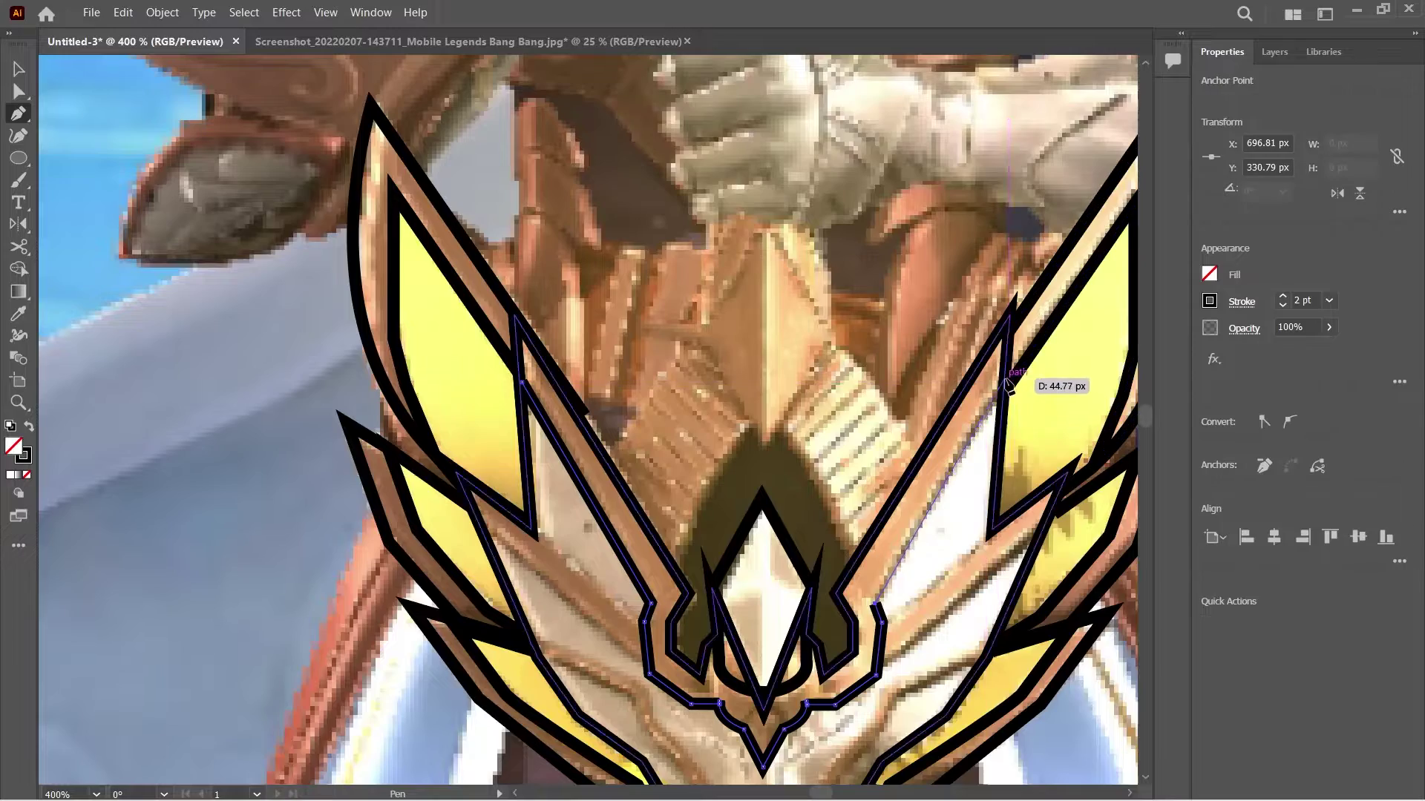
Select the collar and guard outlines and clean up their overlaps with the Shape Builder tool.
{"action": "scroll", "coordinate": [1046, 394], "scroll_direction": "up", "scroll_amount": 3}
{"action": "scroll", "coordinate": [1060, 397], "scroll_direction": "down", "scroll_amount": 3}
{"action": "scroll", "coordinate": [1069, 144], "scroll_direction": "up", "scroll_amount": 2}
{"action": "scroll", "coordinate": [1069, 145], "scroll_direction": "down", "scroll_amount": 3}
{"action": "key", "text": "v"}
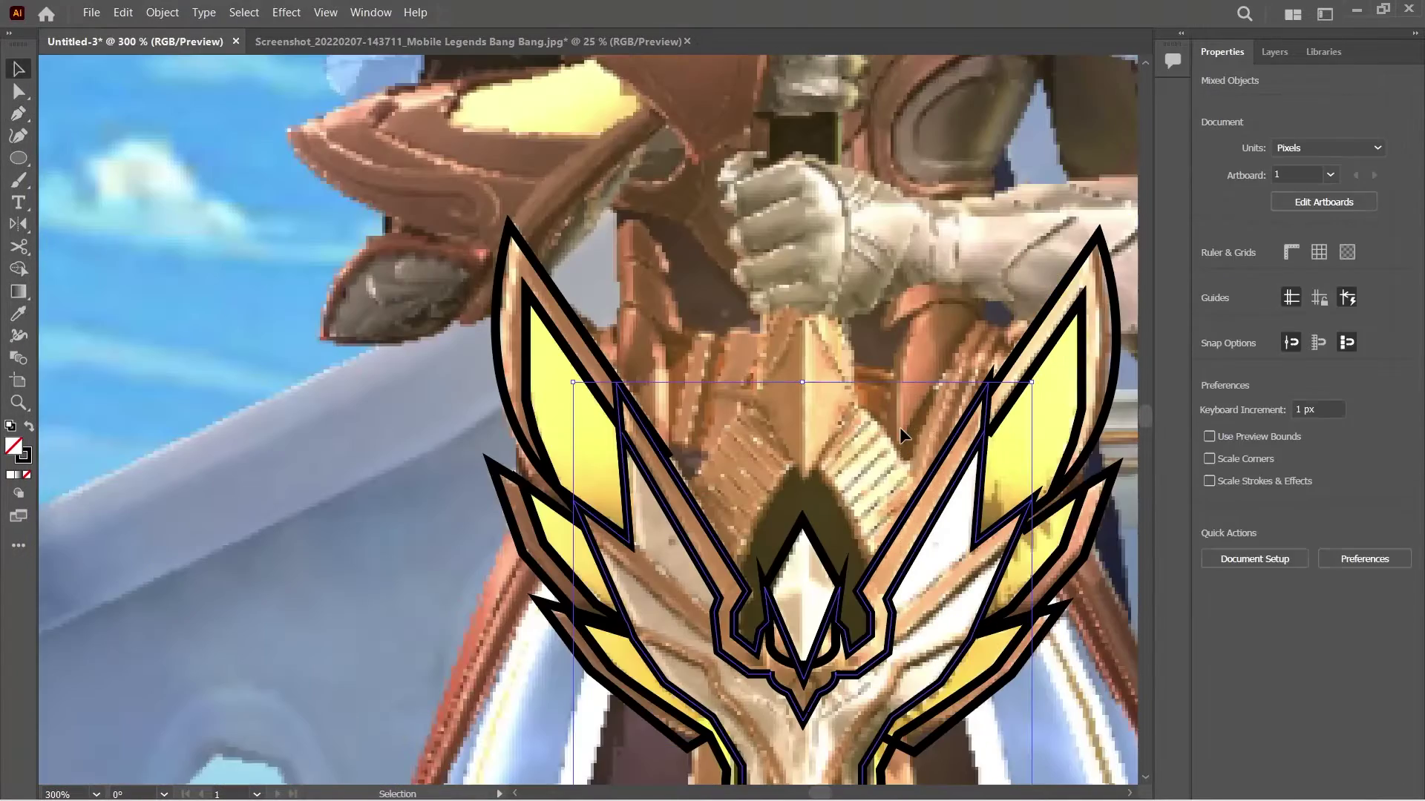
{"action": "left_click", "coordinate": [920, 558]}
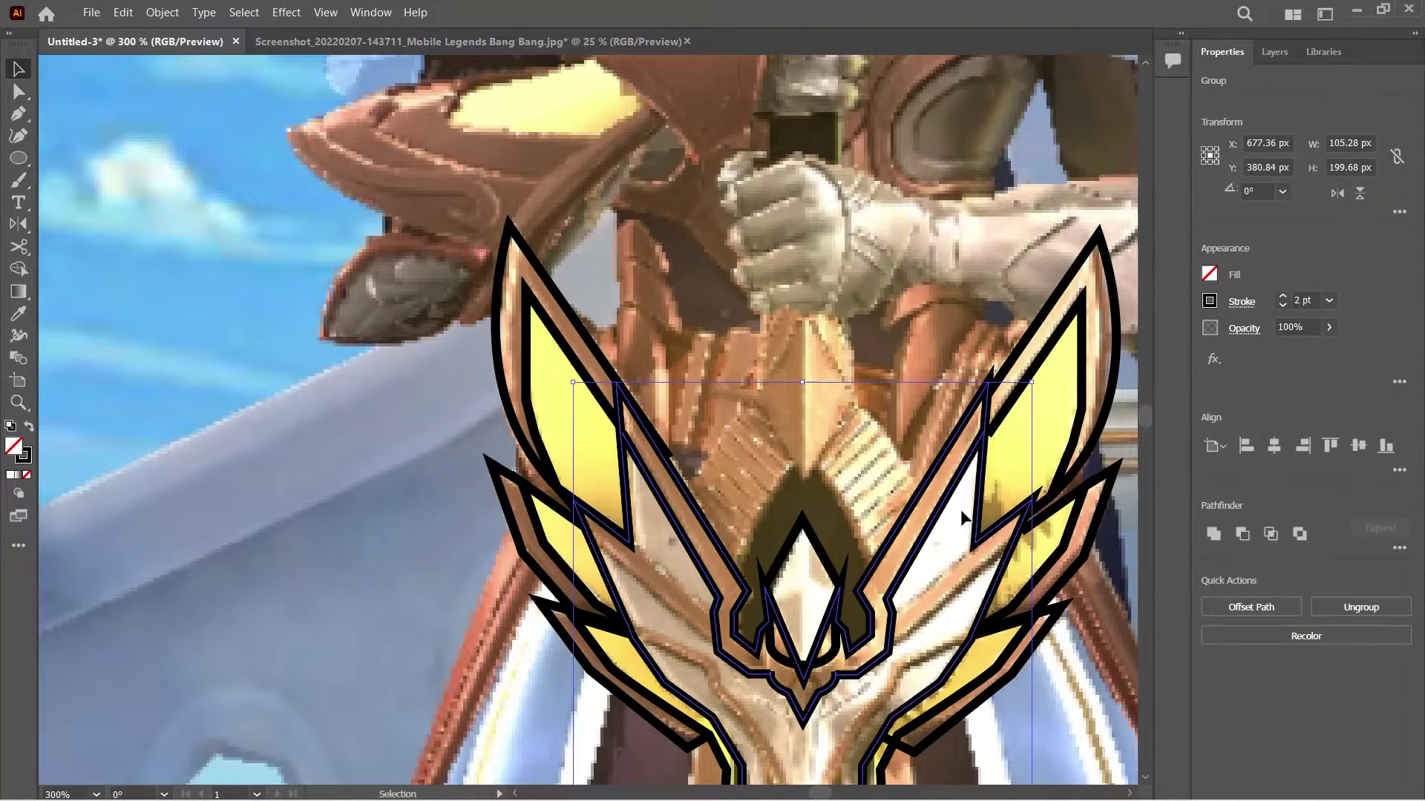
{"action": "key", "text": "shift+m"}
{"action": "key", "text": "v"}
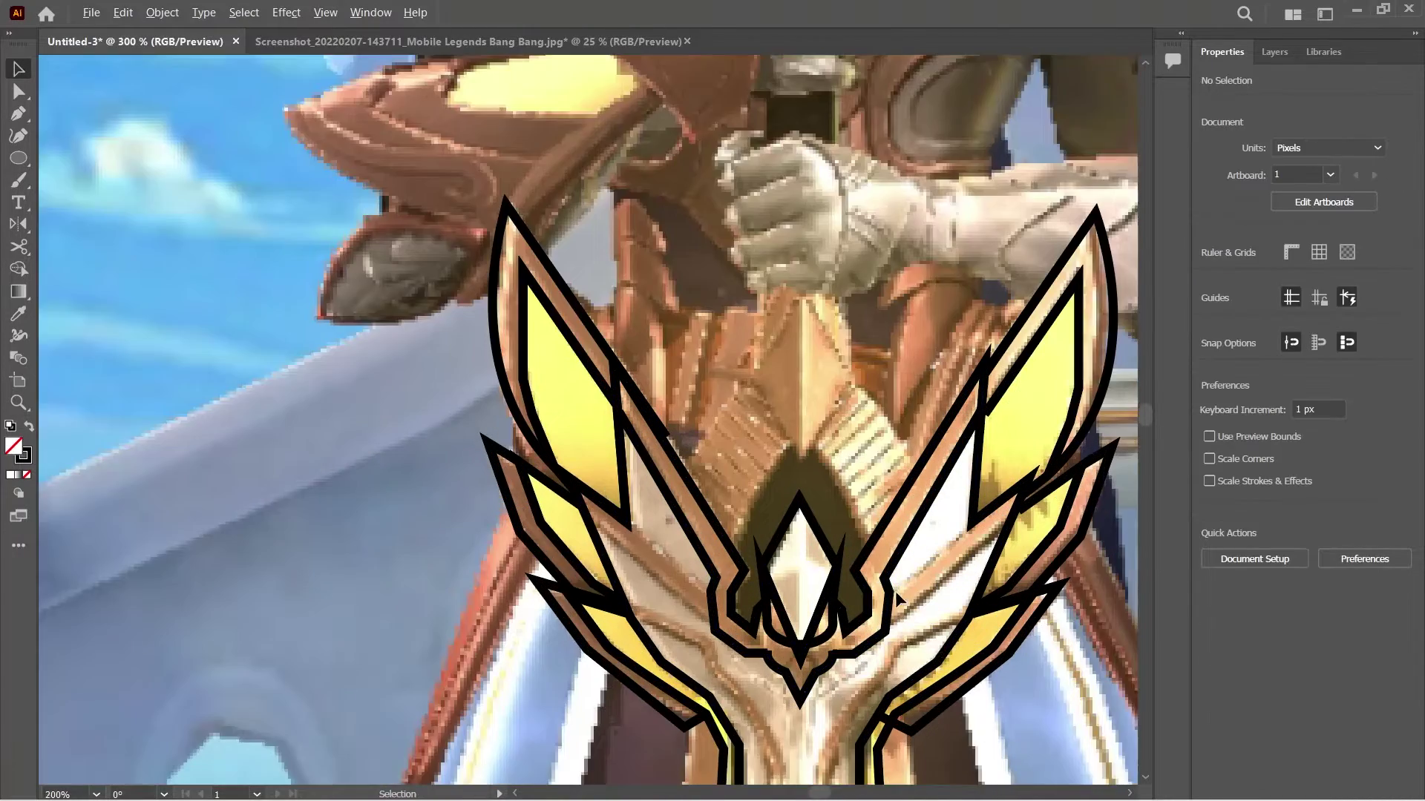
Draw two roughly parallel diagonal lines with the Pen tool from the left feathers down to the left side of the collar.
{"action": "scroll", "coordinate": [895, 590], "scroll_direction": "up", "scroll_amount": 2}
{"action": "left_click", "coordinate": [810, 710]}
{"action": "scroll", "coordinate": [695, 616], "scroll_direction": "up", "scroll_amount": 1}
{"action": "key", "text": "a"}
{"action": "left_click", "coordinate": [497, 457]}
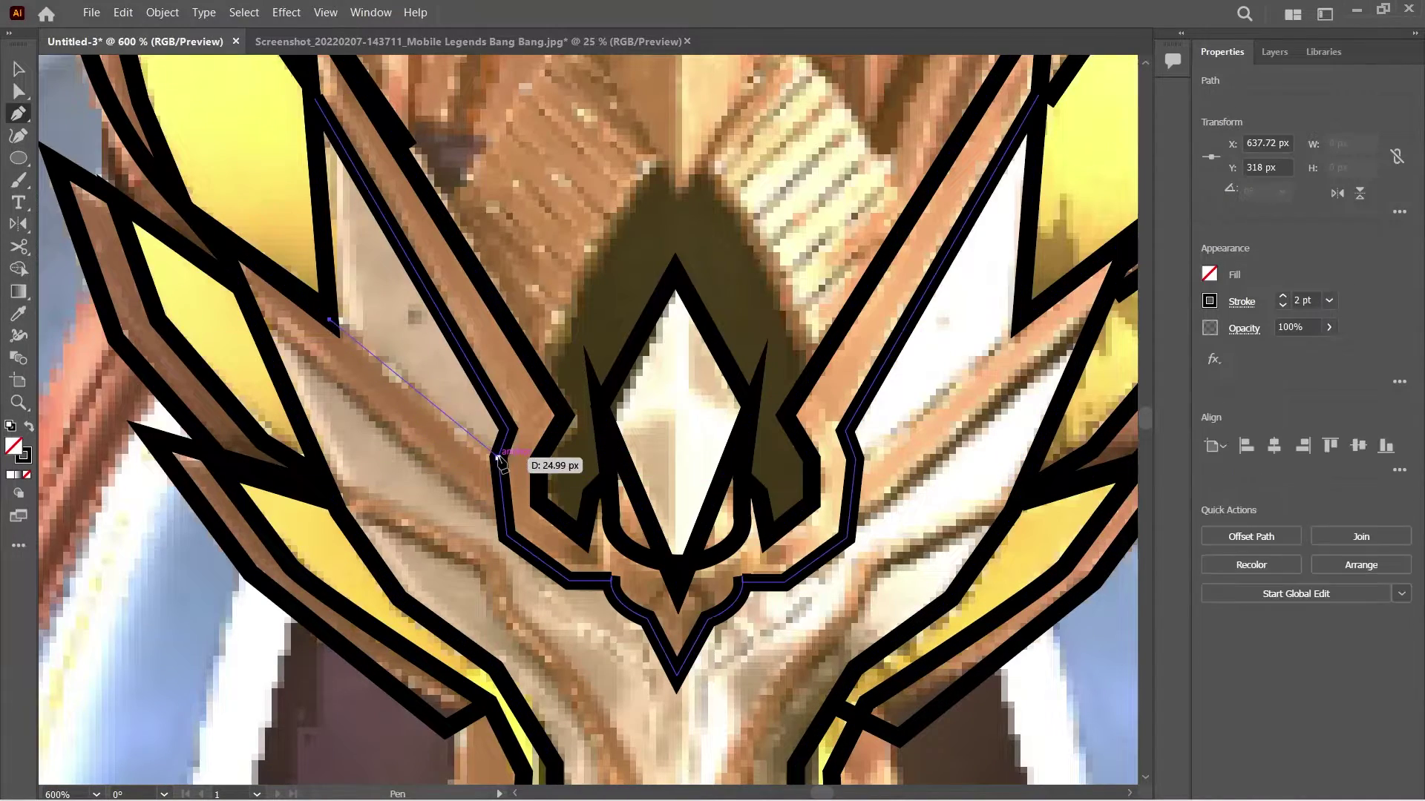
{"action": "key", "text": "p"}
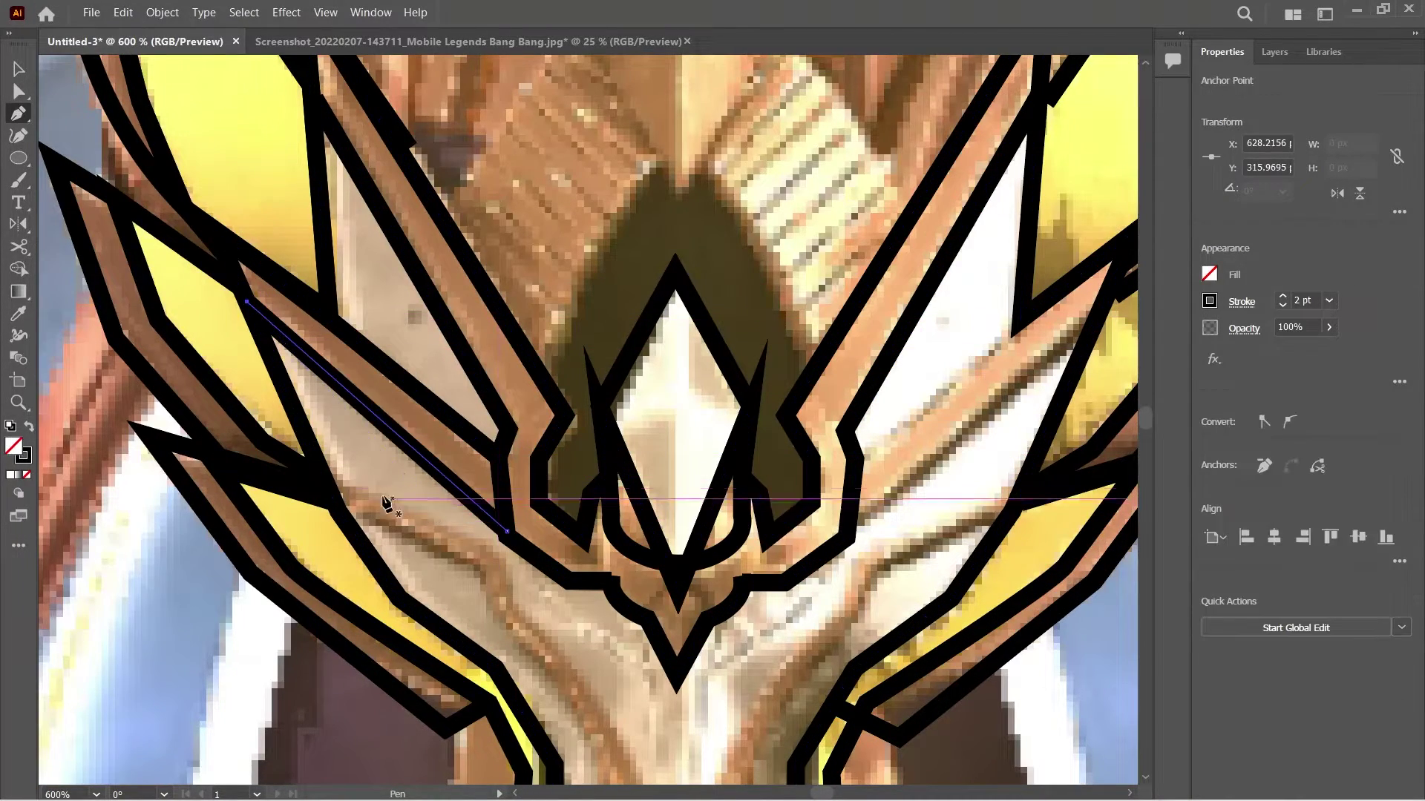
Trace the left outer ridge line with the Pen tool from the lower feather down to the guard's waist, about 32 by 54 px.
{"action": "left_click", "coordinate": [329, 490]}
{"action": "scroll", "coordinate": [563, 609], "scroll_direction": "down", "scroll_amount": 8}
{"action": "left_click", "coordinate": [612, 327]}
{"action": "left_click", "coordinate": [612, 397]}
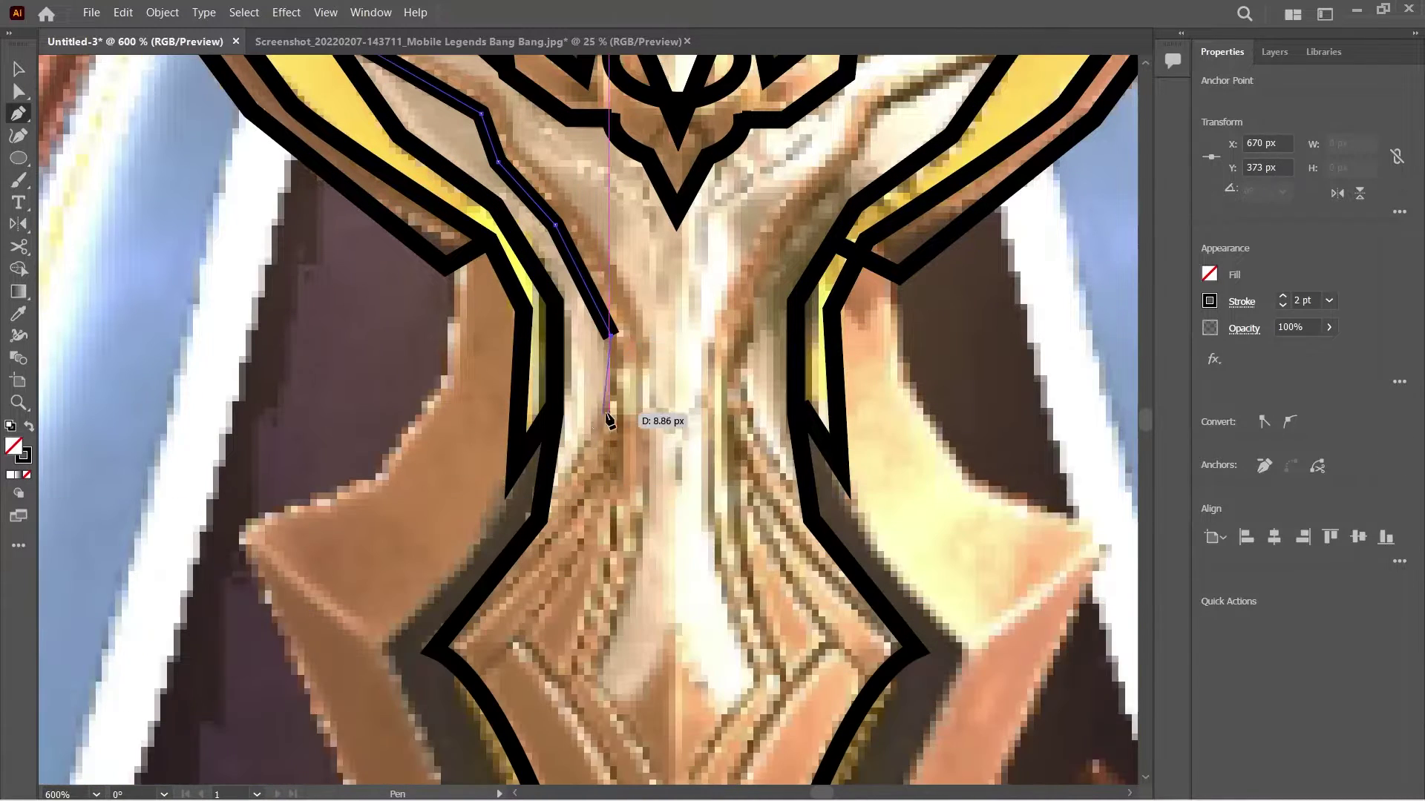
{"action": "left_click", "coordinate": [540, 491]}
Trace the left inner ridge line with the Pen tool from the central notch below the waist up to the lower left feather.
{"action": "scroll", "coordinate": [587, 534], "scroll_direction": "down", "scroll_amount": 3}
{"action": "scroll", "coordinate": [619, 584], "scroll_direction": "up", "scroll_amount": 2}
{"action": "left_click", "coordinate": [674, 445]}
{"action": "left_click", "coordinate": [620, 536]}
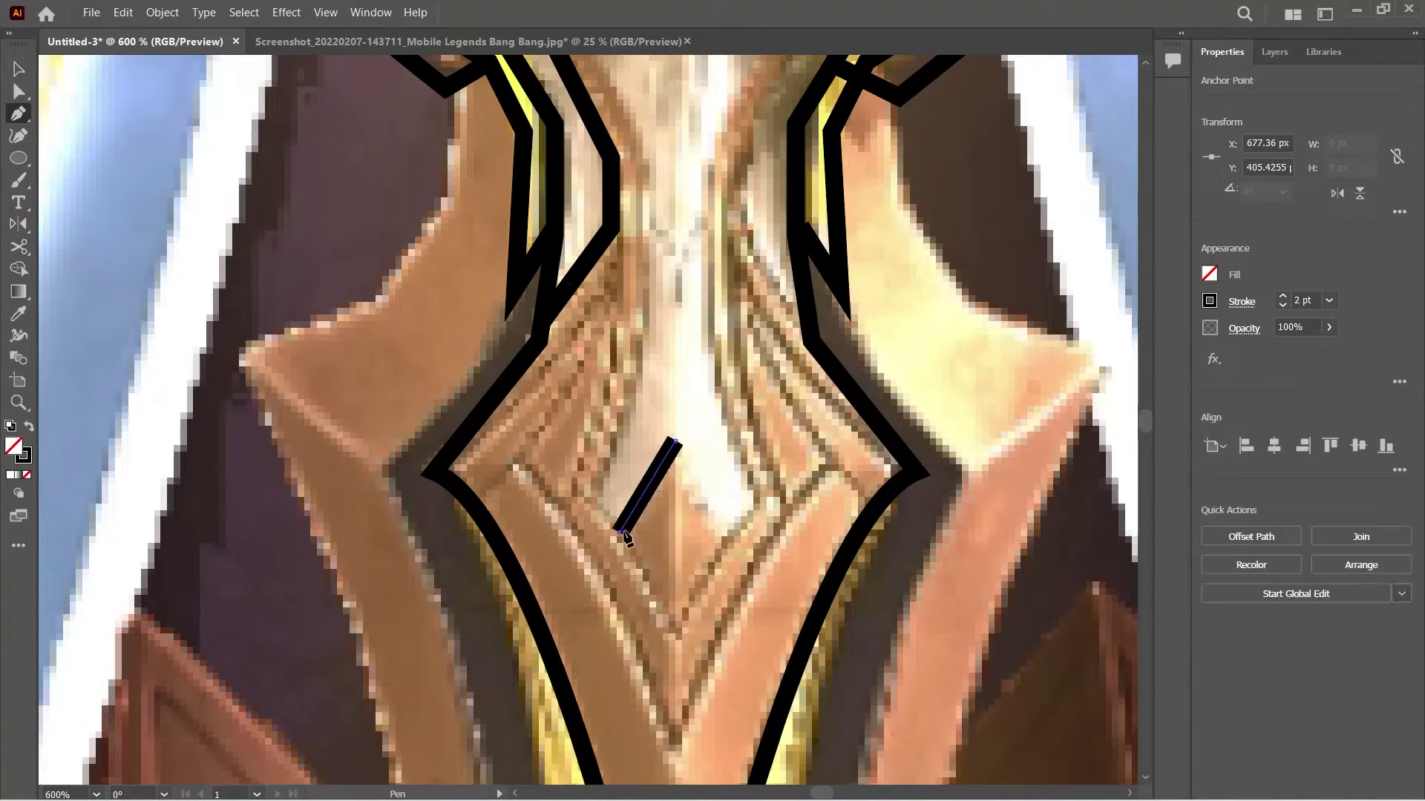
{"action": "scroll", "coordinate": [616, 549], "scroll_direction": "up", "scroll_amount": 3}
{"action": "left_click", "coordinate": [594, 593]}
{"action": "left_click", "coordinate": [637, 477]}
{"action": "scroll", "coordinate": [636, 357], "scroll_direction": "up", "scroll_amount": 3}
{"action": "left_click", "coordinate": [654, 406]}
{"action": "scroll", "coordinate": [637, 347], "scroll_direction": "up", "scroll_amount": 4}
{"action": "left_click", "coordinate": [513, 340]}
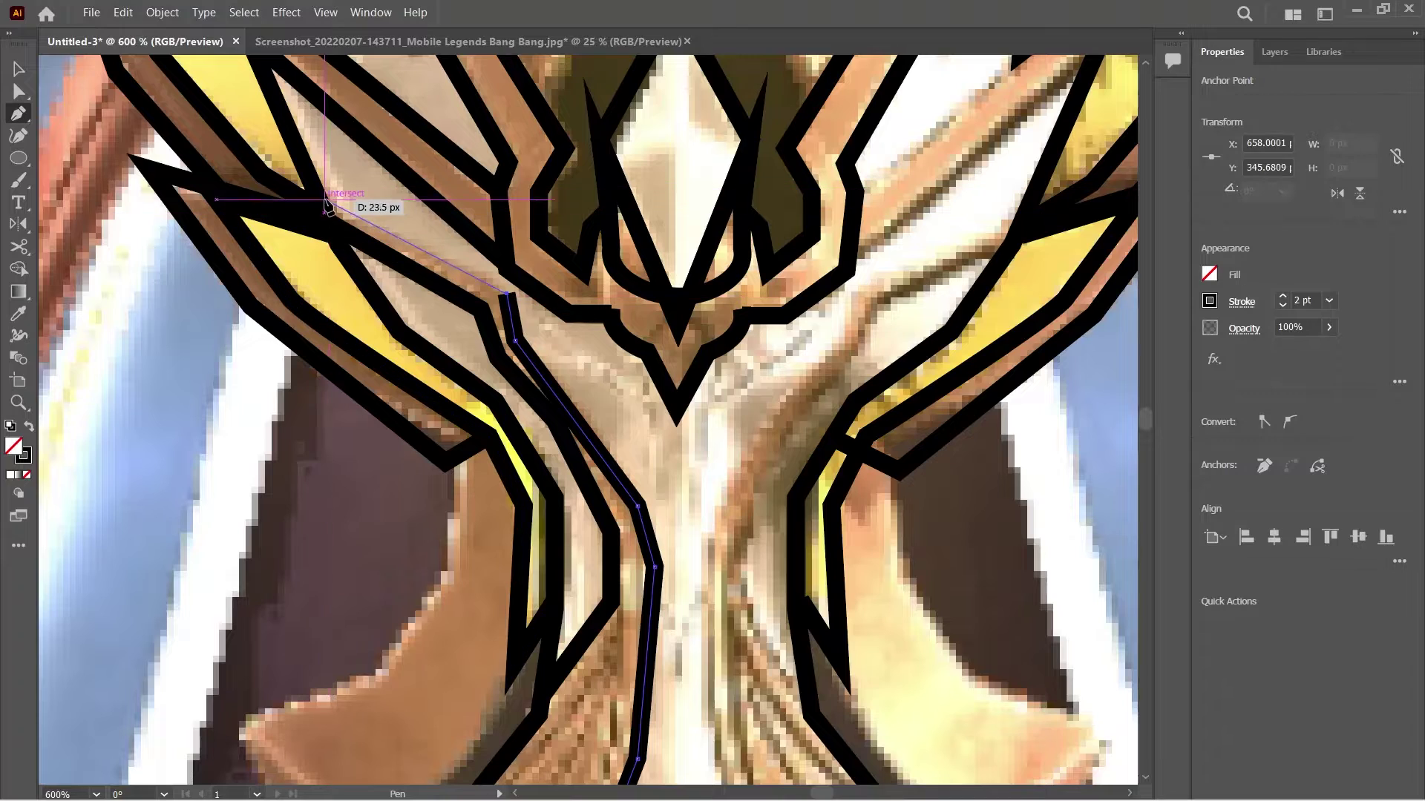
{"action": "key", "text": "Escape"}
Try to adjust the left outer ridge line's thickness with the Width tool.
{"action": "key", "text": "shift+w"}
{"action": "scroll", "coordinate": [575, 434], "scroll_direction": "up", "scroll_amount": 5}
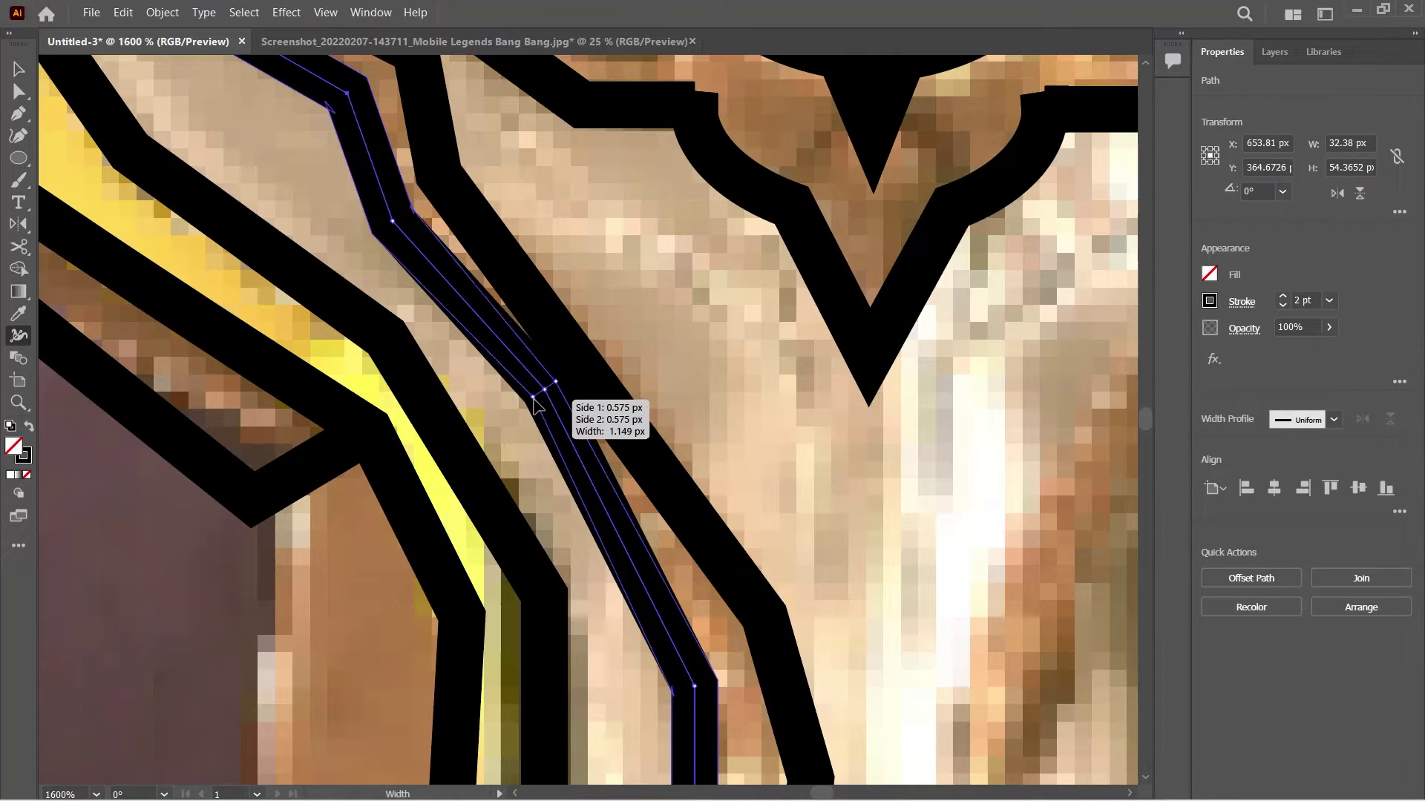
{"action": "key", "text": "v"}
{"action": "scroll", "coordinate": [808, 340], "scroll_direction": "down", "scroll_amount": 4}
{"action": "left_click", "coordinate": [808, 340]}
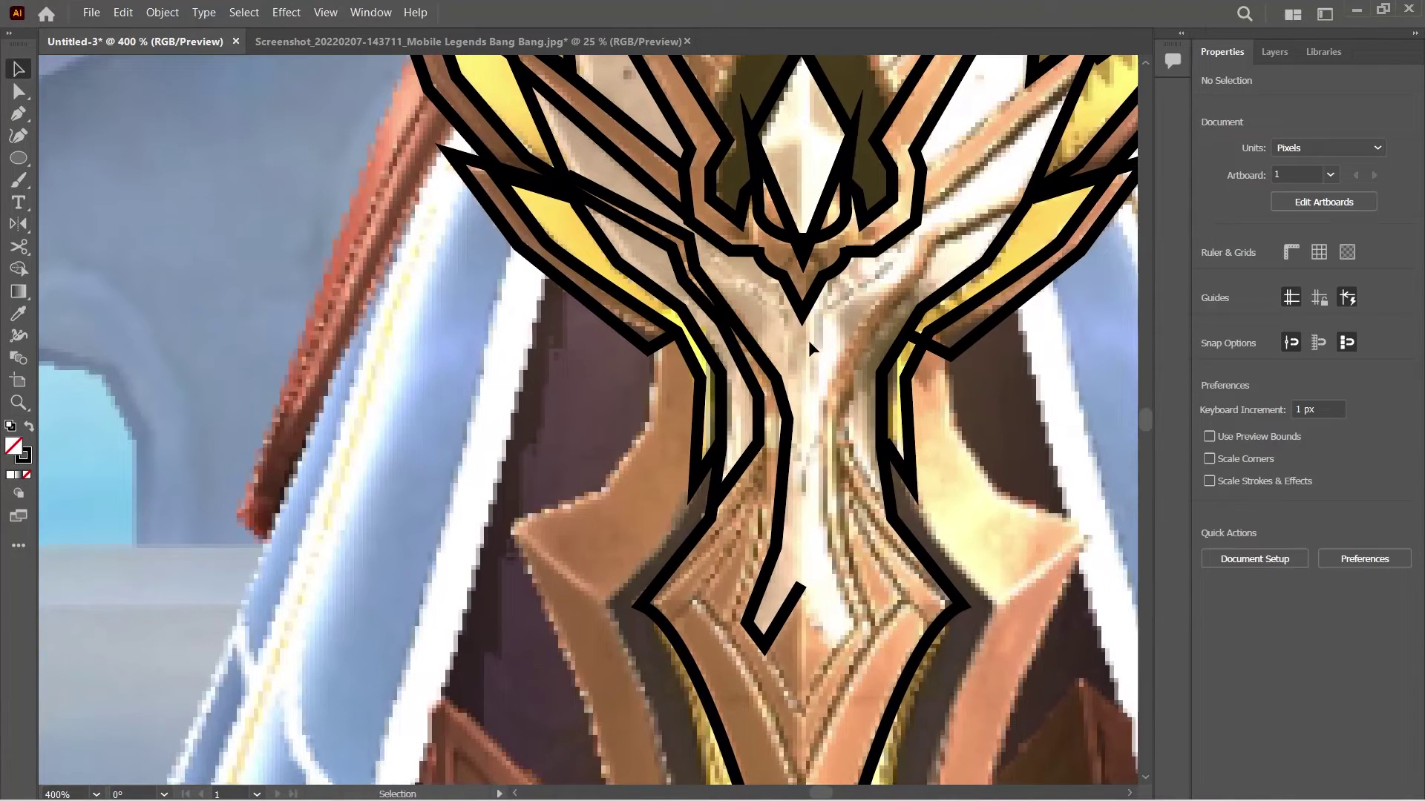
Undo the last change and thin the stroke of the left ridge lines to 1 pt.
{"action": "key", "text": "ctrl+z"}
{"action": "left_click", "coordinate": [812, 418]}
{"action": "scroll", "coordinate": [833, 534], "scroll_direction": "up", "scroll_amount": 1}
Trace the matching right inner ridge from the central notch up to the lower feather, and add a diagonal line from the collar across the right feather.
{"action": "key", "text": "p"}
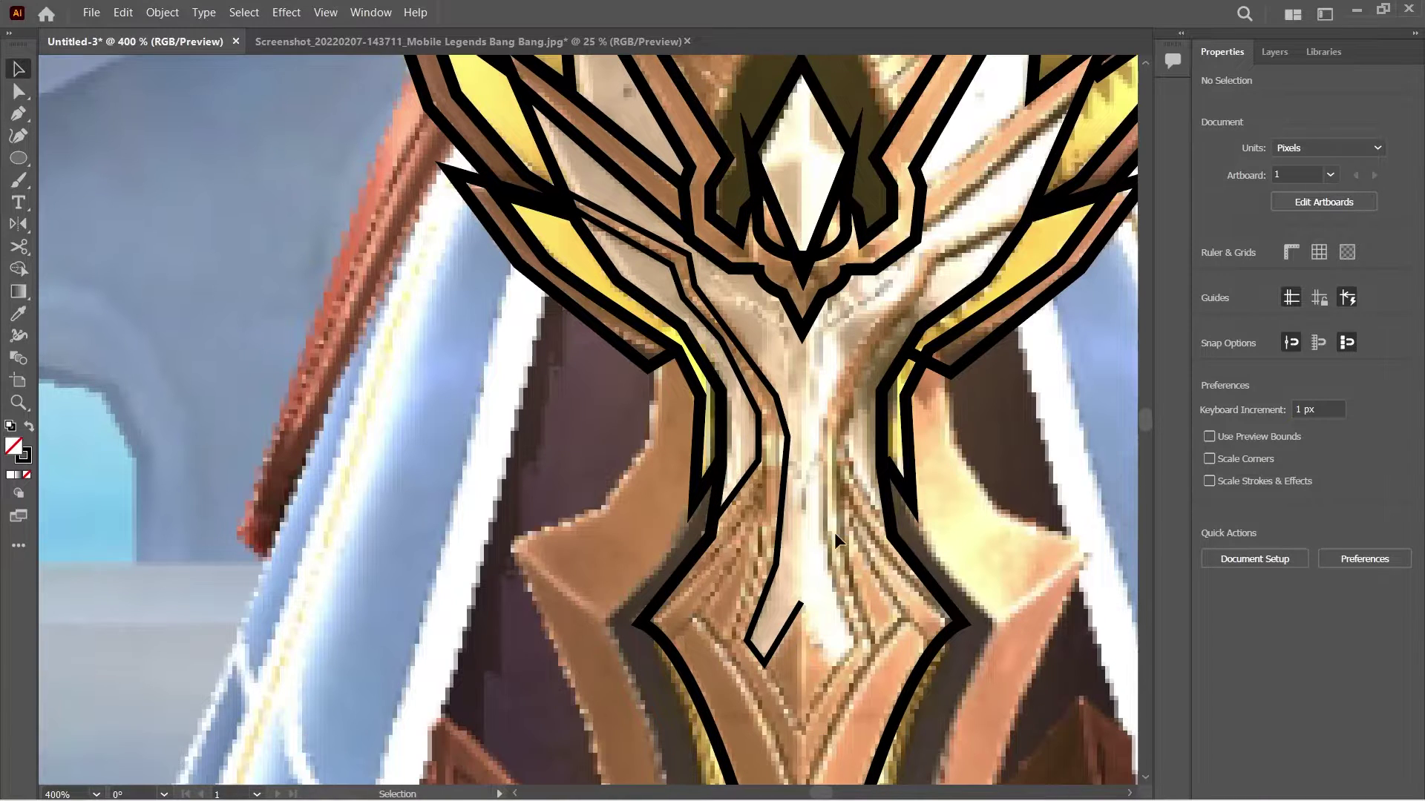
{"action": "left_click", "coordinate": [802, 584]}
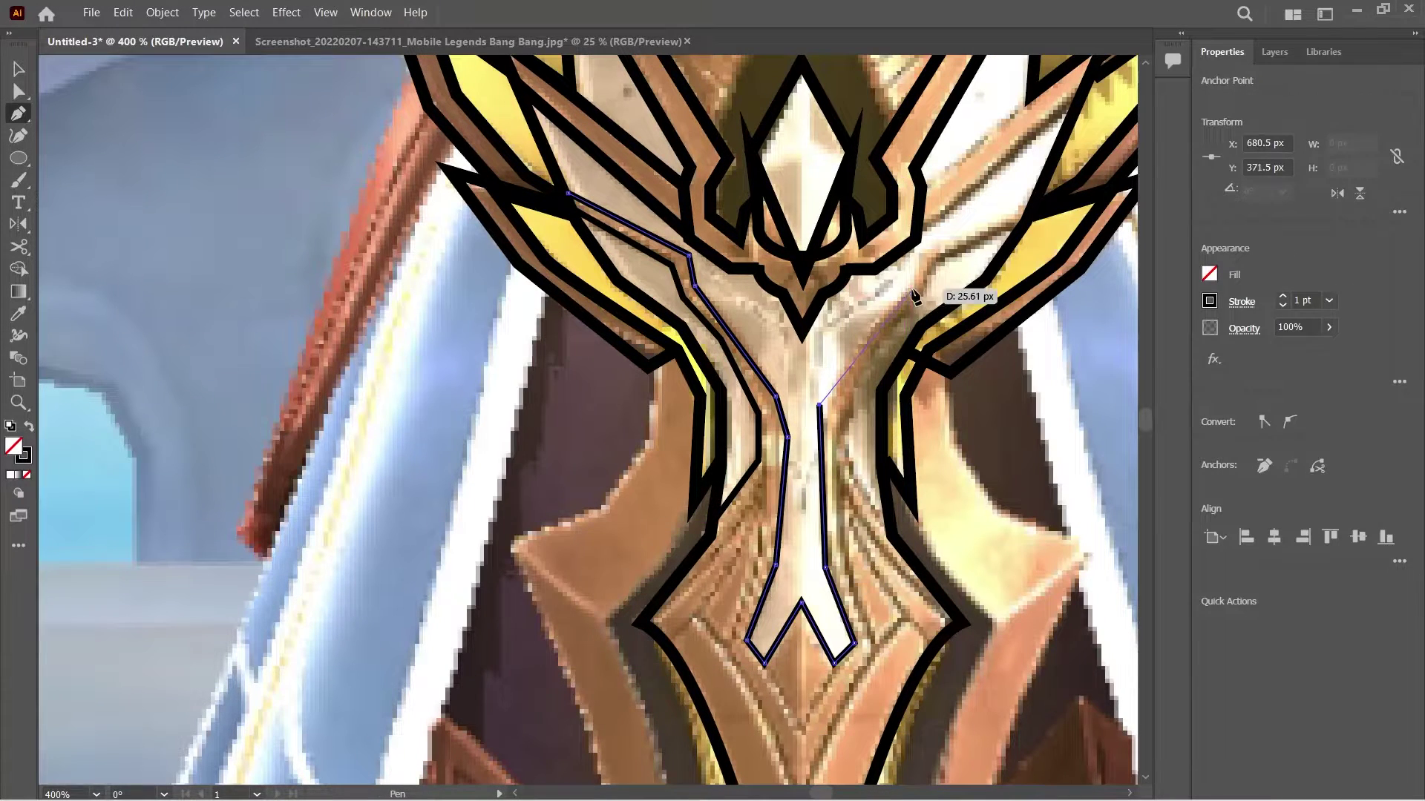
{"action": "left_click", "coordinate": [1031, 209]}
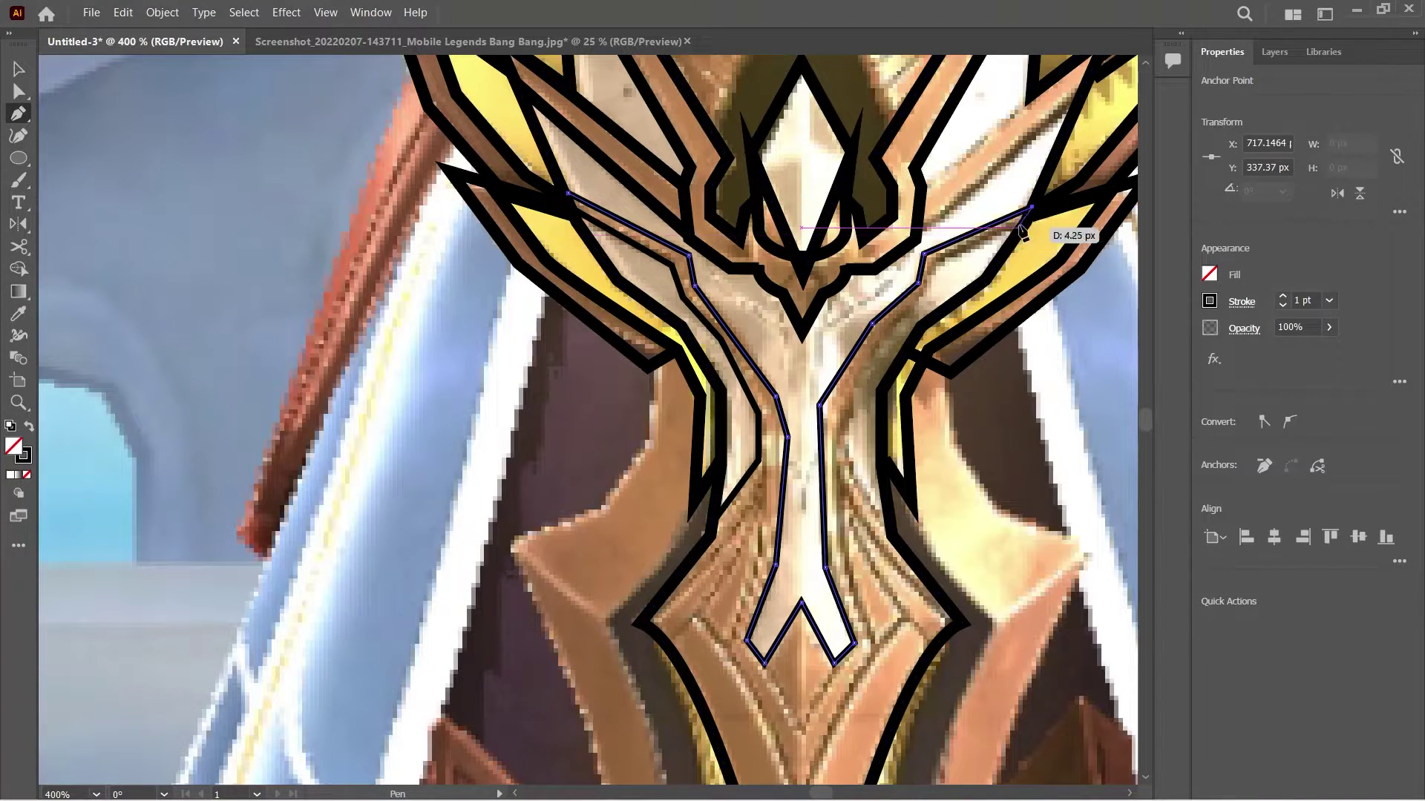
{"action": "scroll", "coordinate": [1059, 282], "scroll_direction": "up", "scroll_amount": 5}
{"action": "left_click", "coordinate": [918, 413]}
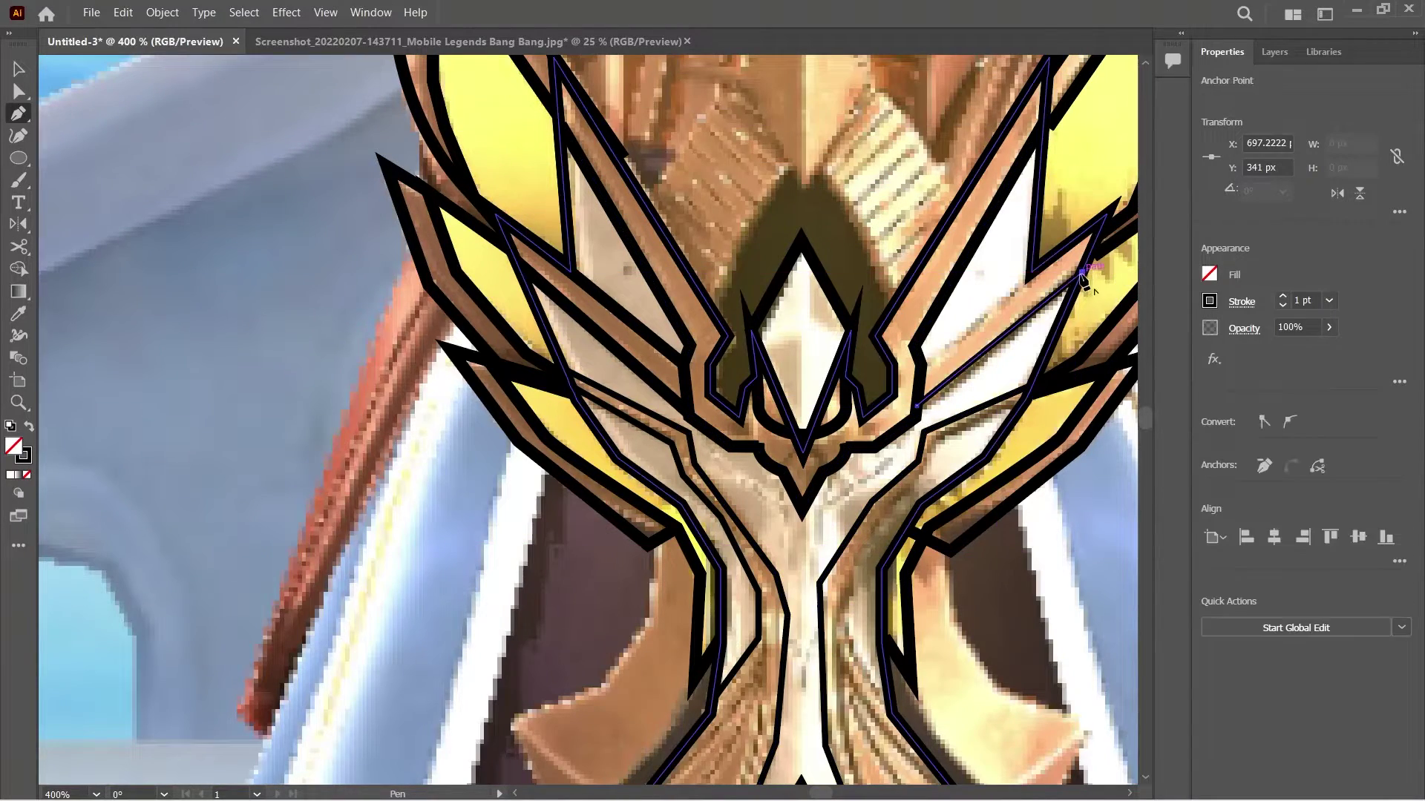
Select the two diagonal lines on the left feathers and set their stroke to 1 pt.
{"action": "key", "text": "v"}
{"action": "left_click", "coordinate": [972, 425]}
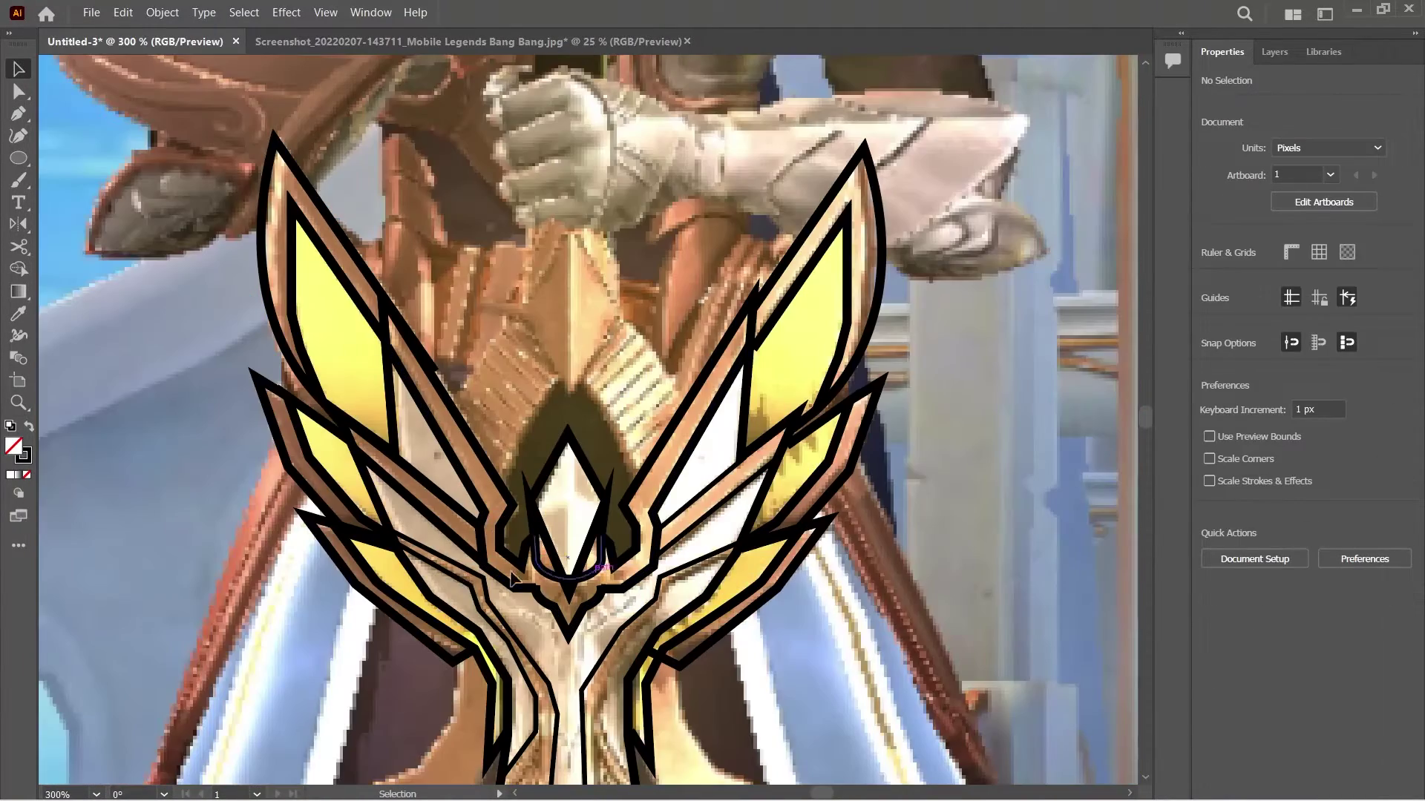
{"action": "left_click", "coordinate": [451, 501]}
{"action": "key", "text": "ctrl+shift+a"}
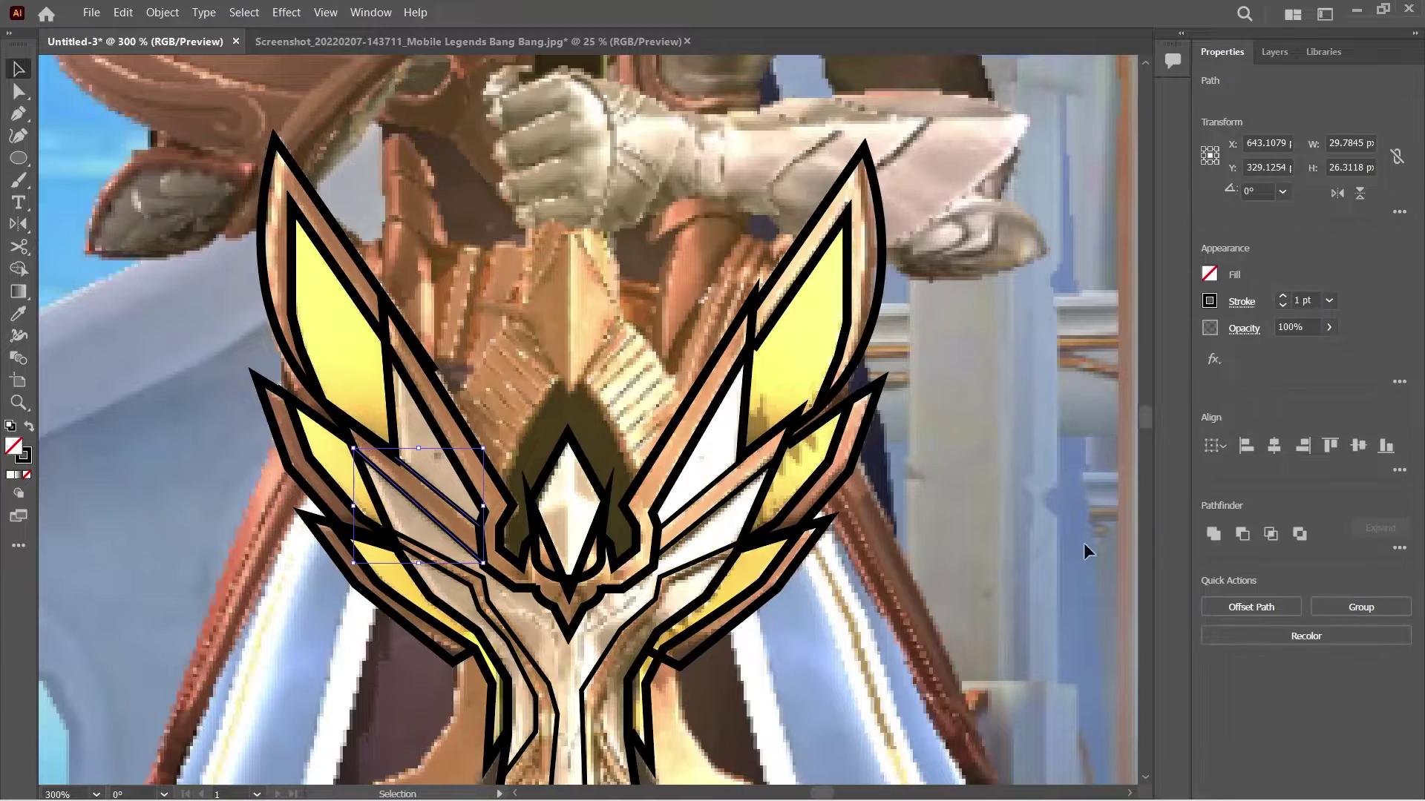
Draw a V below the central notch with the Pen tool, closing it into a diamond, and clean up the shape with the Shape Builder tool.
{"action": "key", "text": "ctrl+0"}
{"action": "scroll", "coordinate": [690, 582], "scroll_direction": "up", "scroll_amount": 8}
{"action": "key", "text": "p"}
{"action": "left_click", "coordinate": [734, 495]}
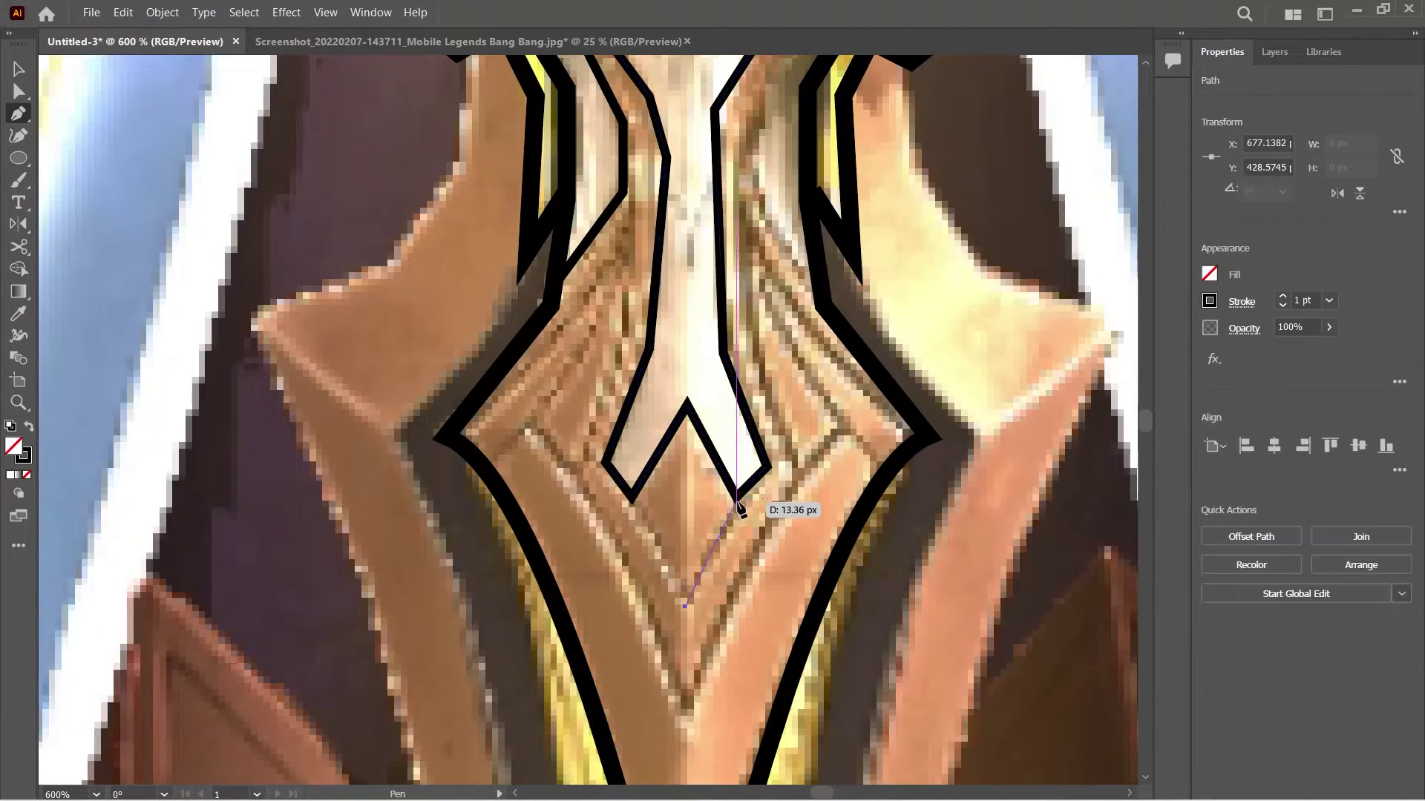
{"action": "left_click", "coordinate": [686, 604]}
{"action": "left_click", "coordinate": [765, 468], "text": "ctrl+shift"}
{"action": "key", "text": "shift+m"}
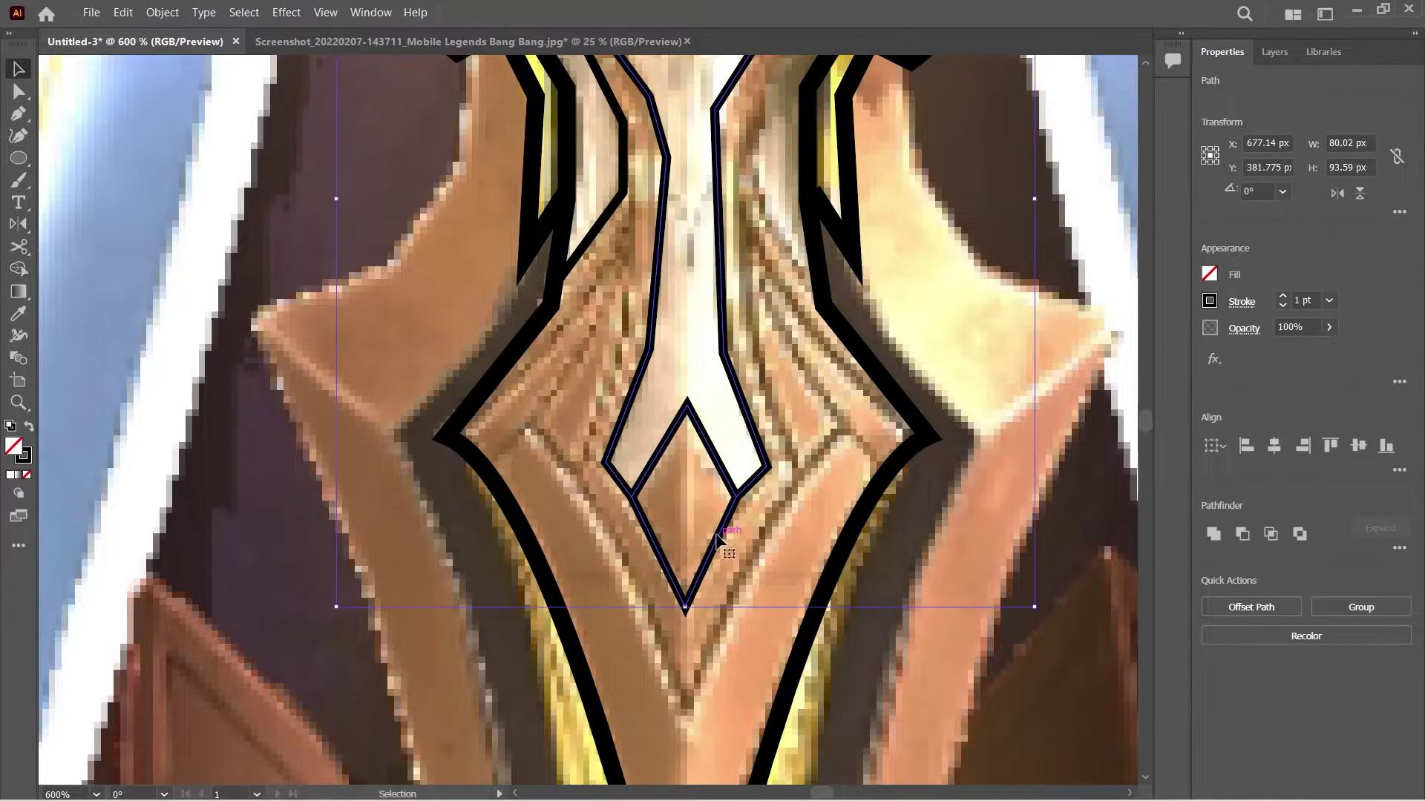
{"action": "key", "text": "ctrl+shift+a"}
Trace the left border line around the diamond with the Pen tool, from the lower centre point up to the waist, about 18 by 65 px.
{"action": "scroll", "coordinate": [721, 546], "scroll_direction": "down", "scroll_amount": 2}
{"action": "scroll", "coordinate": [736, 620], "scroll_direction": "left", "scroll_amount": 2}
{"action": "key", "text": "p"}
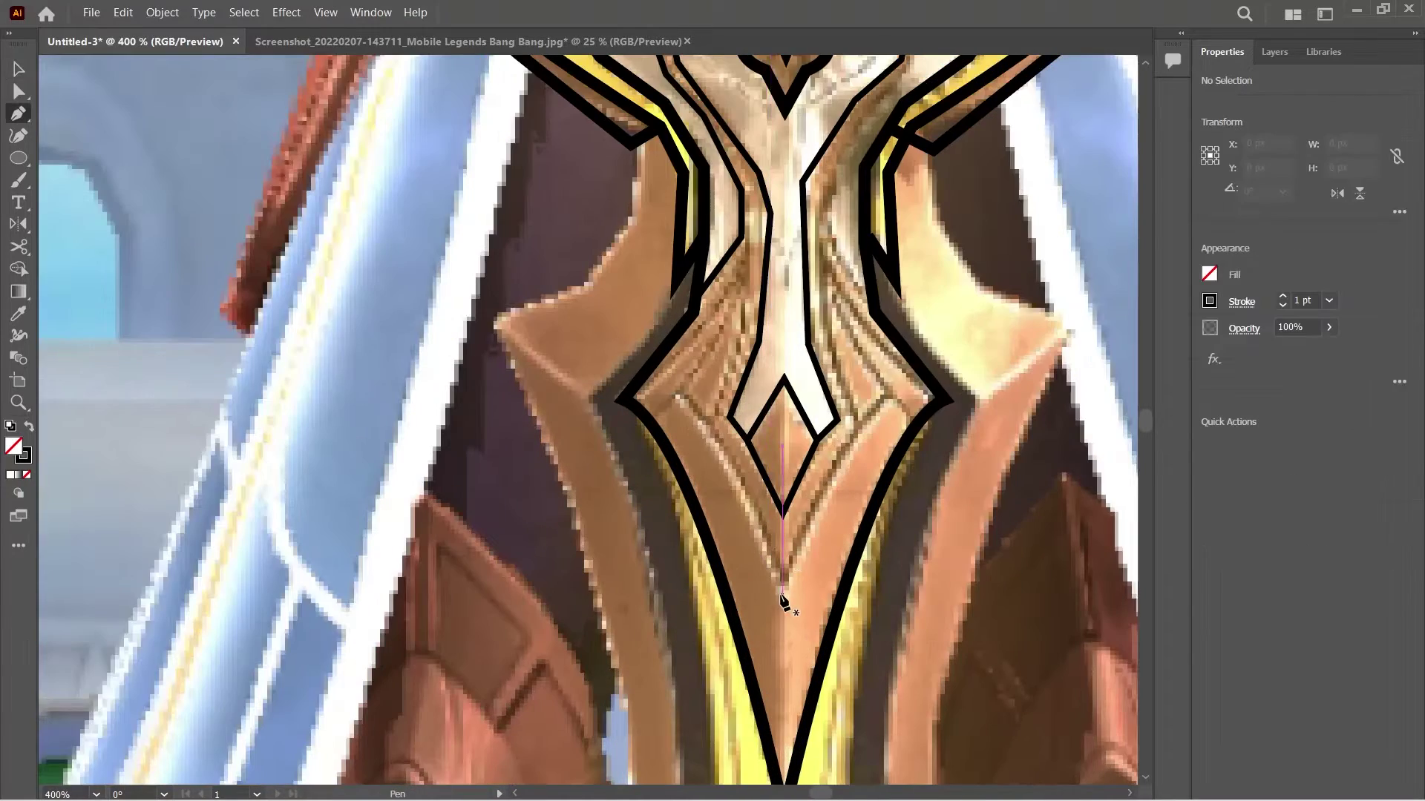
{"action": "left_click", "coordinate": [781, 593]}
{"action": "scroll", "coordinate": [739, 415], "scroll_direction": "up", "scroll_amount": 3}
{"action": "scroll", "coordinate": [738, 416], "scroll_direction": "down", "scroll_amount": 3}
{"action": "left_click_drag", "start_coordinate": [680, 388], "coordinate": [703, 381]}
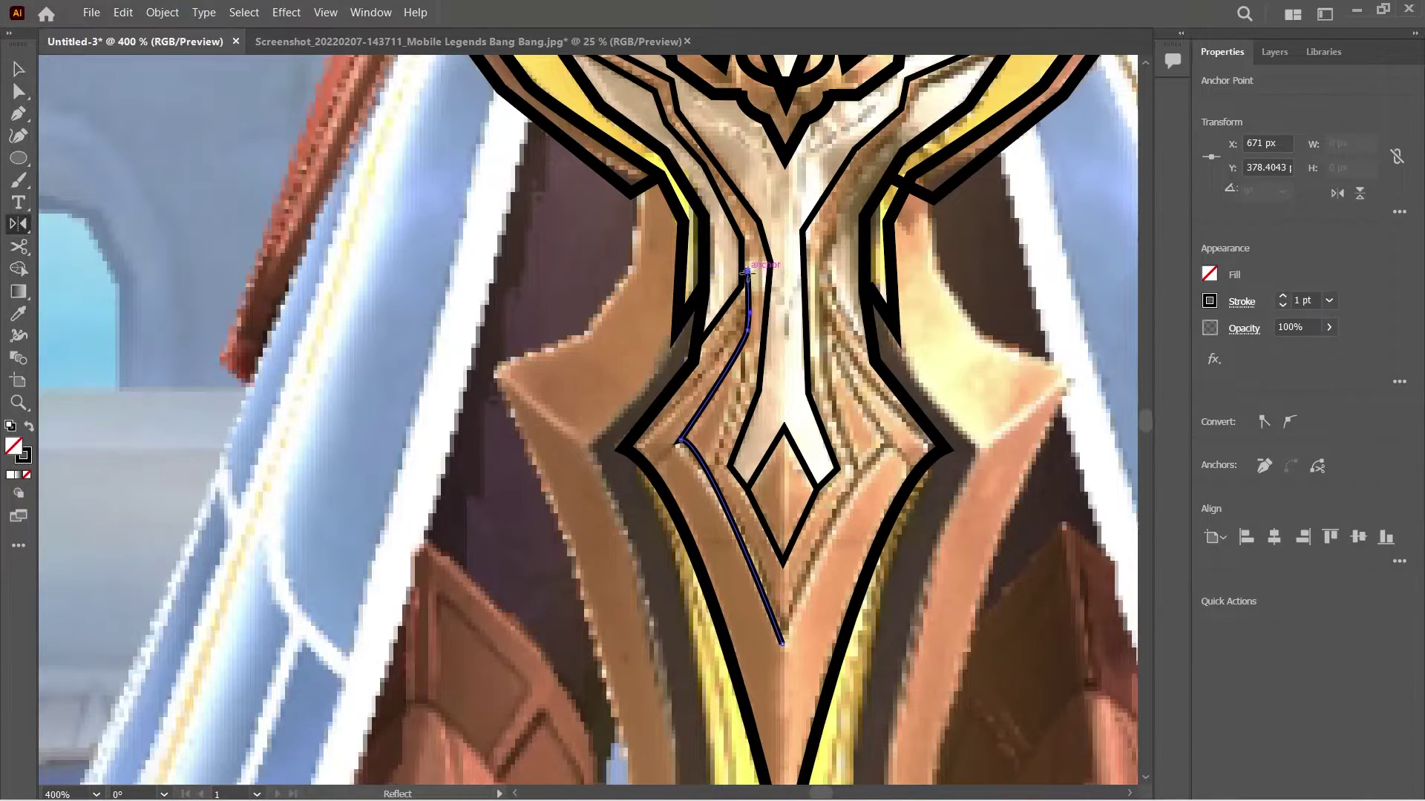
Reflect a copy of the left border line across the vertical axis through its lower centre point.
{"action": "left_click", "coordinate": [746, 270], "text": "alt"}
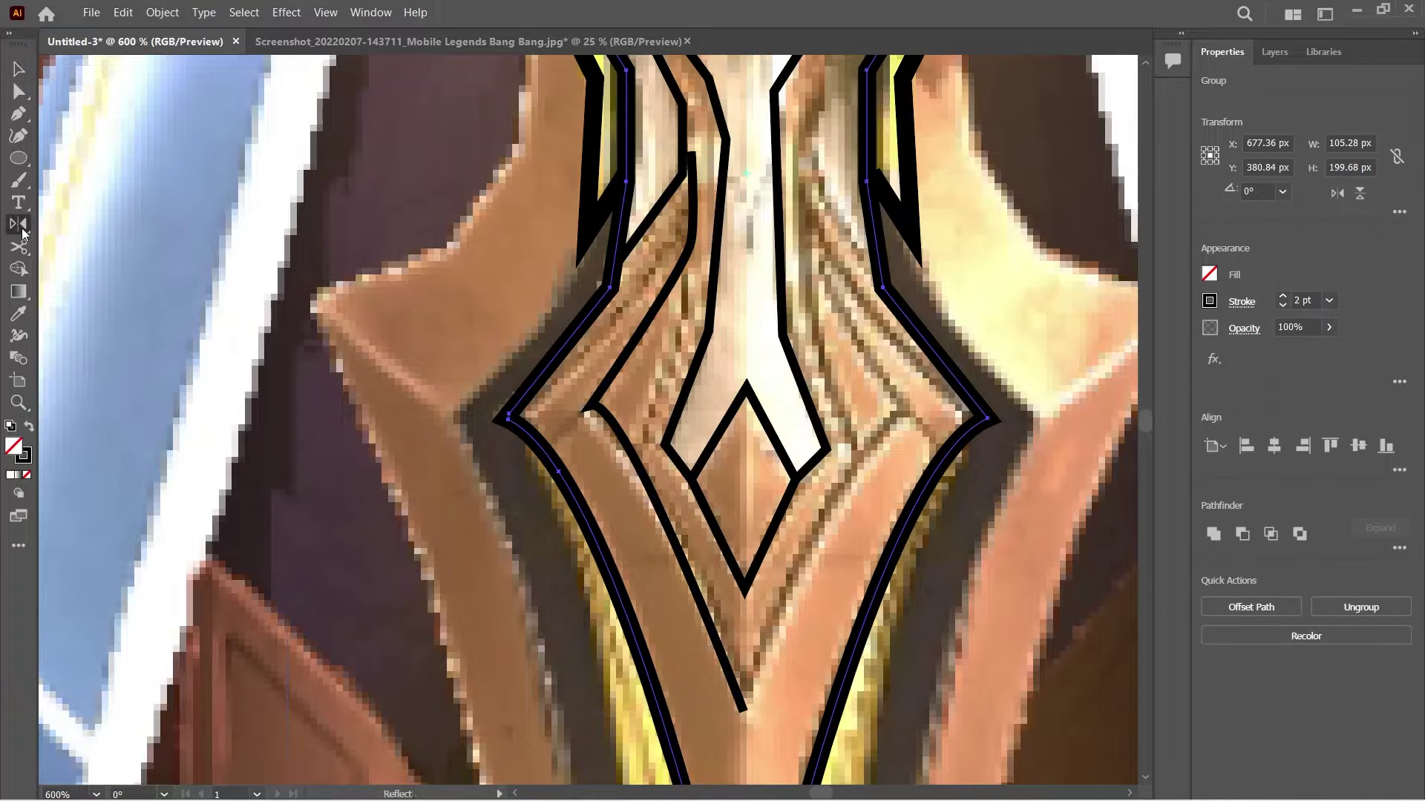
{"action": "left_click", "coordinate": [745, 711], "text": "ctrl"}
{"action": "key", "text": "ctrl+plus"}
{"action": "key", "text": "ctrl+plus"}
{"action": "left_click", "coordinate": [808, 584], "text": "alt"}
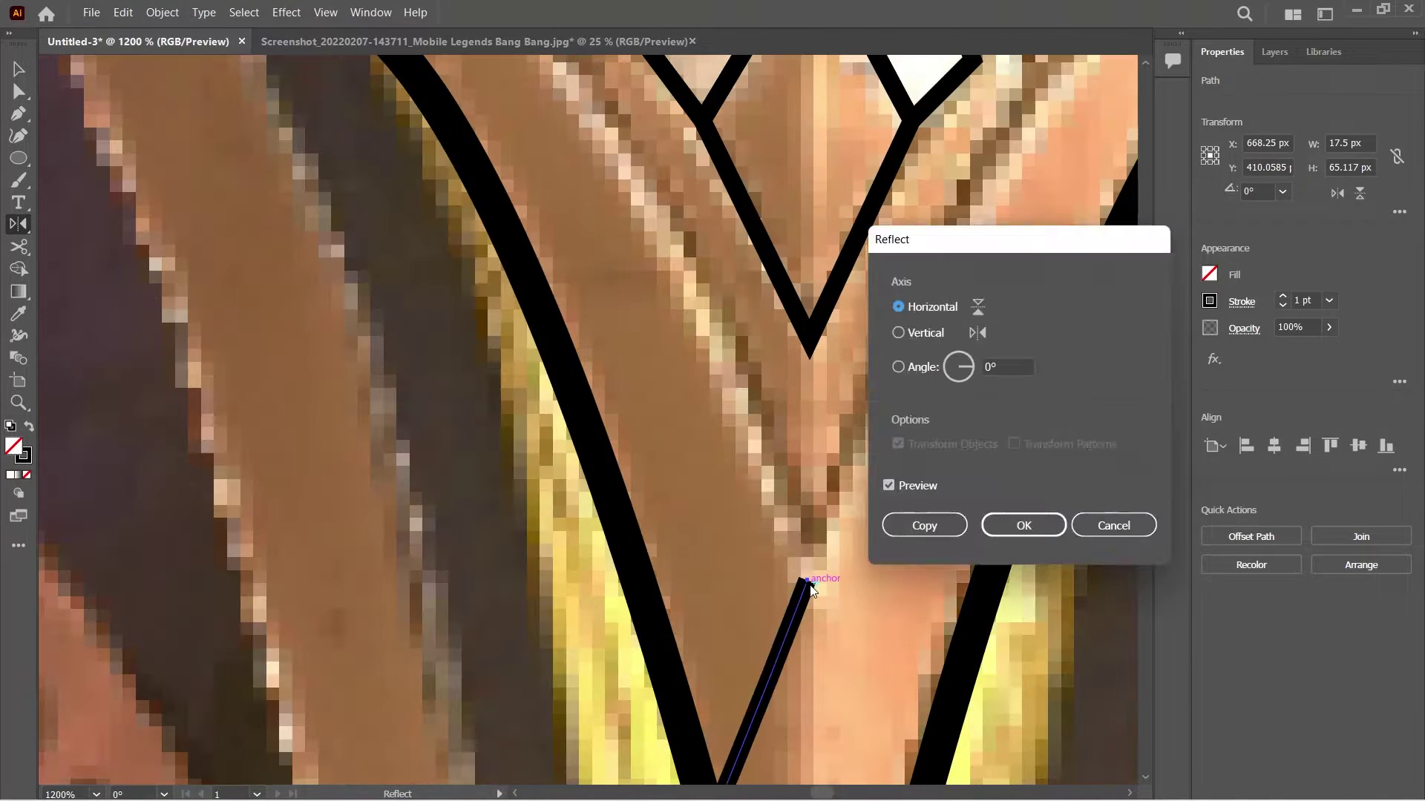
{"action": "left_click", "coordinate": [898, 332]}
{"action": "left_click", "coordinate": [924, 525]}
{"action": "key", "text": "ctrl+minus"}
{"action": "scroll", "coordinate": [853, 694], "scroll_direction": "up", "scroll_amount": 3}
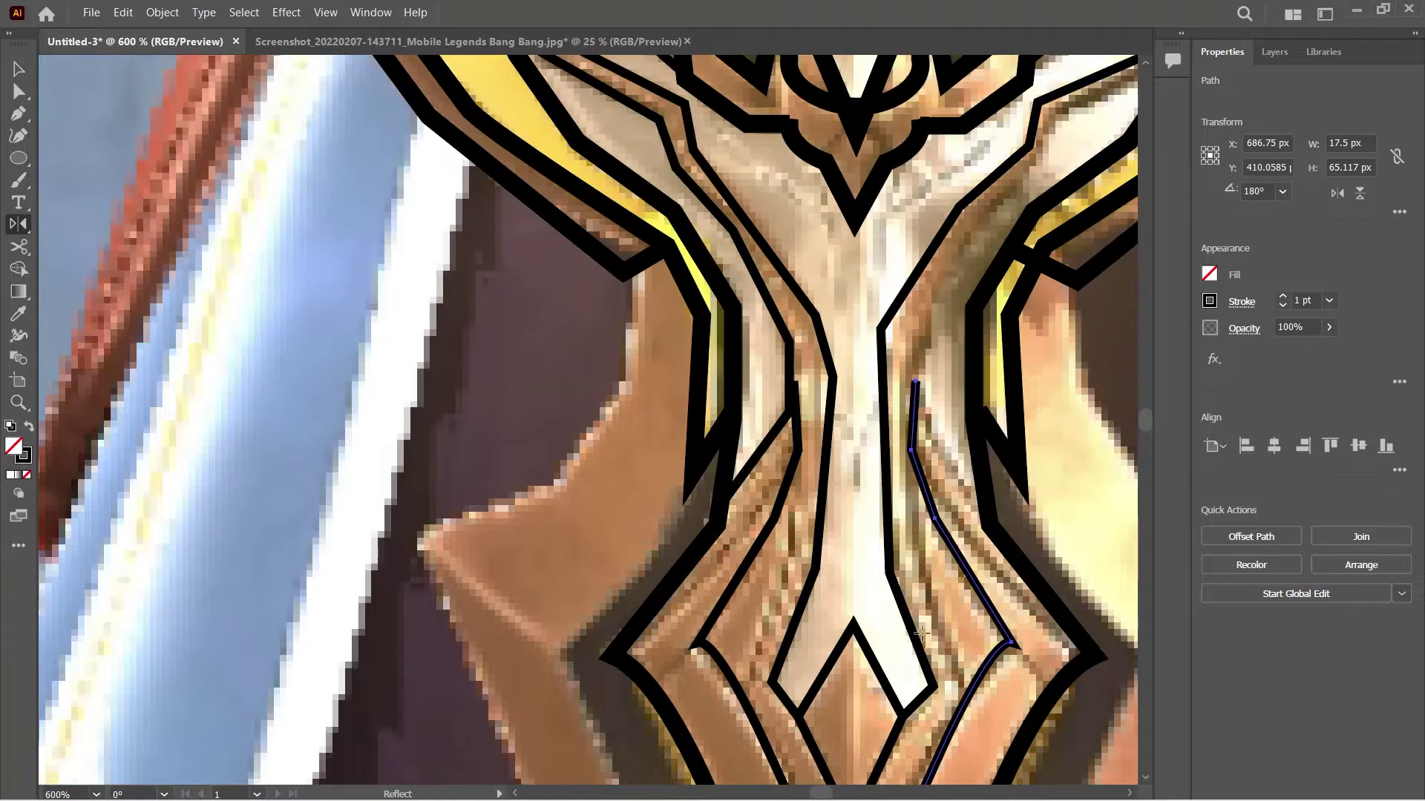
Mirror the left outer ridge line and place the copy along the right side of the guard.
{"action": "scroll", "coordinate": [853, 694], "scroll_direction": "down", "scroll_amount": 3}
{"action": "key", "text": "v"}
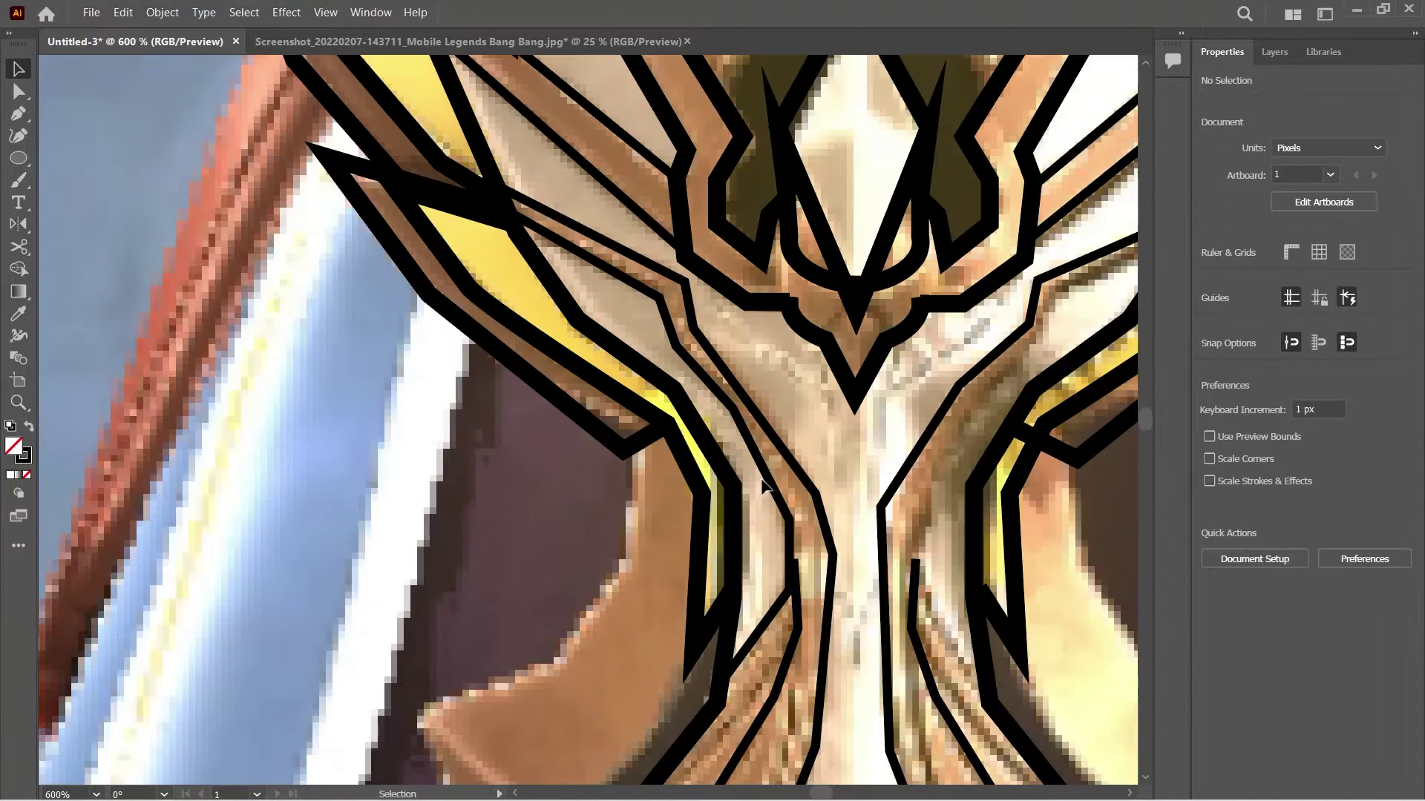
{"action": "left_click_drag", "start_coordinate": [845, 497], "coordinate": [1000, 378]}
{"action": "left_click", "coordinate": [1107, 738]}
{"action": "left_click_drag", "start_coordinate": [787, 519], "coordinate": [789, 519]}
{"action": "scroll", "coordinate": [789, 520], "scroll_direction": "right", "scroll_amount": 4}
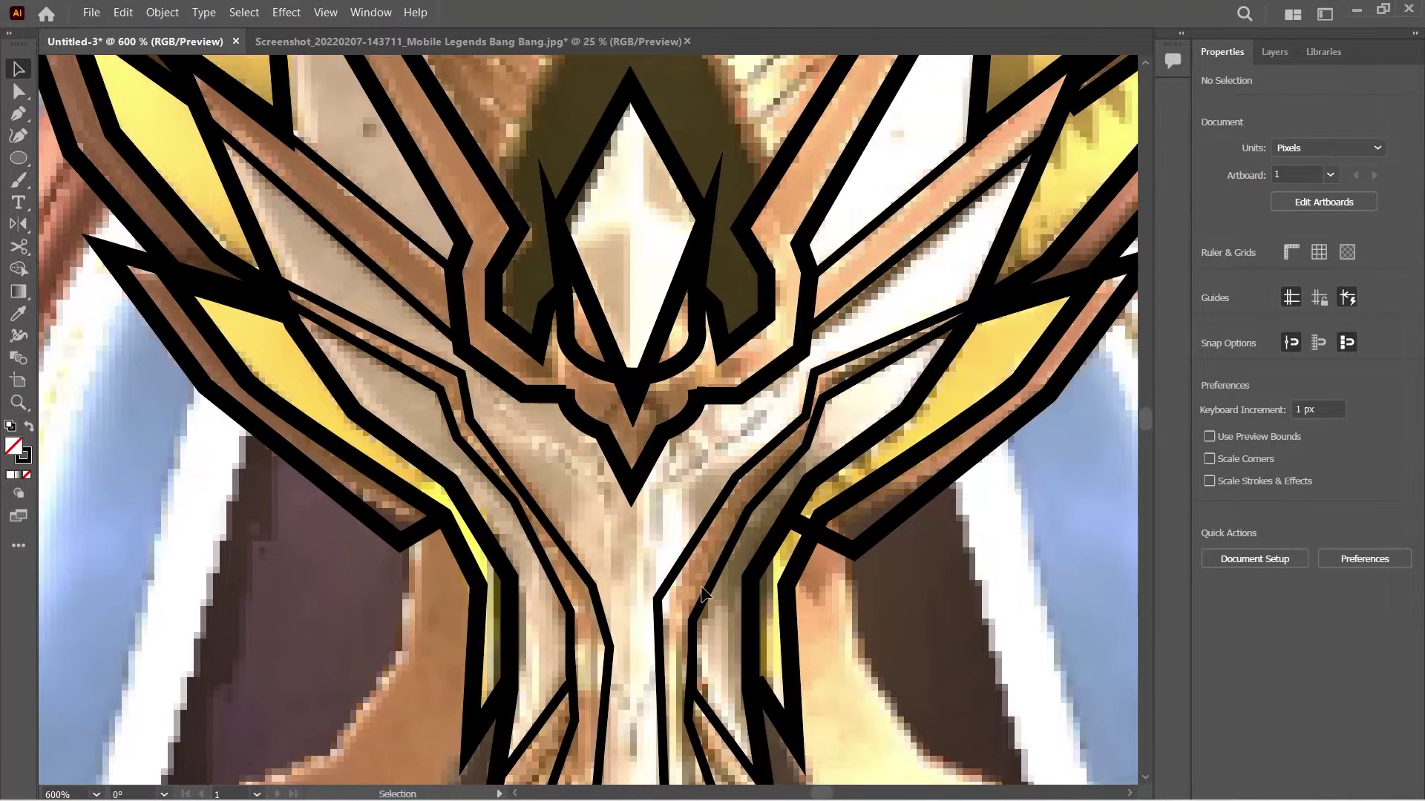
Replace the right inner ridge line with a mirrored copy of the left one, aligned to the diamond's right side.
{"action": "scroll", "coordinate": [599, 449], "scroll_direction": "down", "scroll_amount": 2}
{"action": "left_click_drag", "start_coordinate": [599, 449], "coordinate": [703, 724]}
{"action": "scroll", "coordinate": [629, 568], "scroll_direction": "down", "scroll_amount": 1}
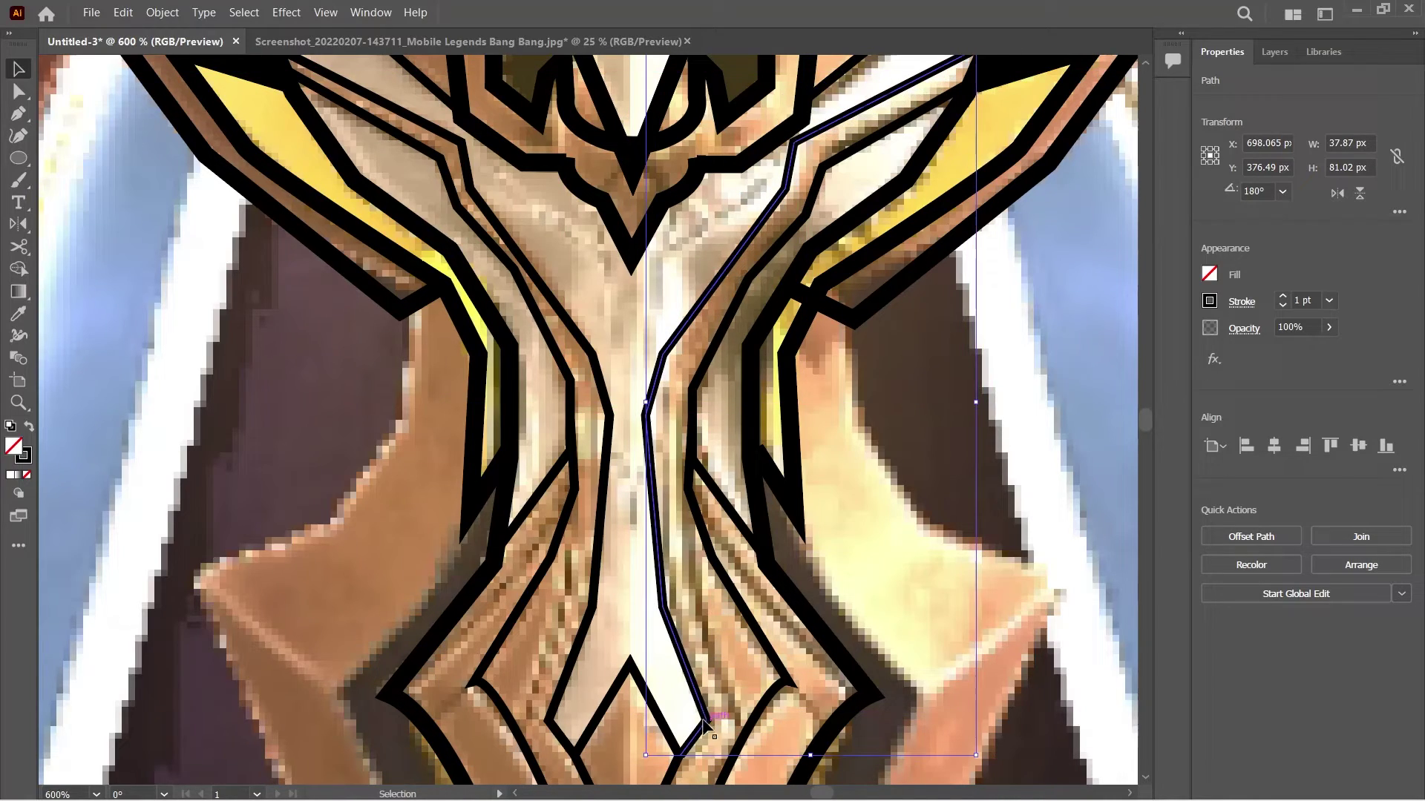
Add two layers named Handle Outline and Handle Color, lock the other layers and make Handle Outline active.
{"action": "left_click", "coordinate": [677, 361]}
{"action": "scroll", "coordinate": [399, 594], "scroll_direction": "down", "scroll_amount": 2}
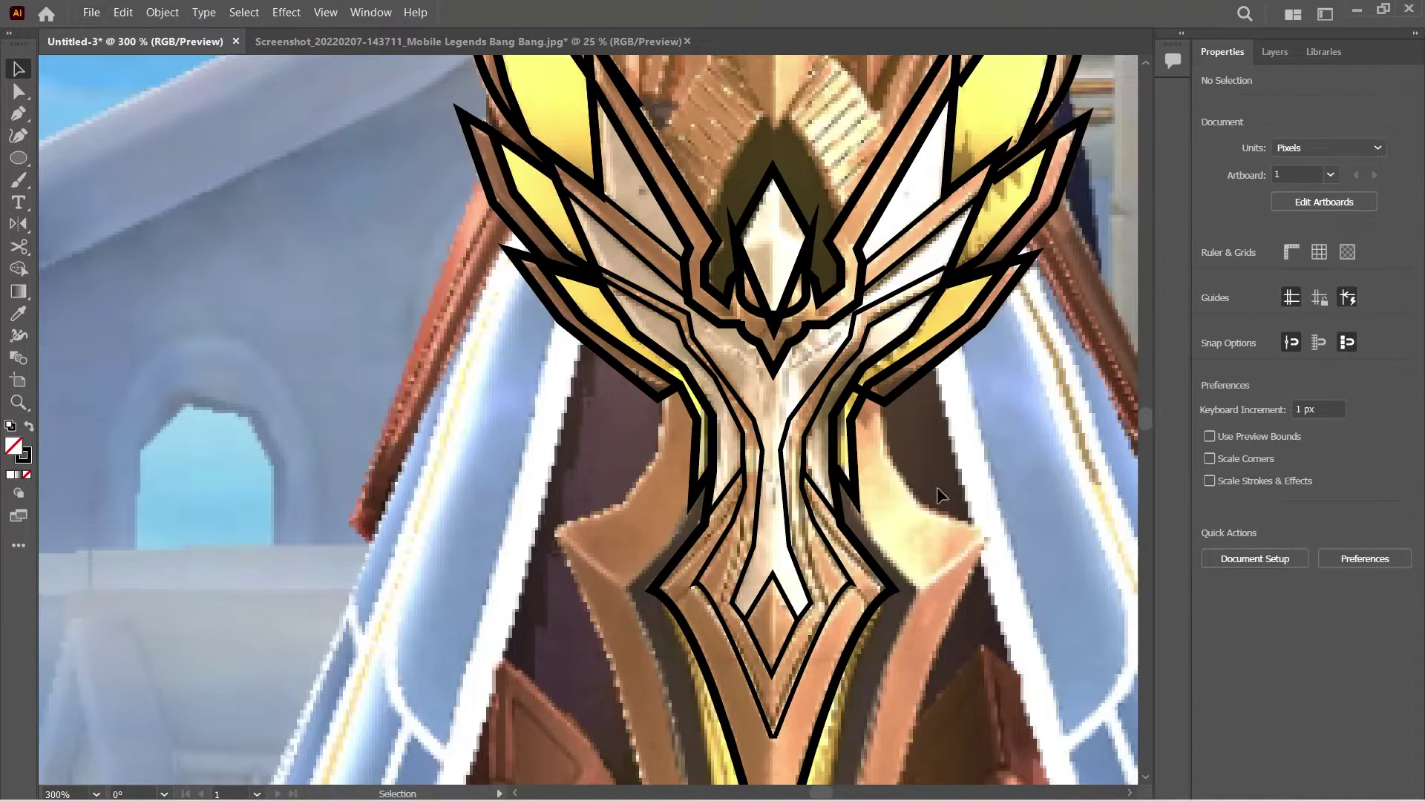
{"action": "scroll", "coordinate": [938, 496], "scroll_direction": "down", "scroll_amount": 3}
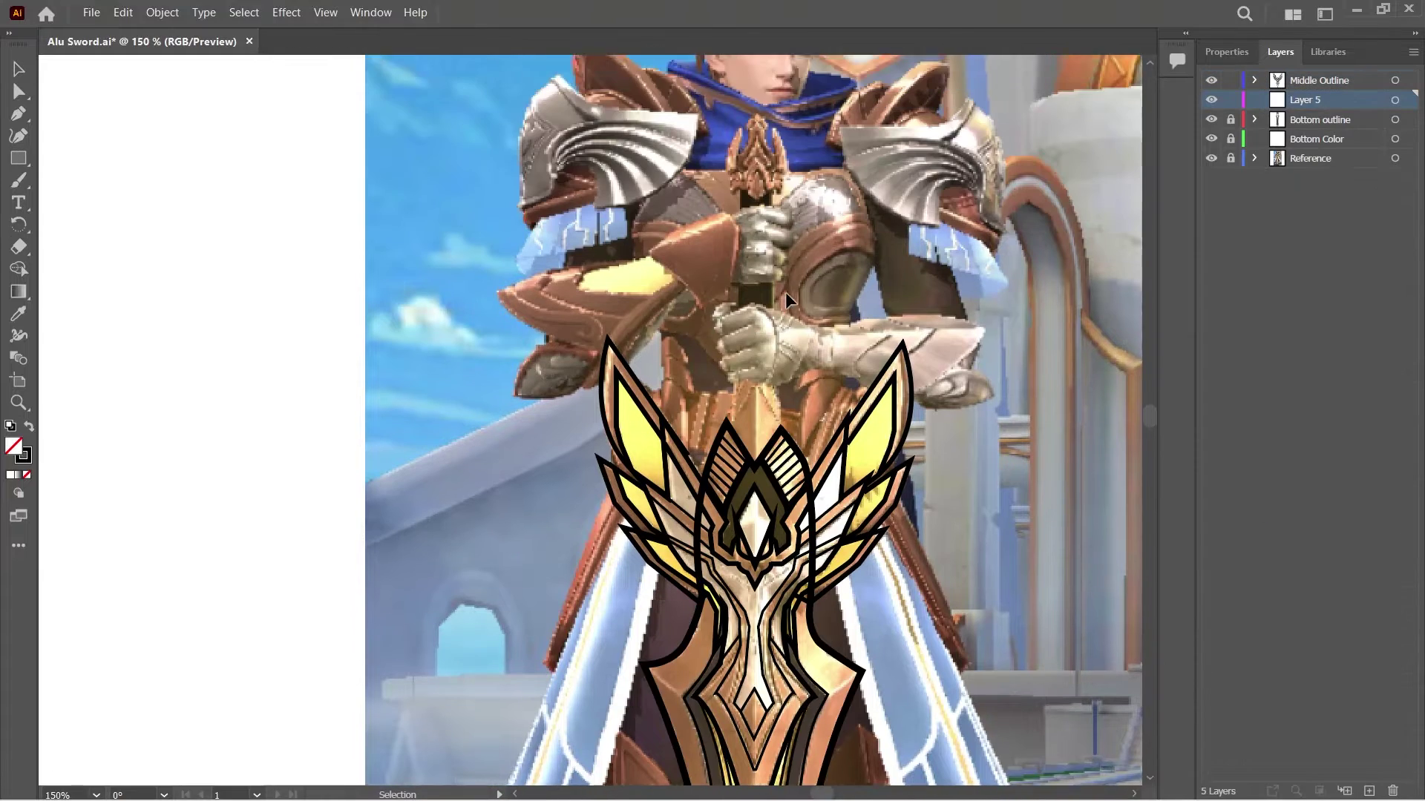
{"action": "scroll", "coordinate": [765, 357], "scroll_direction": "up", "scroll_amount": 1}
{"action": "key", "text": "p"}
{"action": "scroll", "coordinate": [735, 444], "scroll_direction": "up", "scroll_amount": 1}
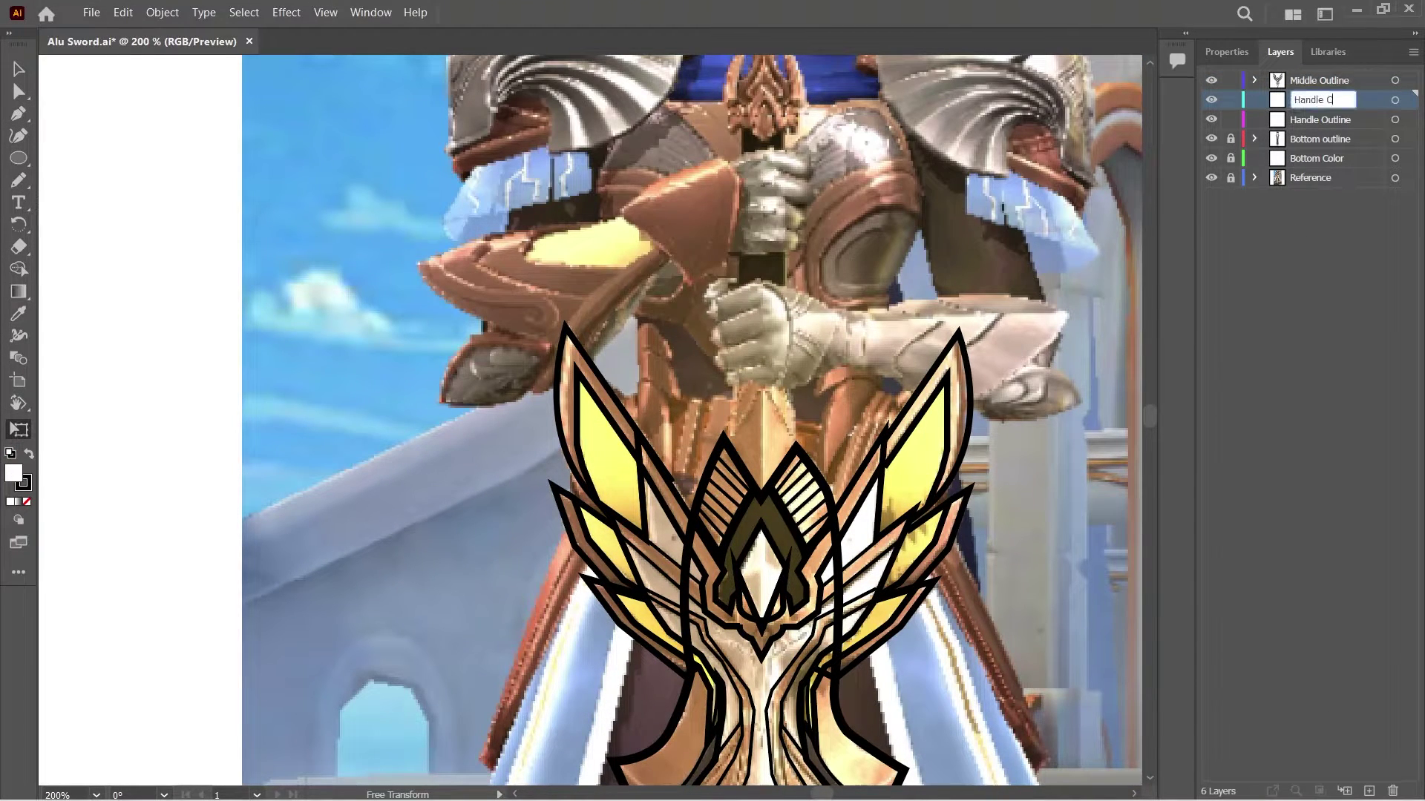
{"action": "left_click", "coordinate": [741, 433]}
{"action": "scroll", "coordinate": [740, 434], "scroll_direction": "up", "scroll_amount": 2}
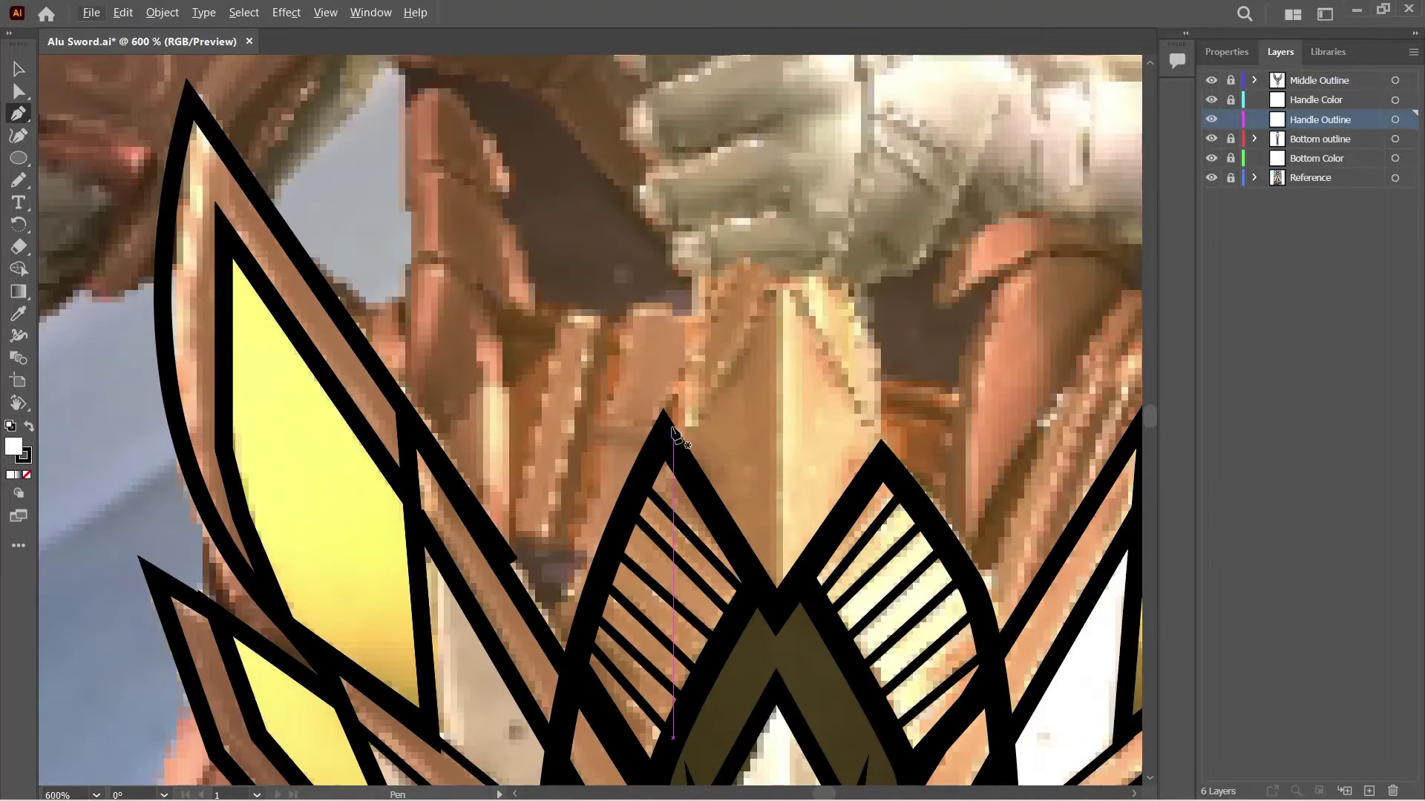
Trace a closed six-sided collar shape with the Pen tool between the guard's two striped points, about 24 px wide.
{"action": "scroll", "coordinate": [719, 211], "scroll_direction": "down", "scroll_amount": 2}
{"action": "left_click", "coordinate": [713, 527]}
{"action": "scroll", "coordinate": [713, 526], "scroll_direction": "up", "scroll_amount": 3}
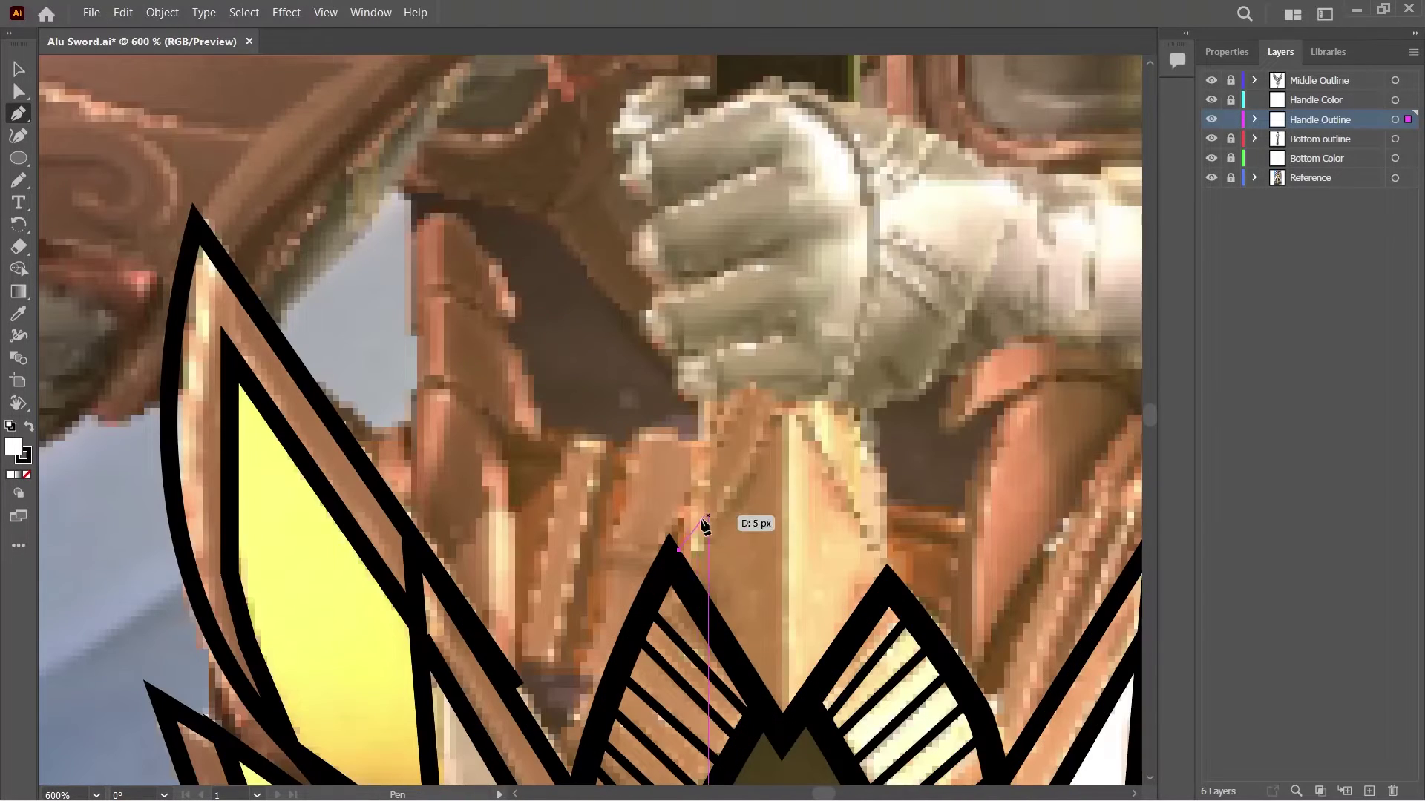
{"action": "left_click", "coordinate": [695, 447]}
{"action": "scroll", "coordinate": [742, 386], "scroll_direction": "up", "scroll_amount": 1}
{"action": "left_click", "coordinate": [782, 300]}
{"action": "left_click", "coordinate": [889, 472]}
{"action": "left_click", "coordinate": [889, 567]}
{"action": "left_click", "coordinate": [782, 719]}
{"action": "left_click", "coordinate": [679, 550]}
Remove the collar shape's fill and set its stroke weight to 3 pt.
{"action": "left_click", "coordinate": [1226, 51]}
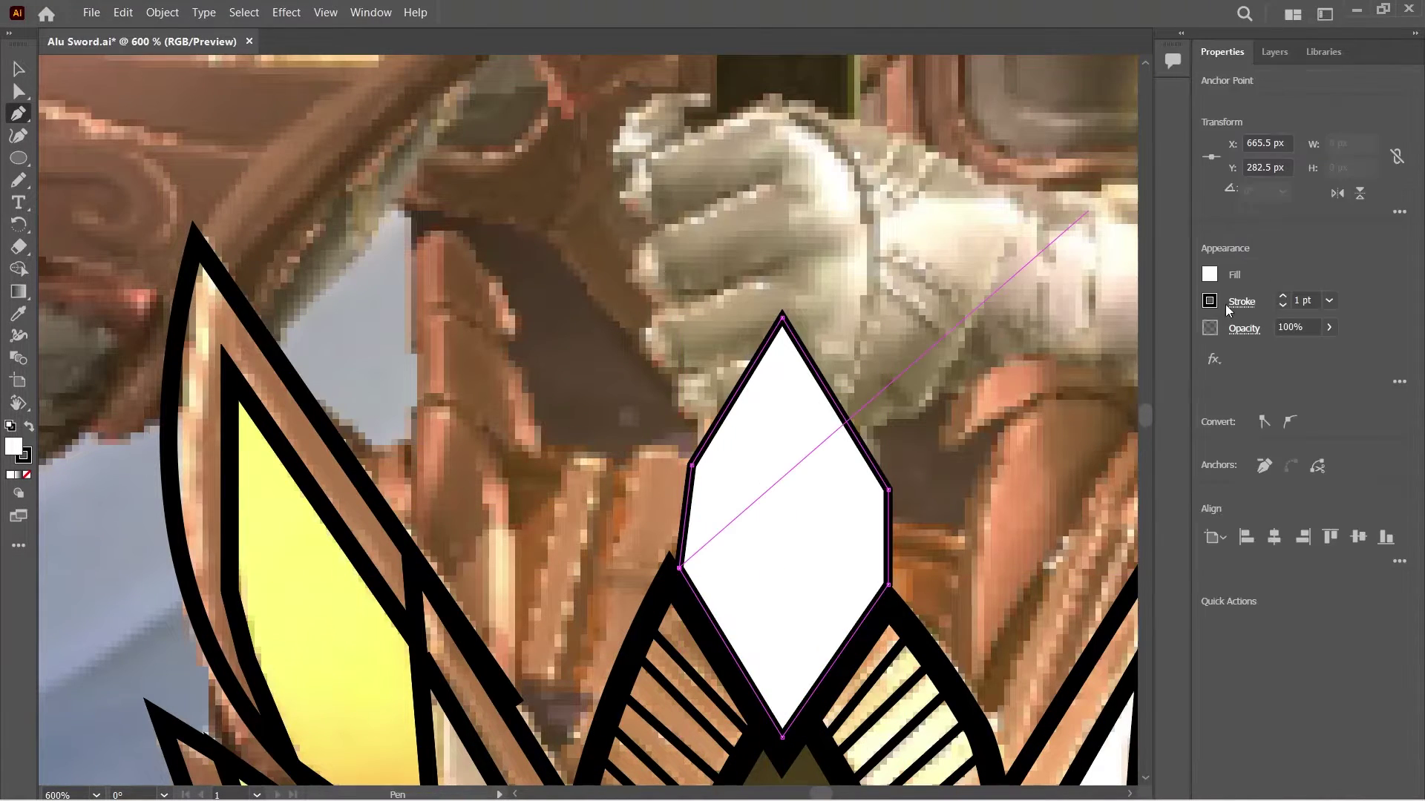
{"action": "left_click", "coordinate": [1209, 275]}
{"action": "left_click", "coordinate": [1007, 318]}
{"action": "left_click", "coordinate": [1282, 295]}
{"action": "left_click", "coordinate": [1283, 296]}
{"action": "key", "text": "ctrl+shift+a"}
{"action": "scroll", "coordinate": [865, 517], "scroll_direction": "down", "scroll_amount": 3}
{"action": "scroll", "coordinate": [864, 517], "scroll_direction": "up", "scroll_amount": 3}
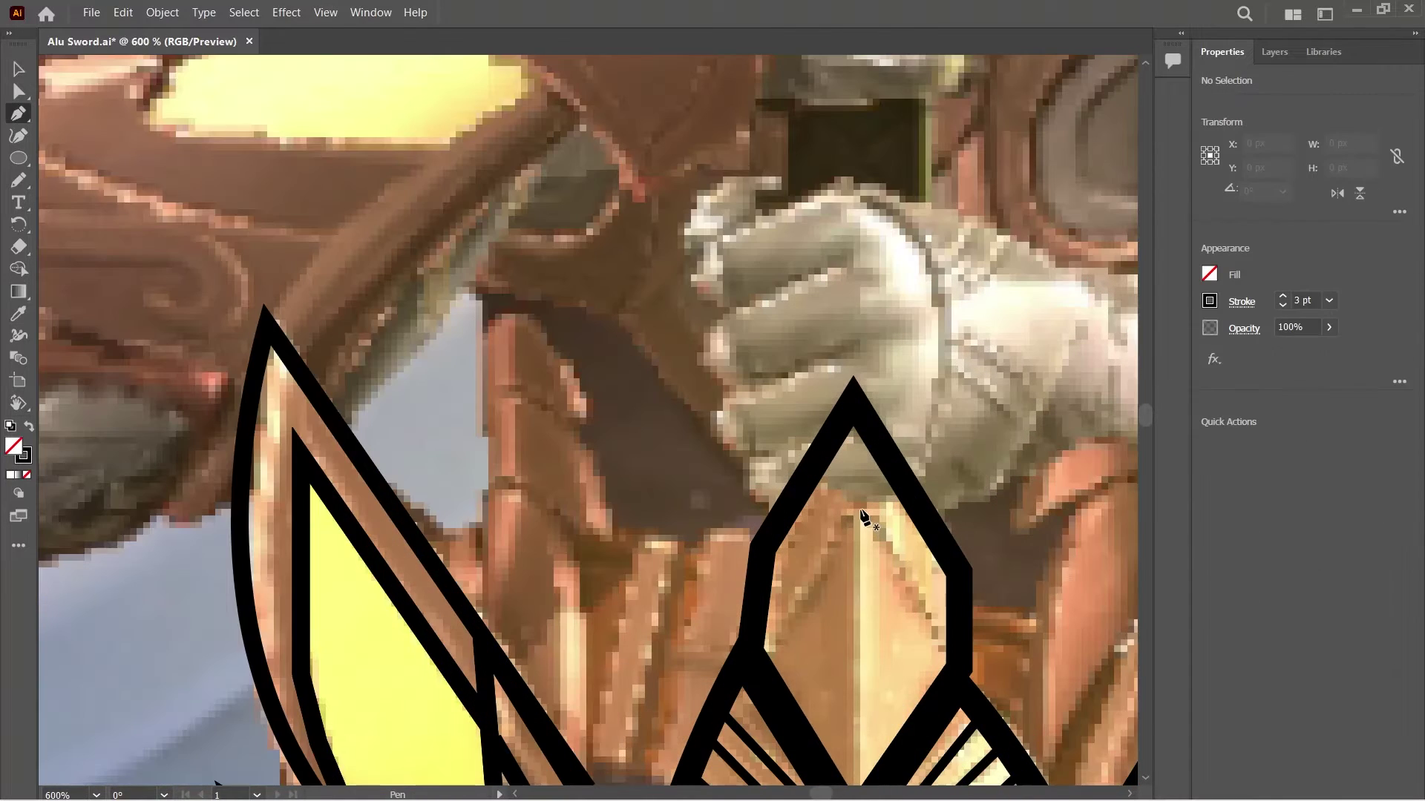
Draw an upward-pointing chevron inside the collar, about 22 by 18 px, ending at its lower side corners.
{"action": "left_click", "coordinate": [862, 513]}
{"action": "left_click", "coordinate": [765, 659]}
{"action": "key", "text": "ctrl"}
{"action": "left_click", "coordinate": [959, 667]}
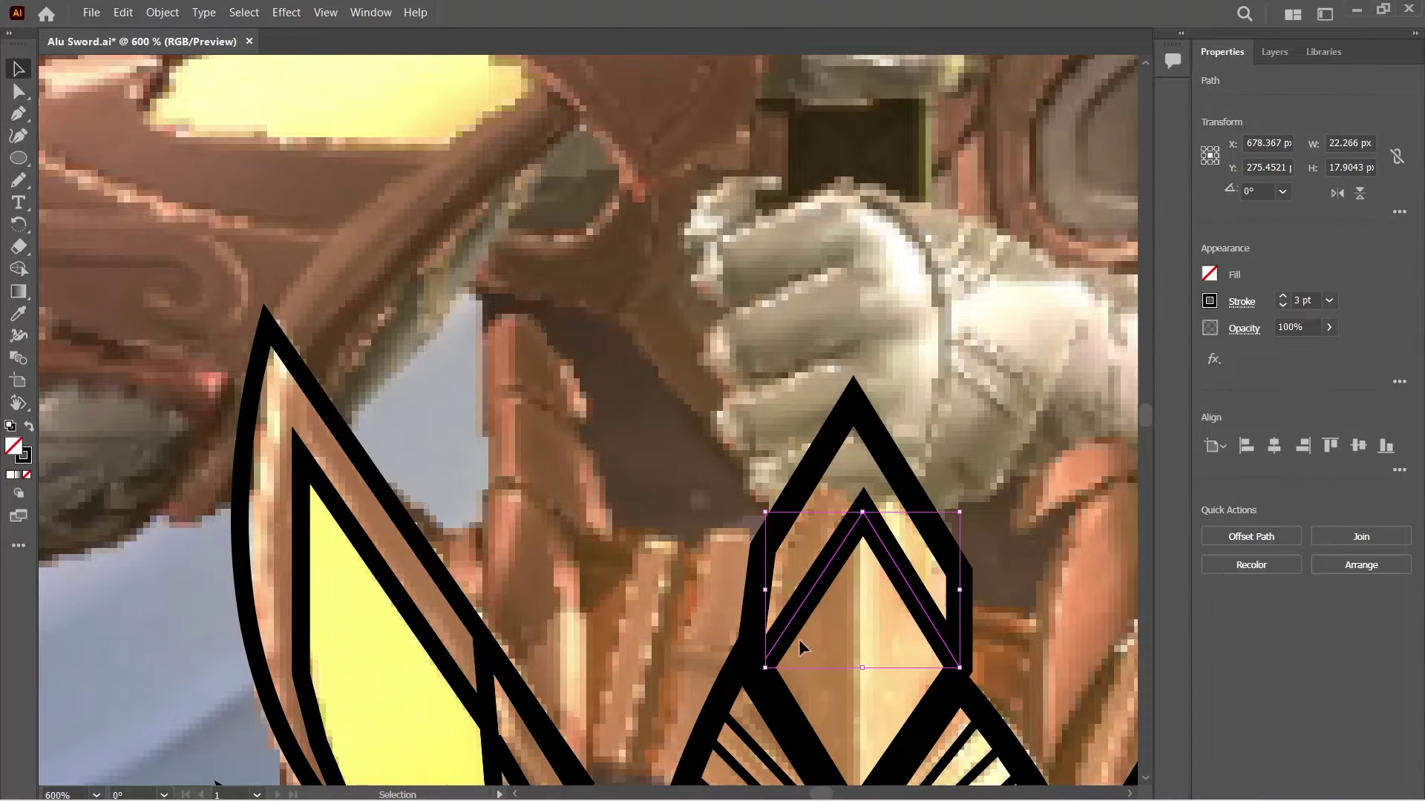
Redraw the chevron's left leg to reach the collar's left corner and trim the excess with Shape Builder.
{"action": "key", "text": "a"}
{"action": "left_click", "coordinate": [863, 513]}
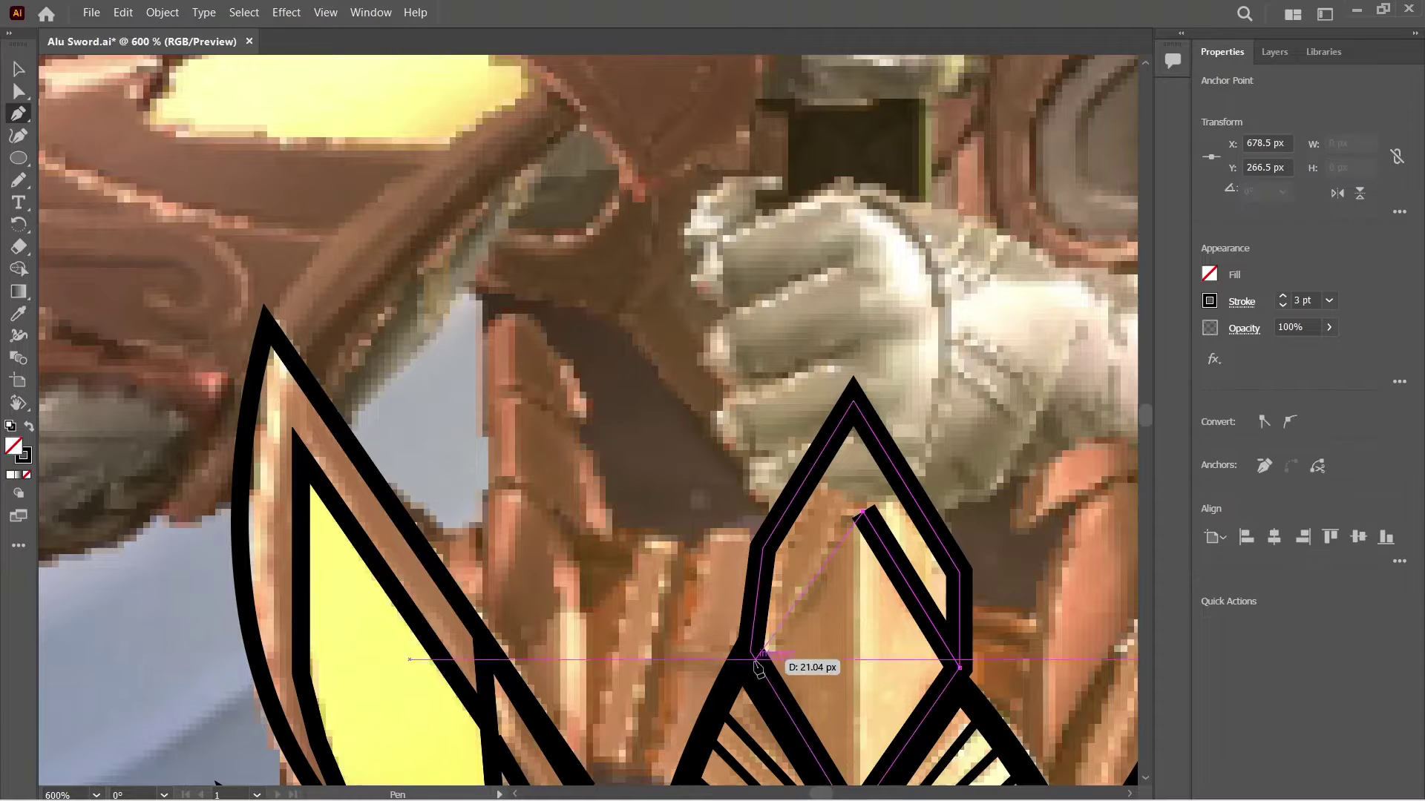
{"action": "key", "text": "ctrl+shift+a"}
{"action": "left_click_drag", "start_coordinate": [734, 475], "coordinate": [842, 677]}
{"action": "key", "text": "shift+m"}
{"action": "left_click", "coordinate": [831, 668]}
{"action": "key", "text": "ctrl+shift+a"}
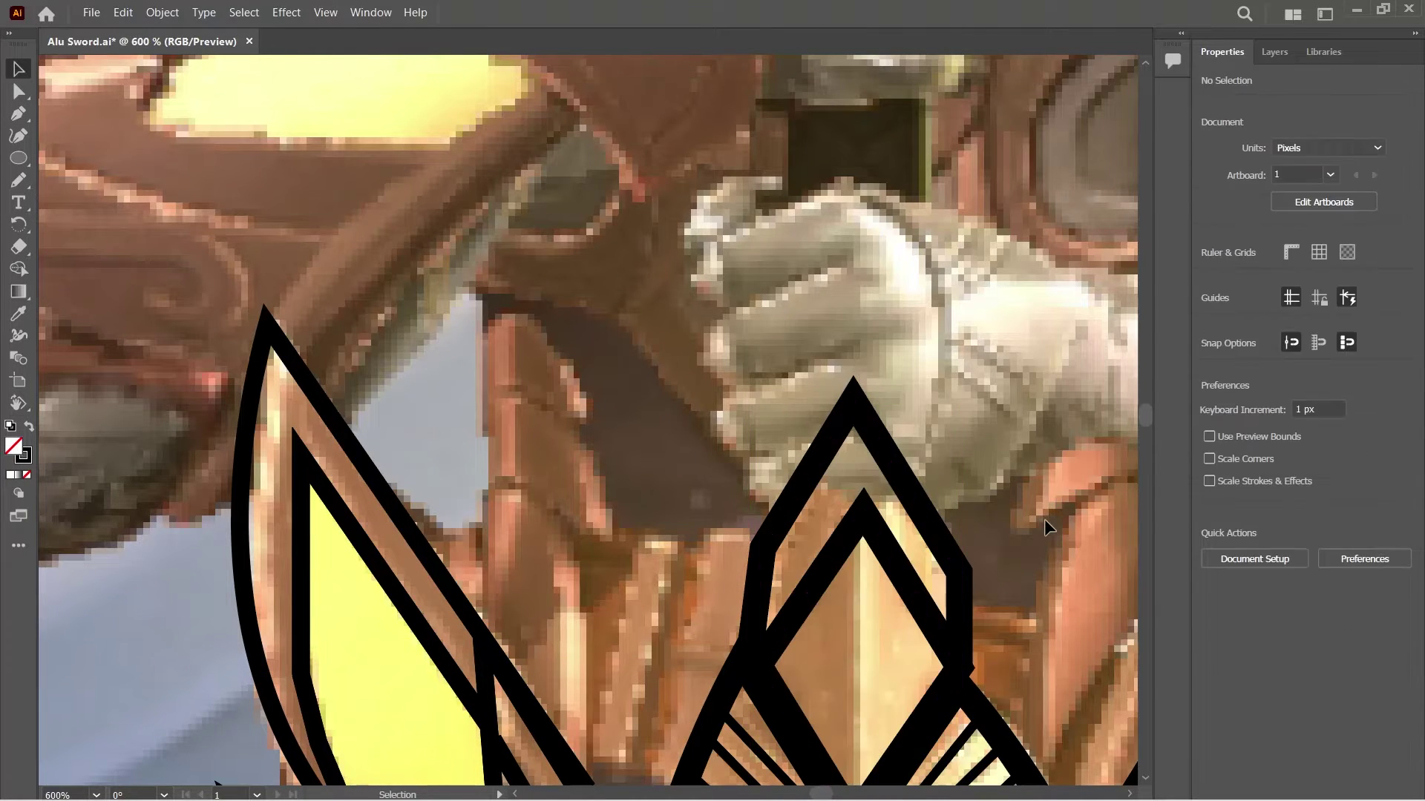
Draw the grip's left and right side lines with the Pen tool, from below the pommel down to the collar.
{"action": "scroll", "coordinate": [937, 644], "scroll_direction": "down", "scroll_amount": 4}
{"action": "scroll", "coordinate": [774, 297], "scroll_direction": "up", "scroll_amount": 3}
{"action": "key", "text": "p"}
{"action": "left_click", "coordinate": [774, 108]}
{"action": "left_click", "coordinate": [765, 649]}
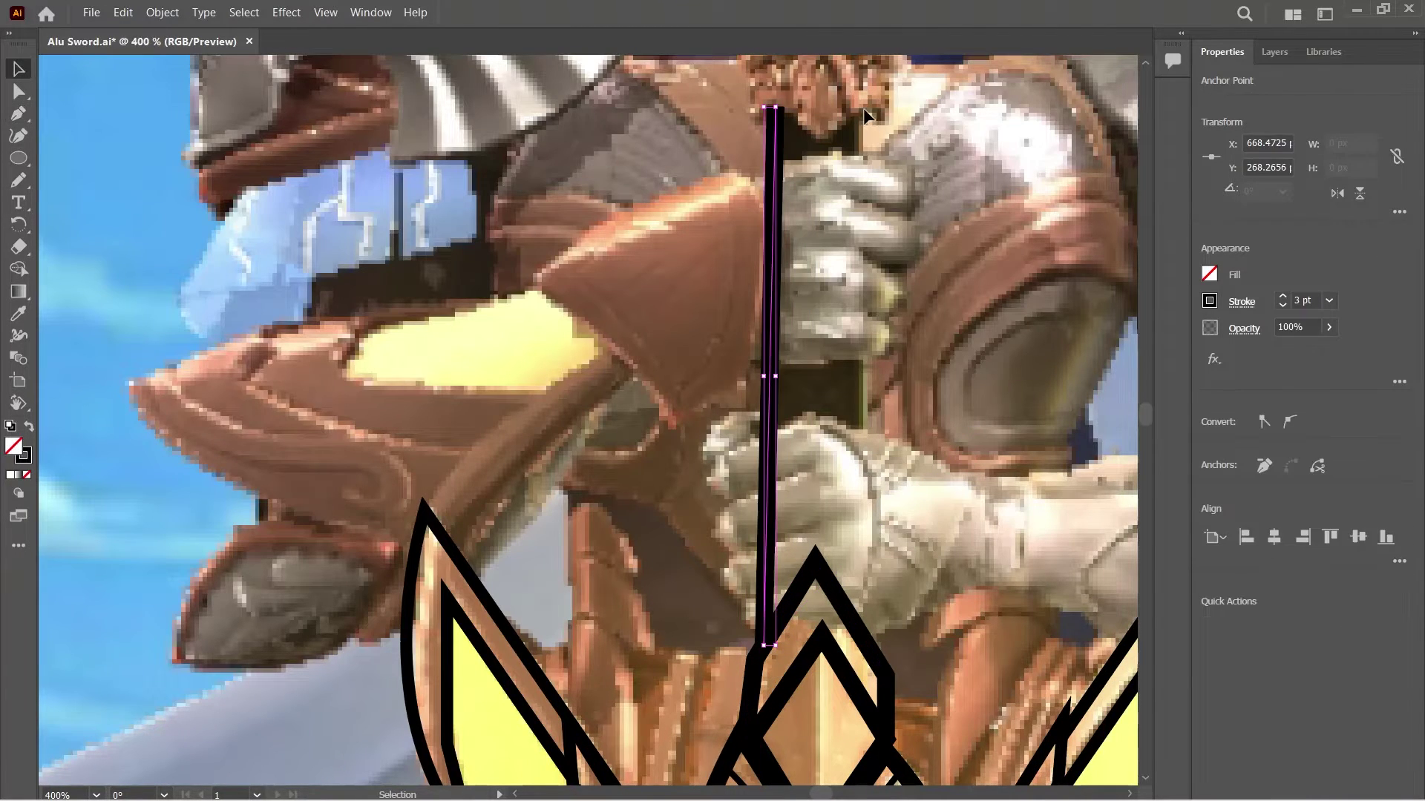
{"action": "key", "text": "ctrl+shift+a"}
{"action": "left_click", "coordinate": [863, 119]}
{"action": "left_click", "coordinate": [863, 647]}
{"action": "key", "text": "ctrl+shift+a"}
{"action": "key", "text": "v"}
Join the grip's side lines at the pommel with a V-shaped line and extend the right side to meet it.
{"action": "scroll", "coordinate": [881, 410], "scroll_direction": "up", "scroll_amount": 3}
{"action": "key", "text": "p"}
{"action": "left_click", "coordinate": [774, 267]}
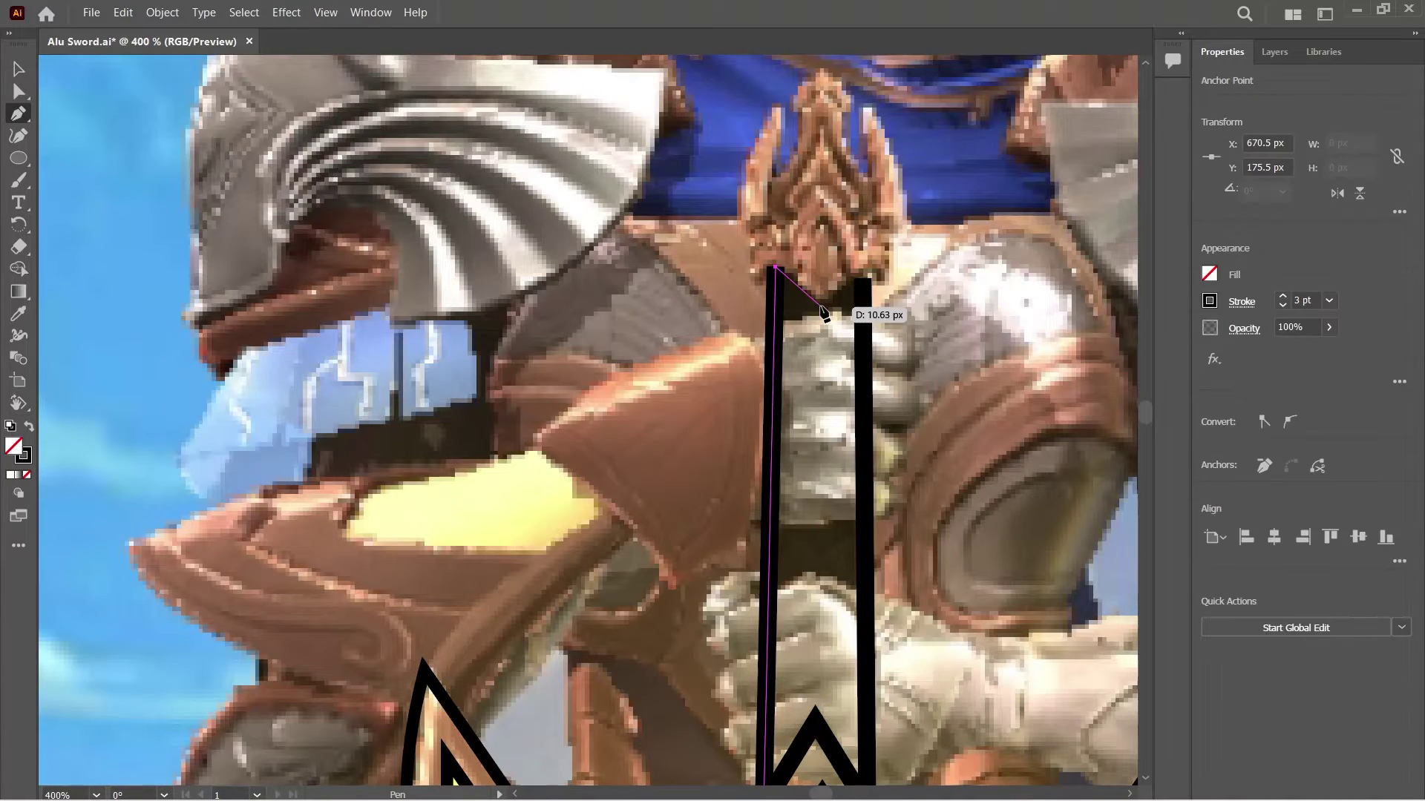
{"action": "left_click", "coordinate": [869, 282]}
{"action": "key", "text": "ctrl+shift+a"}
{"action": "key", "text": "v"}
{"action": "scroll", "coordinate": [741, 287], "scroll_direction": "up", "scroll_amount": 2}
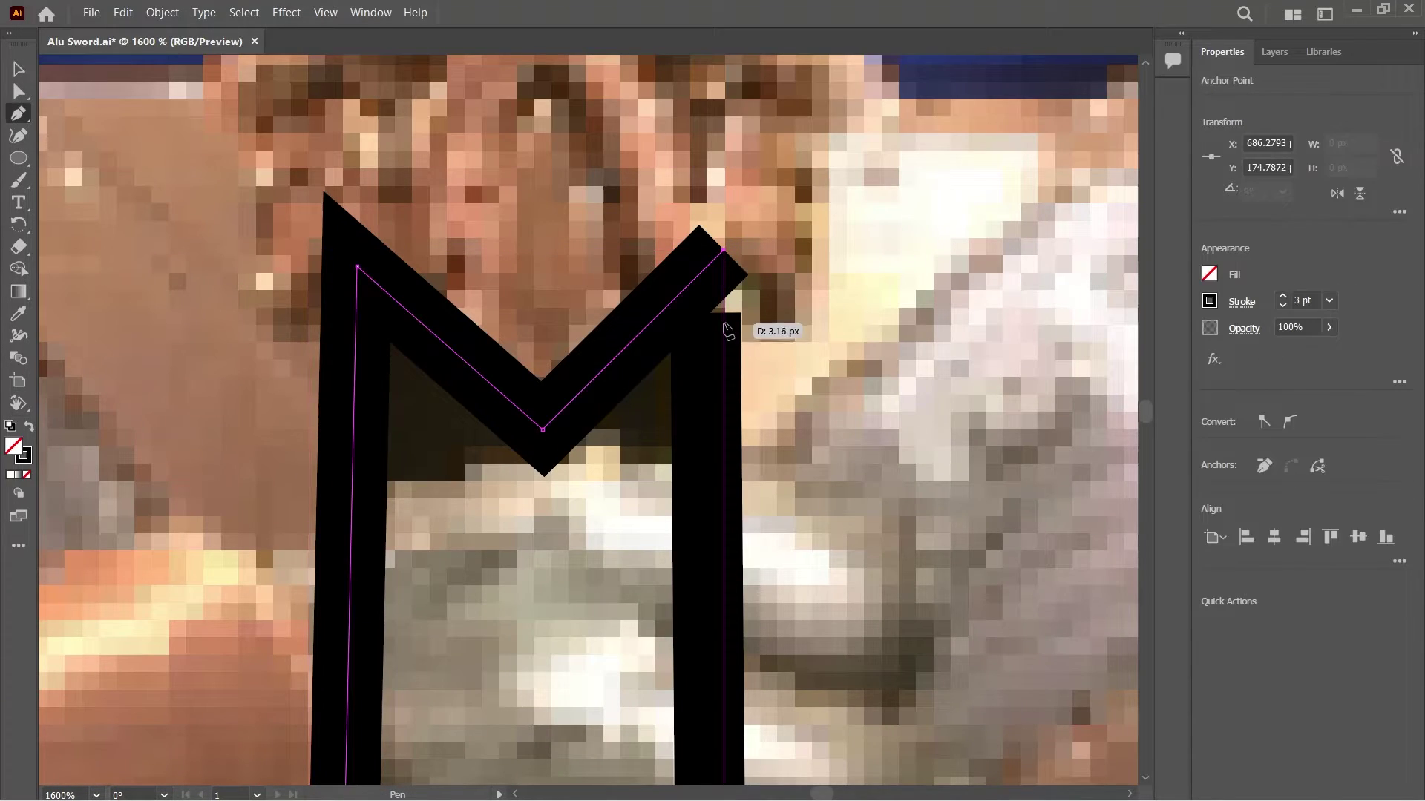
{"action": "key", "text": "ctrl+shift+a"}
{"action": "key", "text": "v"}
Clean up the overlapping line ends of the grip and collar outlines with Shape Builder.
{"action": "scroll", "coordinate": [848, 332], "scroll_direction": "down", "scroll_amount": 3}
{"action": "left_click", "coordinate": [828, 582]}
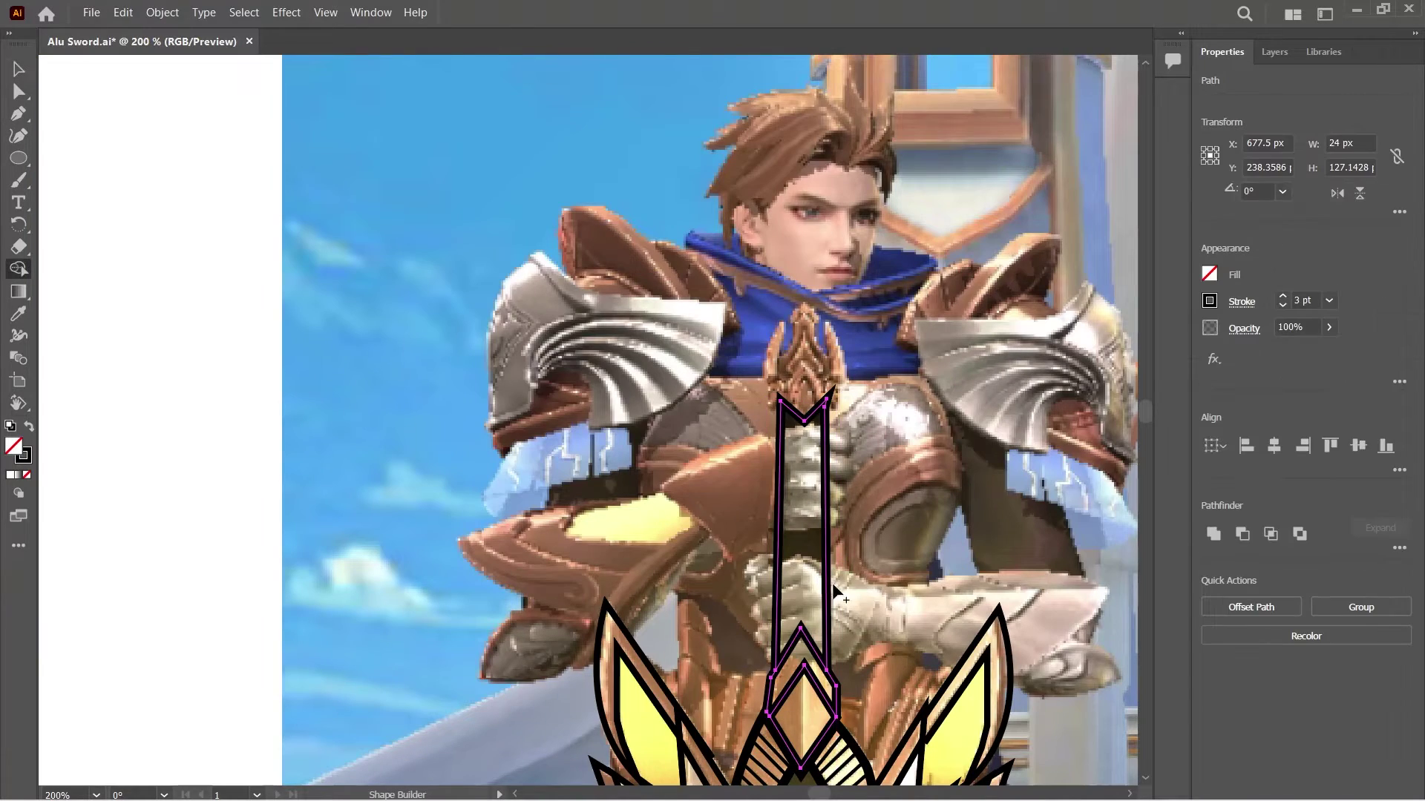
{"action": "key", "text": "ctrl+shift+a"}
{"action": "scroll", "coordinate": [781, 618], "scroll_direction": "up", "scroll_amount": 1}
{"action": "scroll", "coordinate": [781, 618], "scroll_direction": "up", "scroll_amount": 1}
{"action": "key", "text": "shift+w"}
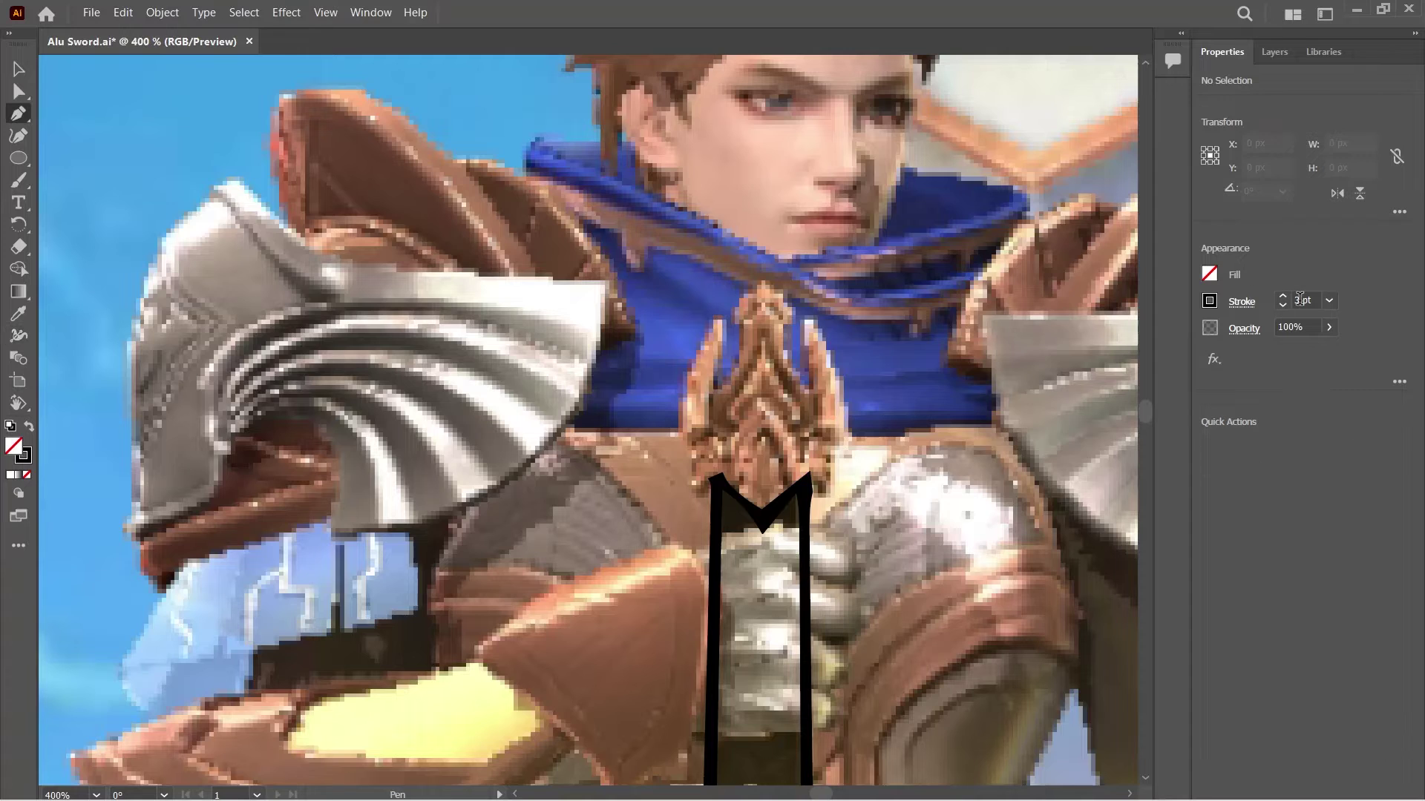
Trace the pommel's outer outline around the crown ornament, with a pointed centre tip and a prong on each side.
{"action": "key", "text": "ctrl+shift+a"}
{"action": "scroll", "coordinate": [750, 482], "scroll_direction": "up", "scroll_amount": 1}
{"action": "left_click", "coordinate": [697, 481]}
{"action": "left_click_drag", "start_coordinate": [681, 513], "coordinate": [659, 484]}
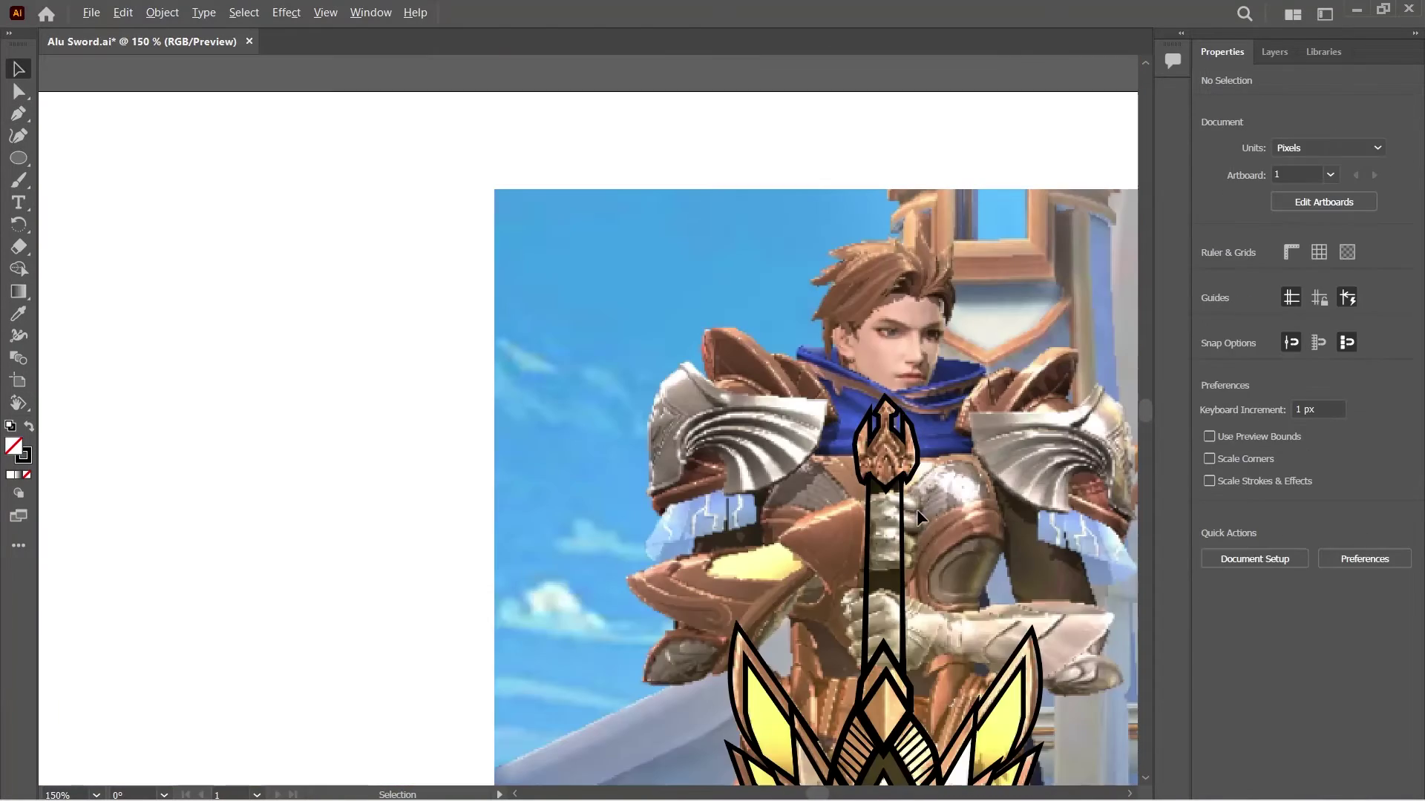
{"action": "scroll", "coordinate": [977, 453], "scroll_direction": "up", "scroll_amount": 3}
{"action": "scroll", "coordinate": [694, 605], "scroll_direction": "down", "scroll_amount": 5}
{"action": "scroll", "coordinate": [694, 605], "scroll_direction": "up", "scroll_amount": 6}
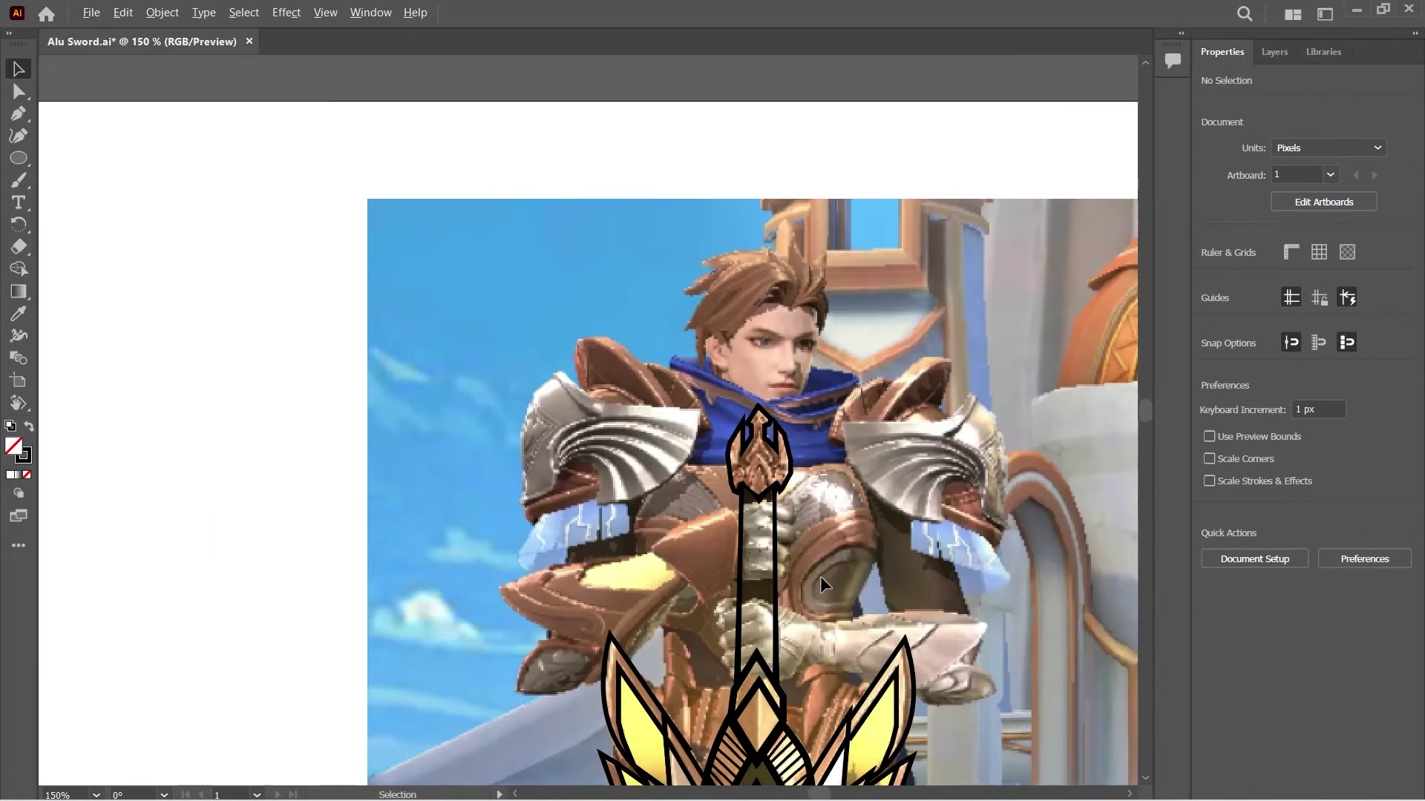
{"action": "left_click", "coordinate": [694, 580]}
{"action": "left_click", "coordinate": [791, 435]}
Trace the hooked detail line in the pommel's lower part with the Pen tool, using a 1 pt stroke.
{"action": "scroll", "coordinate": [791, 435], "scroll_direction": "up", "scroll_amount": 2}
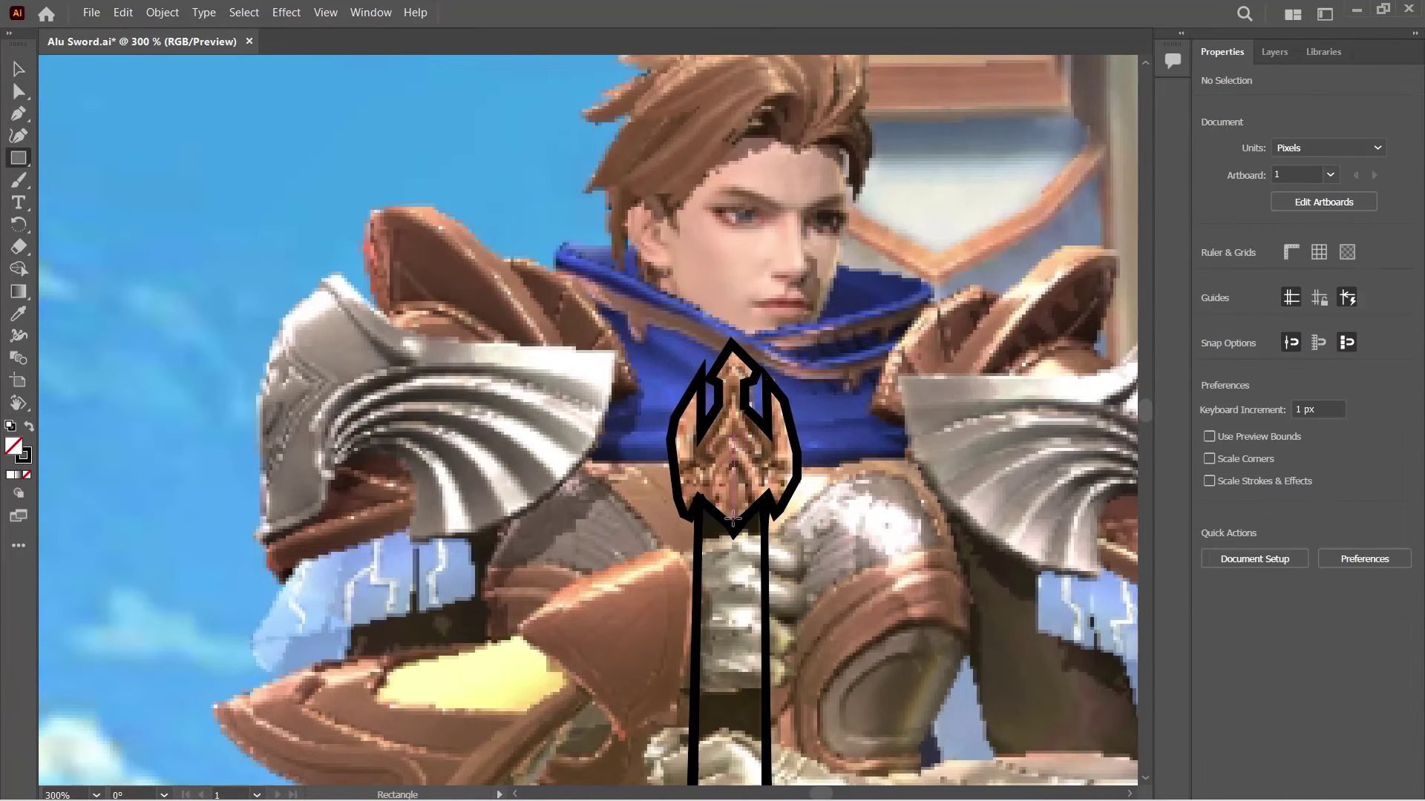
{"action": "key", "text": "p"}
{"action": "scroll", "coordinate": [723, 449], "scroll_direction": "up", "scroll_amount": 1}
{"action": "left_click", "coordinate": [727, 445]}
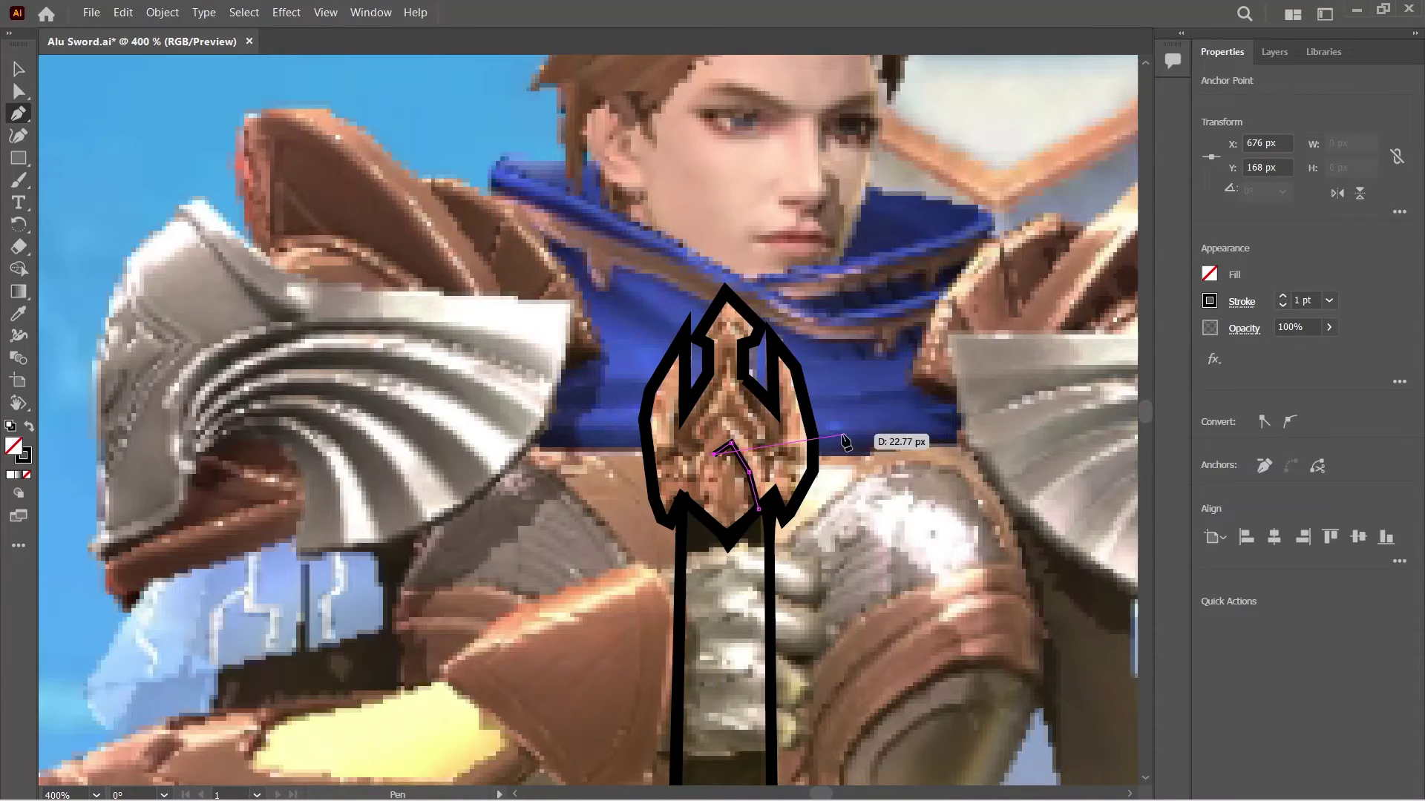
{"action": "key", "text": "Escape"}
Trace a chevron line across the middle of the pommel, with its right leg continuing downward.
{"action": "left_click", "coordinate": [698, 434]}
{"action": "left_click", "coordinate": [729, 387]}
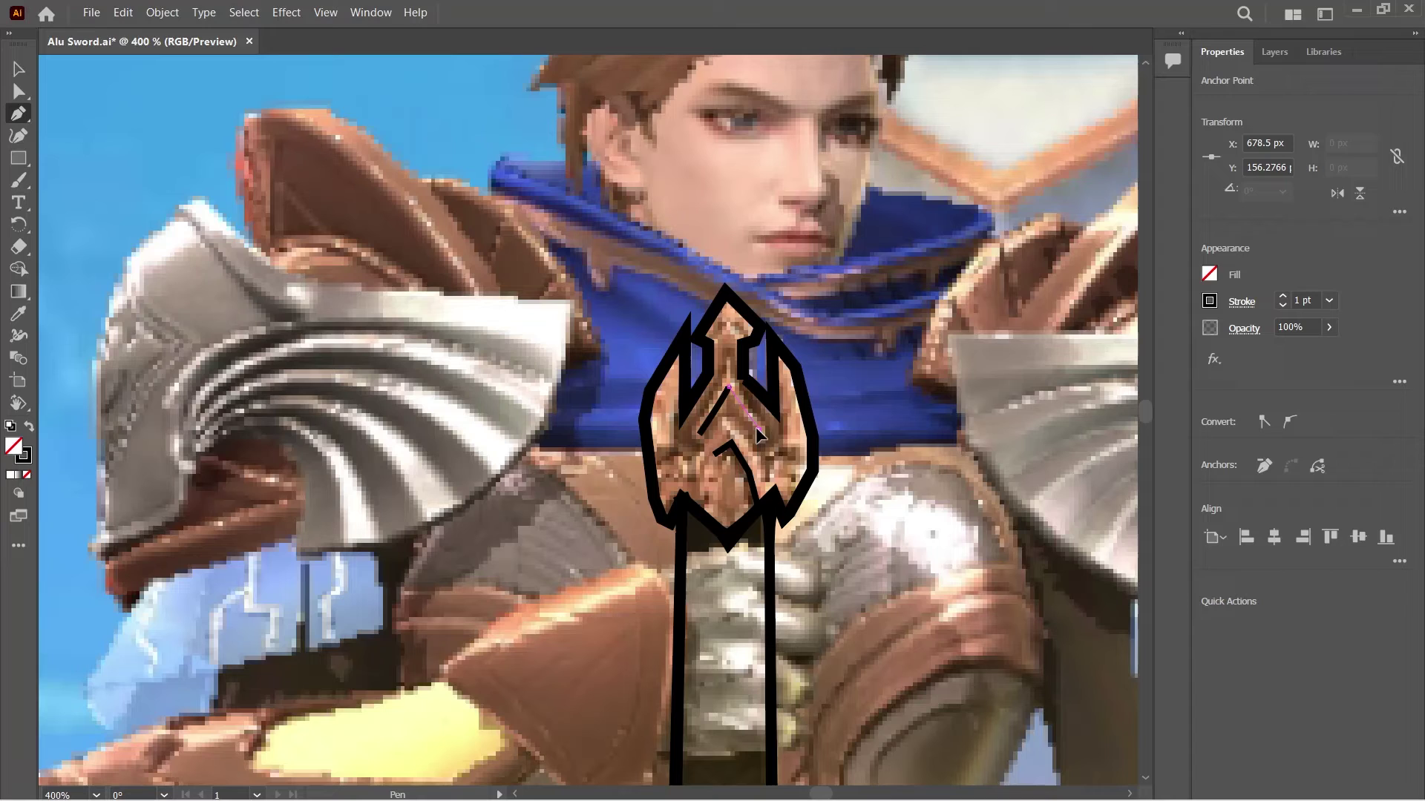
{"action": "left_click", "coordinate": [853, 460], "text": "ctrl"}
Trace a small chevron just inside the pommel's pointed tip with a 1 pt stroke.
{"action": "left_click", "coordinate": [708, 343]}
{"action": "left_click", "coordinate": [729, 320]}
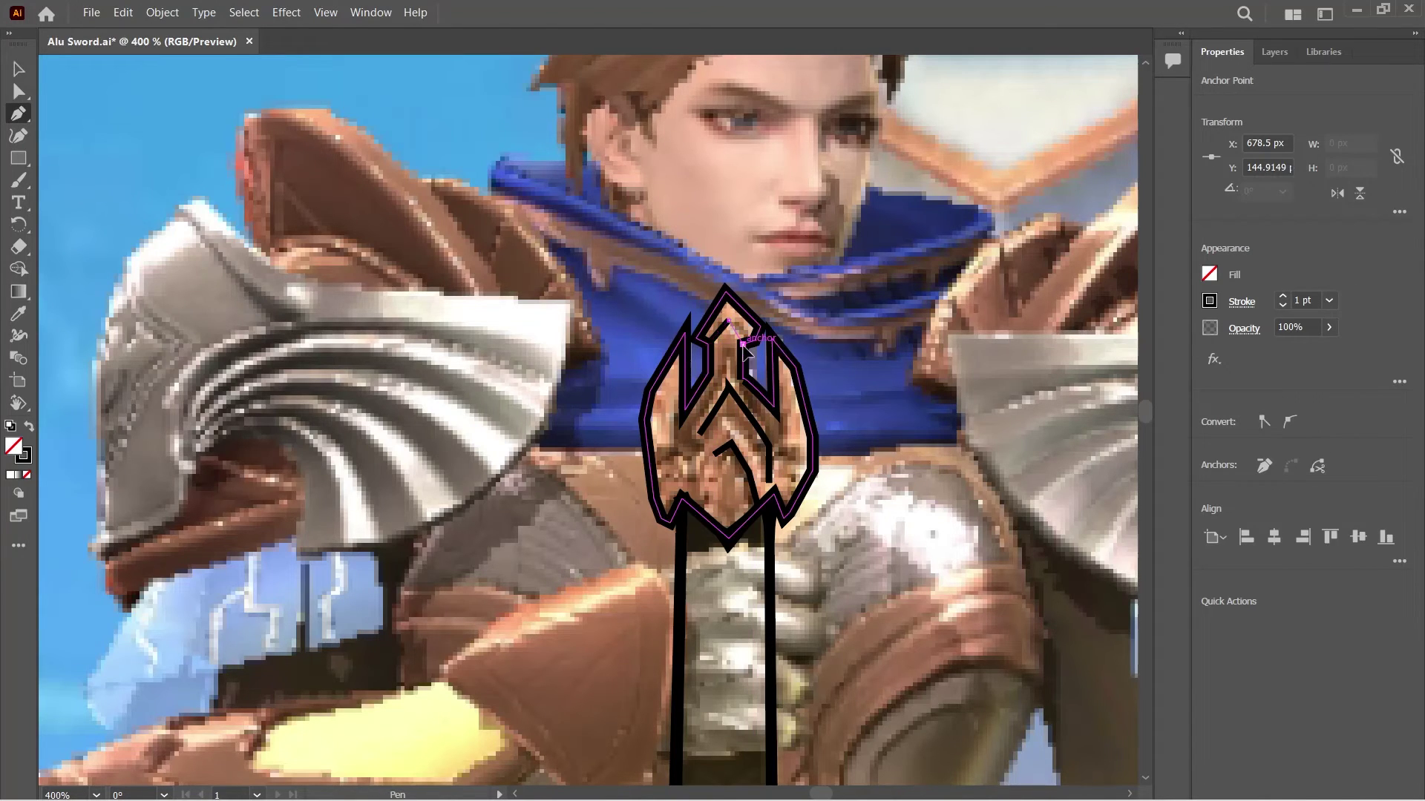
{"action": "key", "text": "v"}
{"action": "right_click", "coordinate": [855, 337]}
{"action": "key", "text": "Escape"}
{"action": "key", "text": "v"}
{"action": "left_click", "coordinate": [871, 398]}
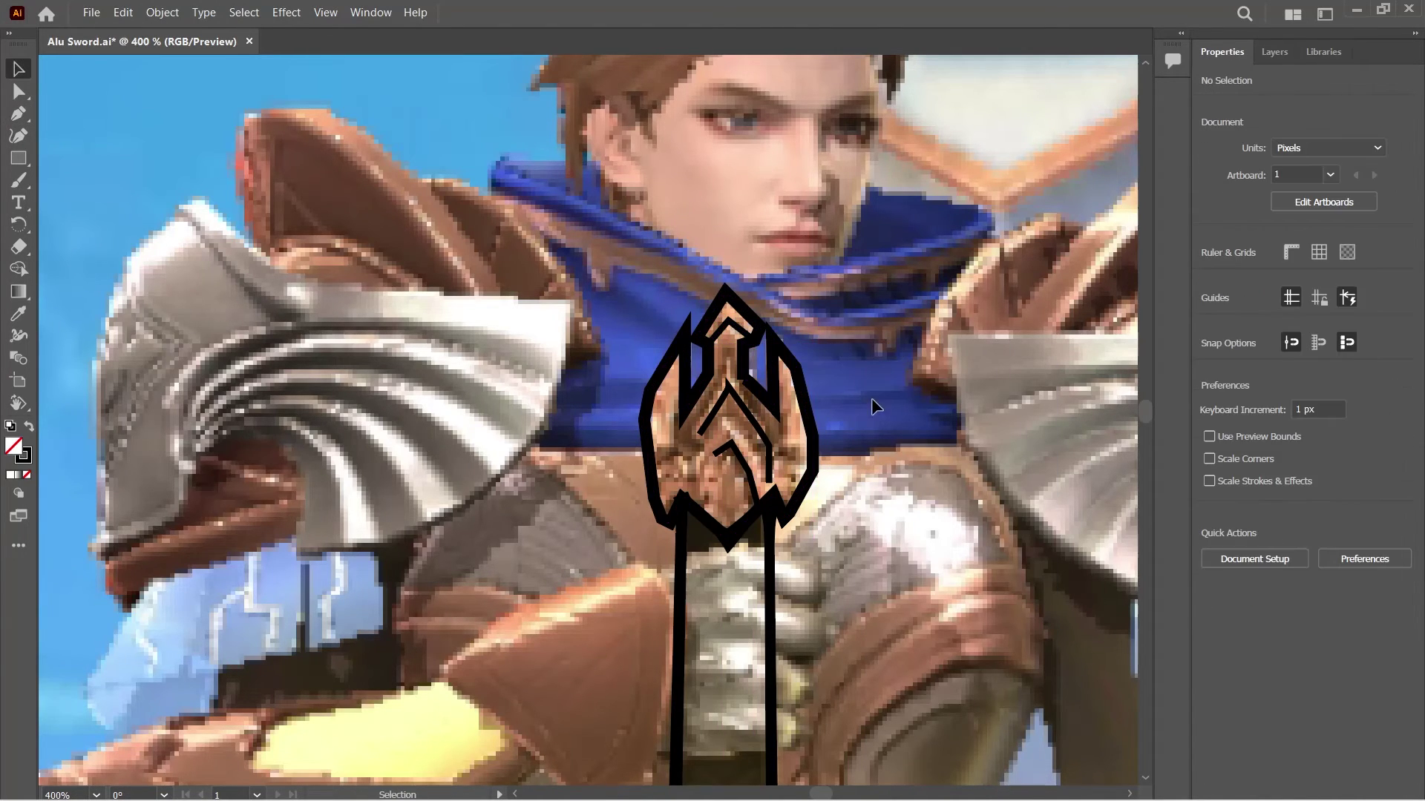
{"action": "scroll", "coordinate": [871, 398], "scroll_direction": "up", "scroll_amount": 3}
{"action": "scroll", "coordinate": [783, 533], "scroll_direction": "down", "scroll_amount": 3}
{"action": "scroll", "coordinate": [870, 473], "scroll_direction": "down", "scroll_amount": 10}
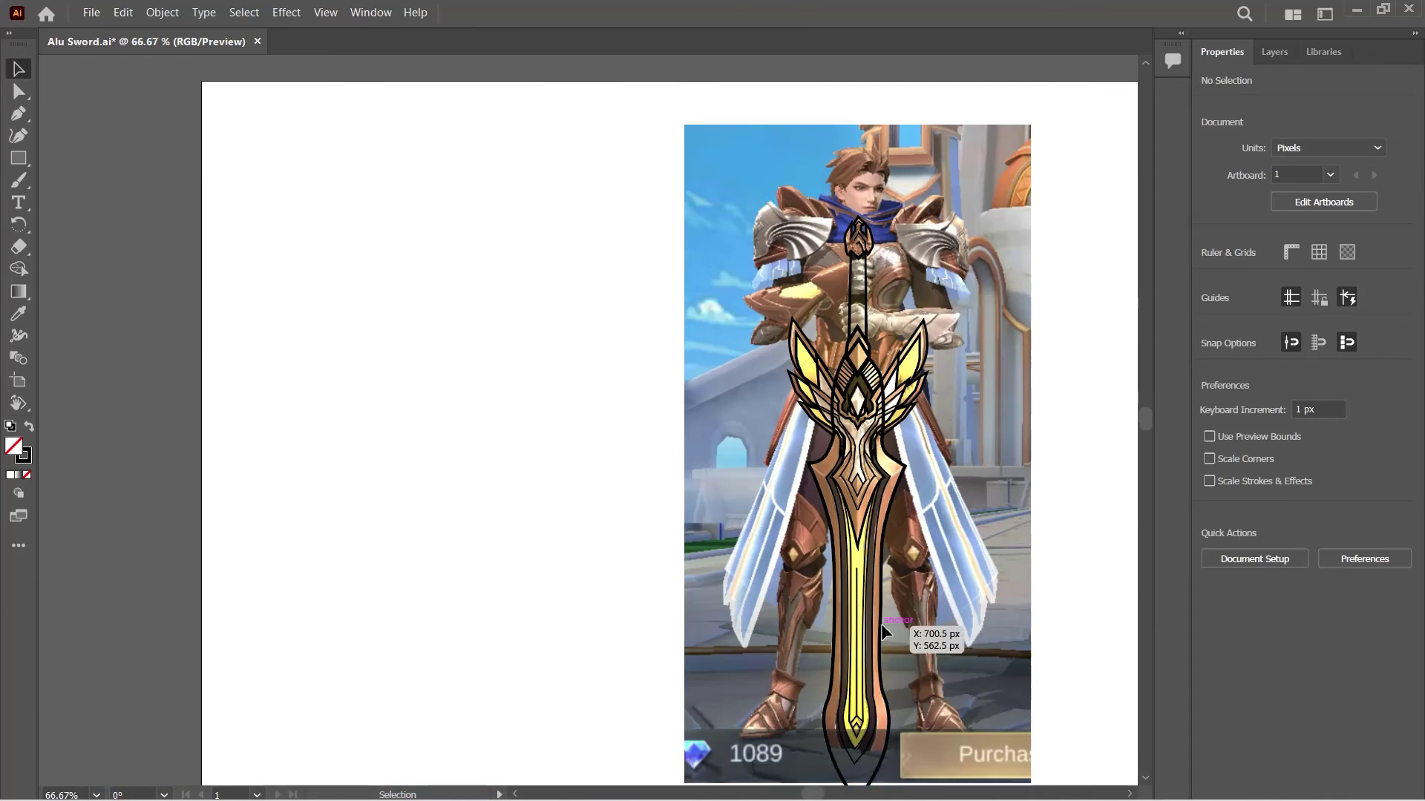
{"action": "scroll", "coordinate": [857, 615], "scroll_direction": "up", "scroll_amount": 5}
{"action": "scroll", "coordinate": [848, 594], "scroll_direction": "down", "scroll_amount": 5}
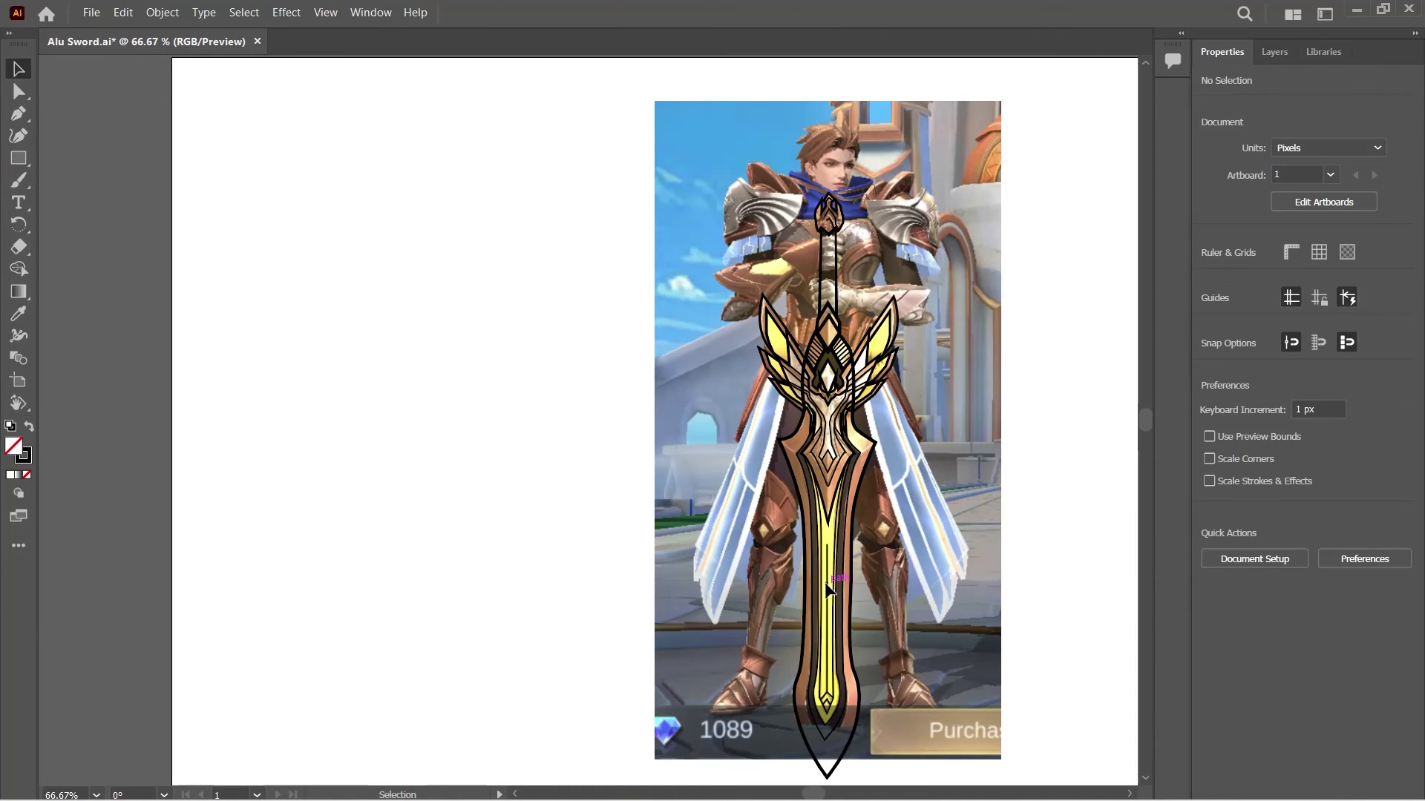